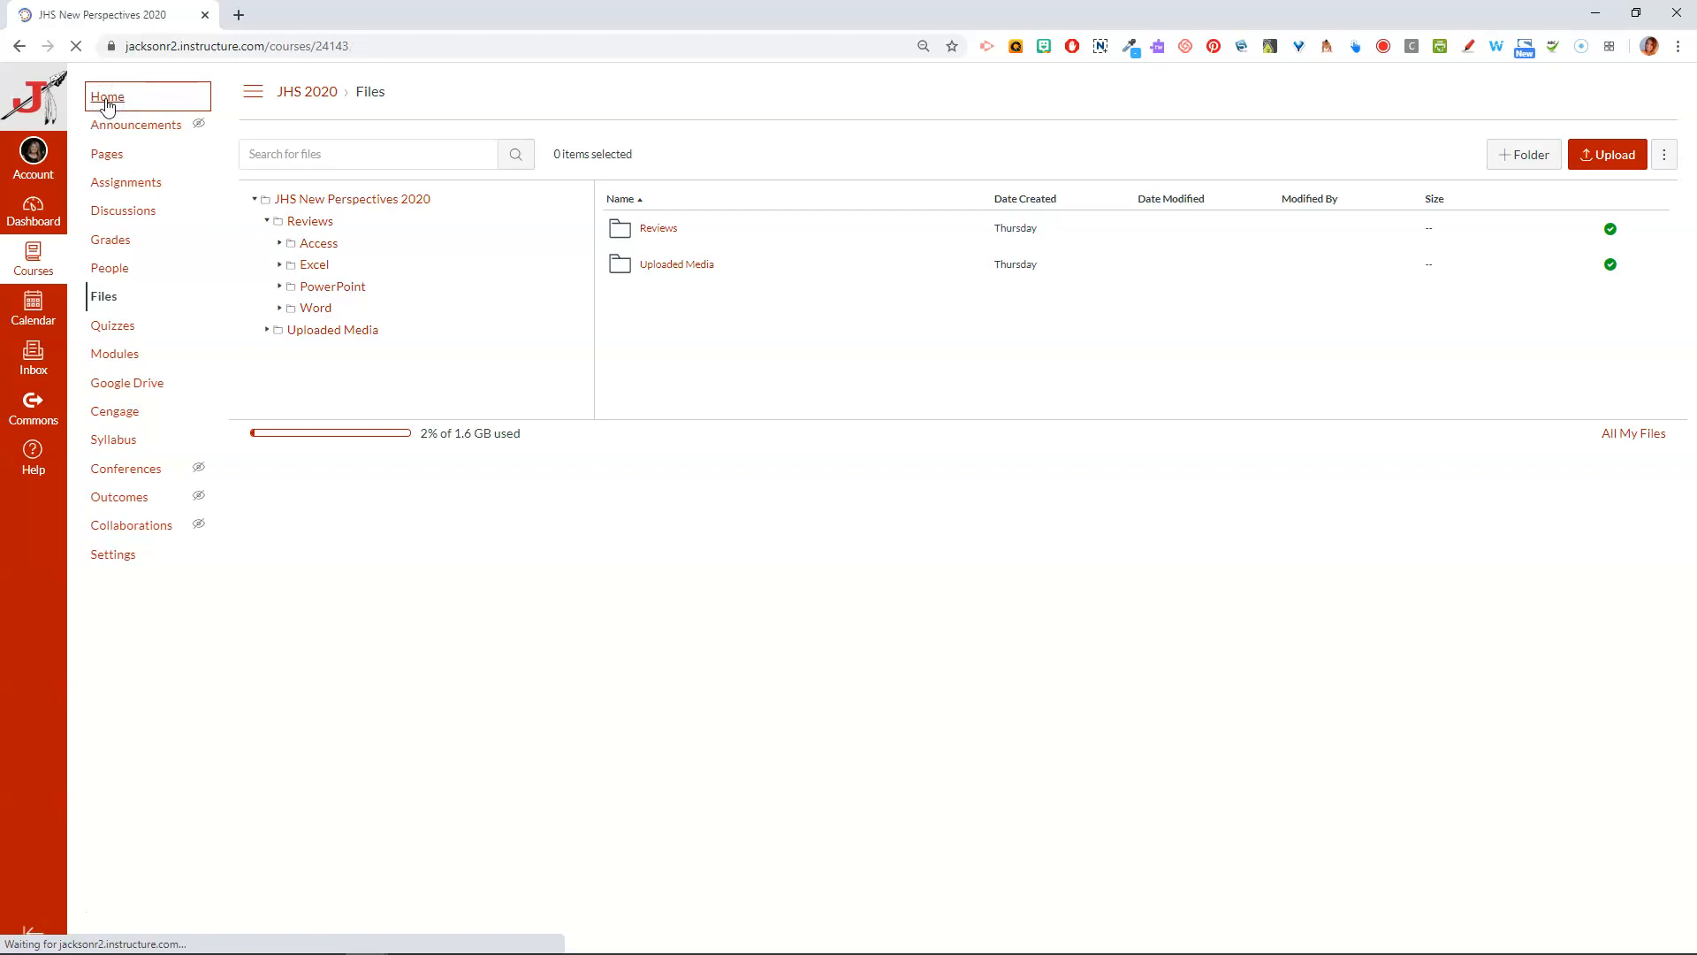
Launch the JHS New Perspectives 2020 MindTap course in a new window and open Access Module 1: Creating a Database from ACA Textbook.
{"action": "left_click", "coordinate": [416, 326]}
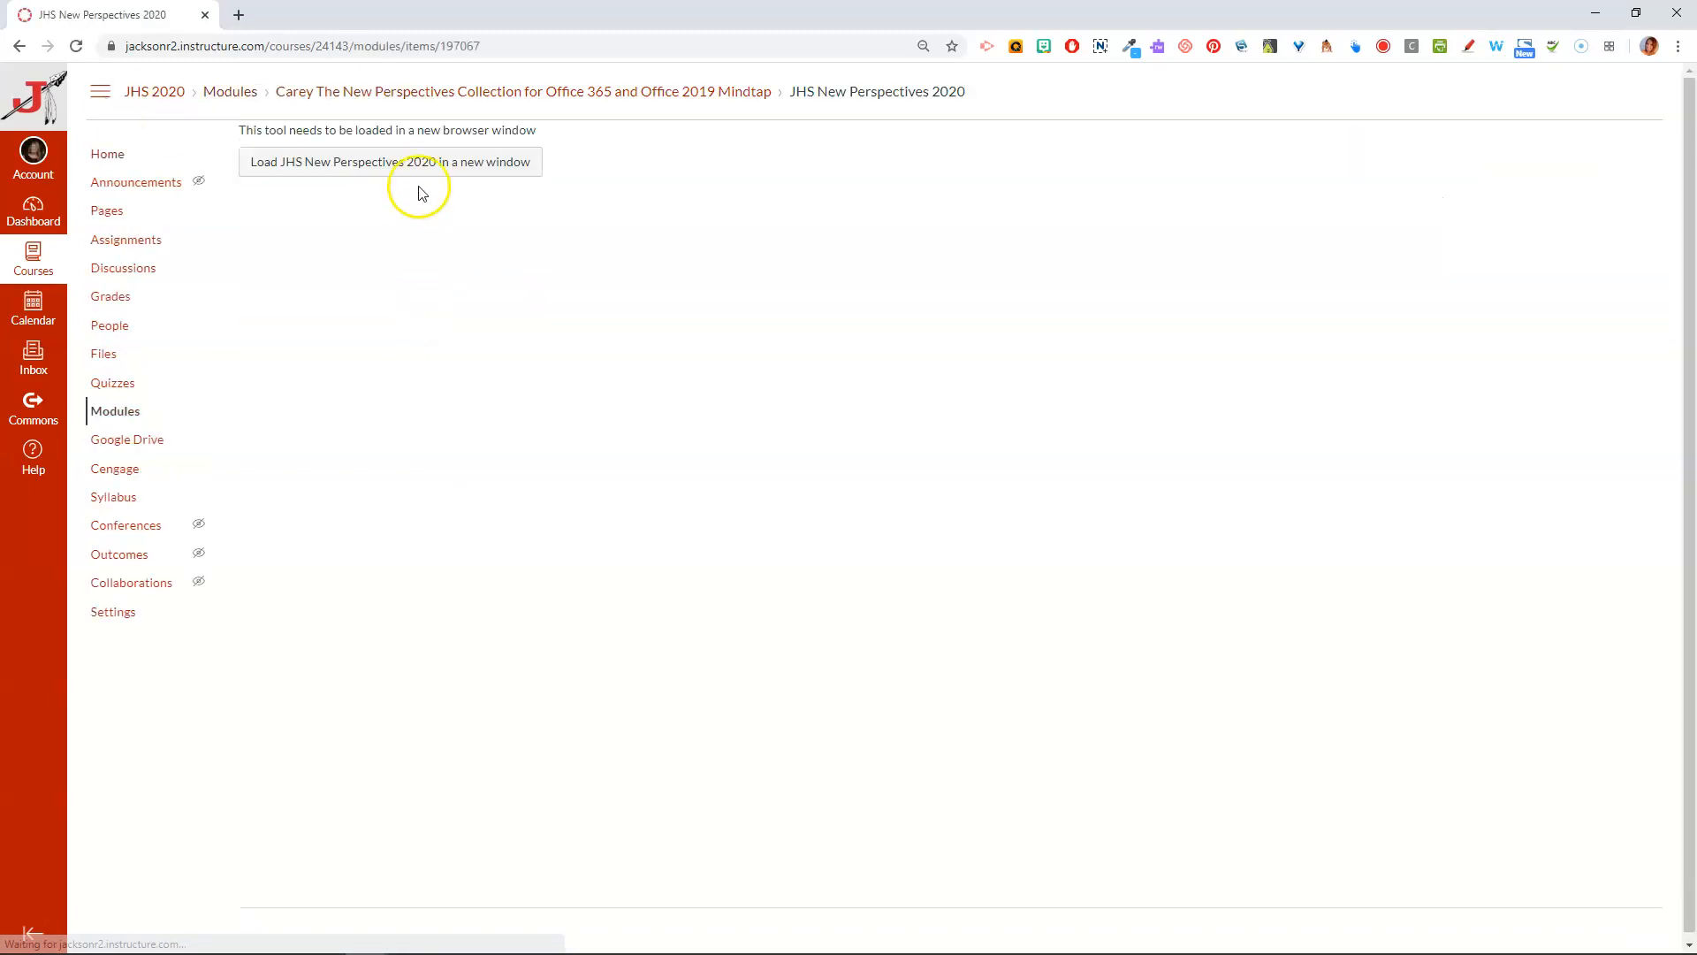
{"action": "left_click", "coordinate": [419, 170]}
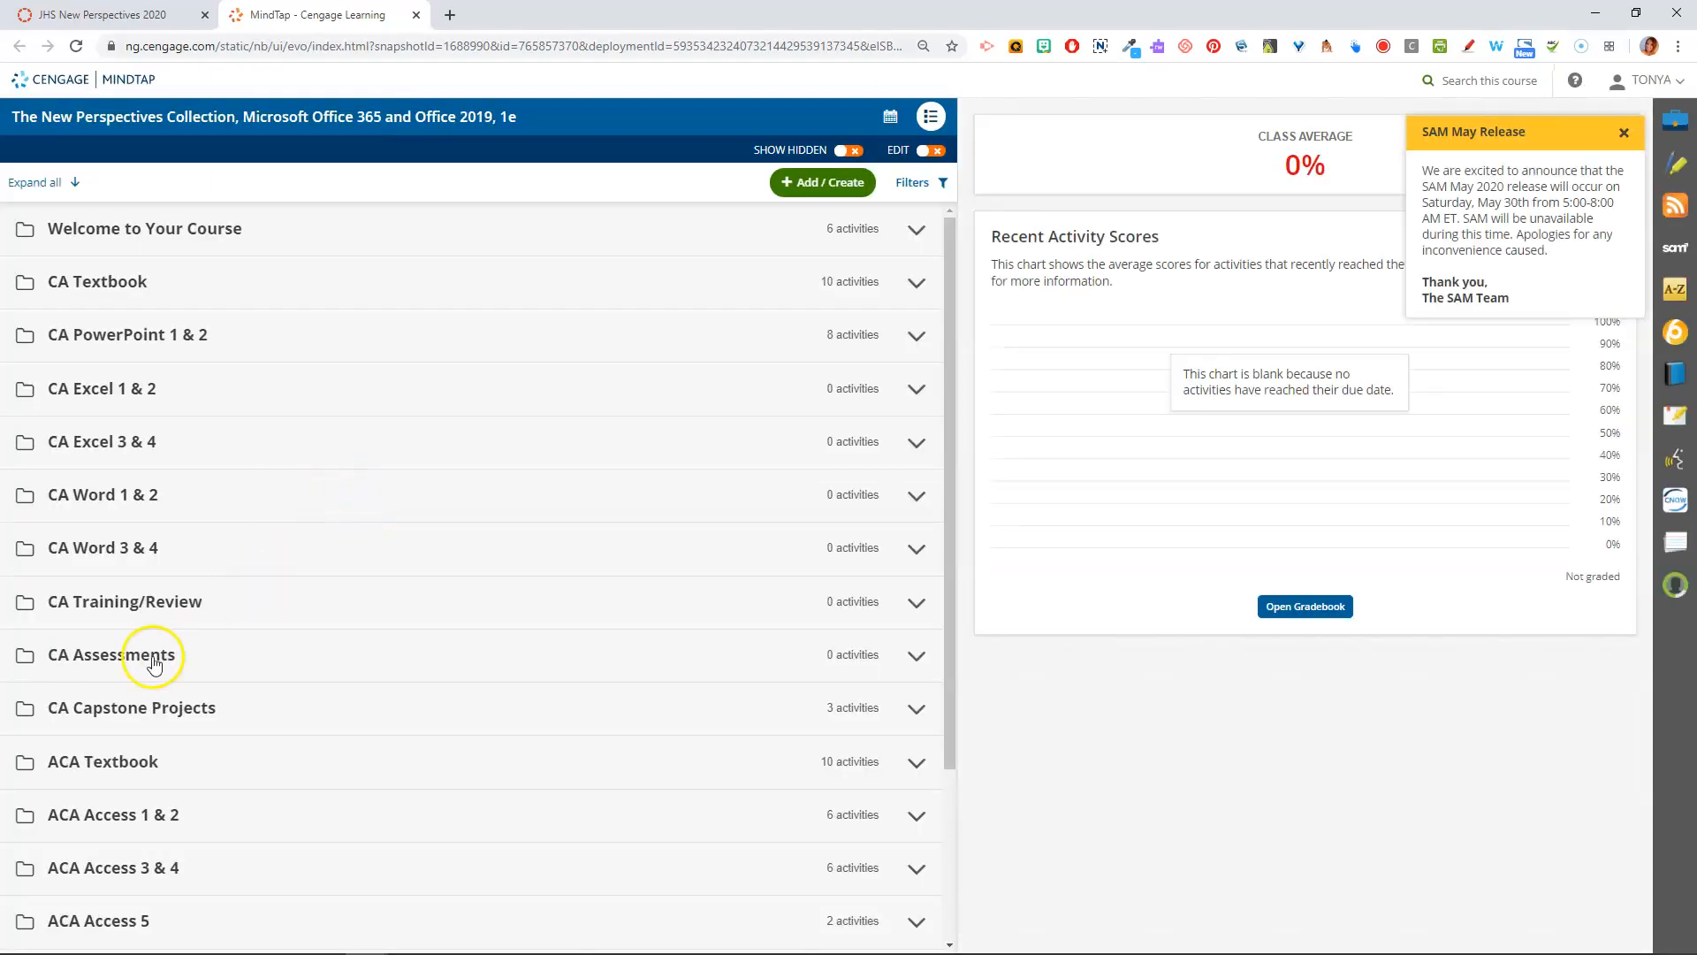
{"action": "left_click", "coordinate": [79, 761]}
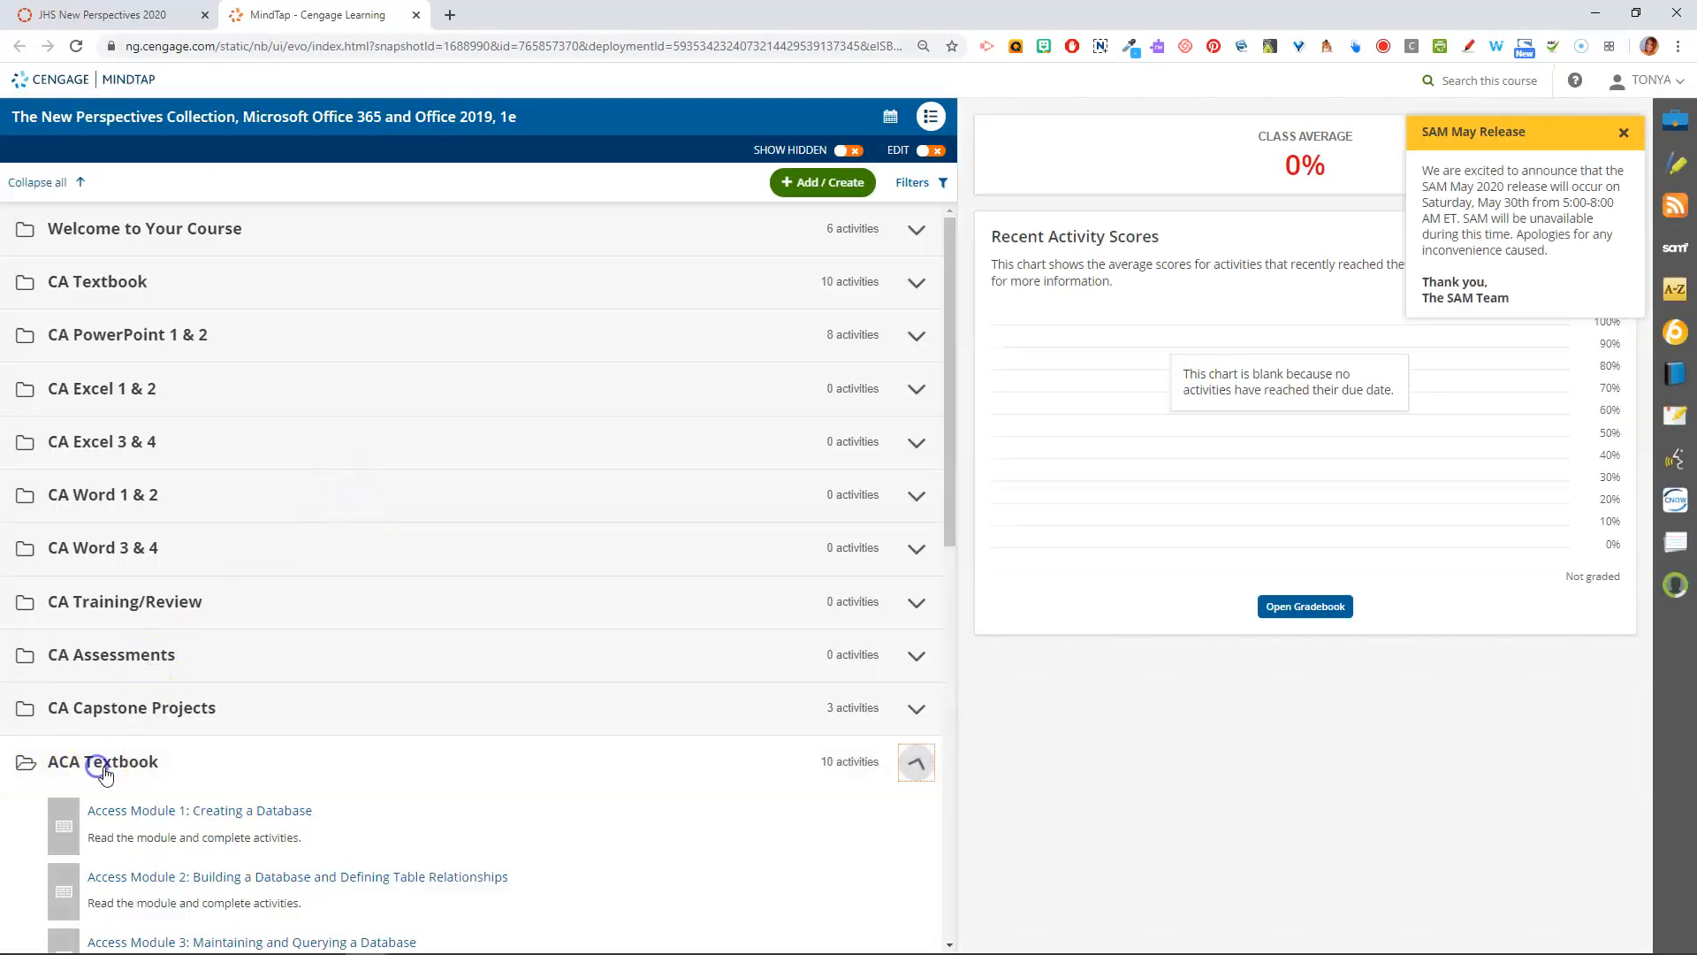
{"action": "scroll", "coordinate": [107, 757], "scroll_direction": "down", "scroll_amount": 2}
{"action": "left_click", "coordinate": [173, 635]}
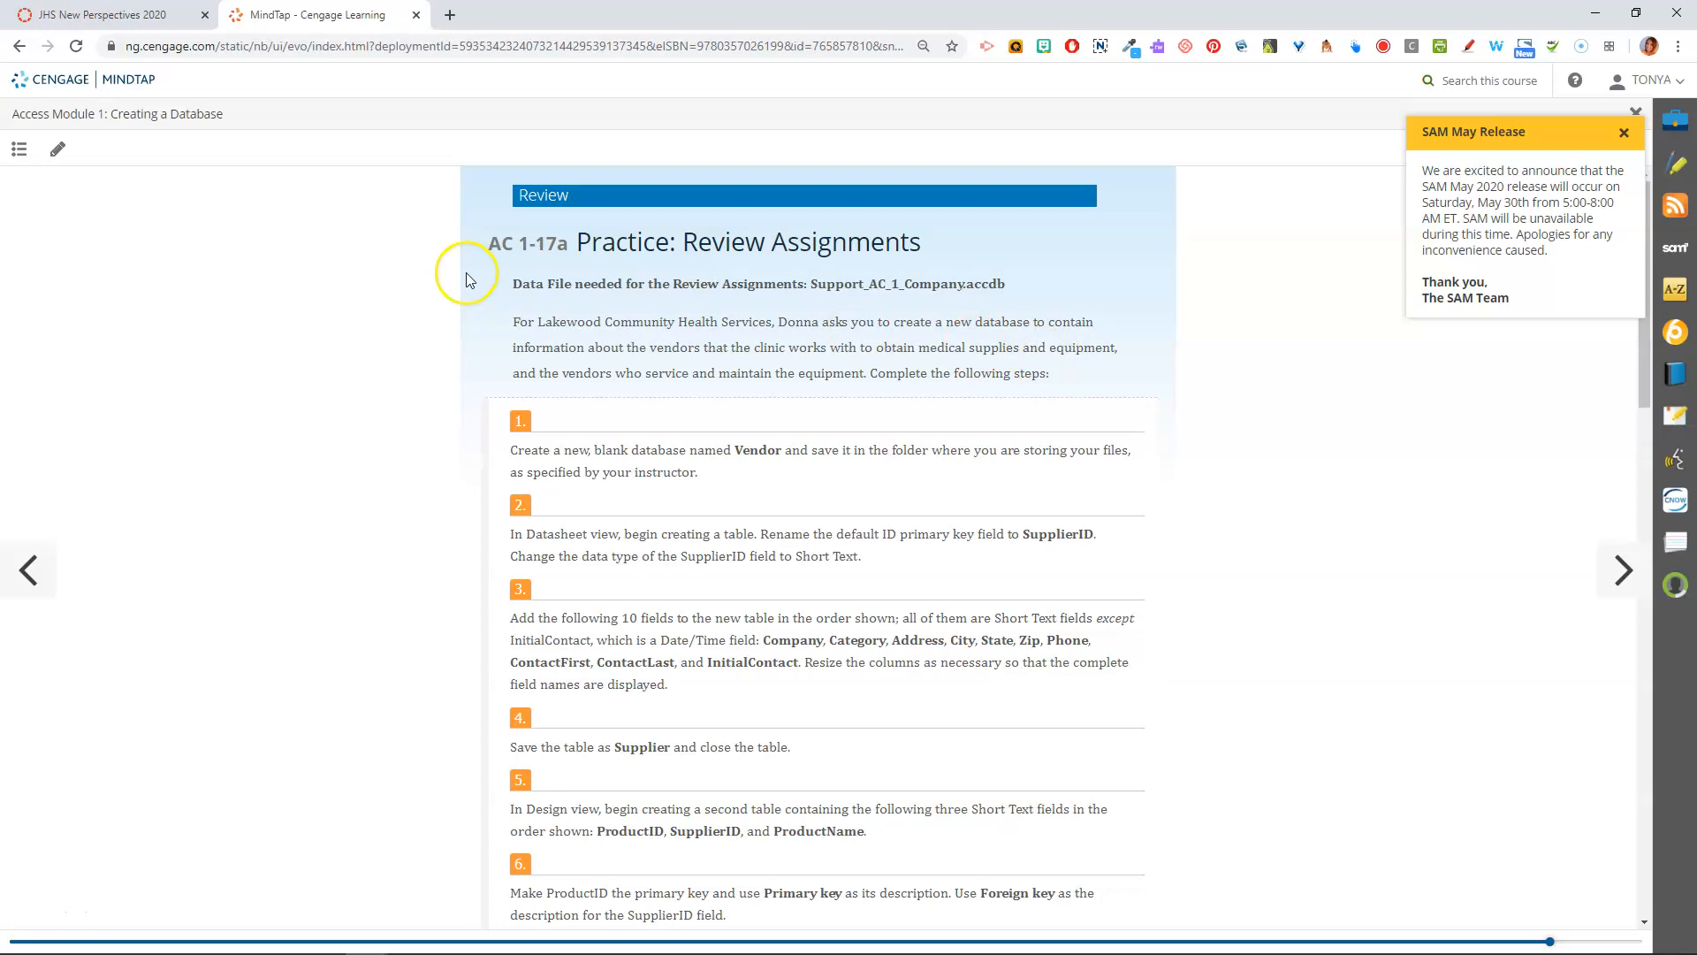
Go to section AC 1-17a Practice: Review Assignments through the module's contents and check which data file it requires.
{"action": "left_click", "coordinate": [21, 164]}
{"action": "scroll", "coordinate": [739, 569], "scroll_direction": "down", "scroll_amount": 6}
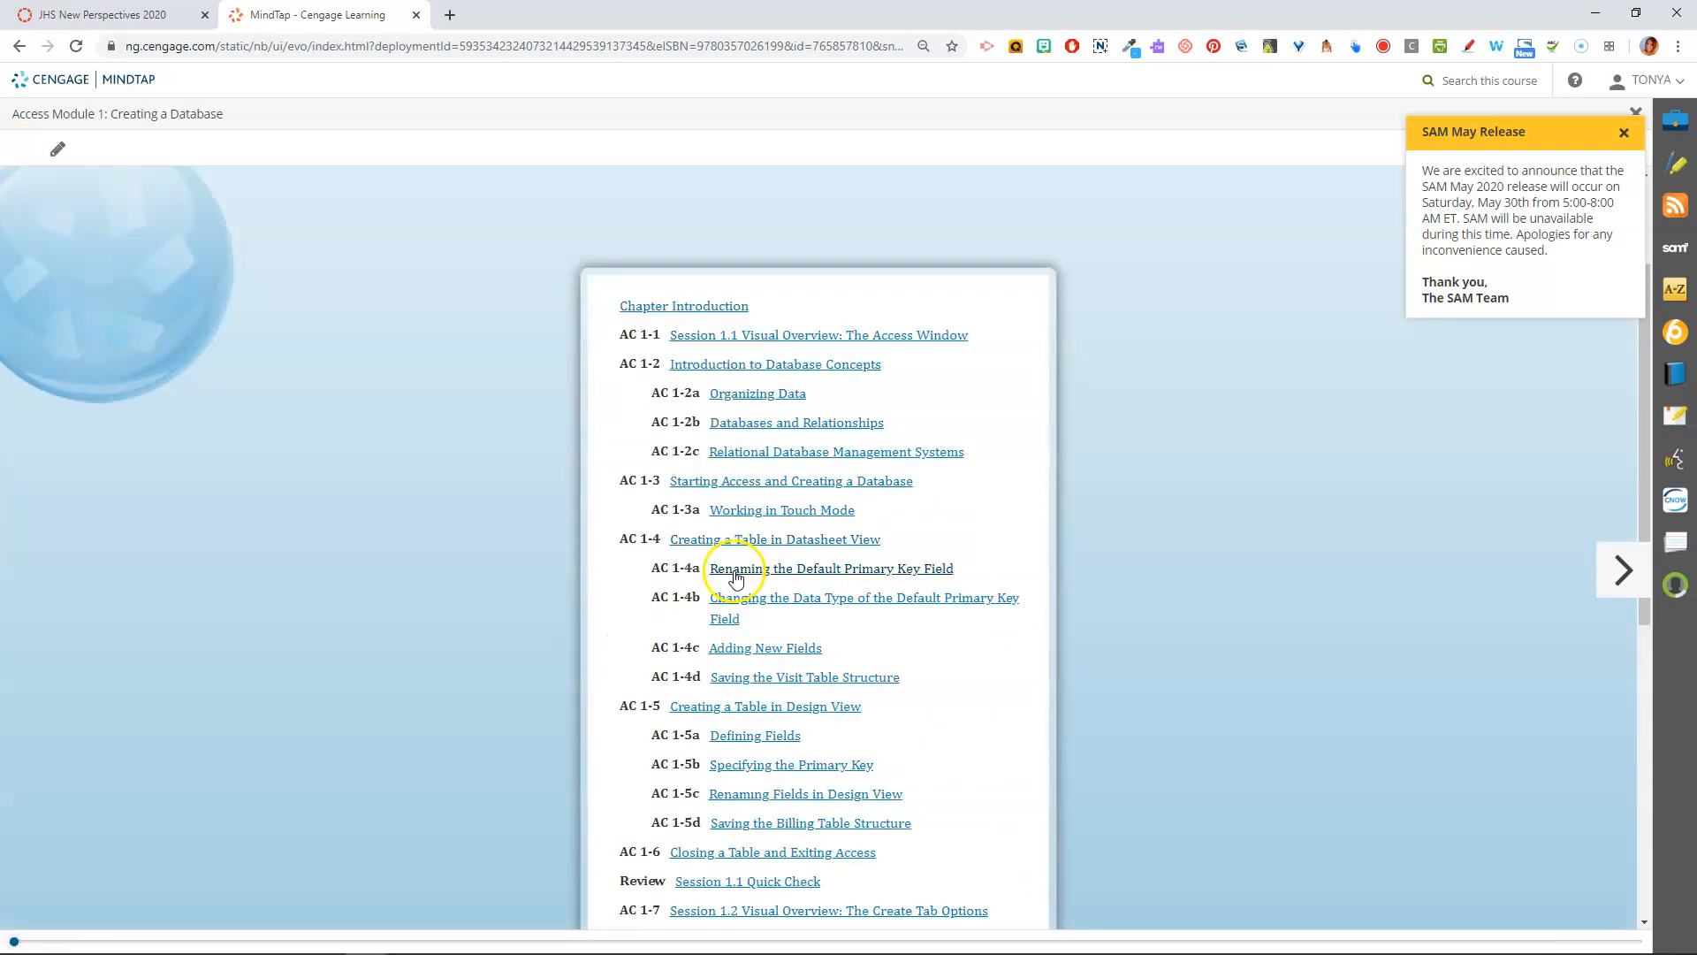
{"action": "scroll", "coordinate": [750, 587], "scroll_direction": "down", "scroll_amount": 3}
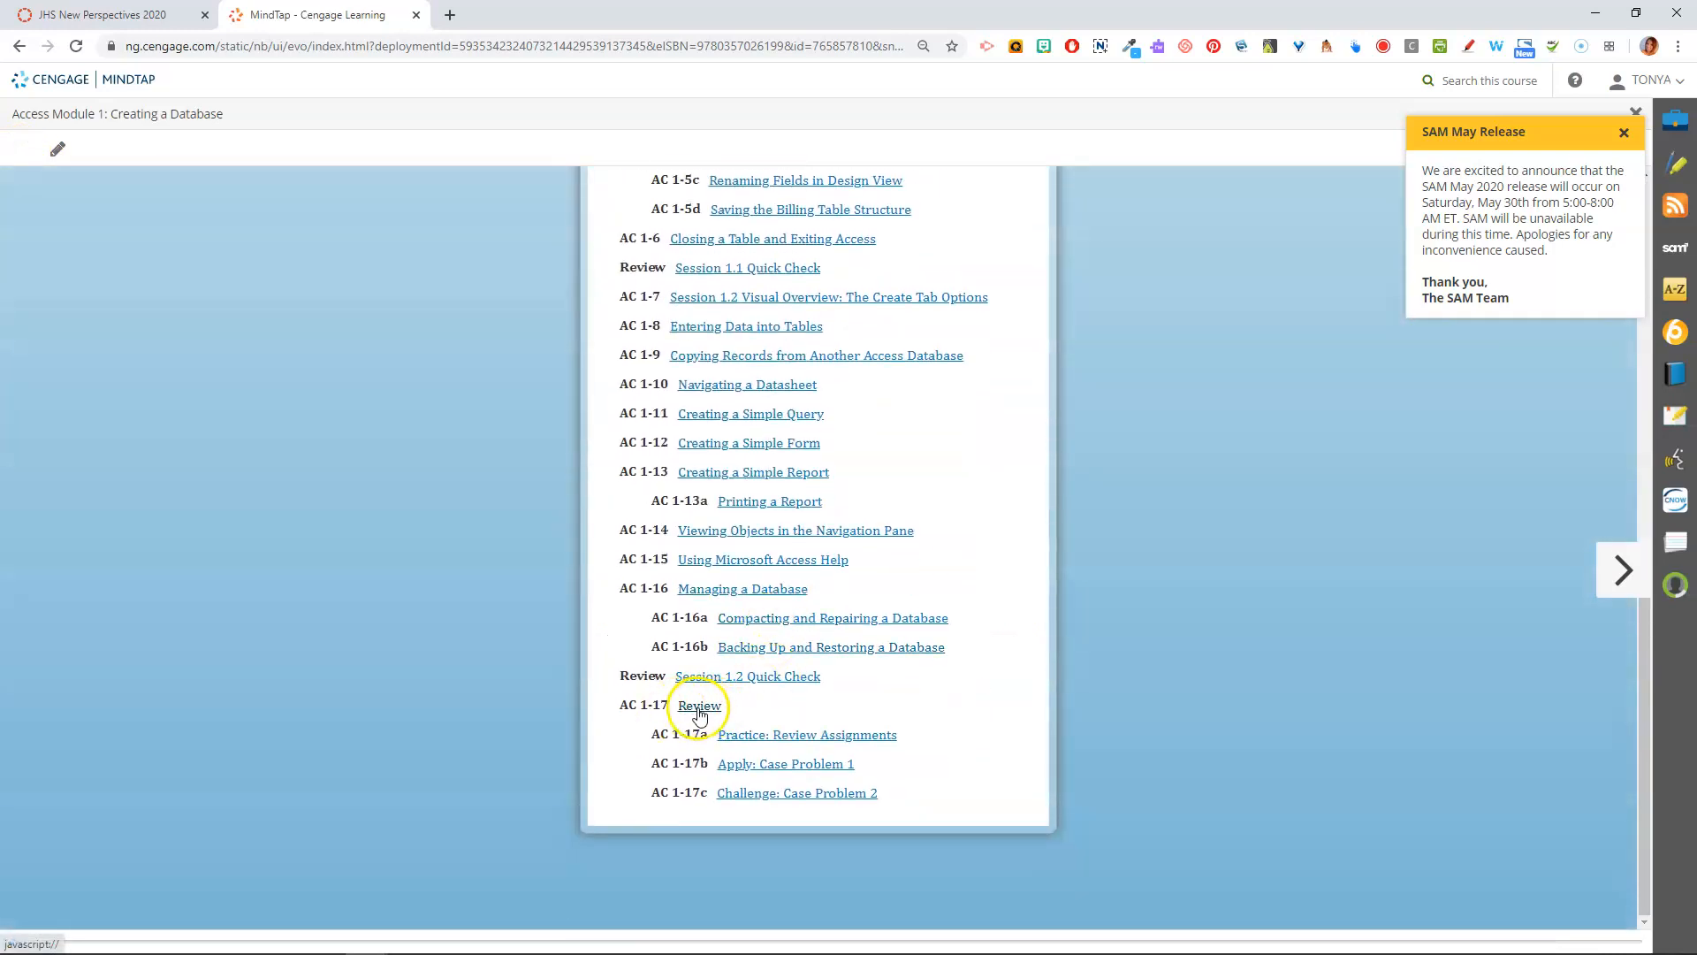
{"action": "left_click", "coordinate": [828, 747]}
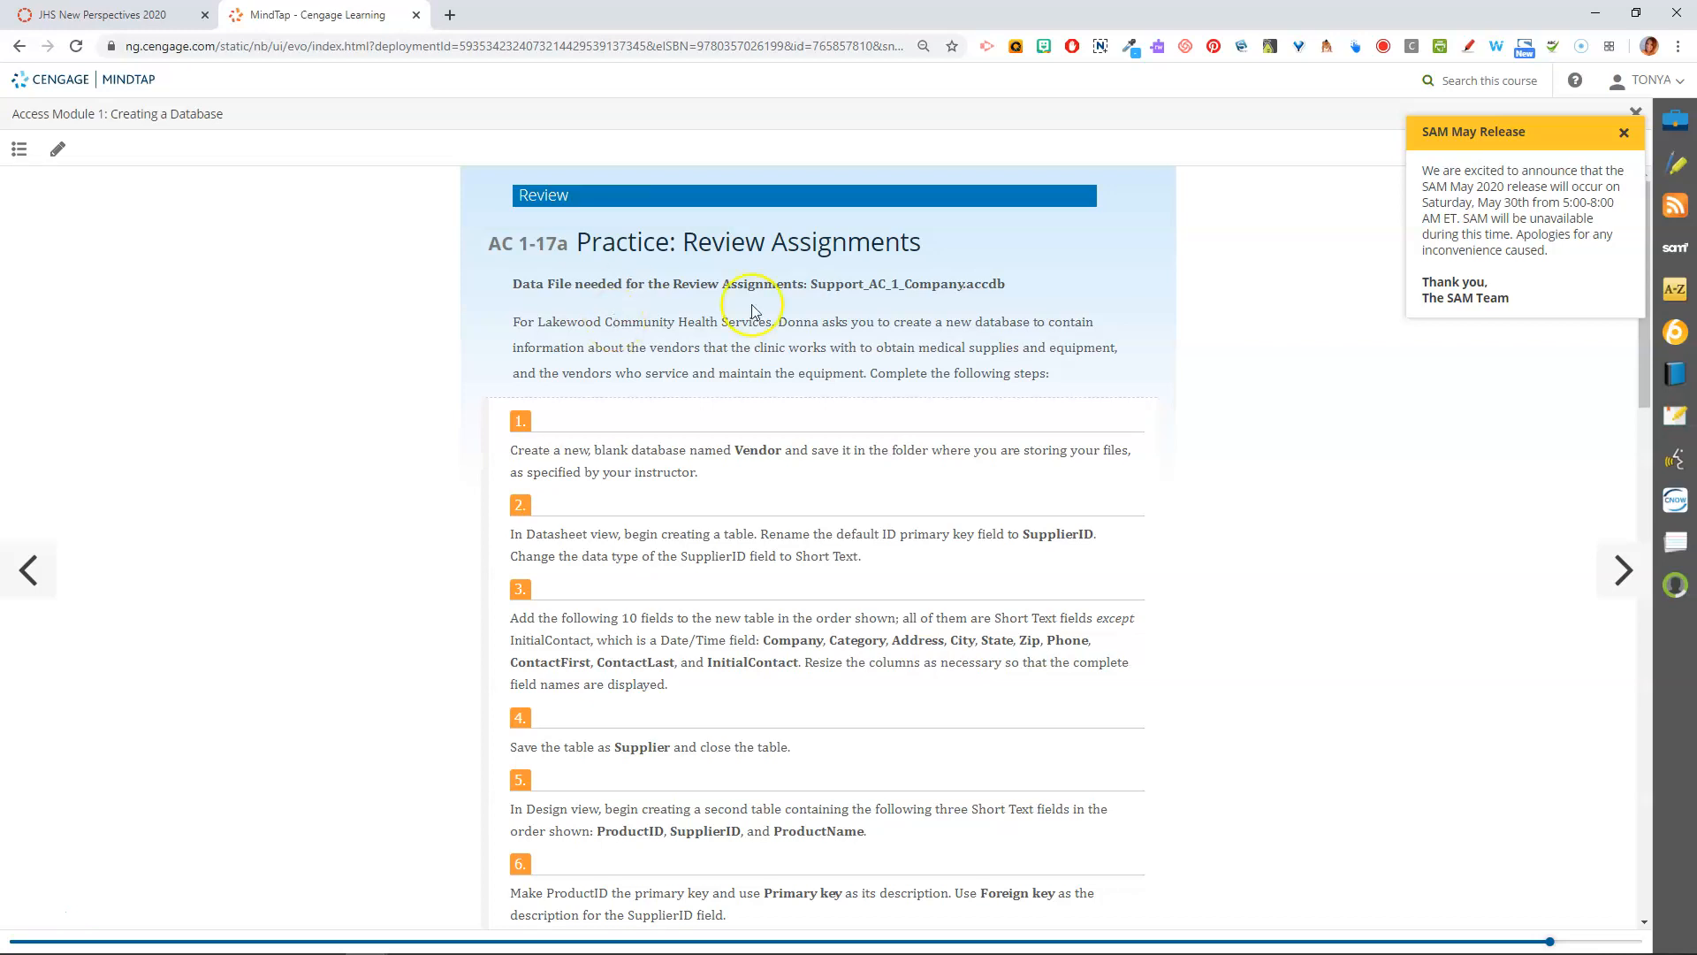
{"action": "left_click_drag", "start_coordinate": [993, 284], "coordinate": [810, 279]}
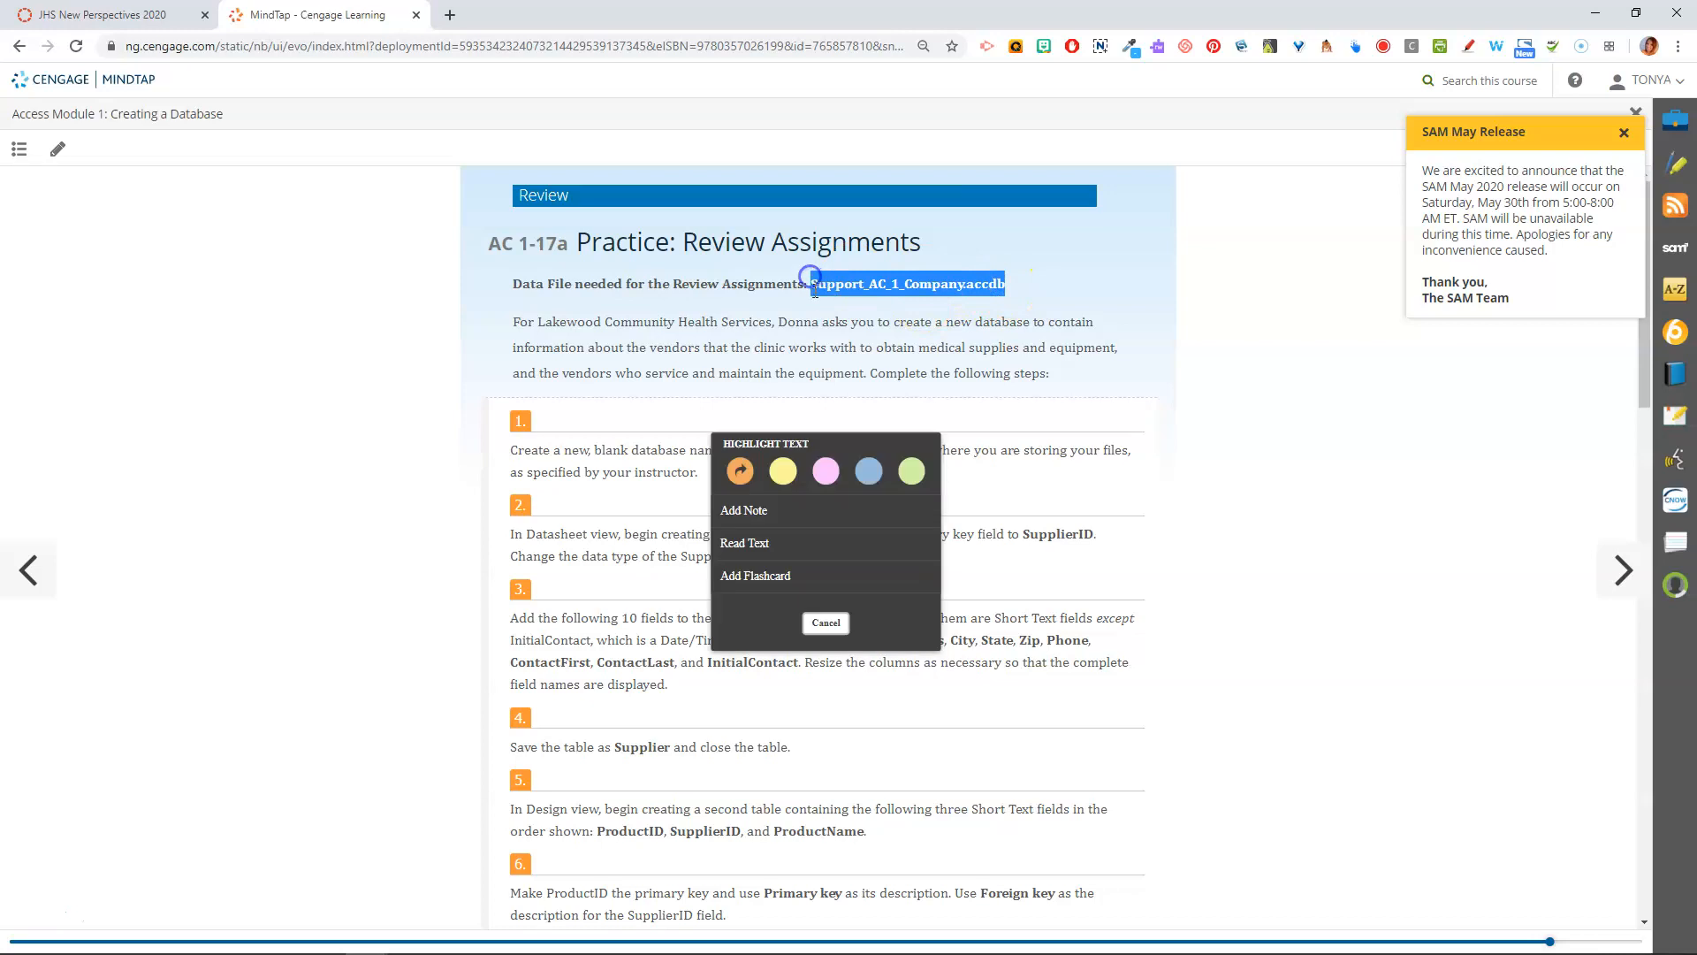
{"action": "left_click", "coordinate": [835, 290]}
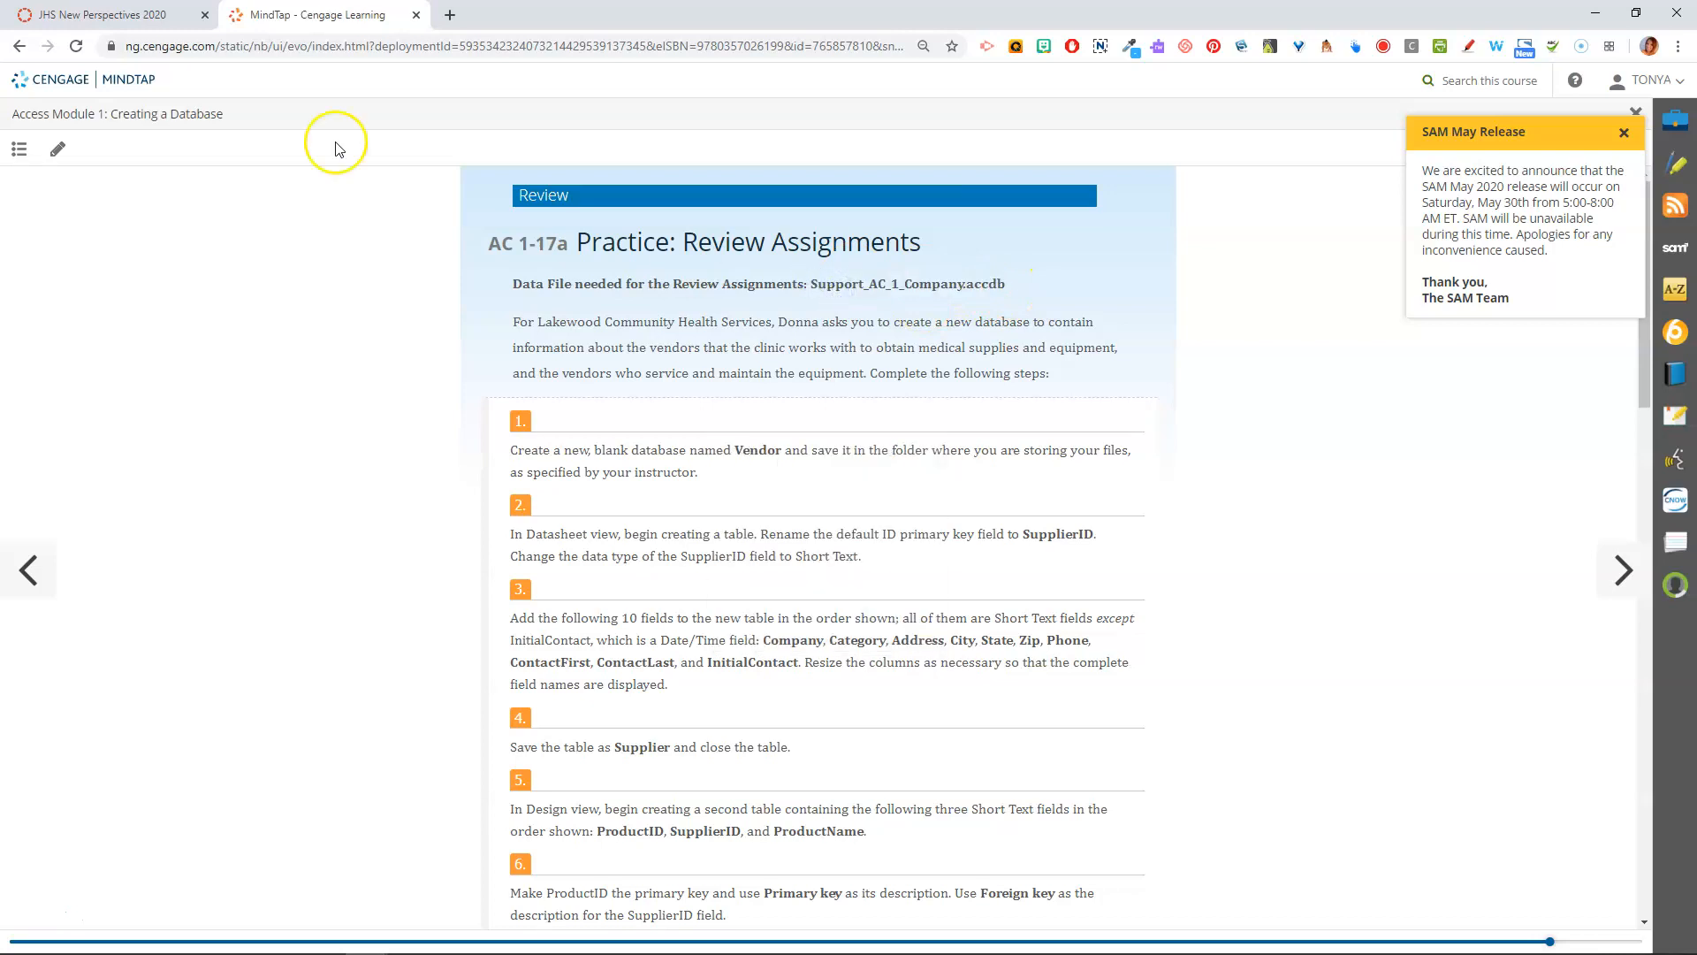
Return to the Canvas course and open the Access folder inside Reviews in the course files.
{"action": "left_click", "coordinate": [84, 15]}
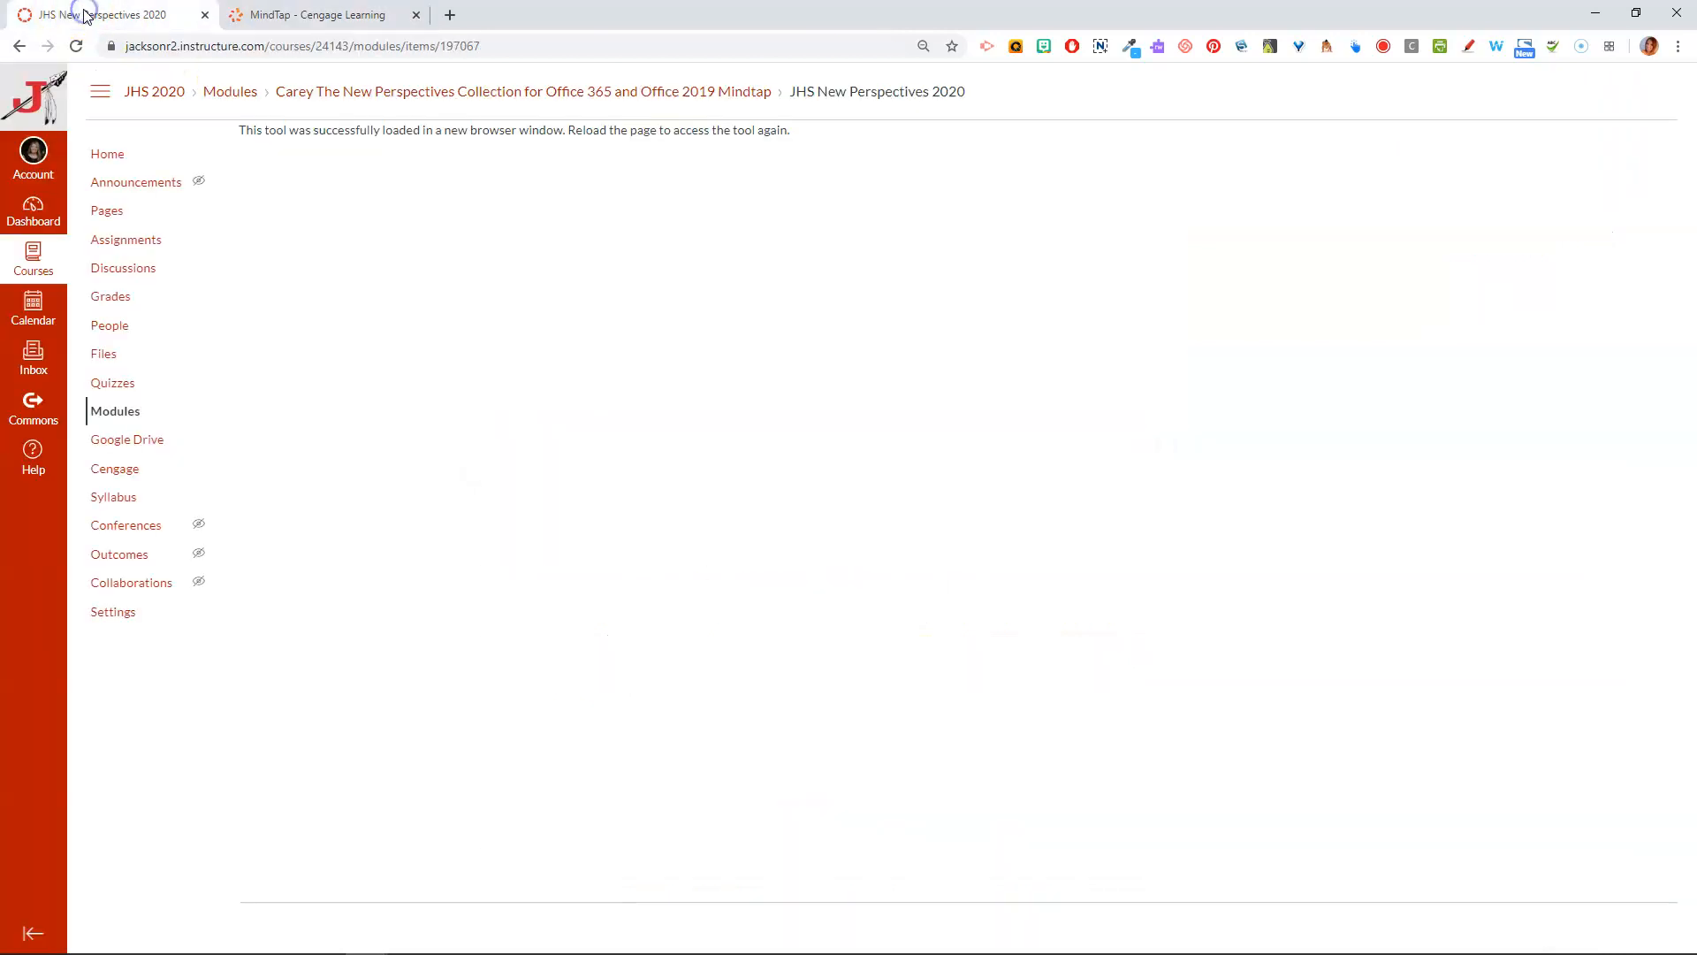
{"action": "left_click", "coordinate": [113, 361]}
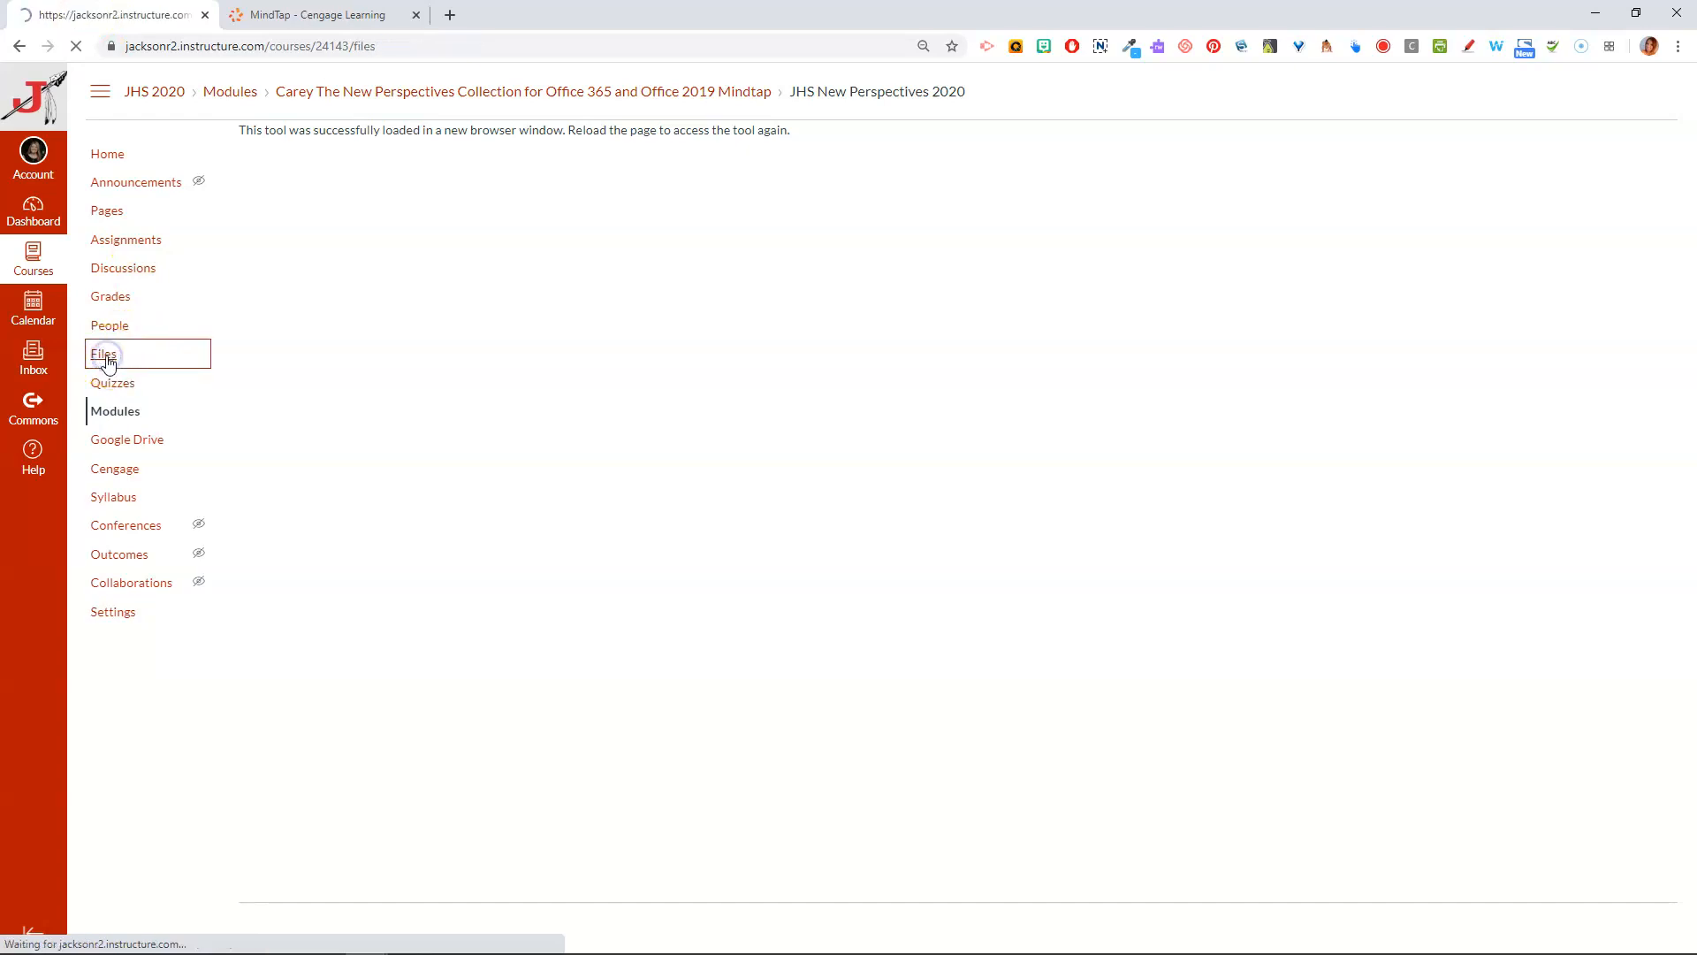
{"action": "left_click", "coordinate": [307, 222]}
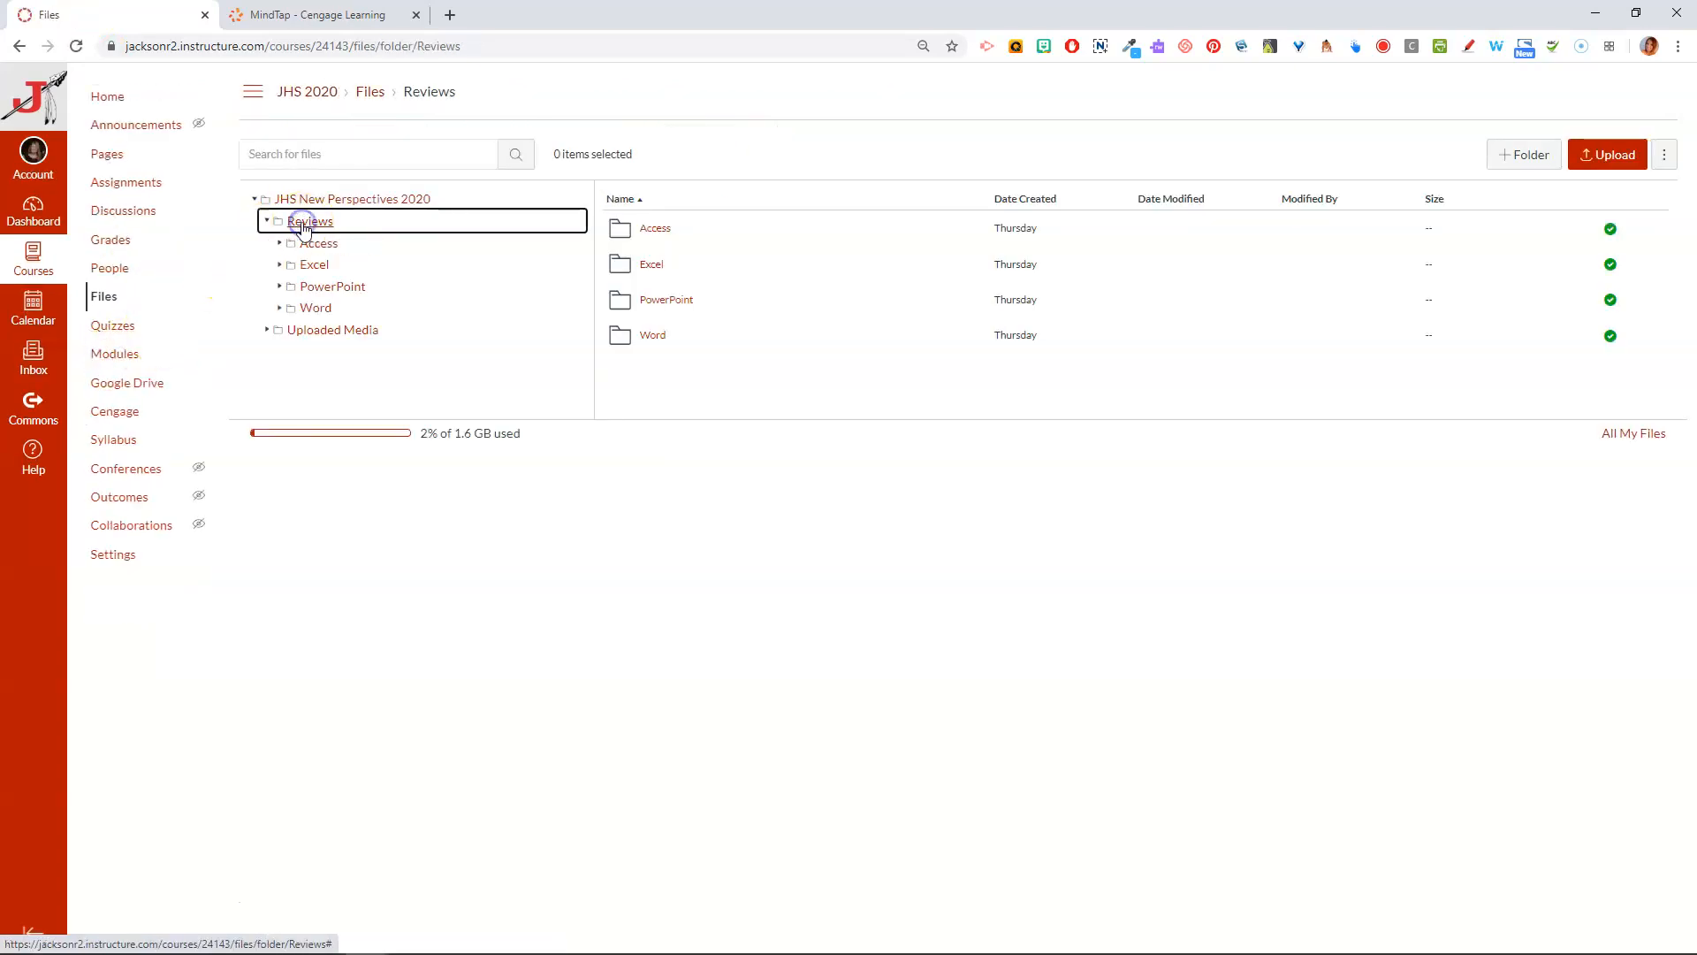
{"action": "left_click", "coordinate": [320, 251]}
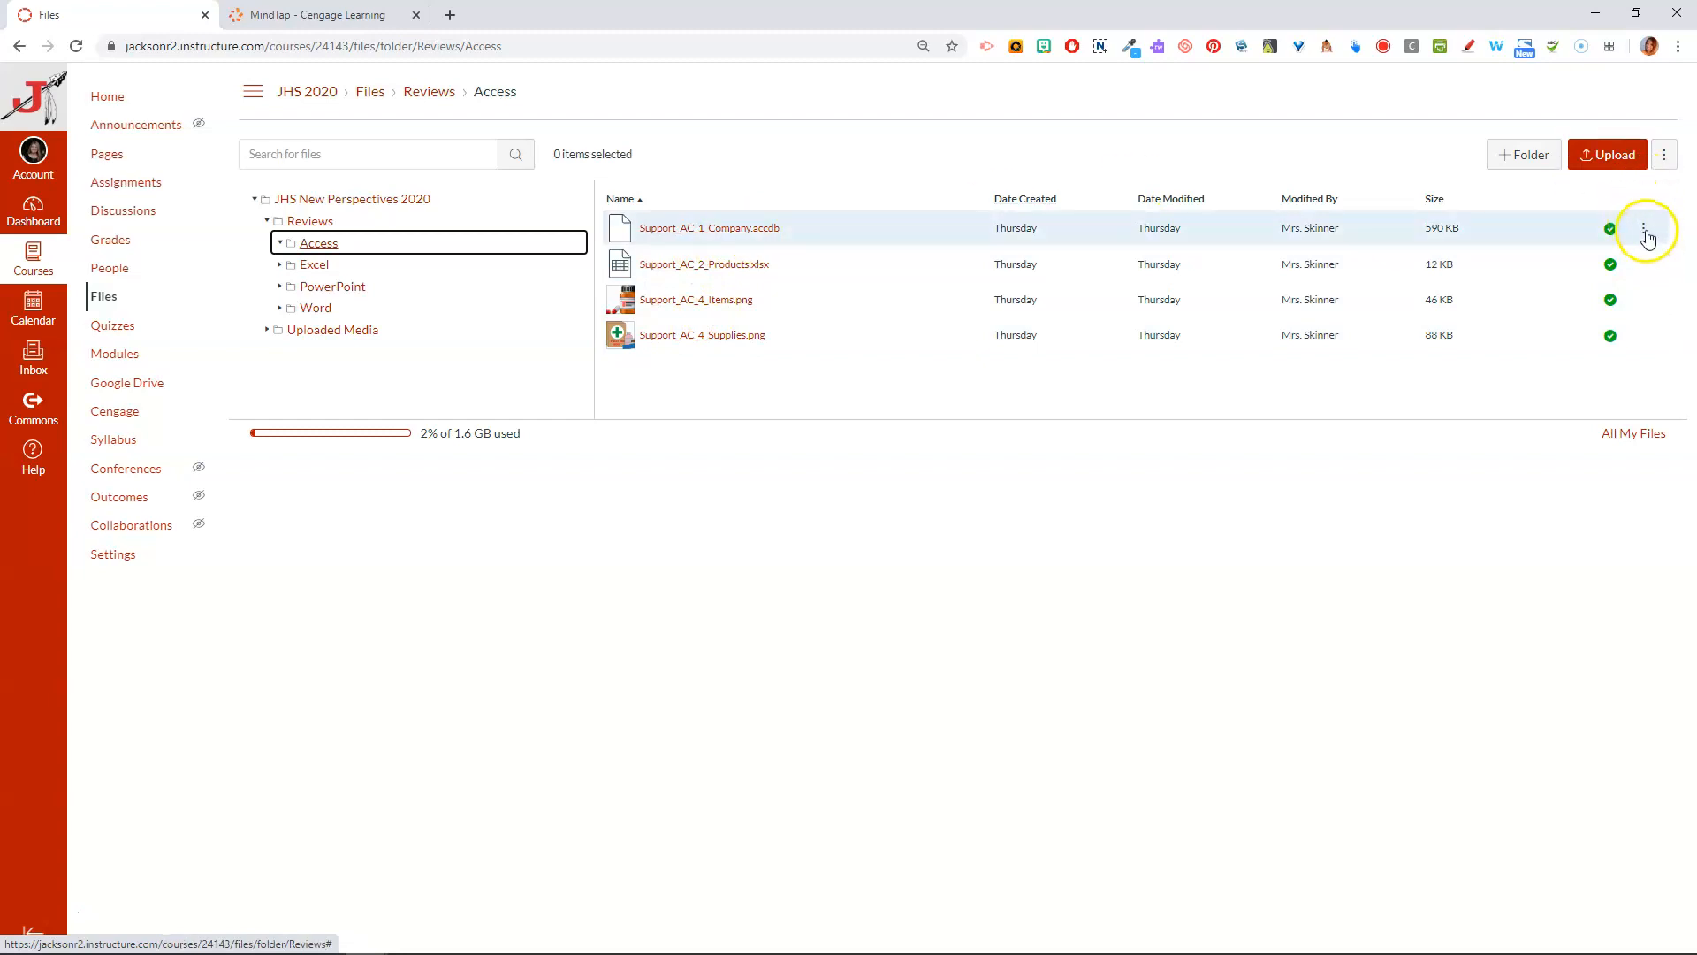
Download Support_AC_1_Company.accdb and save it in the Access 1 and 2 Cengage Projects folder.
{"action": "left_click", "coordinate": [1646, 232]}
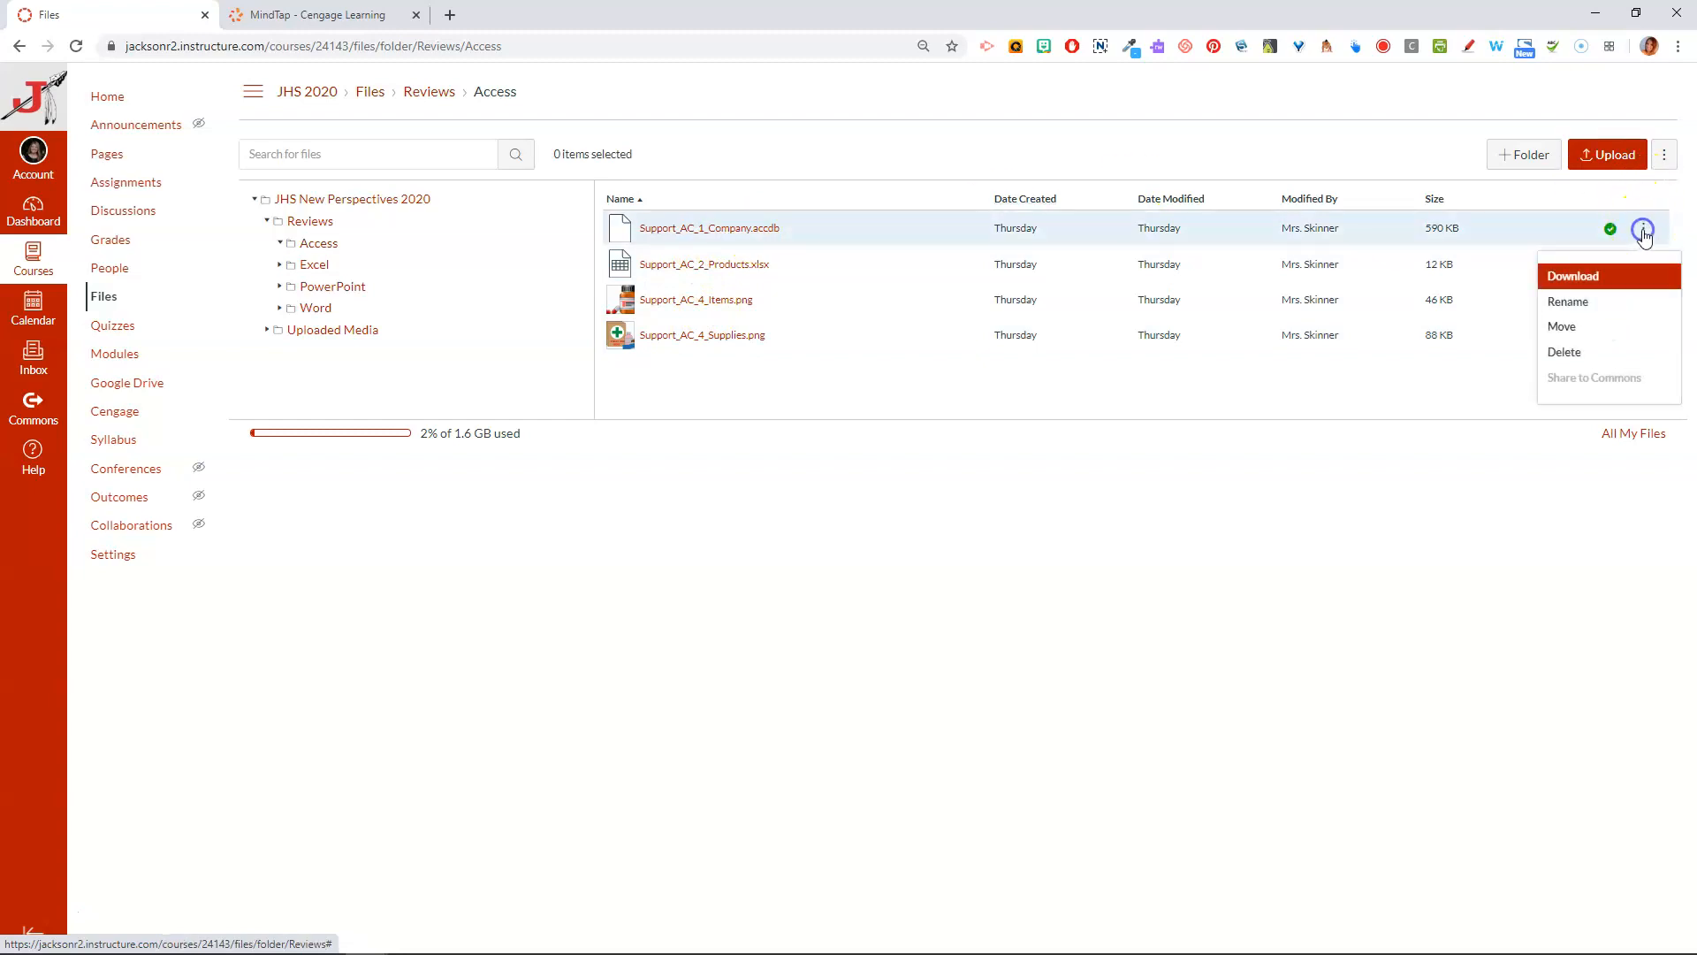
{"action": "left_click", "coordinate": [1585, 281]}
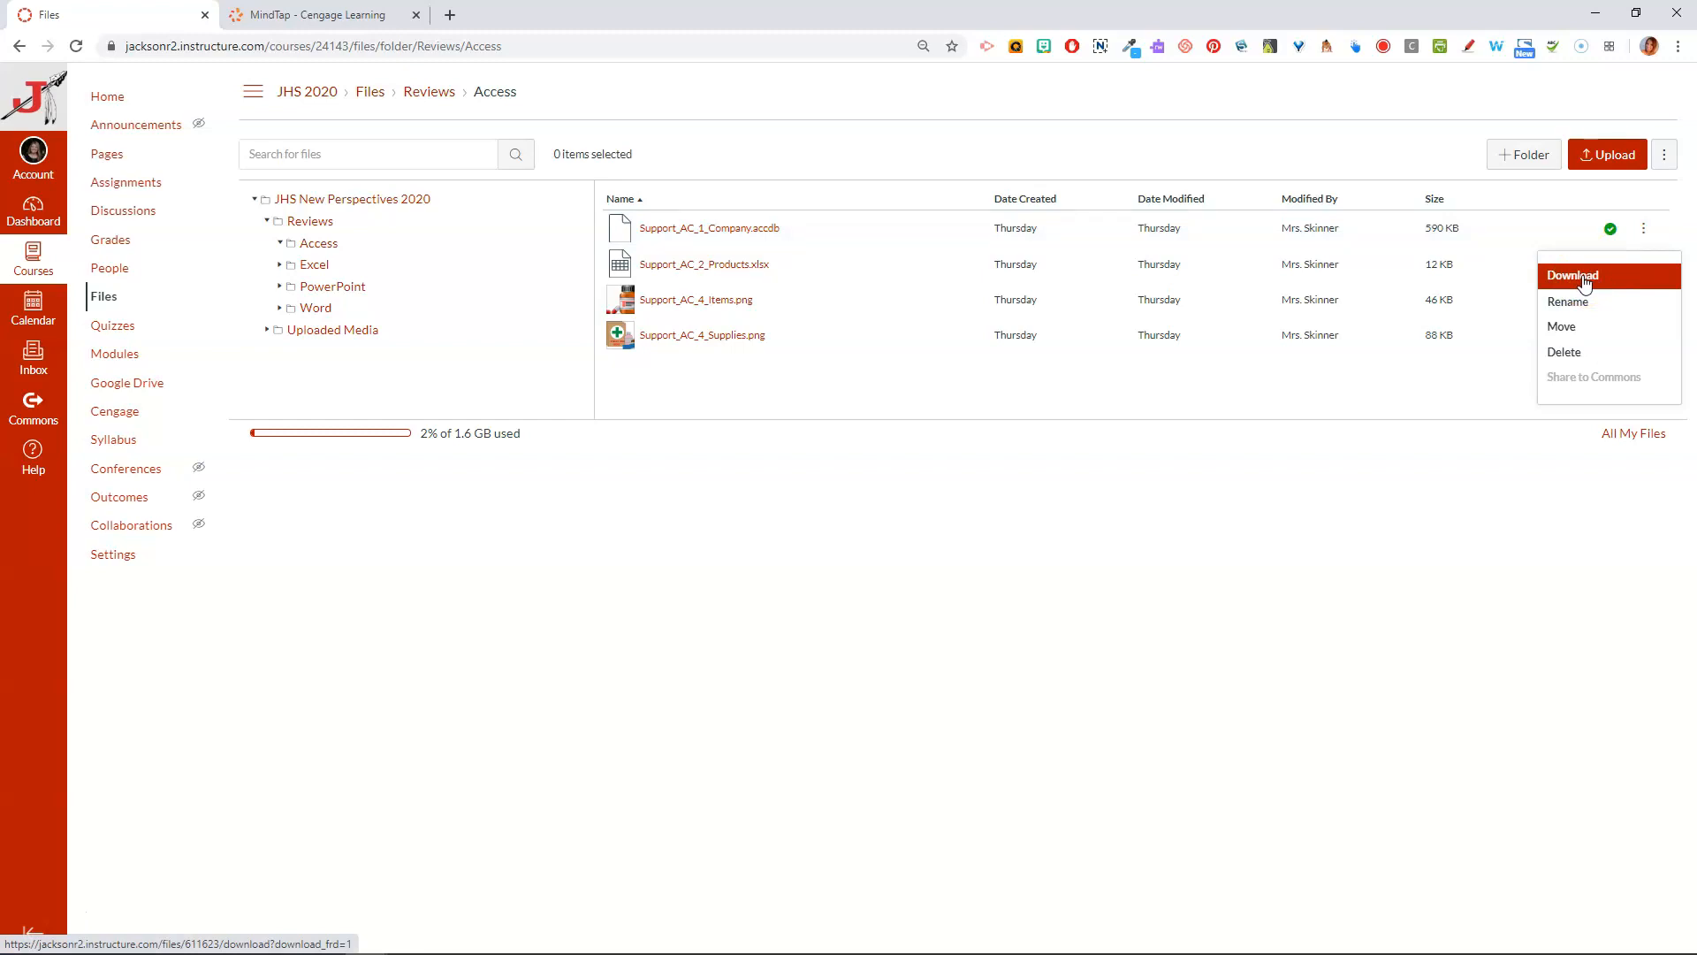
{"action": "left_click", "coordinate": [1585, 281]}
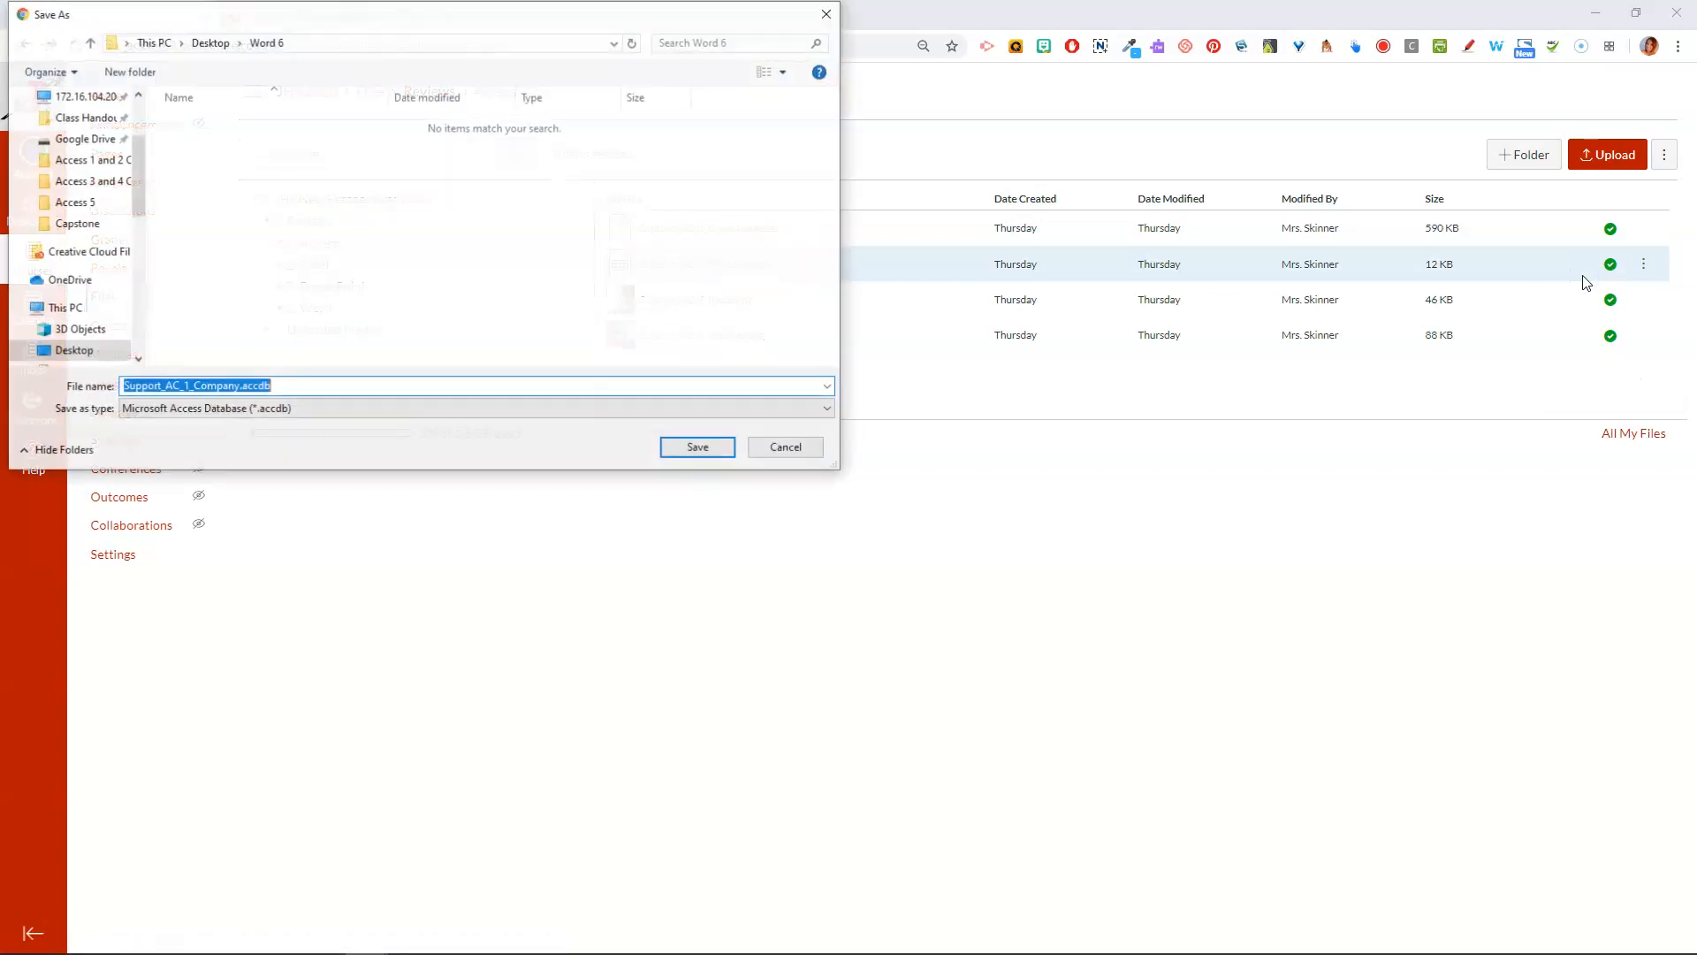
{"action": "left_click", "coordinate": [104, 161]}
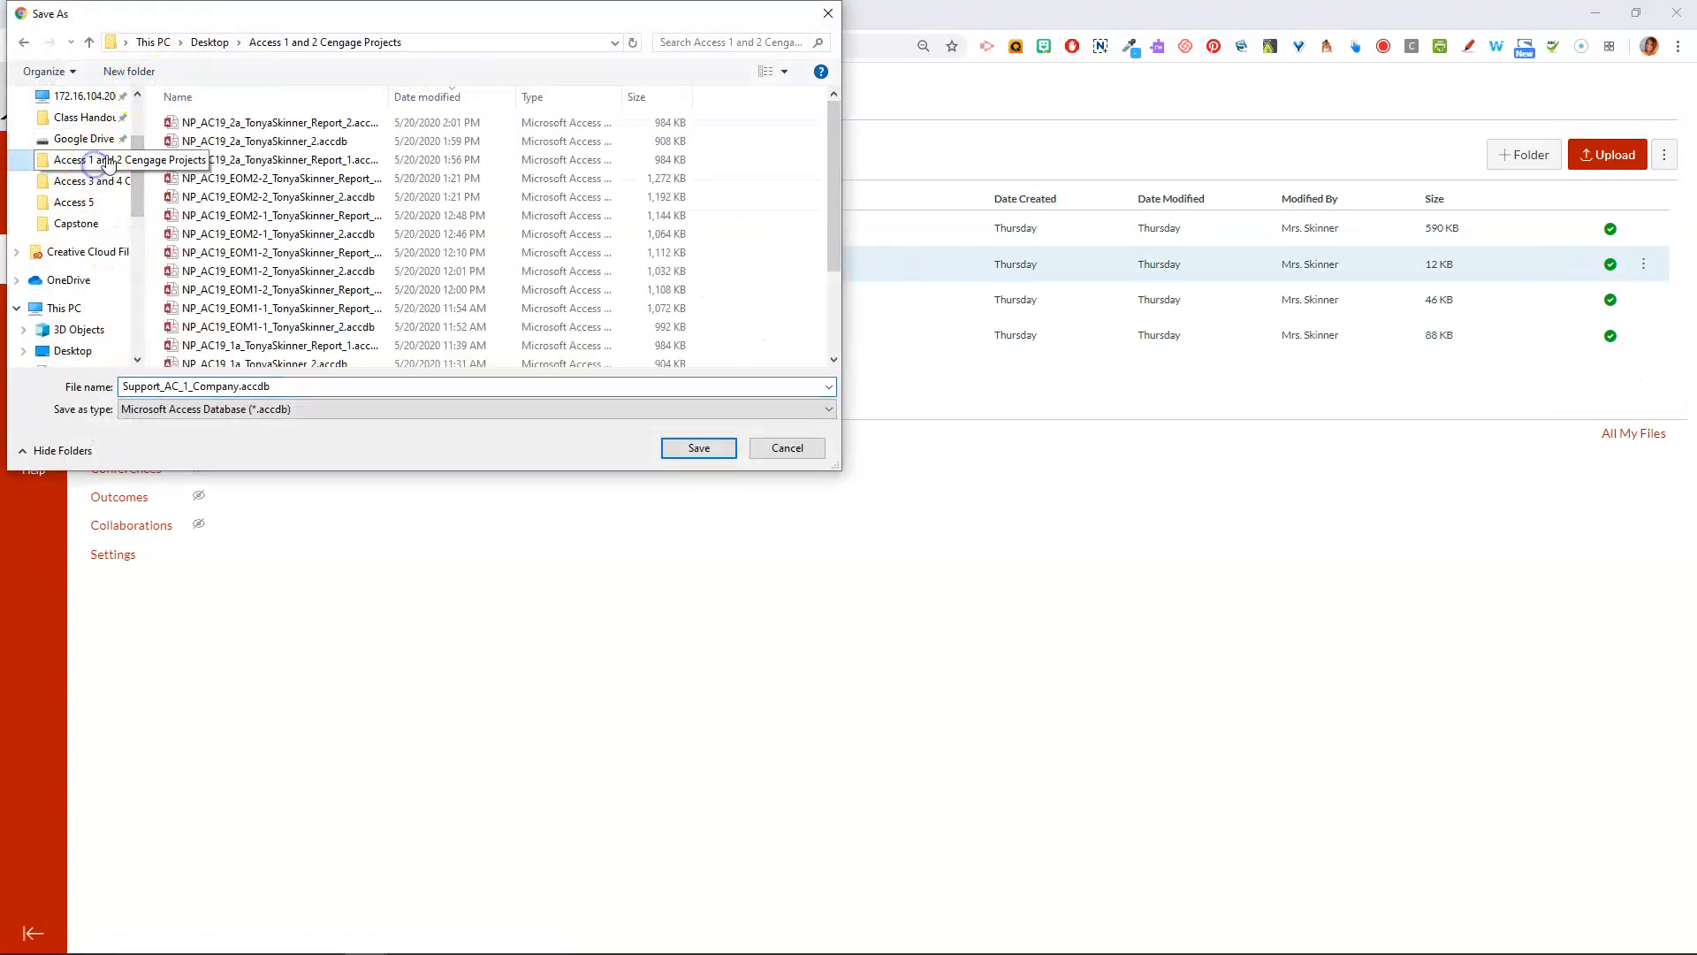
{"action": "left_click", "coordinate": [702, 447]}
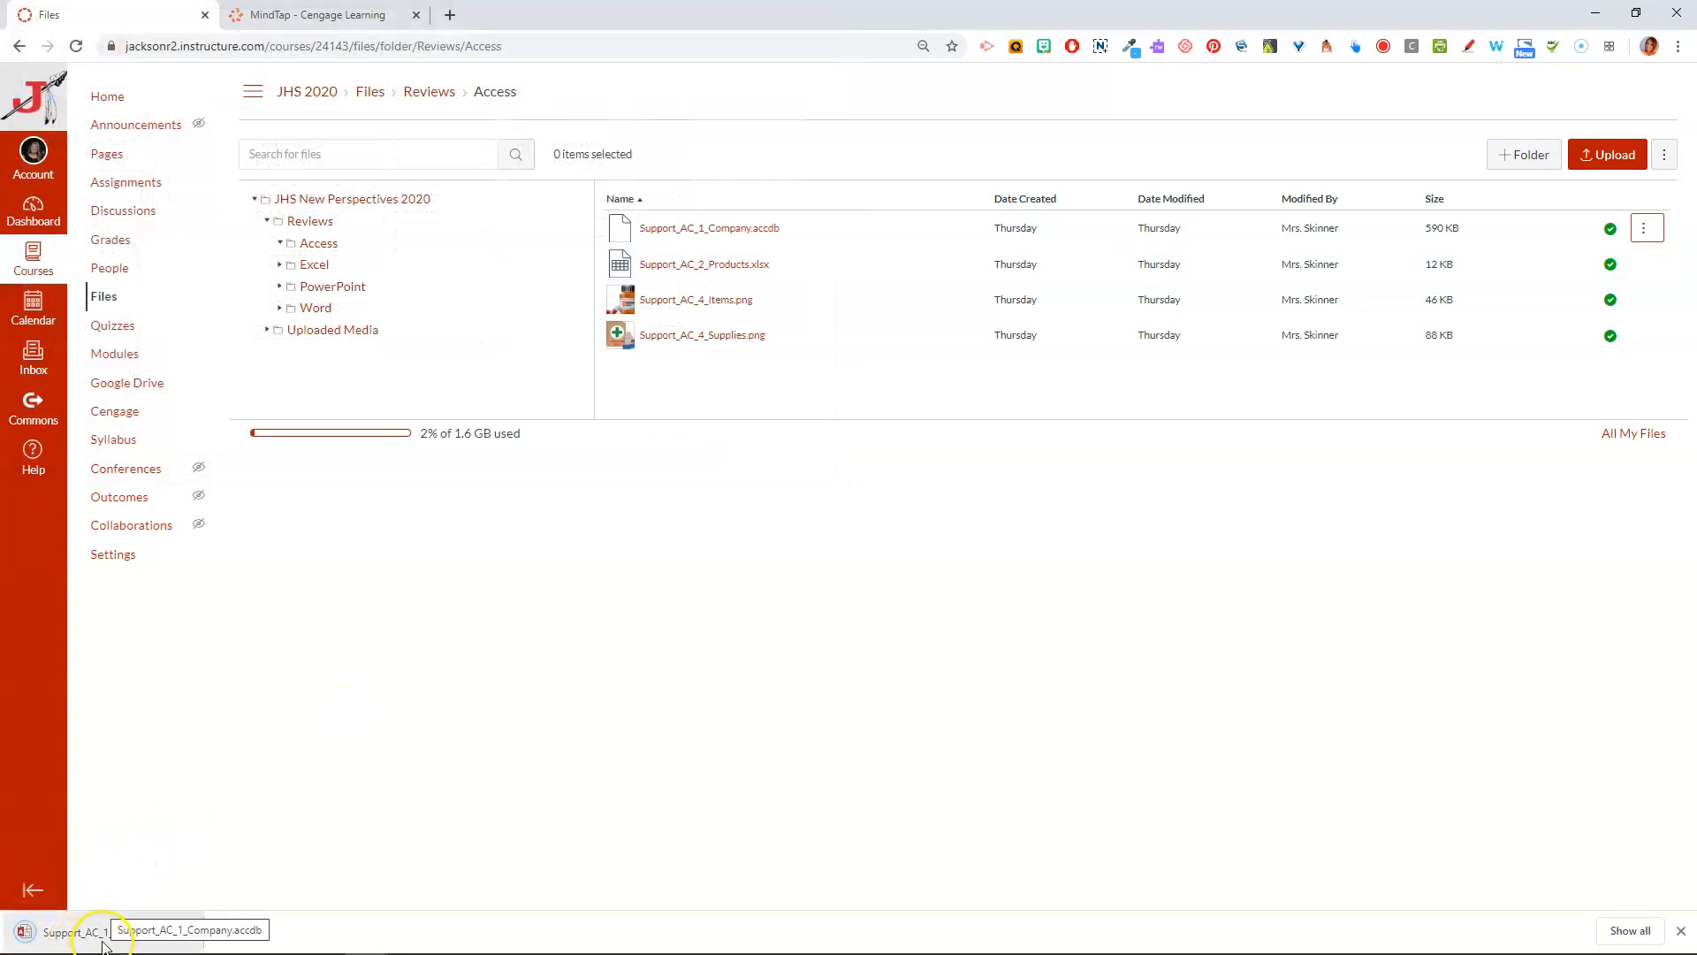
Return to the MindTap review assignment, dismiss the SAM May Release announcement and read the first instructions.
{"action": "left_click", "coordinate": [315, 17]}
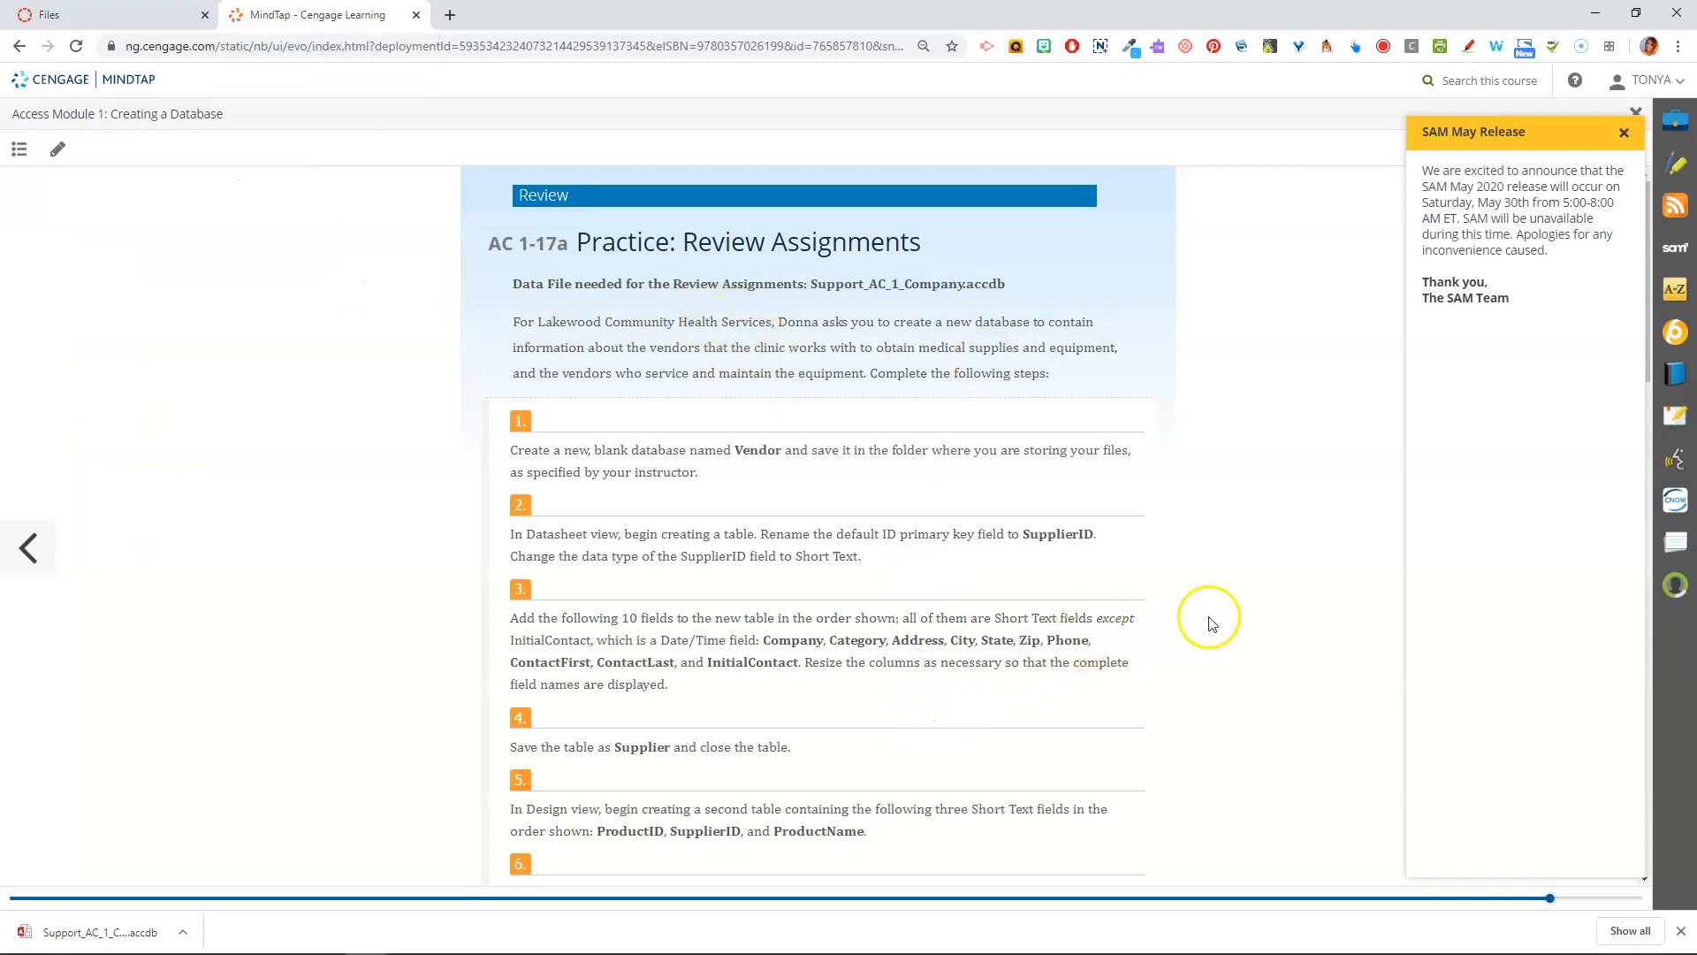
{"action": "left_click", "coordinate": [1623, 136]}
{"action": "scroll", "coordinate": [1362, 379], "scroll_direction": "down", "scroll_amount": 1}
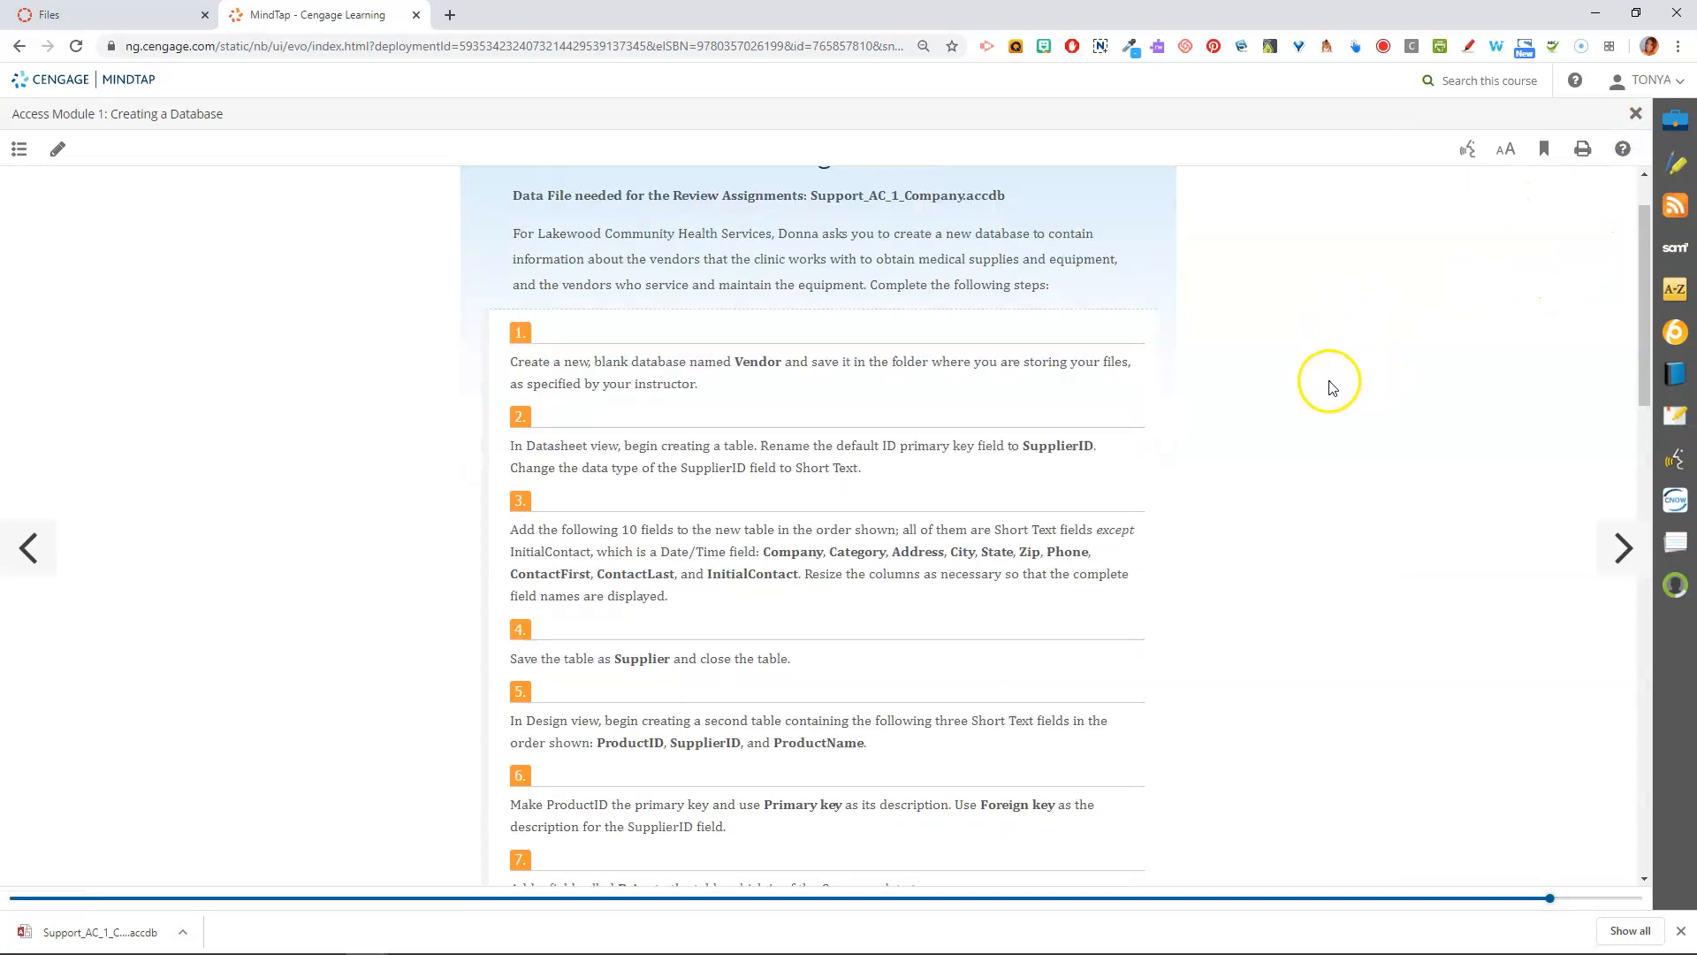
{"action": "scroll", "coordinate": [815, 417], "scroll_direction": "up", "scroll_amount": 1}
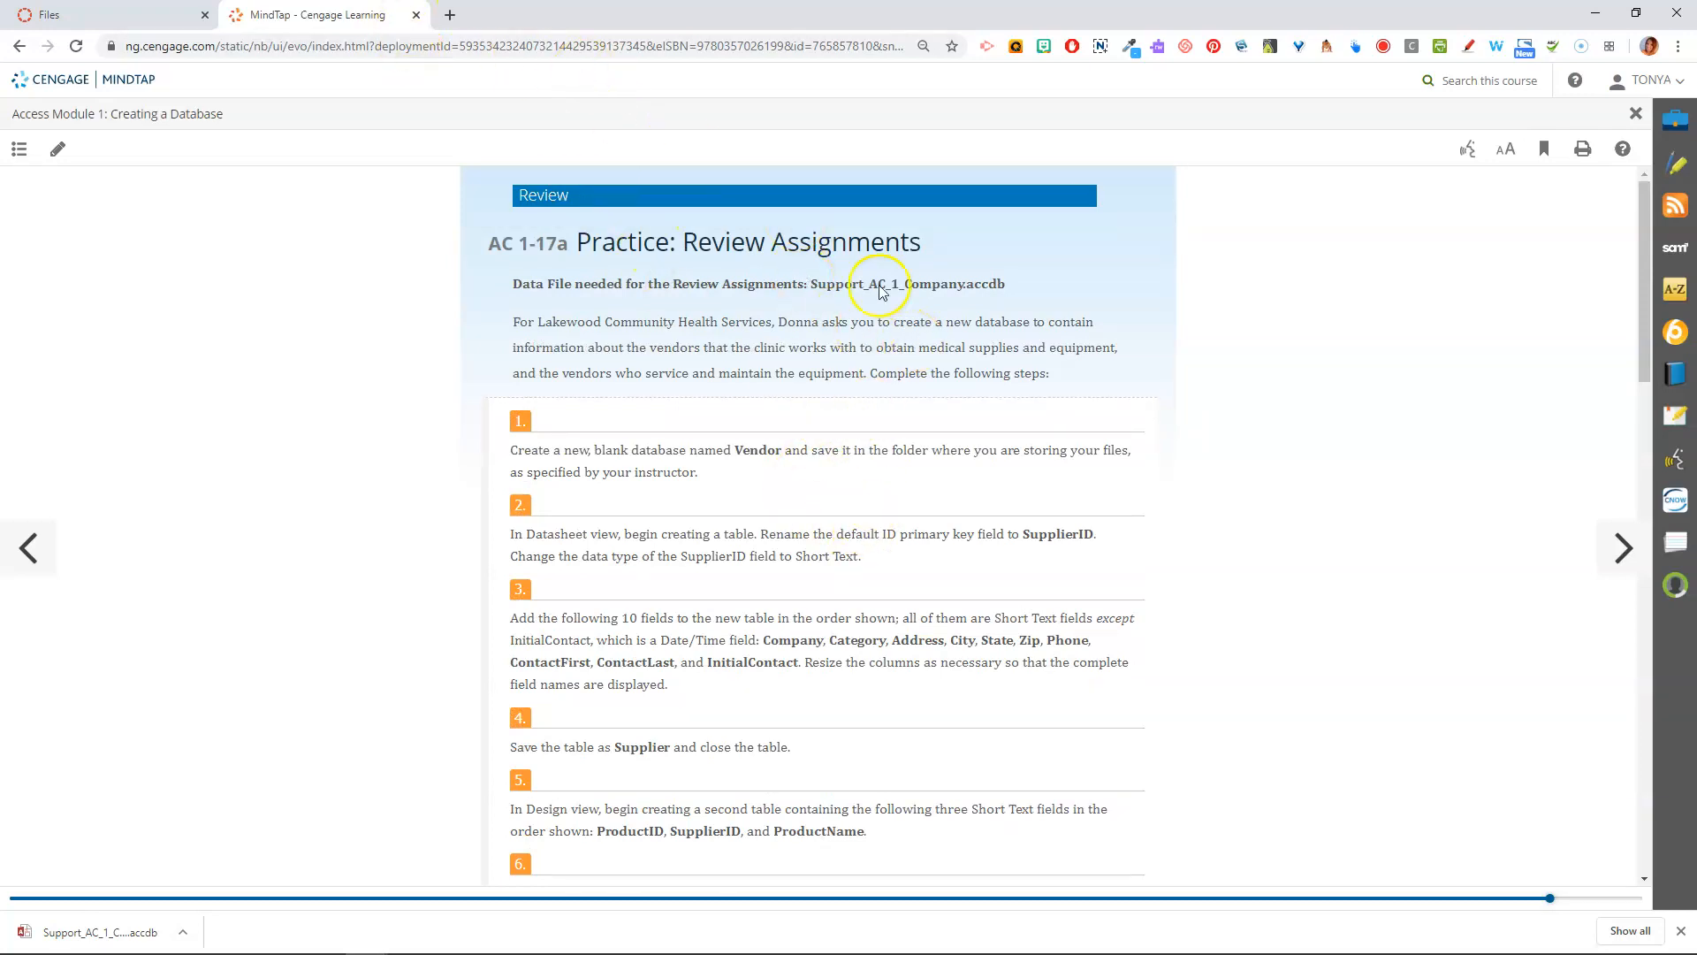
Search the computer for Access and launch it.
{"action": "mouse_move", "coordinate": [757, 942]}
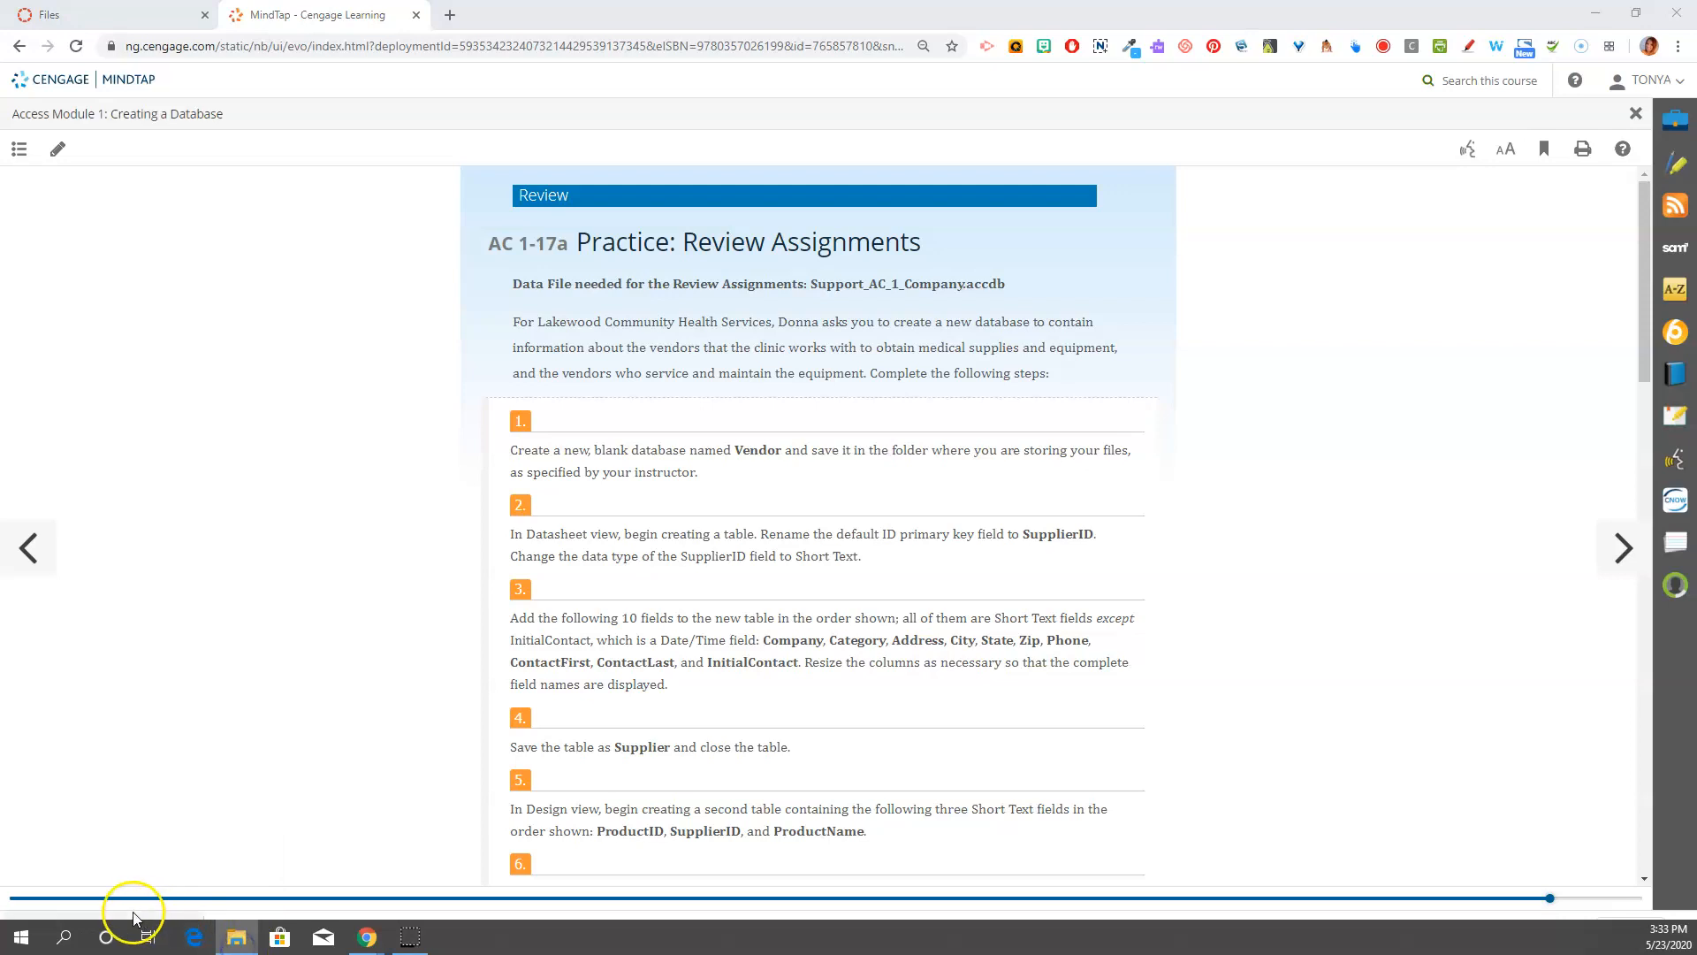
{"action": "left_click", "coordinate": [64, 938]}
{"action": "type", "text": "access"}
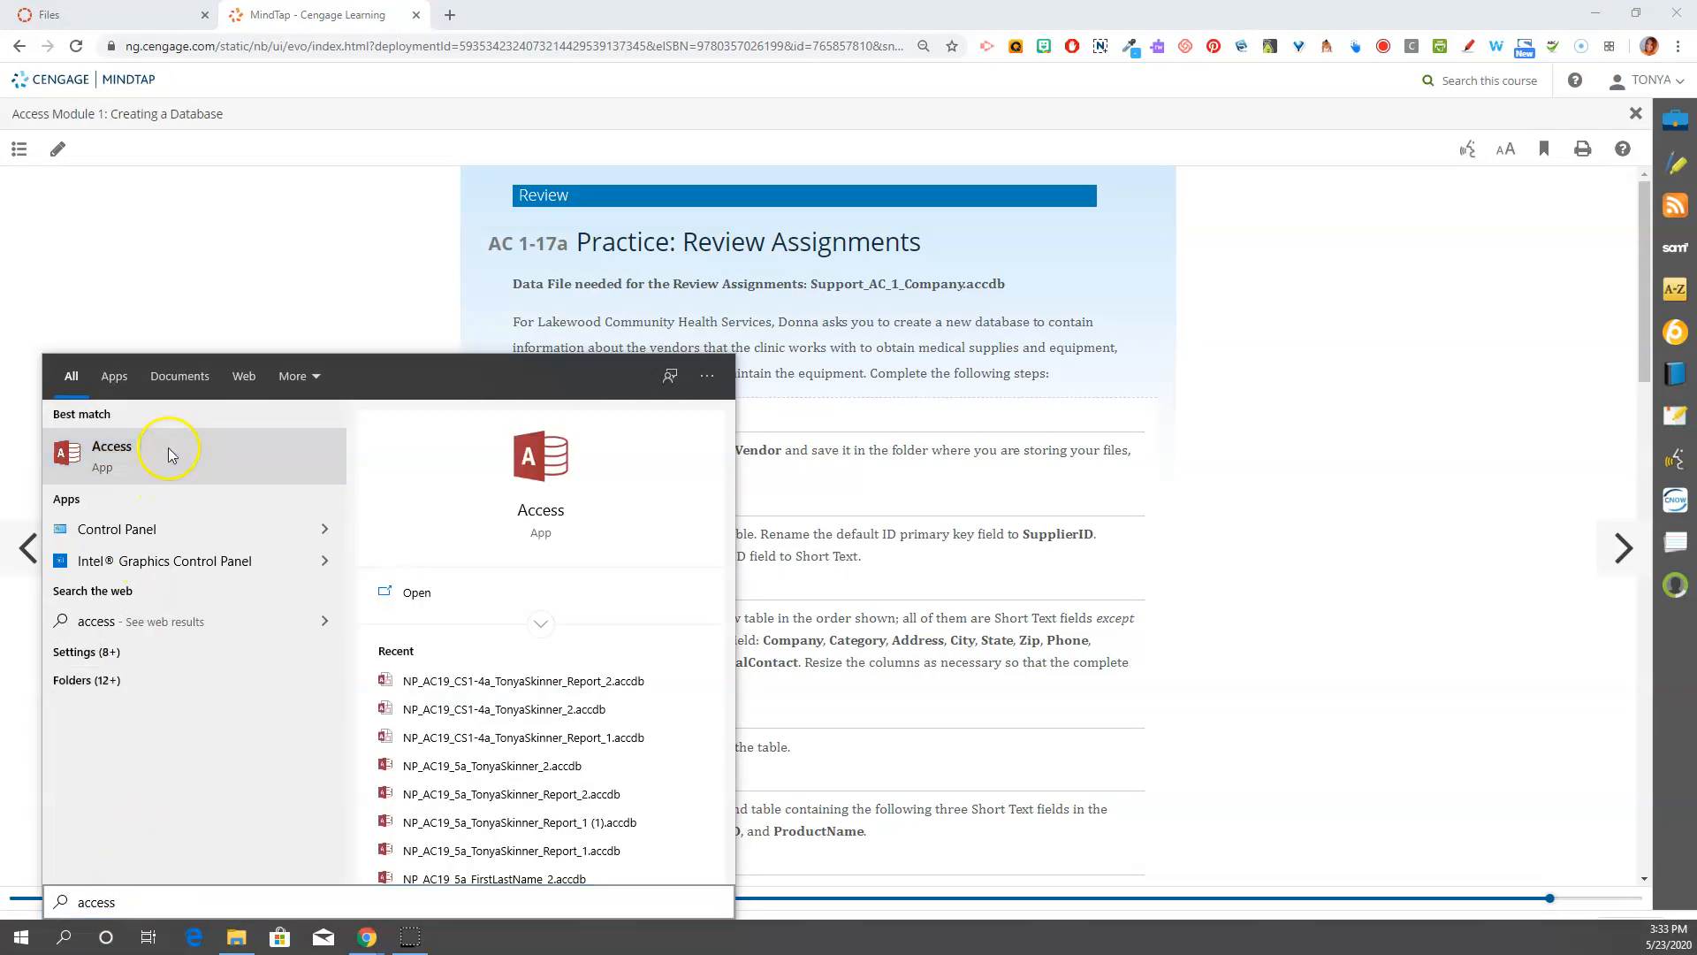
{"action": "left_click", "coordinate": [171, 451]}
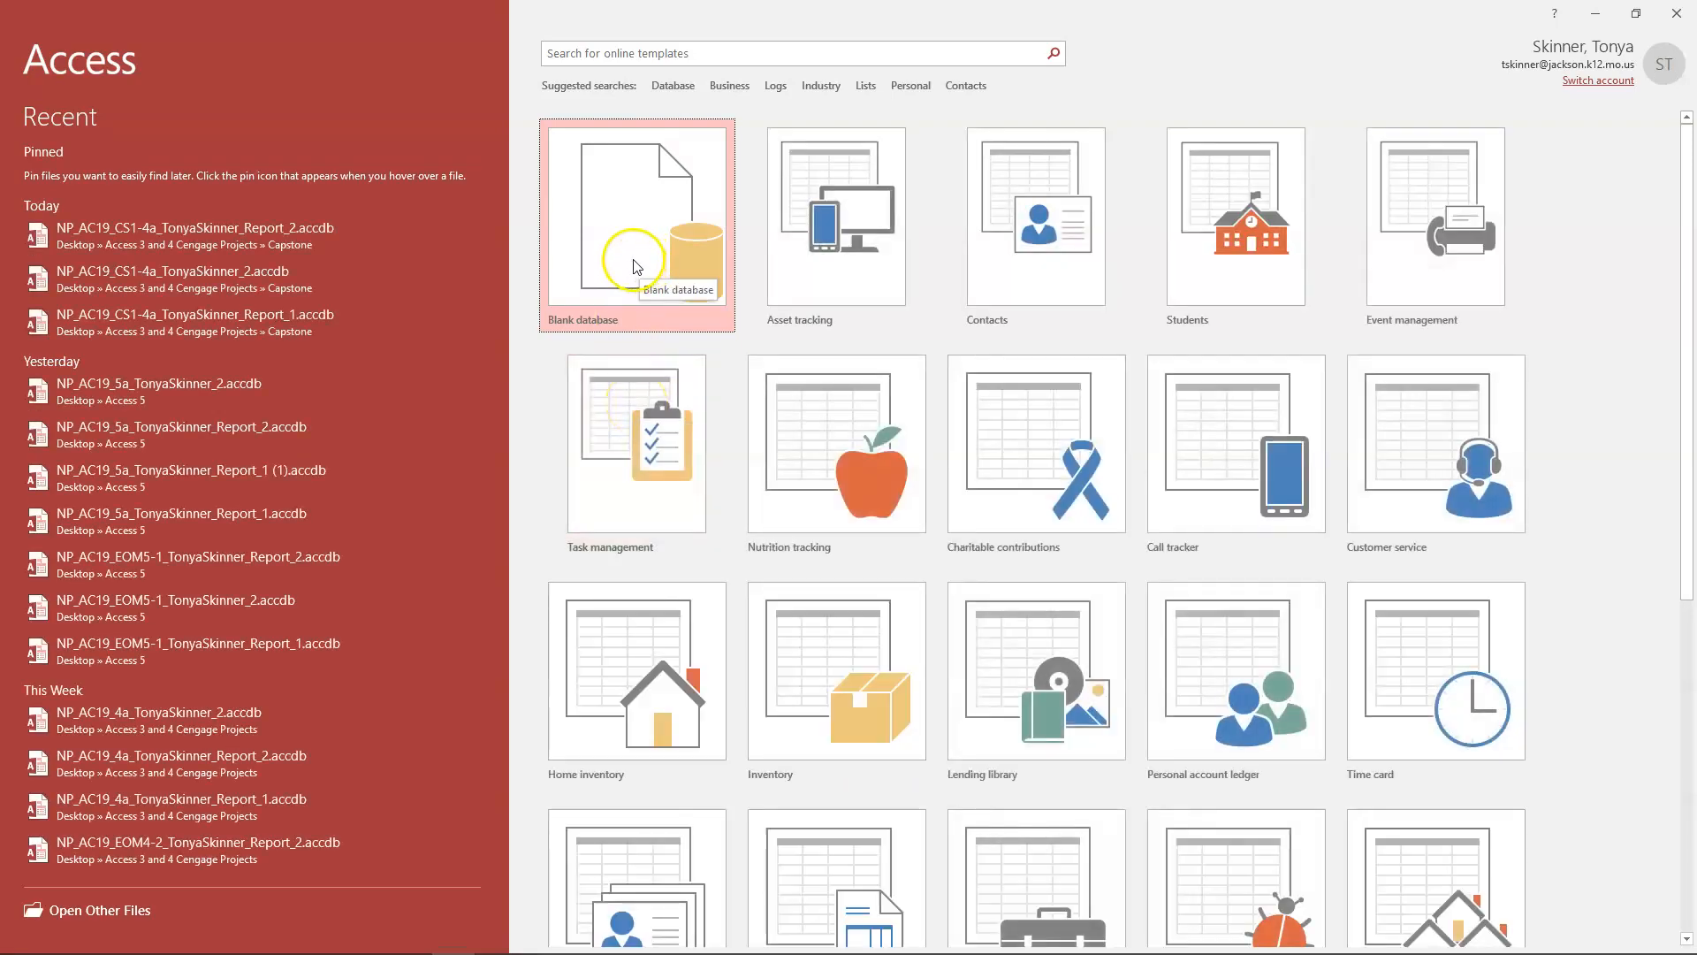
Create a blank database named Vendor in the Access 1 and 2 Cengage Projects folder.
{"action": "left_click", "coordinate": [691, 252]}
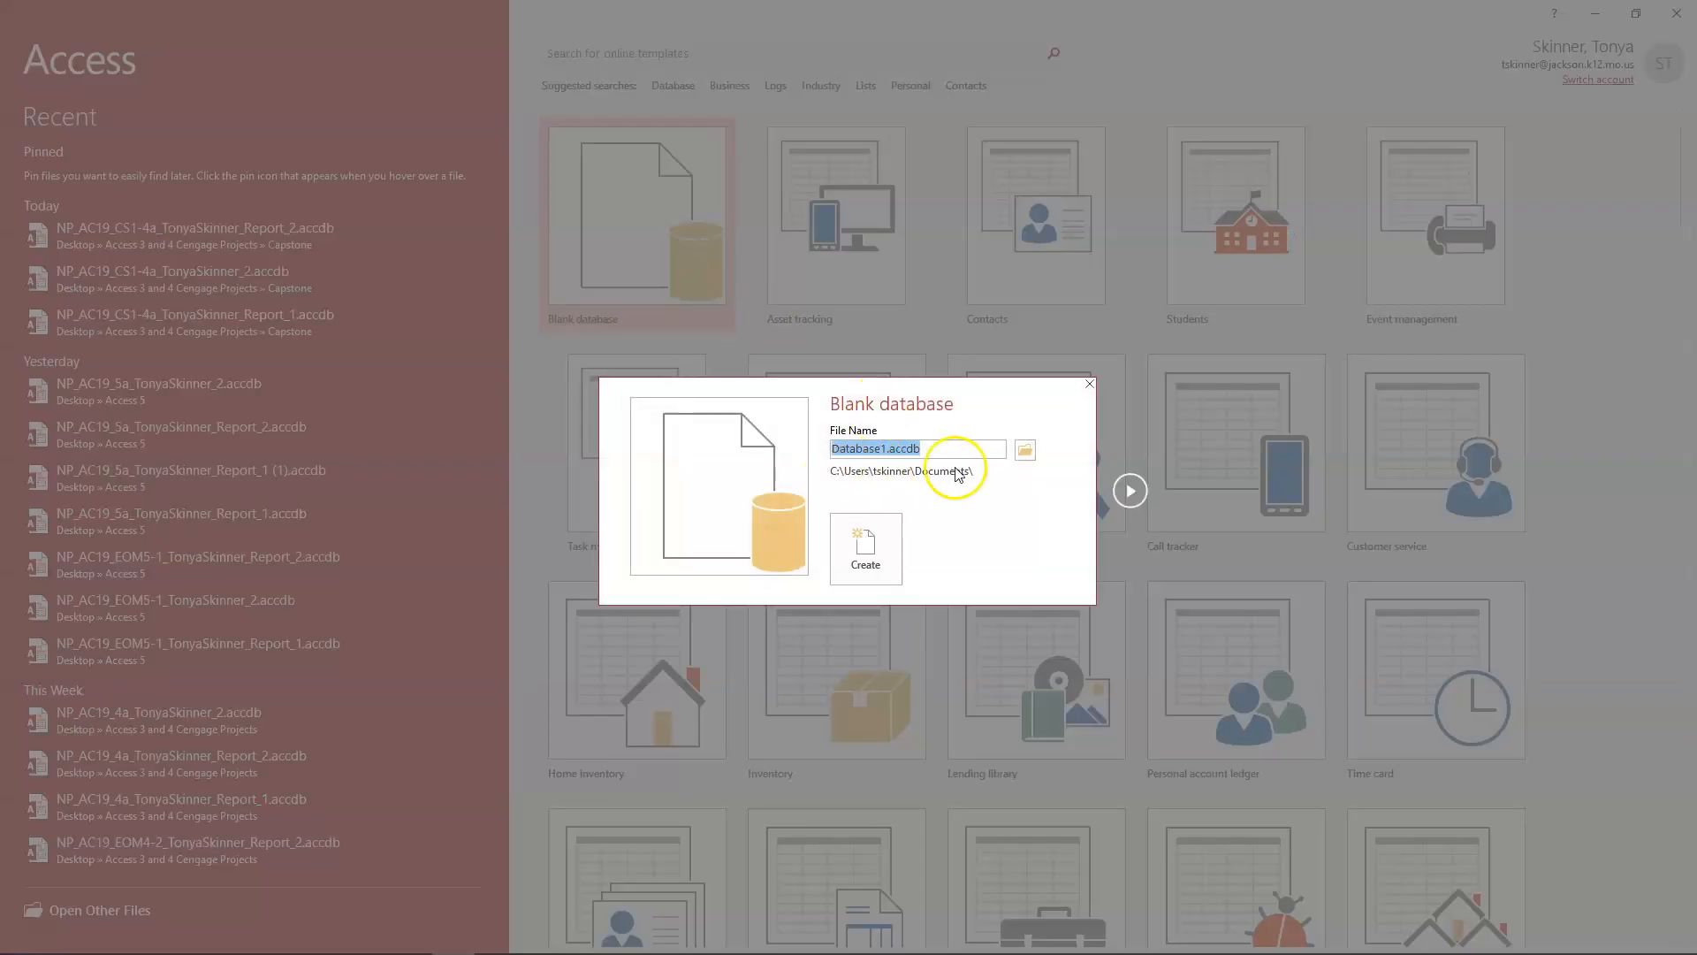
{"action": "left_click", "coordinate": [1026, 453]}
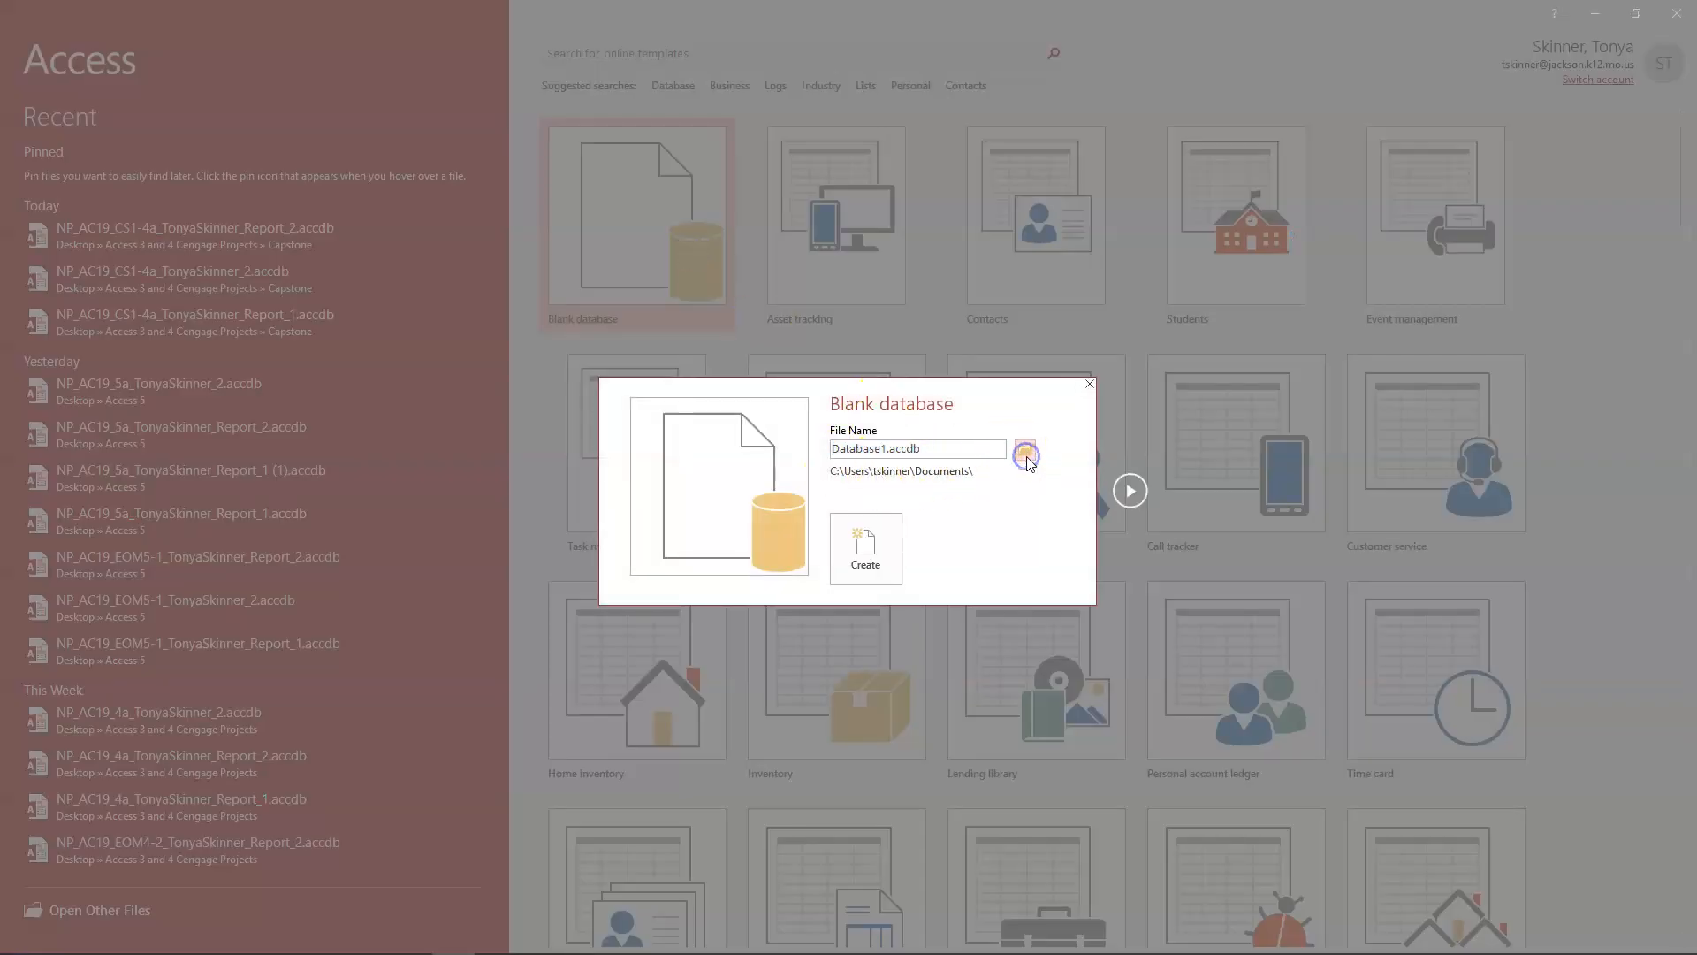
{"action": "left_click_drag", "start_coordinate": [137, 258], "coordinate": [138, 192]}
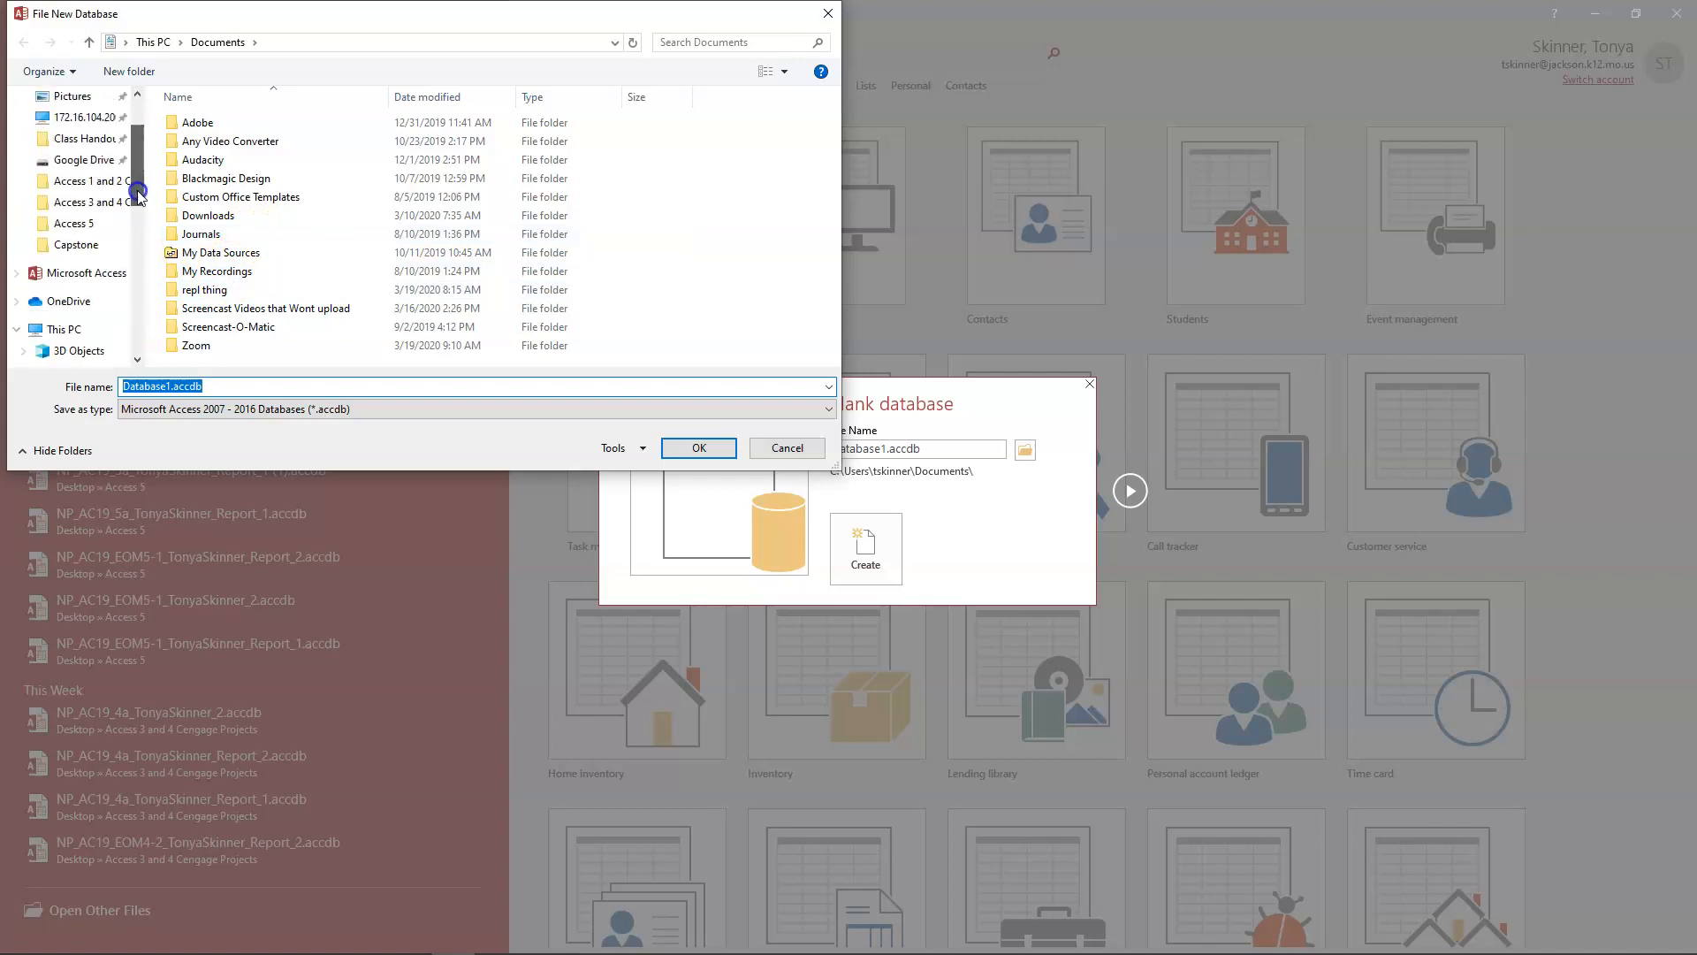
{"action": "left_click", "coordinate": [86, 181]}
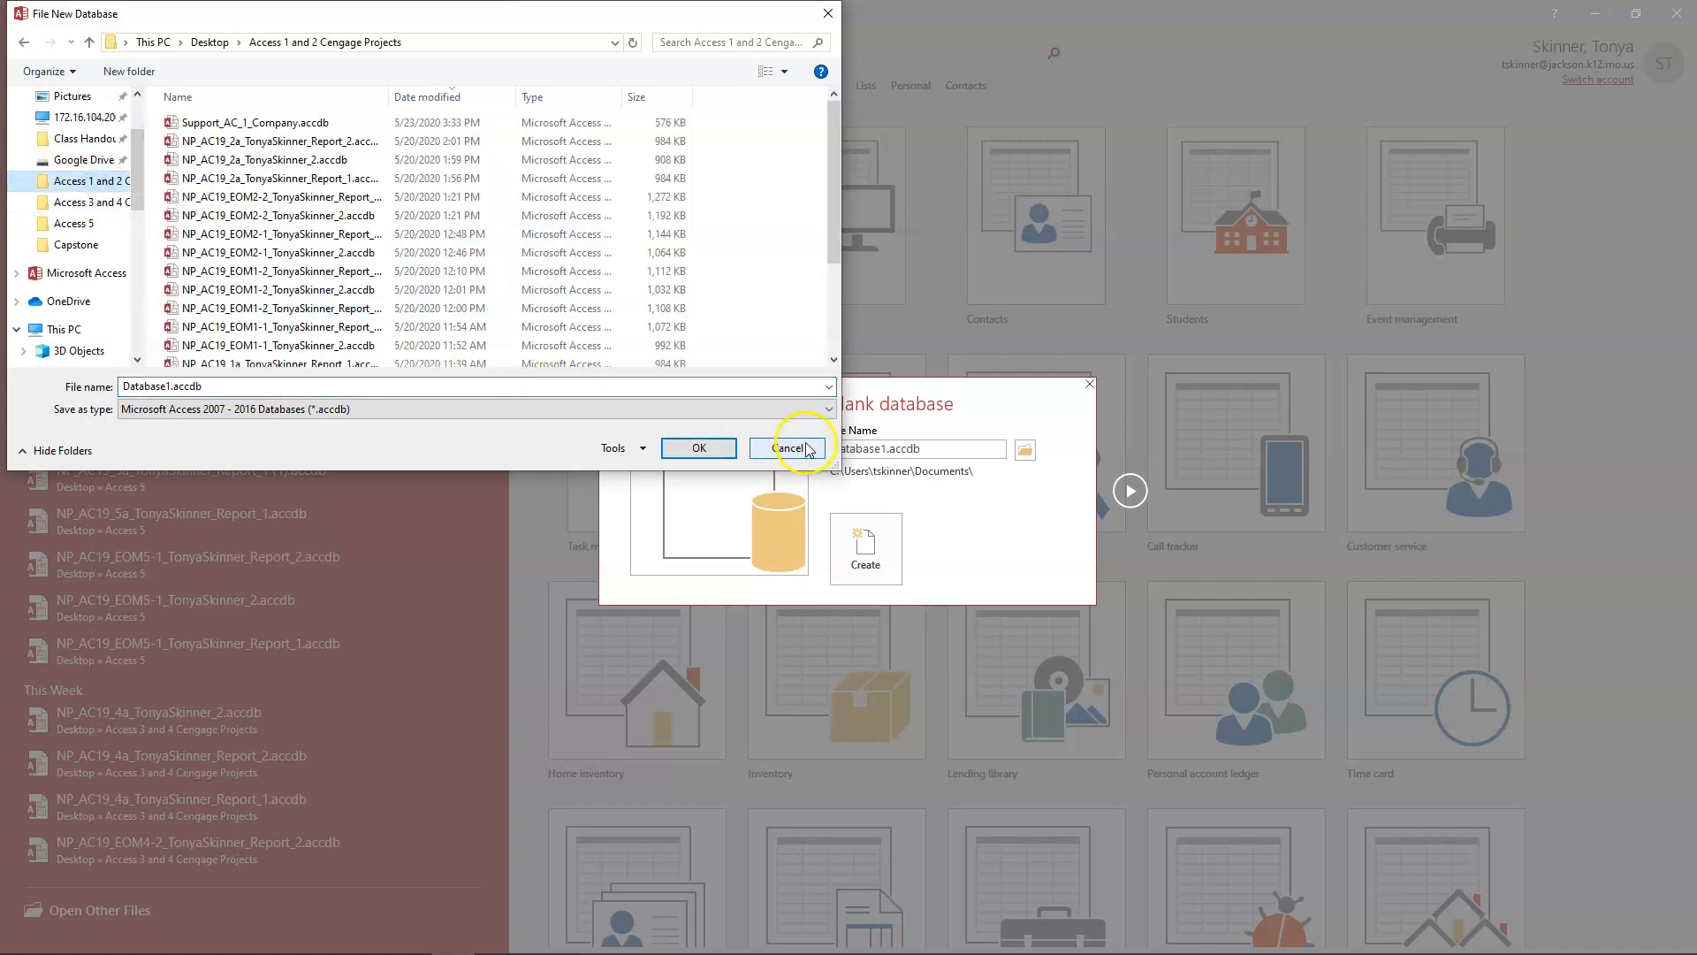
{"action": "left_click", "coordinate": [236, 392]}
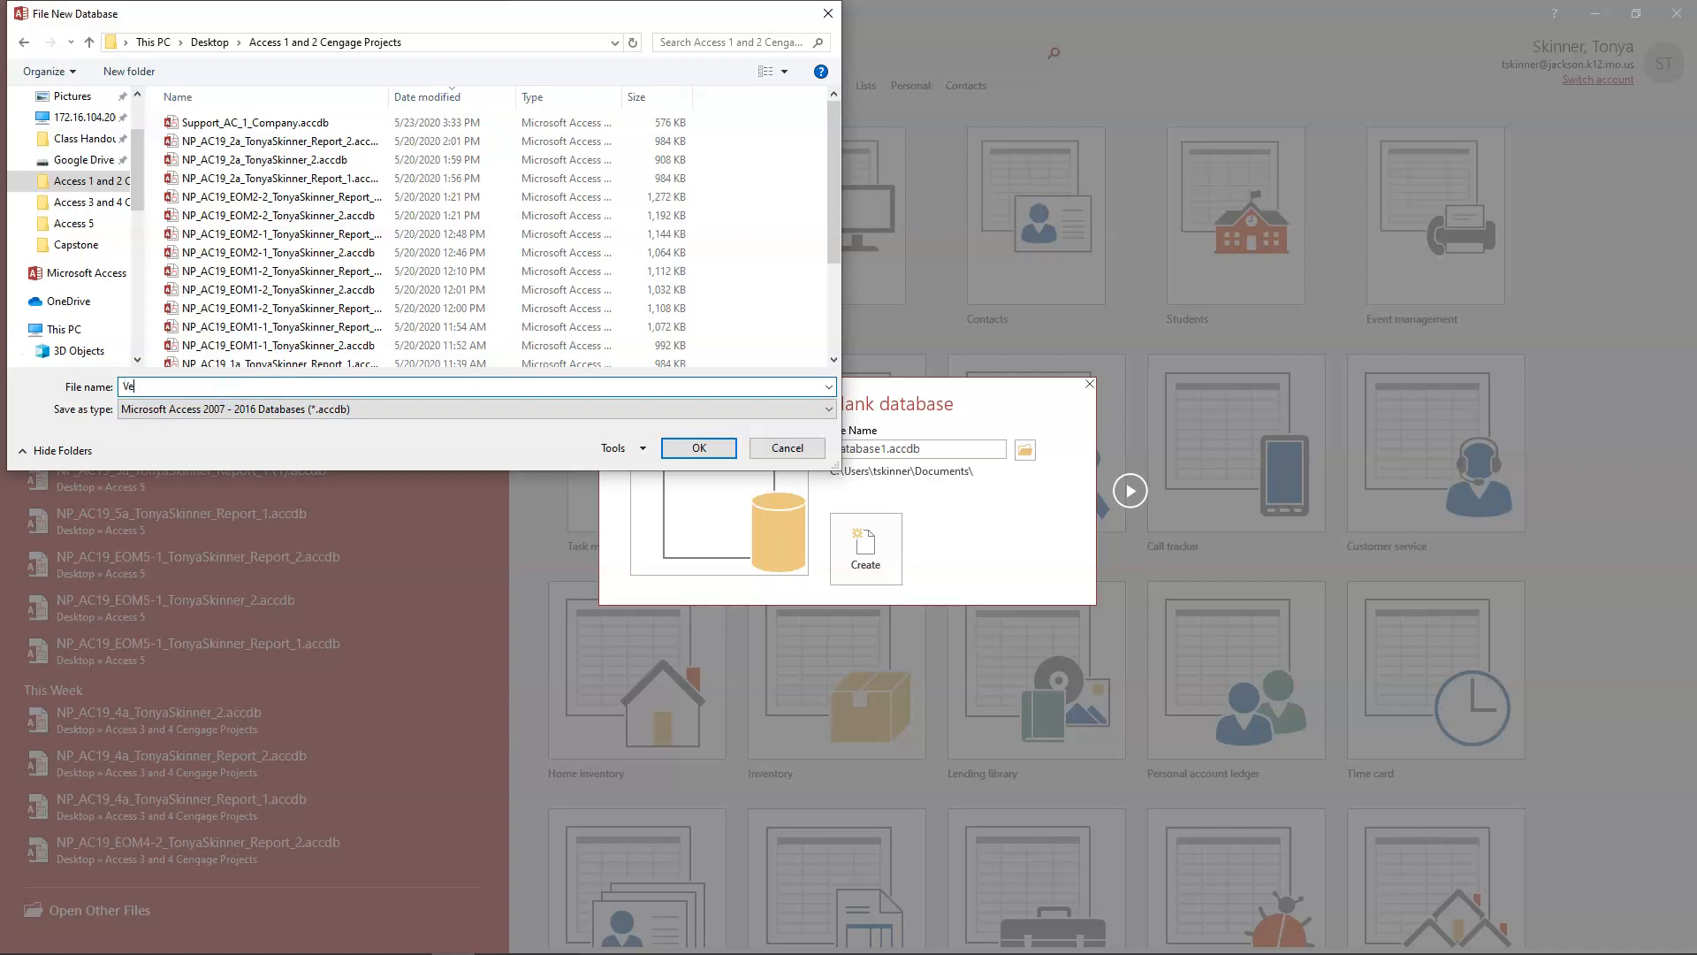
{"action": "key", "text": "Return"}
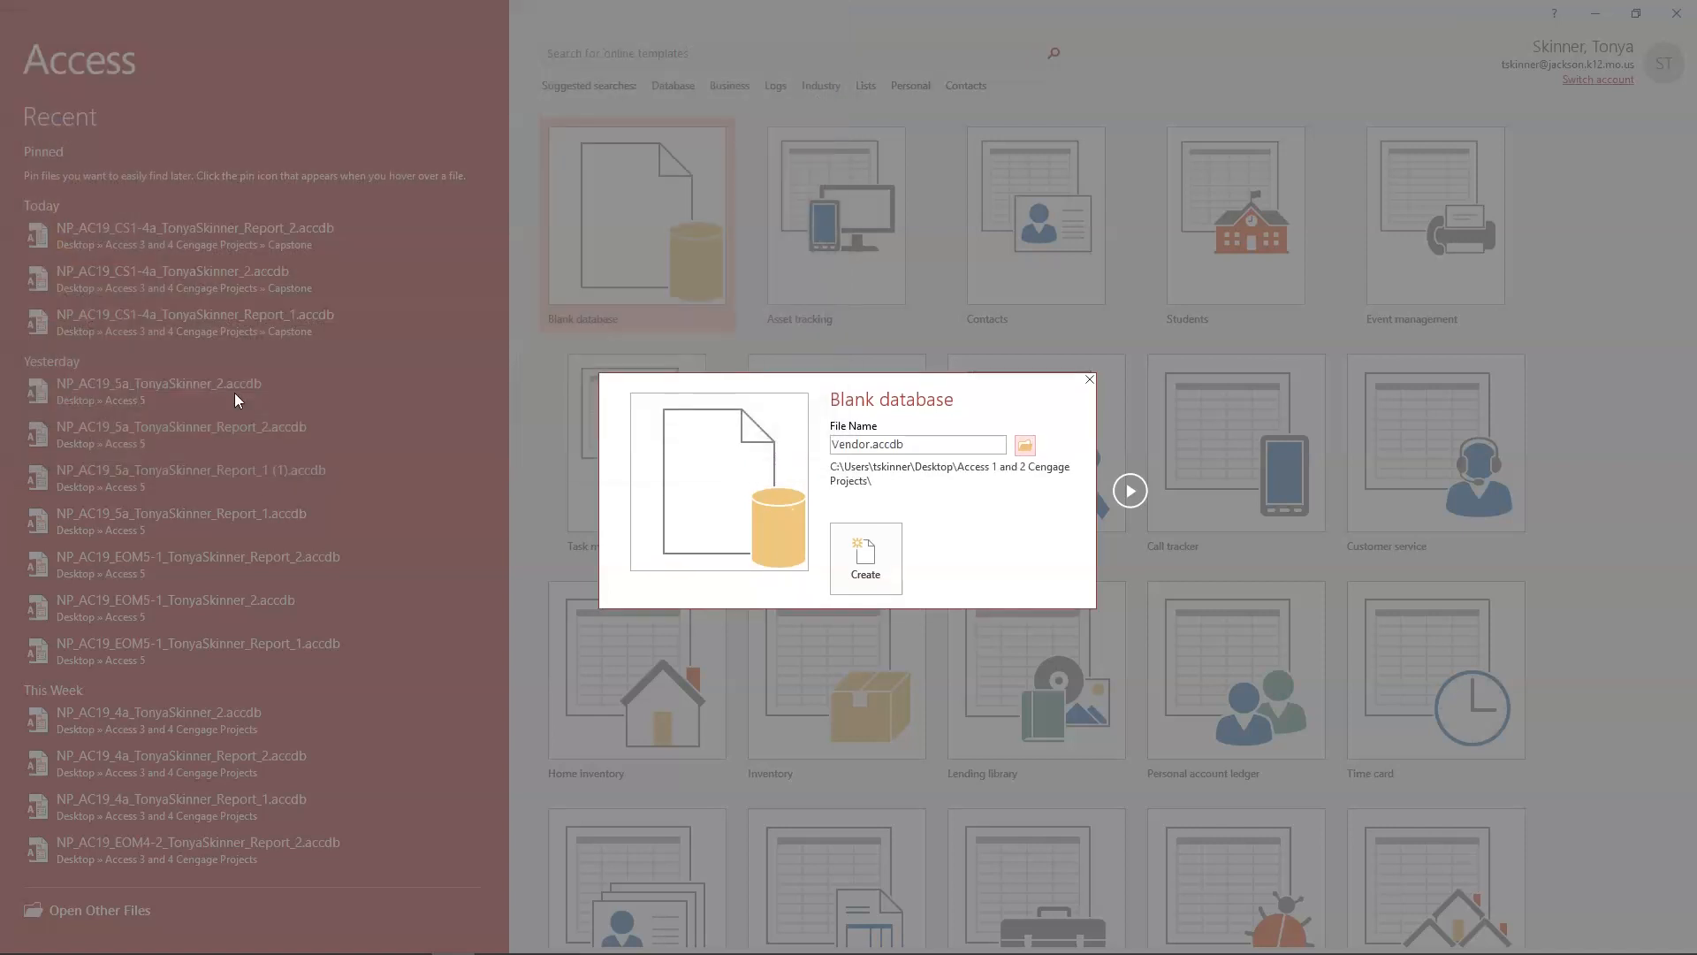
{"action": "left_click", "coordinate": [881, 566]}
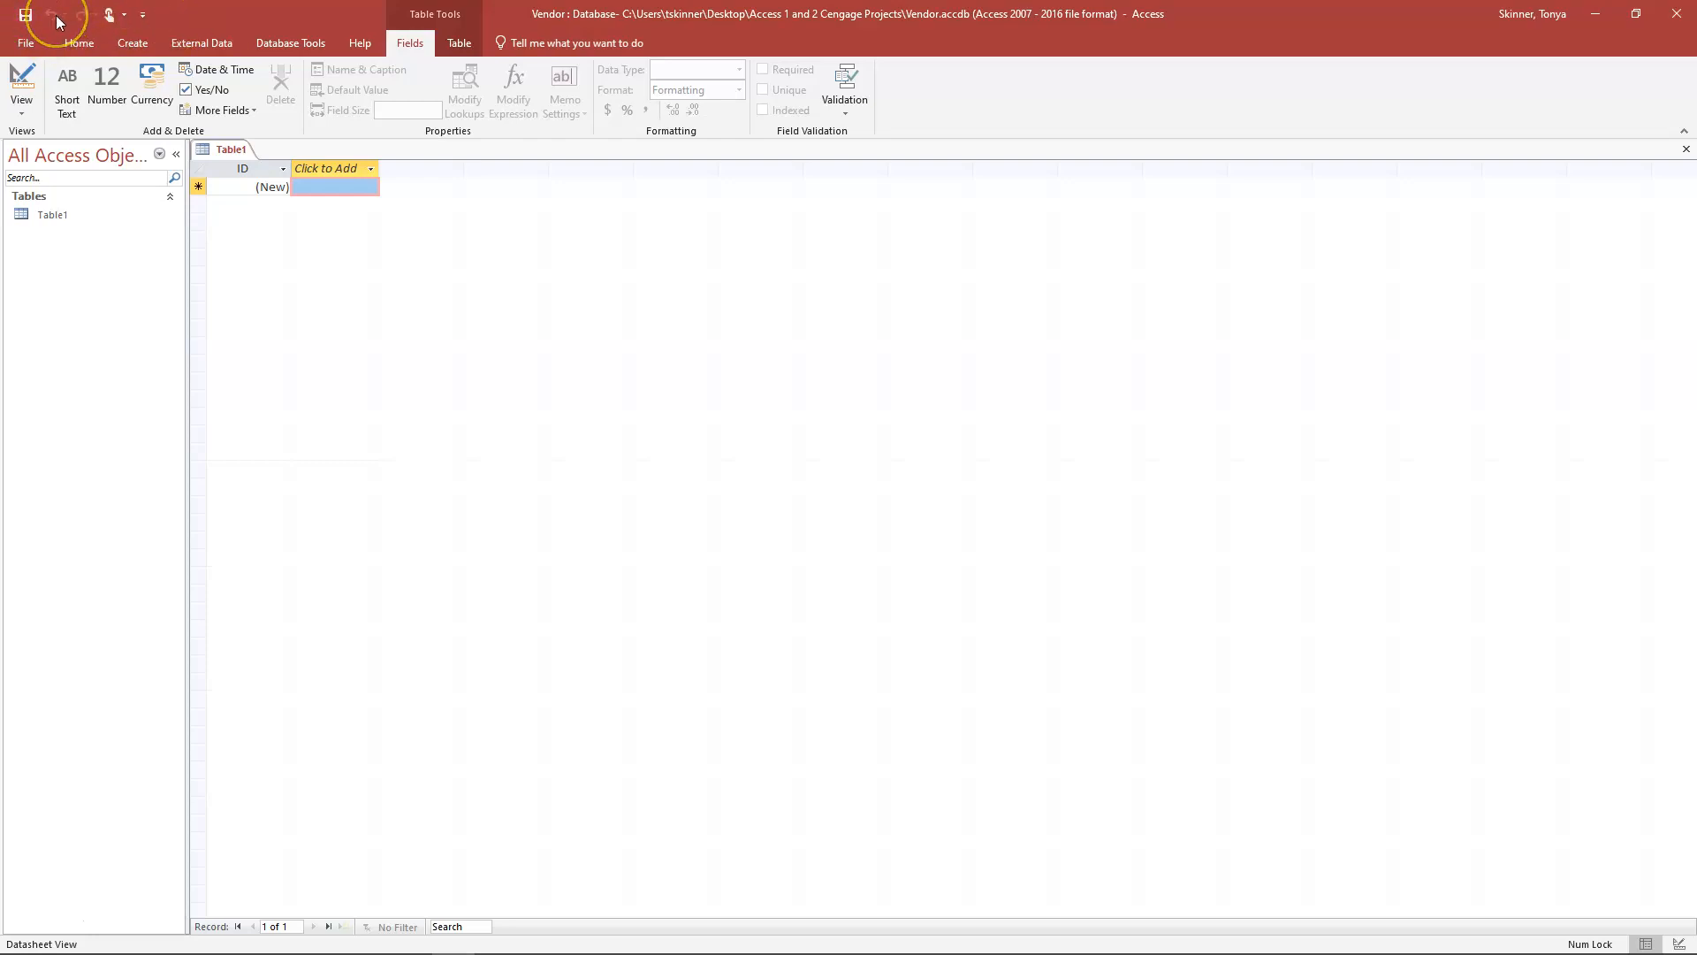
Collapse and reopen the Navigation Pane twice.
{"action": "left_click", "coordinate": [177, 156]}
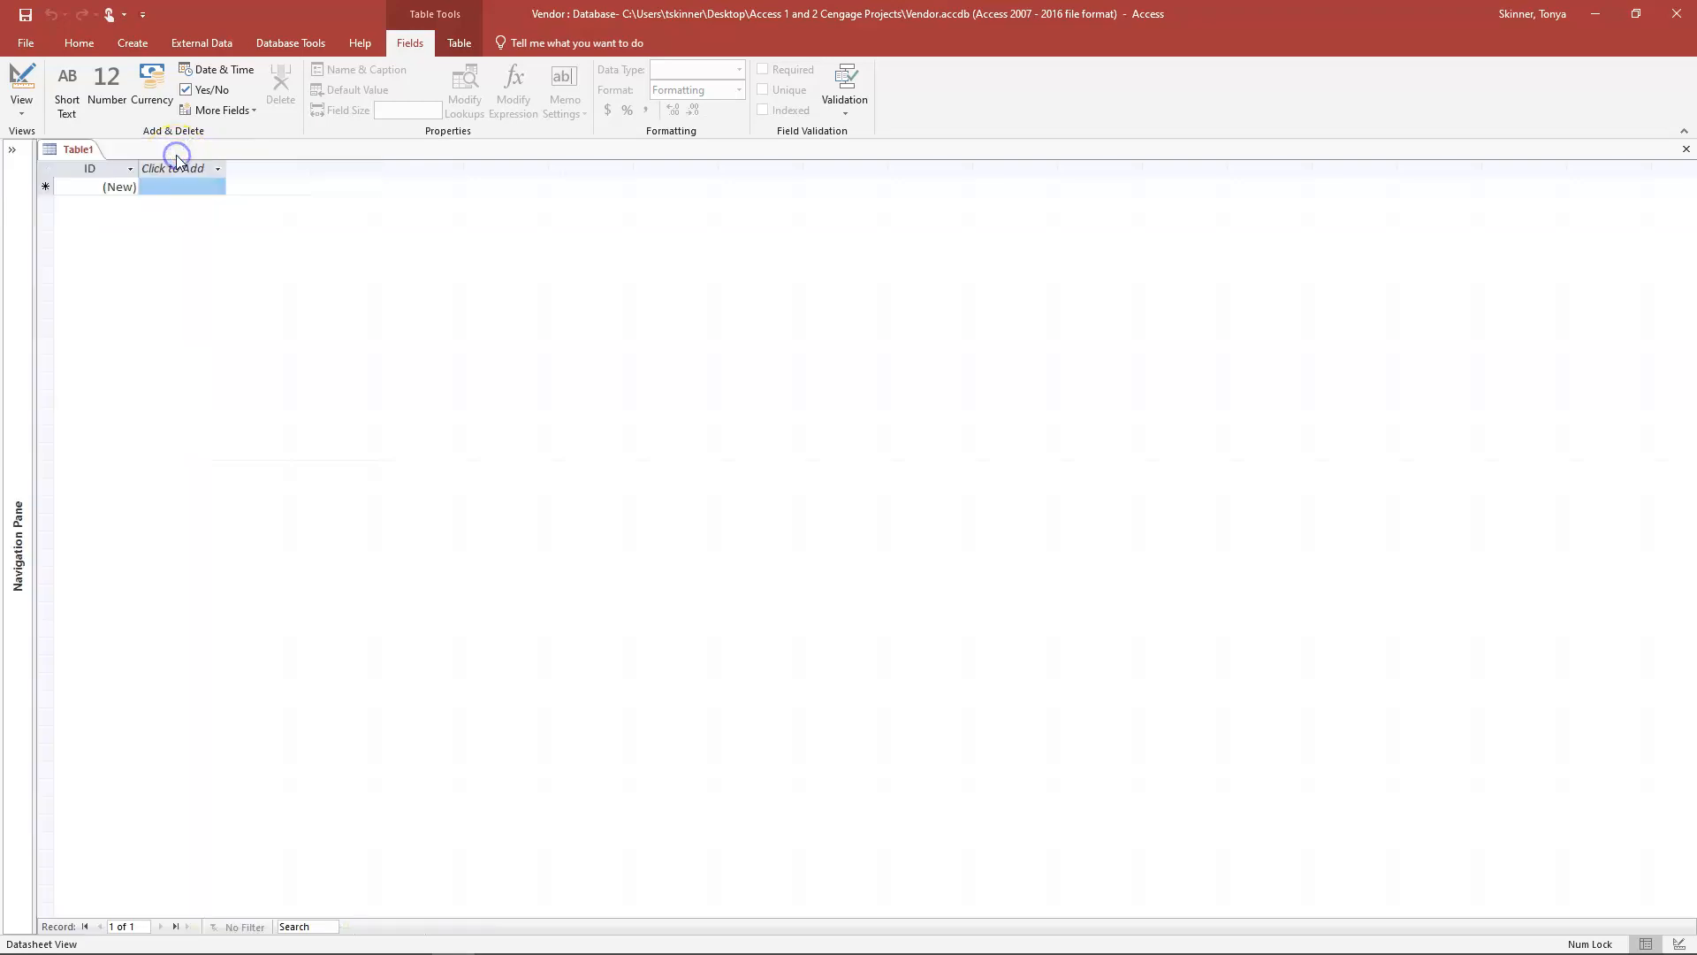
{"action": "left_click", "coordinate": [12, 155]}
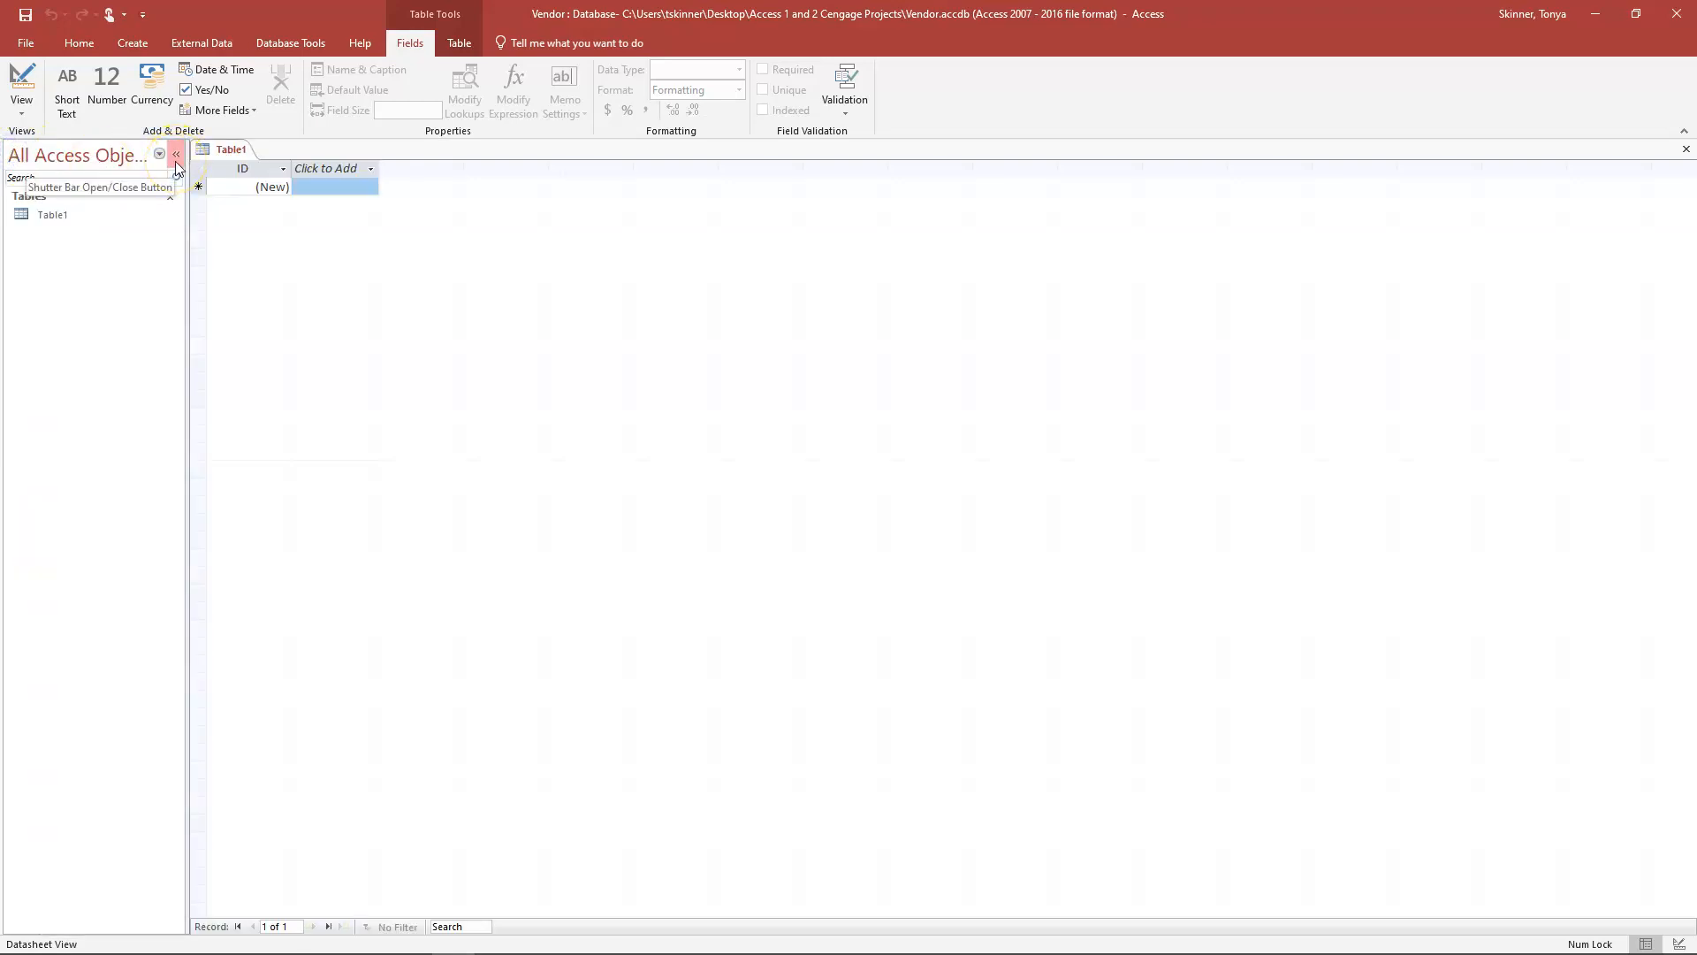
{"action": "left_click", "coordinate": [175, 161]}
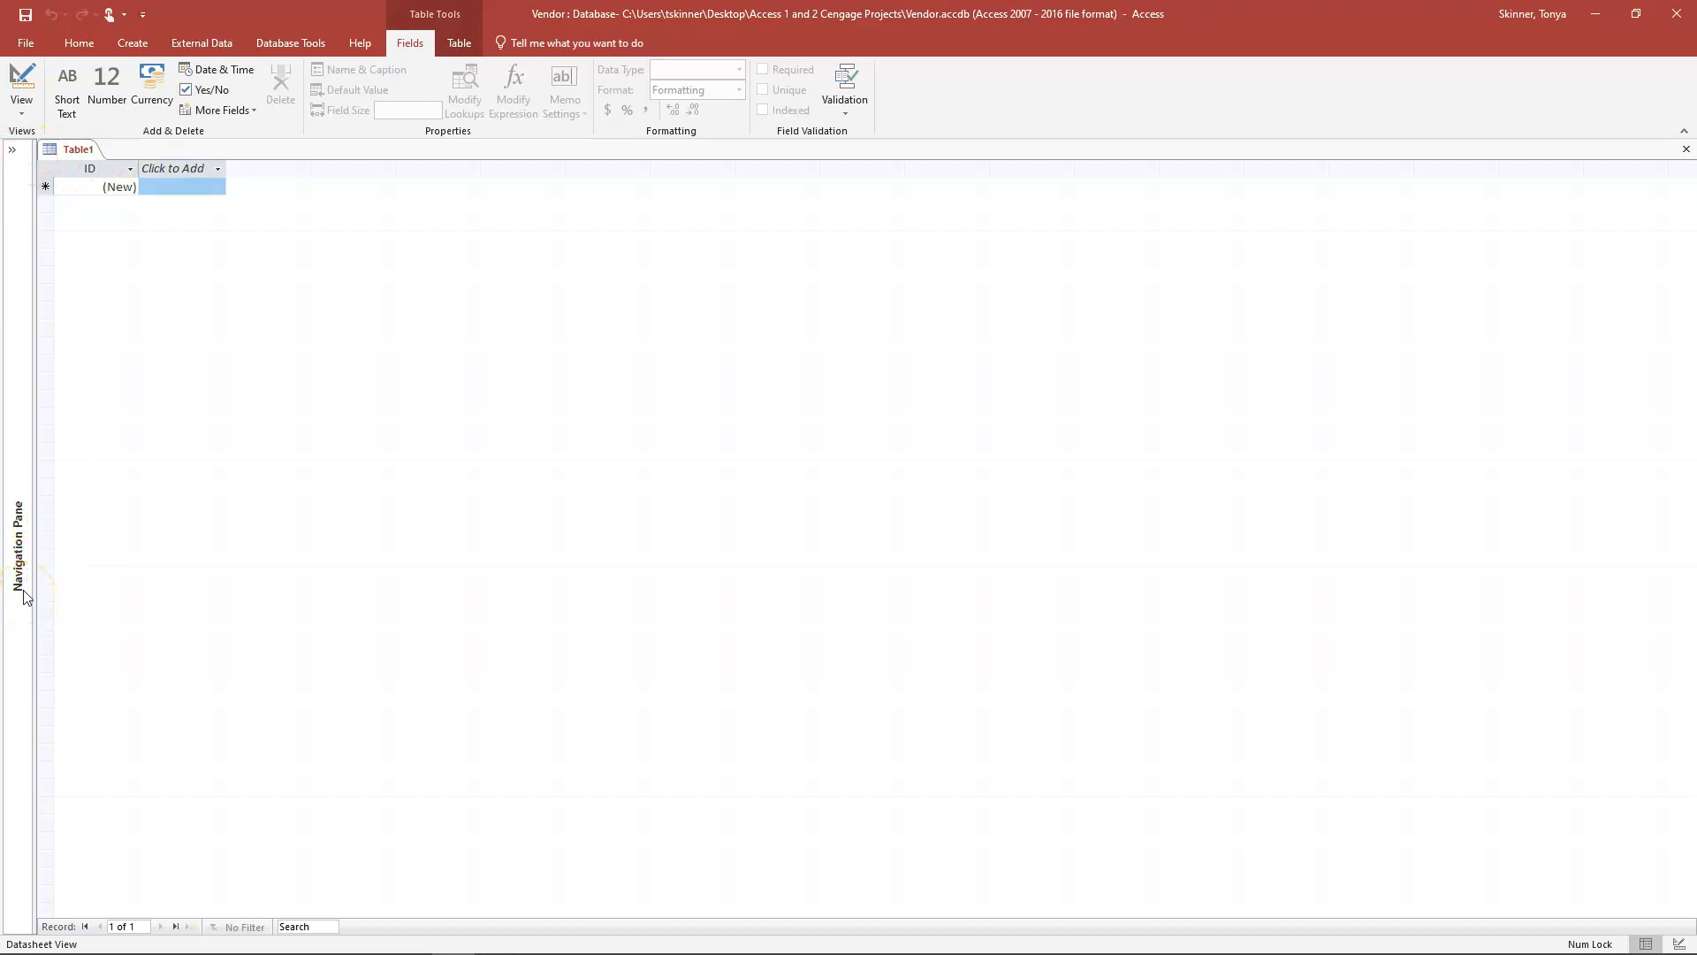
{"action": "left_click", "coordinate": [12, 150]}
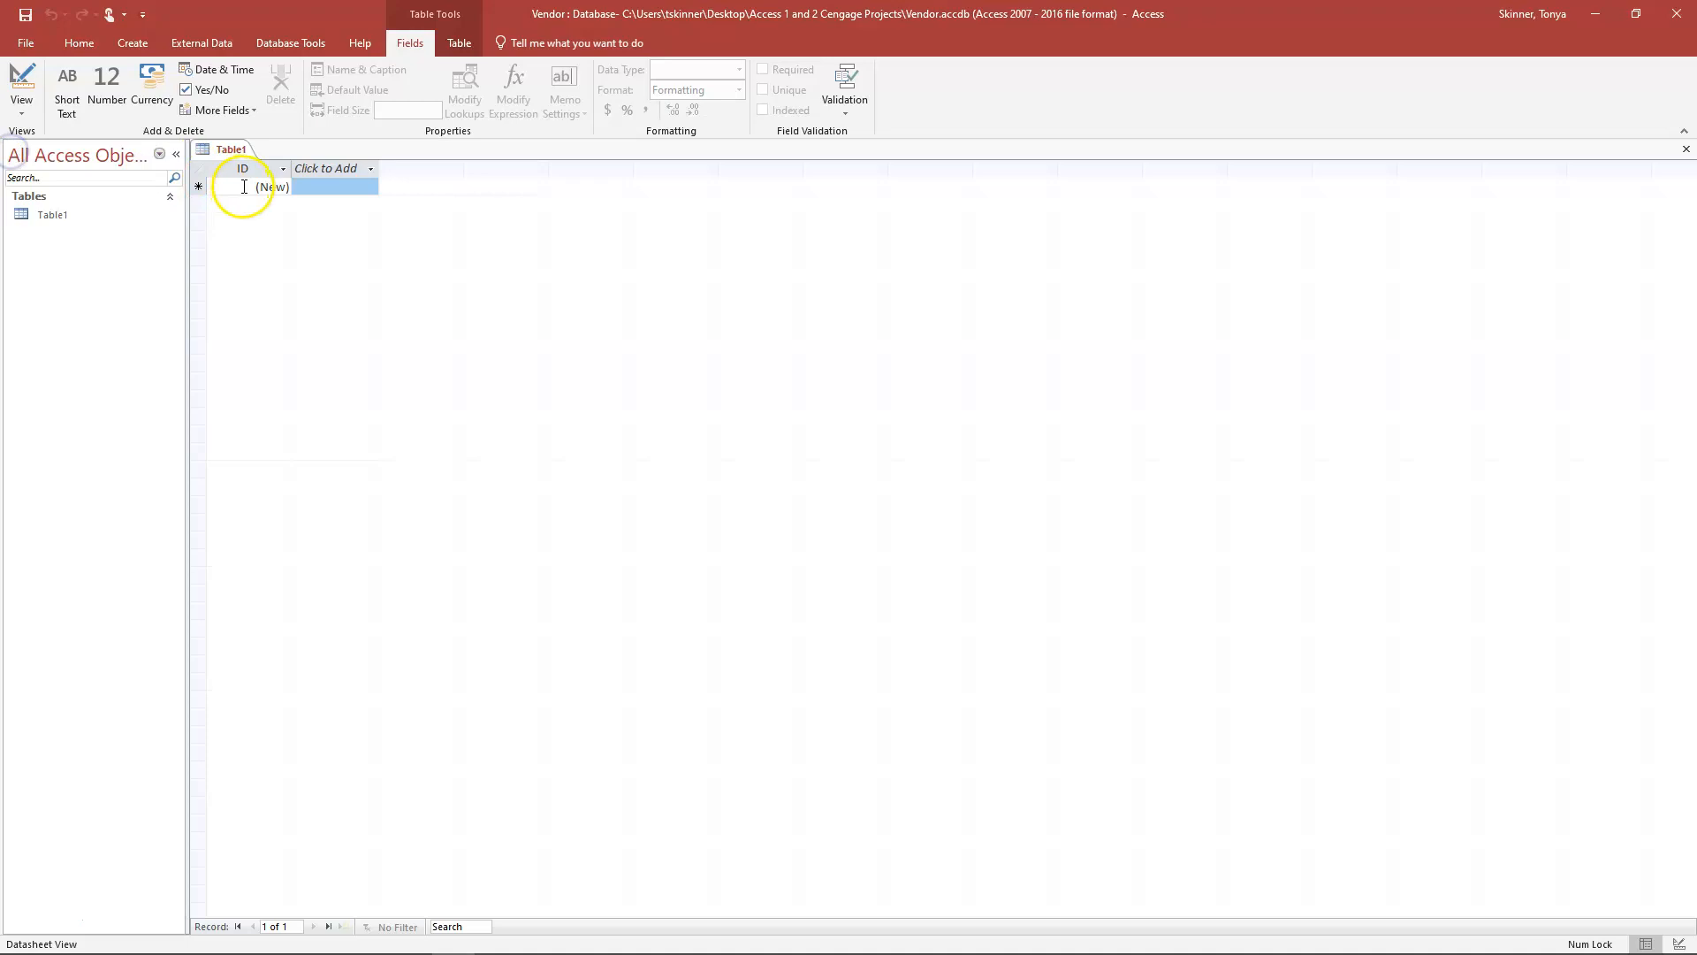
Examine the data types available for a new field in the blank table.
{"action": "left_click", "coordinate": [370, 261]}
{"action": "left_click", "coordinate": [273, 184]}
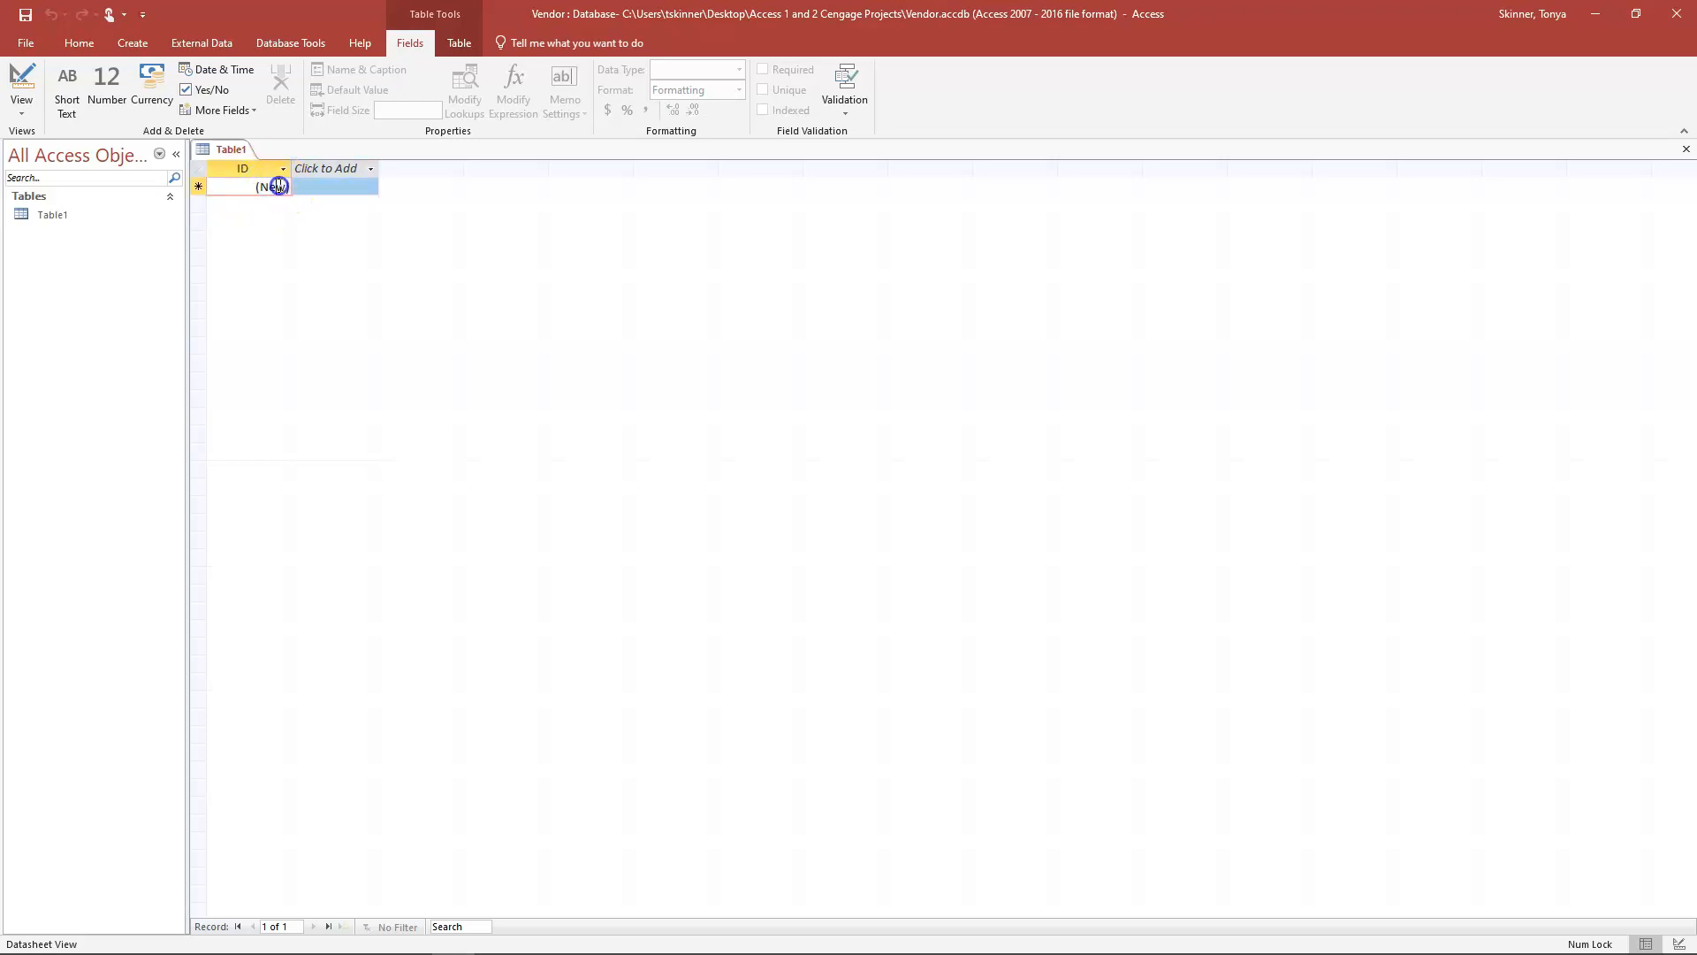
{"action": "left_click", "coordinate": [324, 184]}
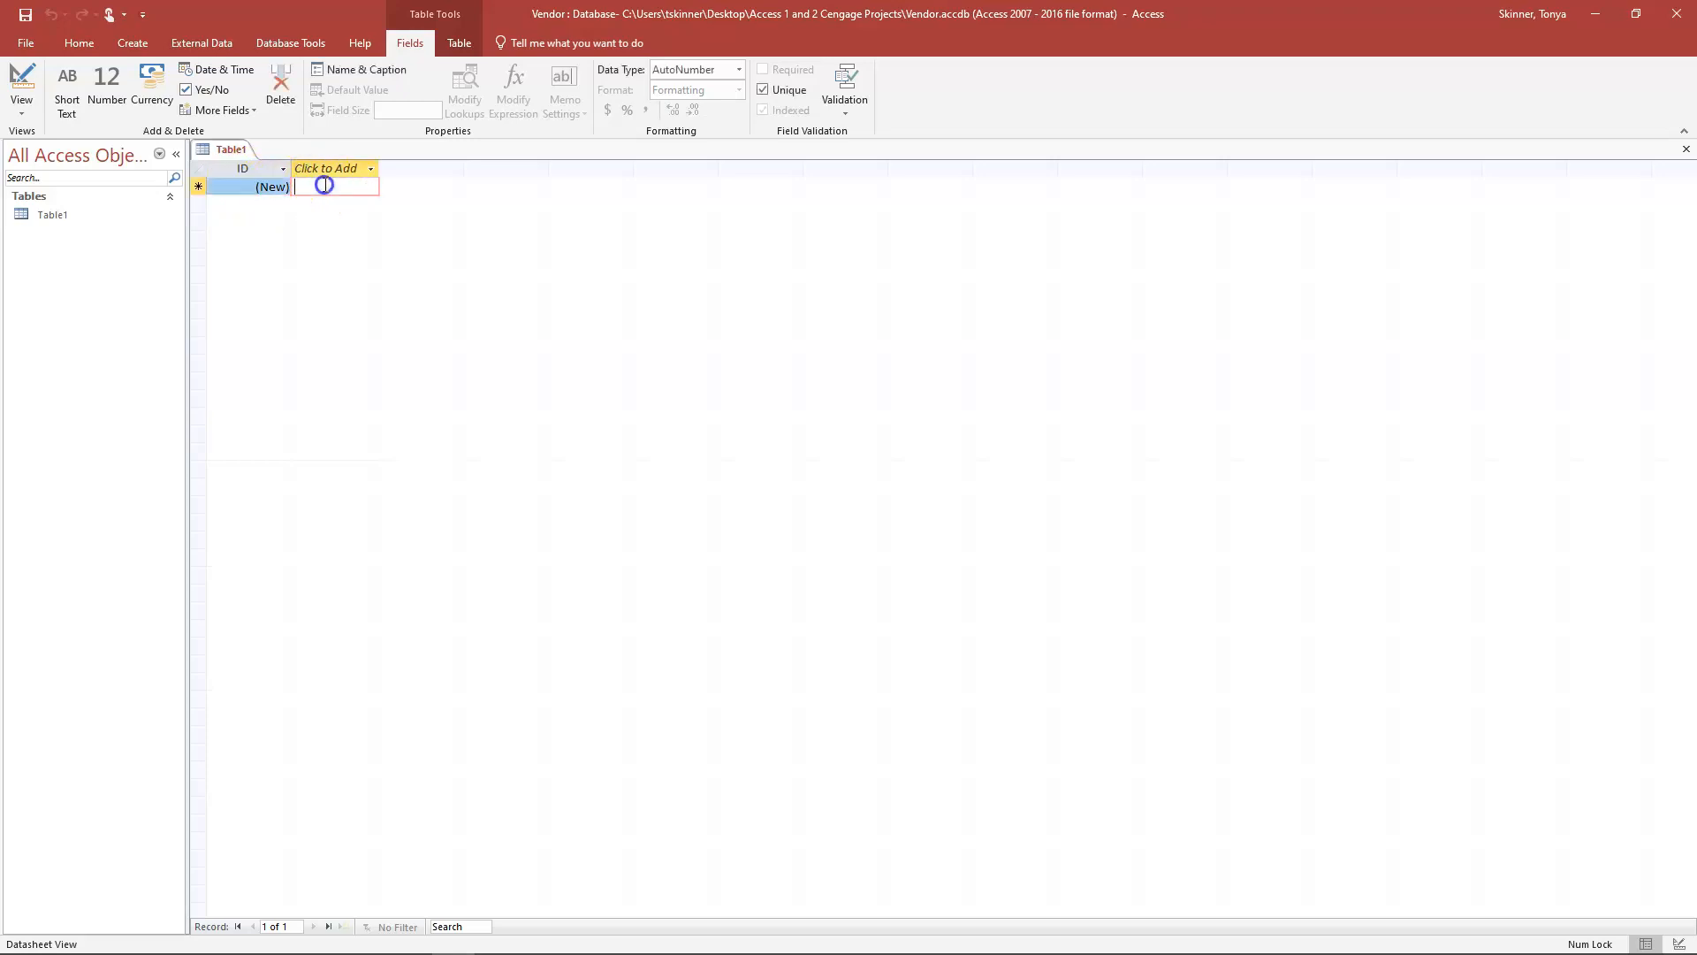
{"action": "left_click", "coordinate": [257, 186]}
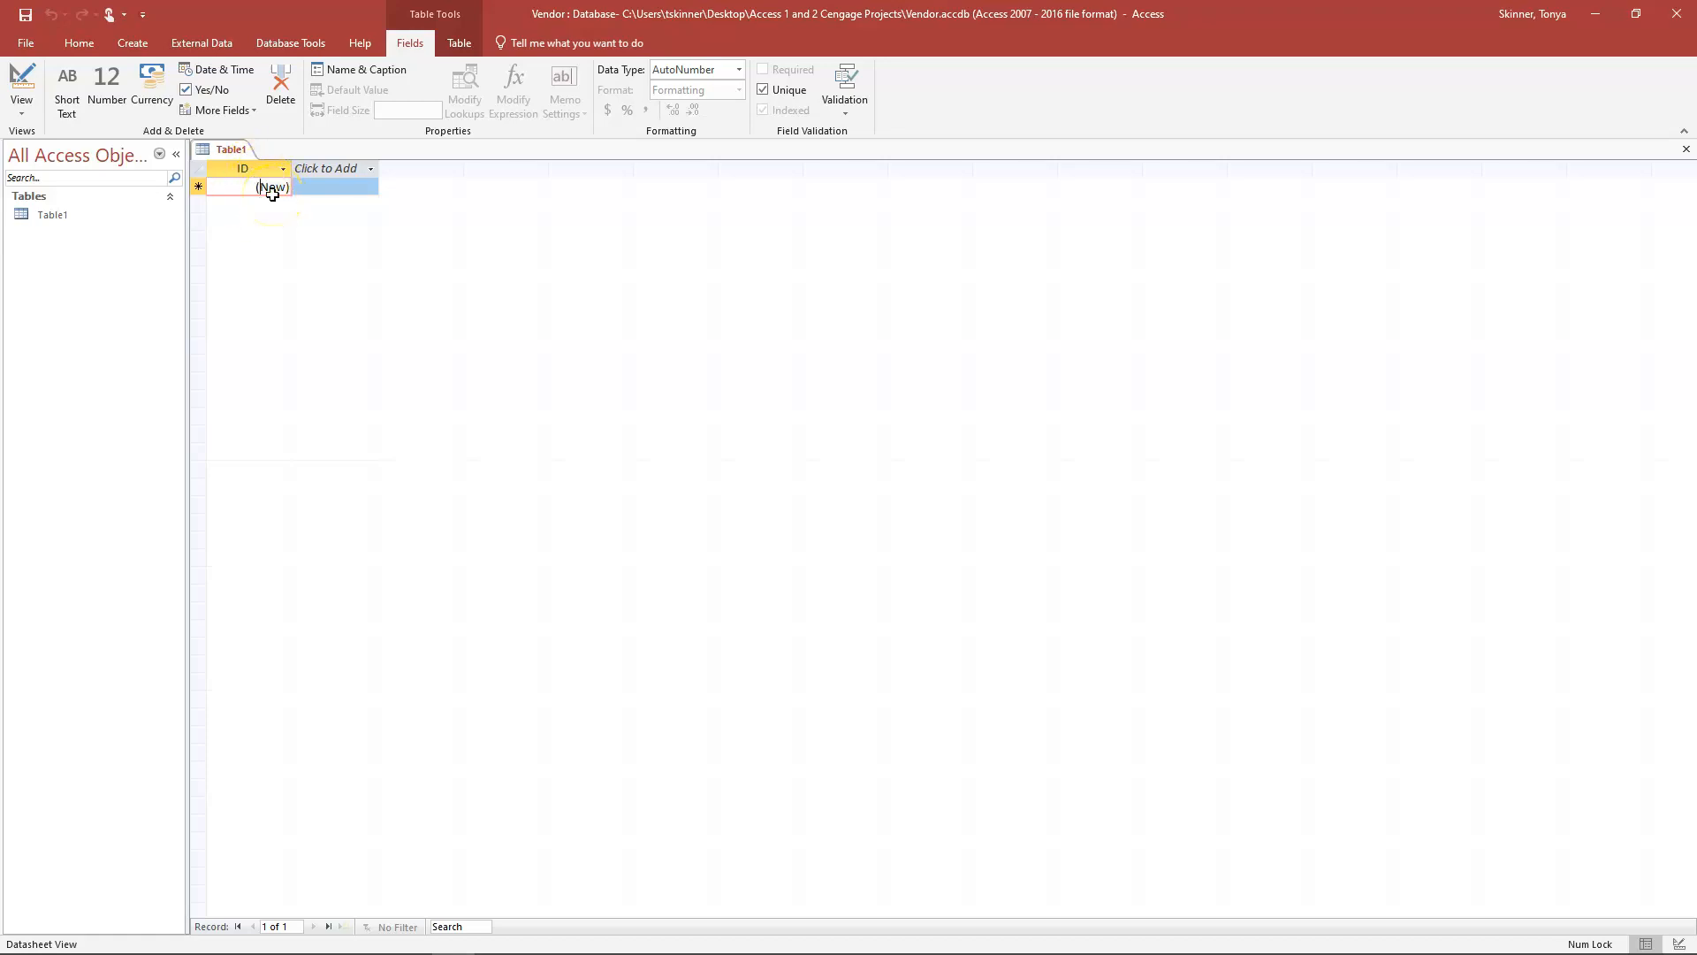
{"action": "left_click", "coordinate": [343, 184]}
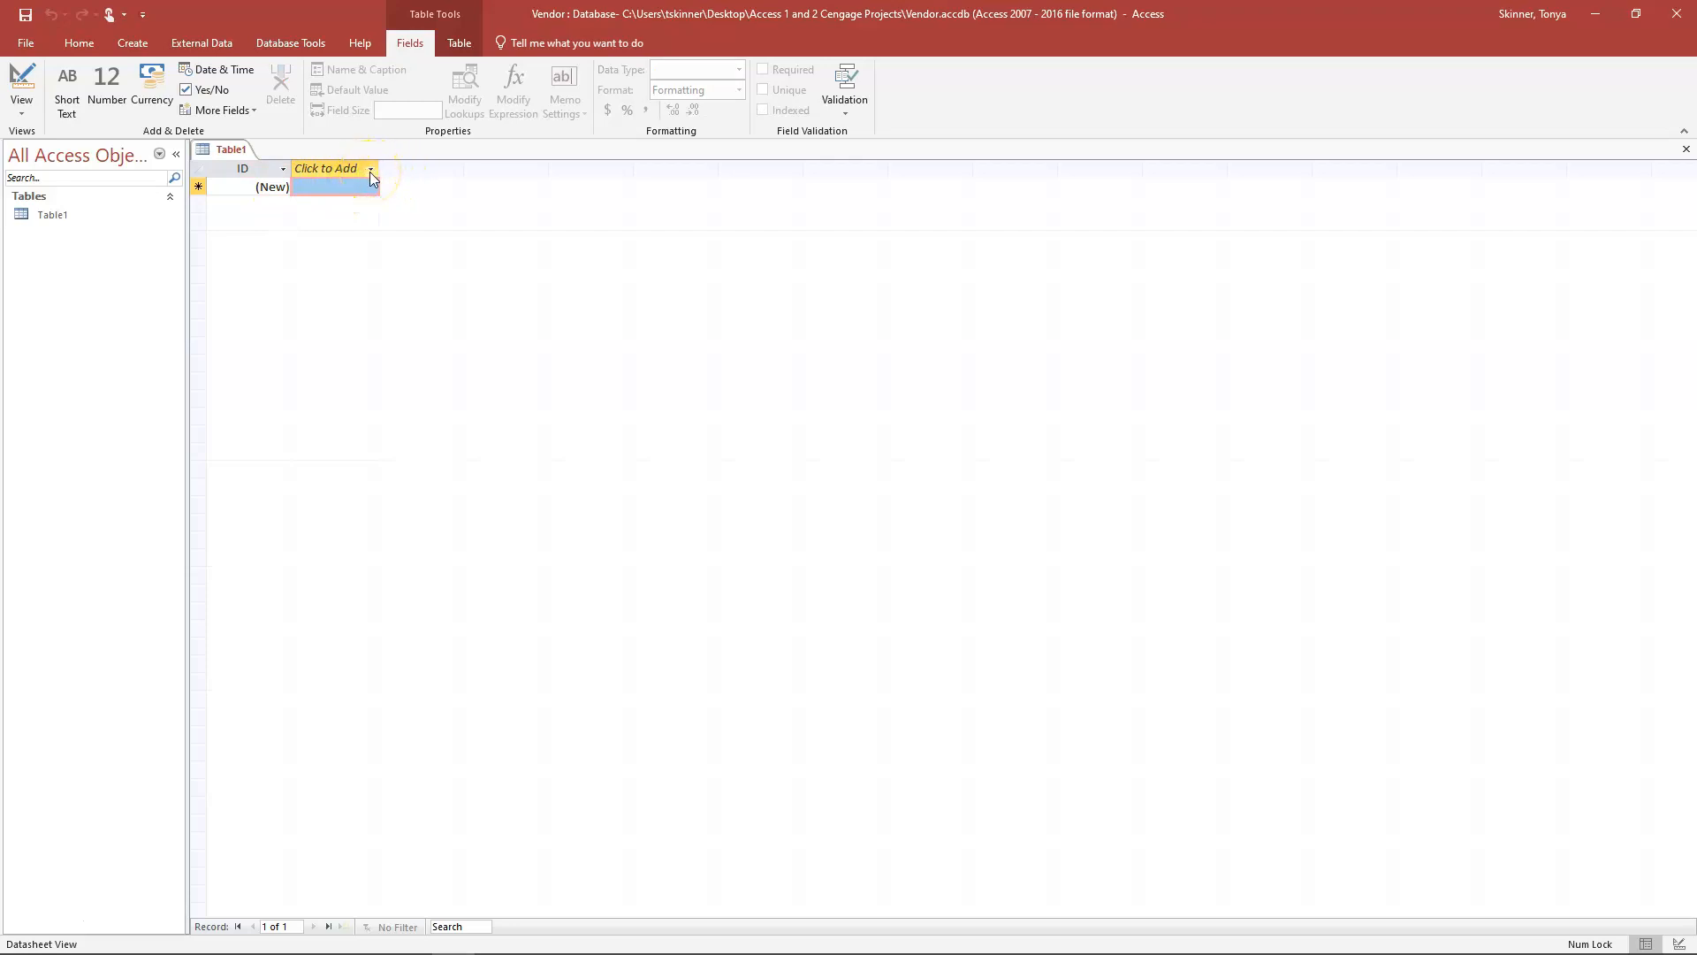
{"action": "left_click", "coordinate": [371, 170]}
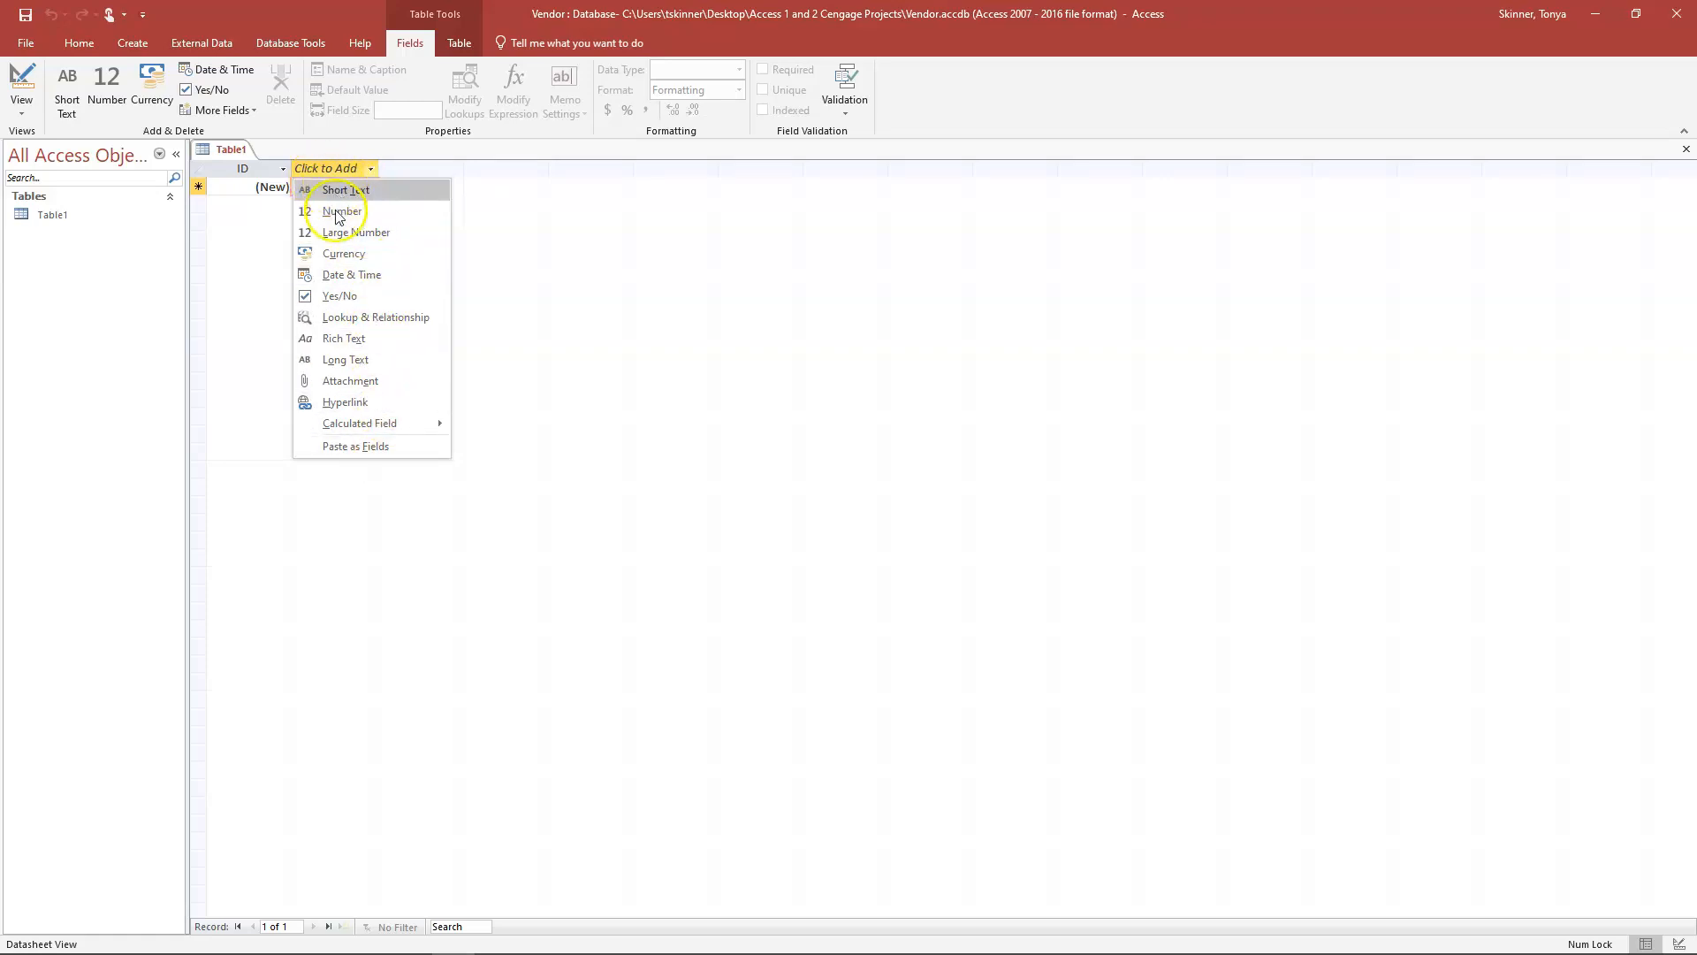
{"action": "left_click", "coordinate": [401, 168]}
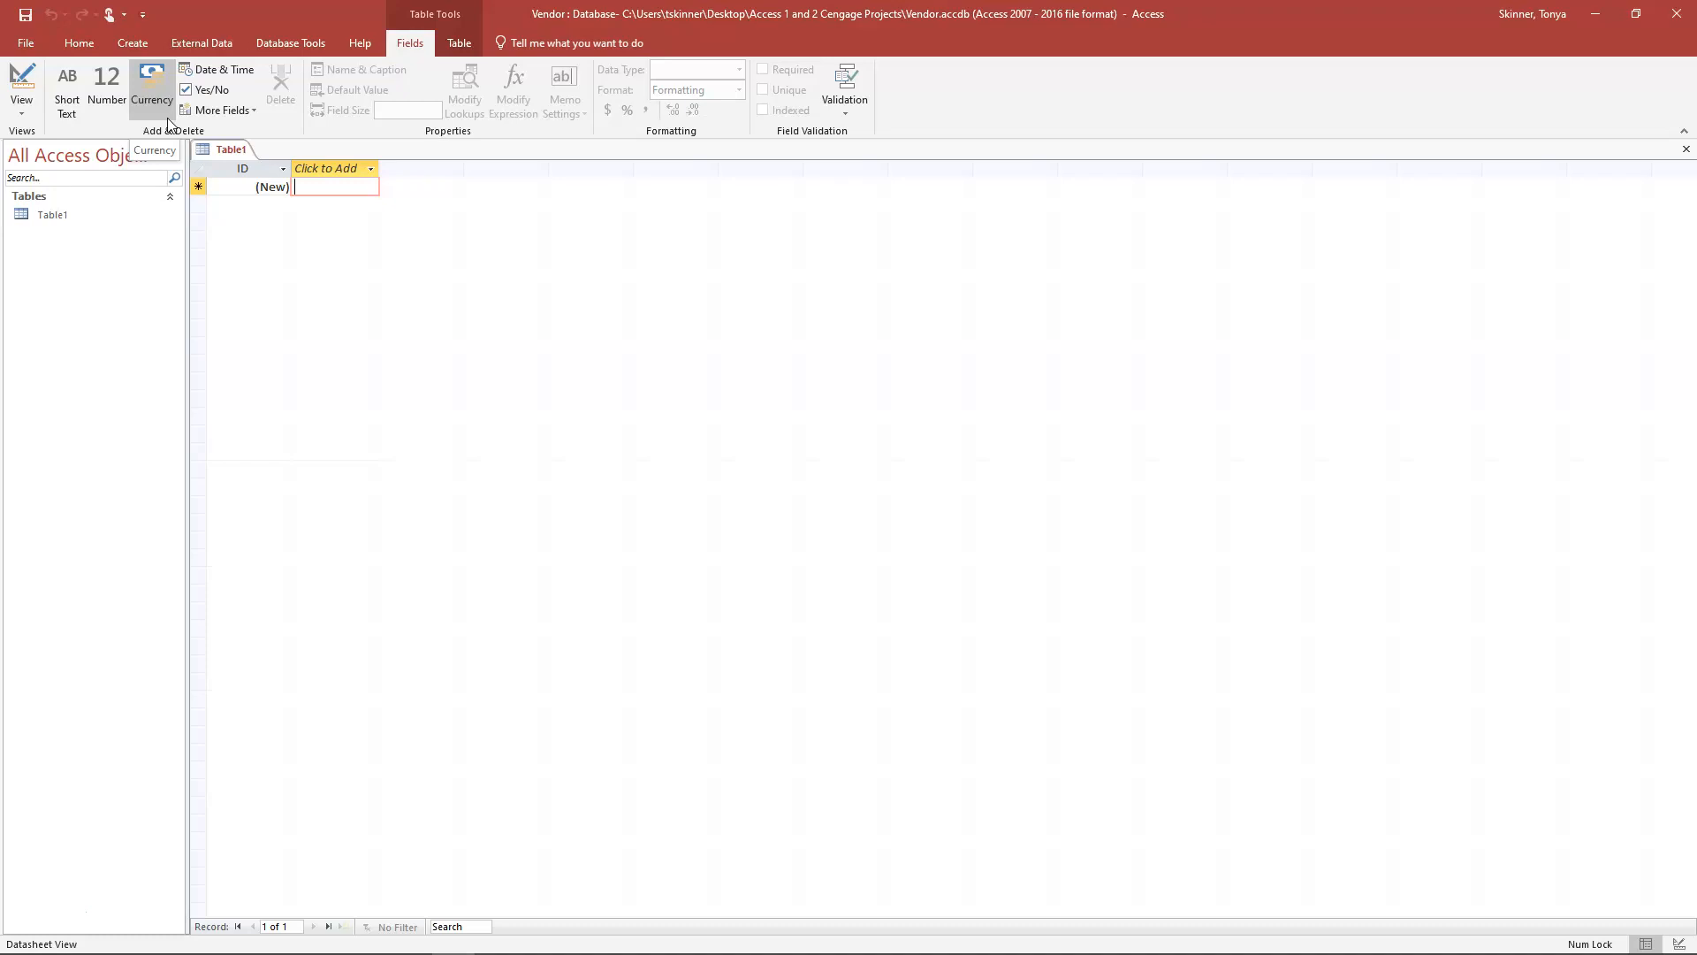
Rename the table's ID field as SupplierID.
{"action": "left_click", "coordinate": [248, 169]}
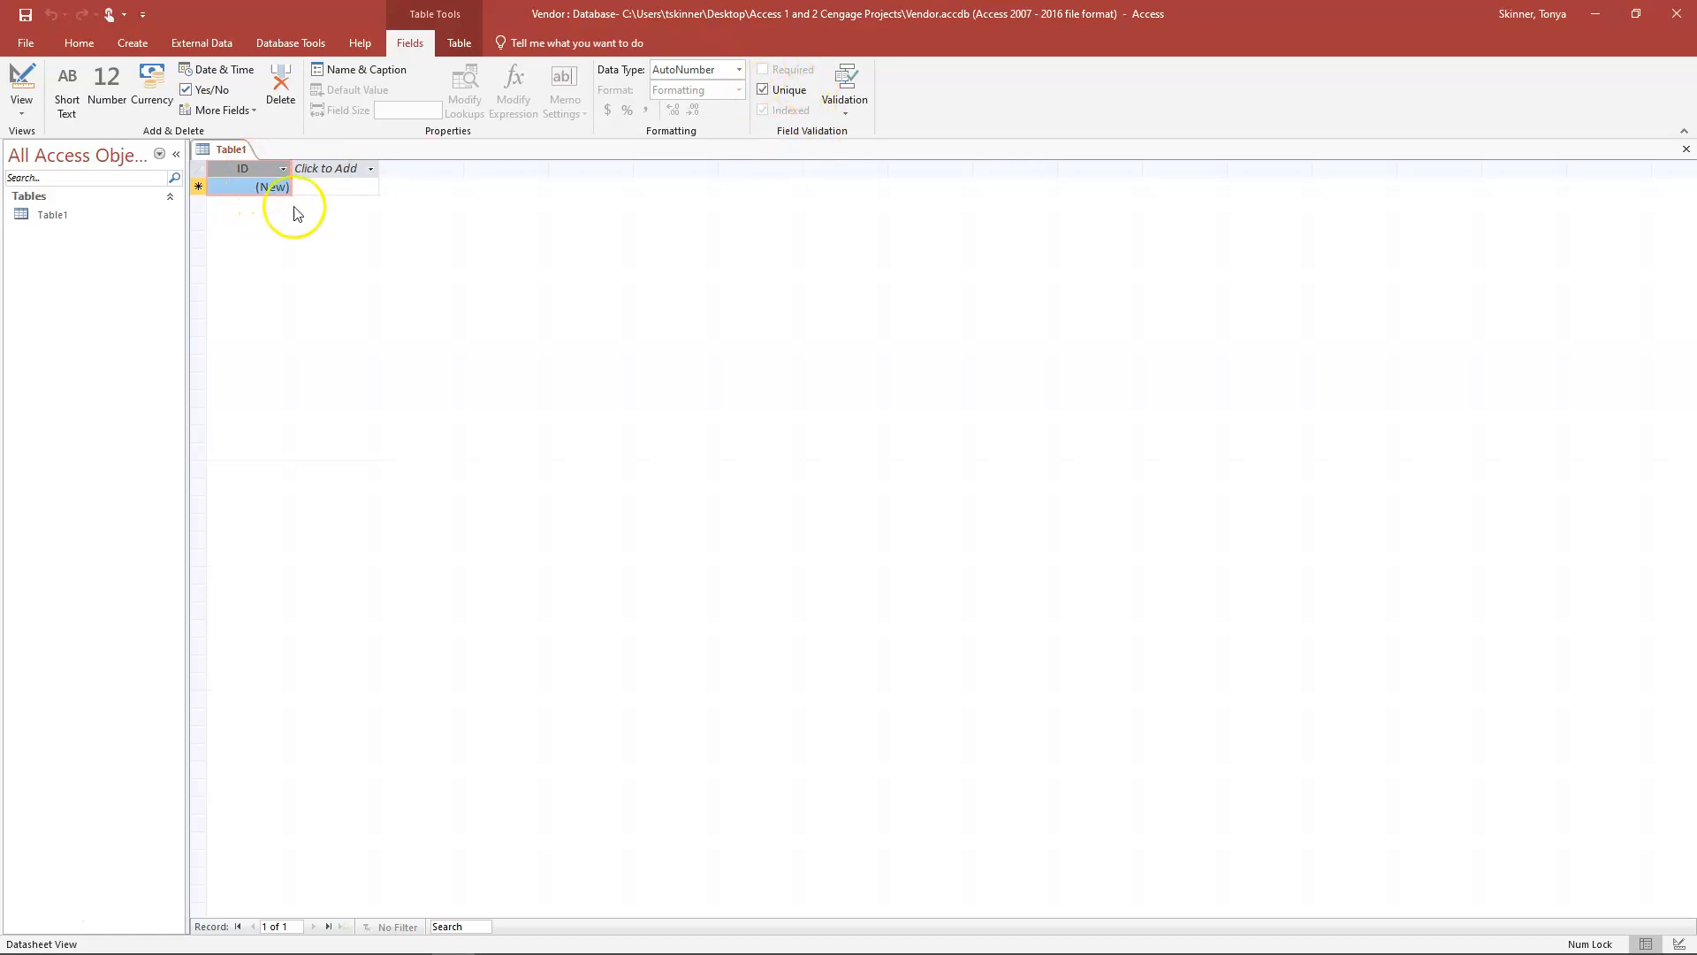
{"action": "double_click", "coordinate": [248, 171]}
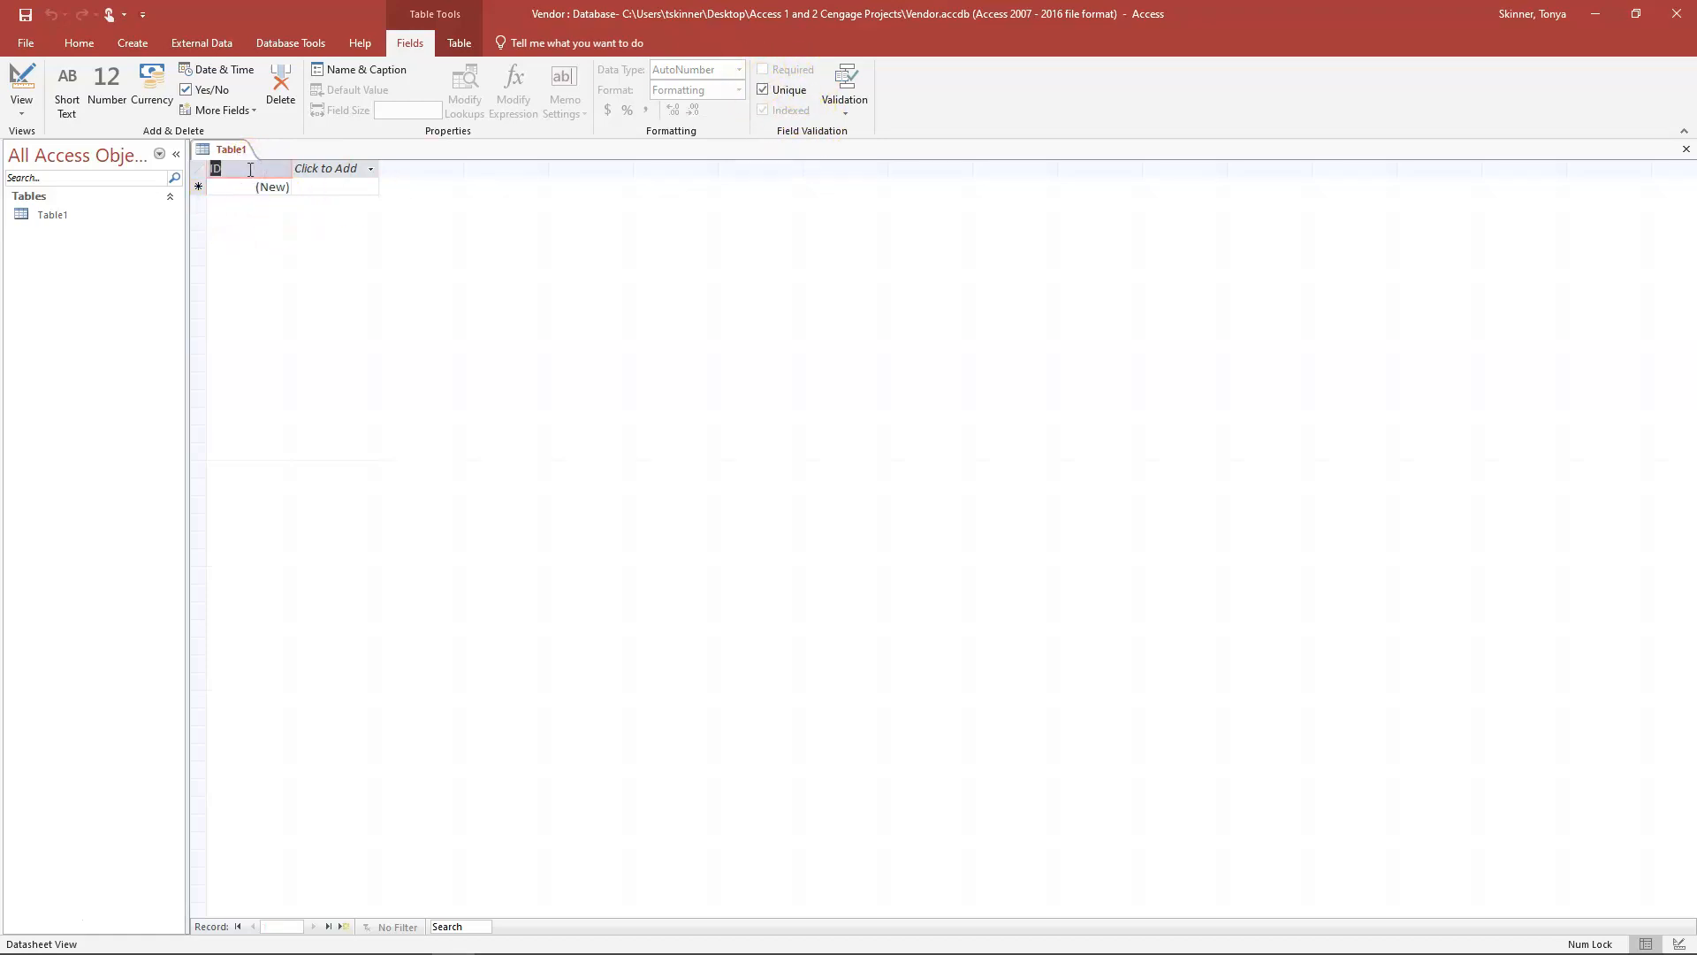
{"action": "type", "text": "SupplierID"}
{"action": "key", "text": "Tab"}
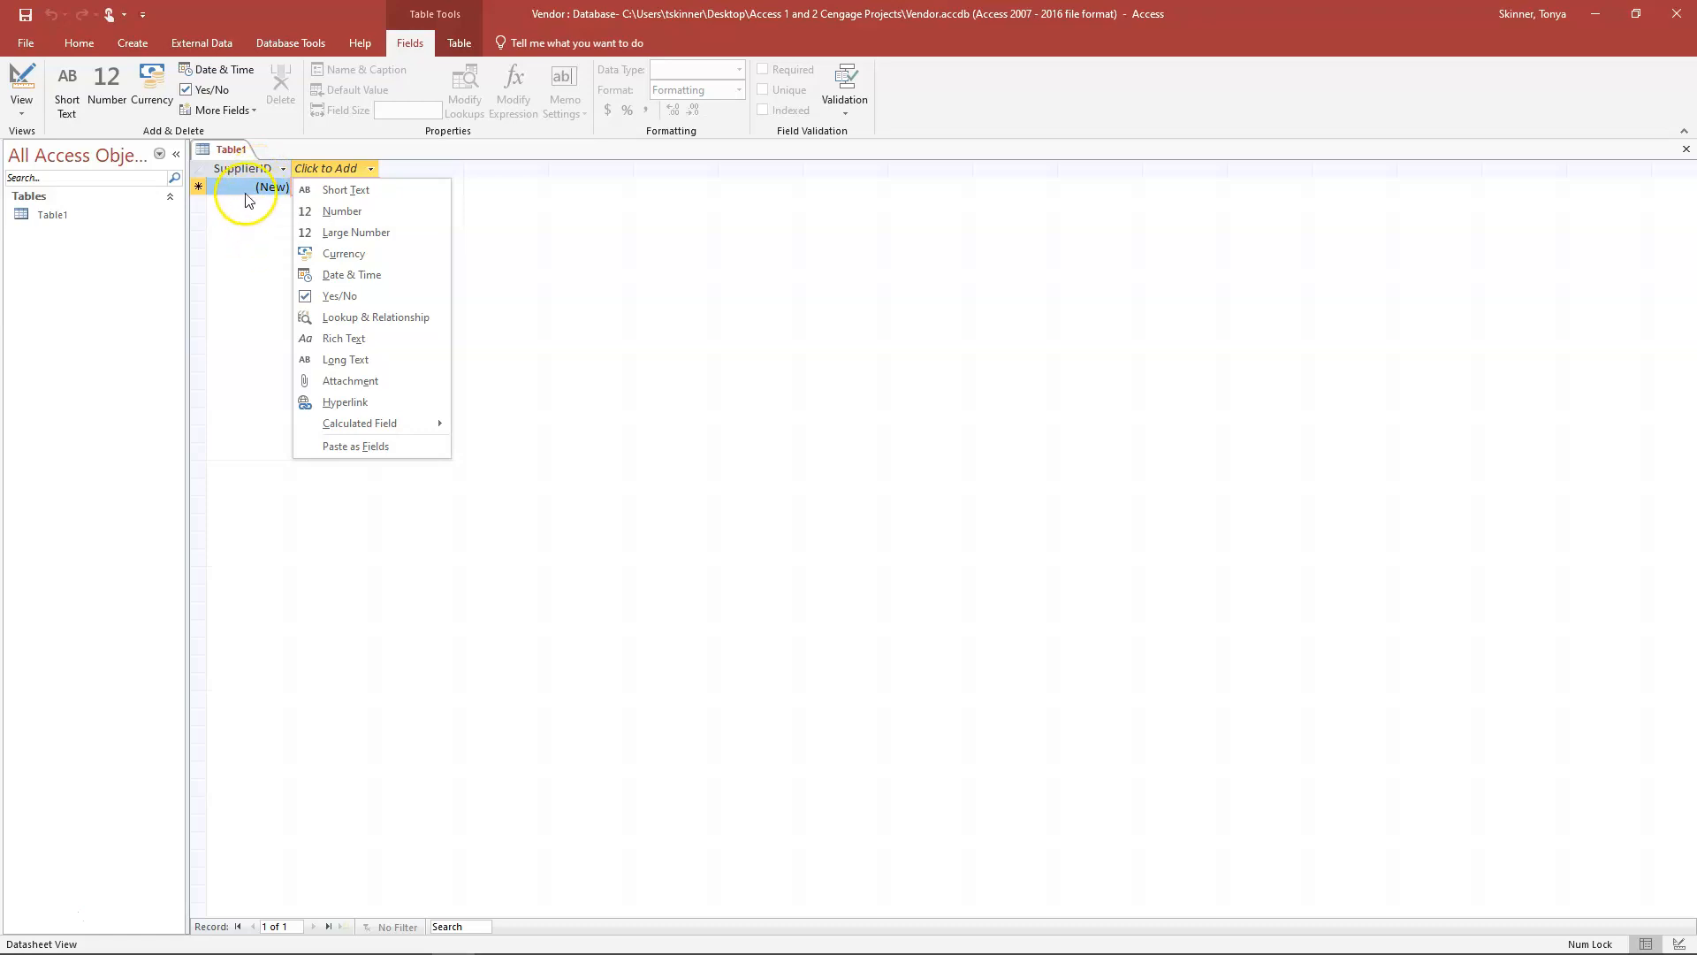
Change the data type of the SupplierID field to Short Text.
{"action": "left_click", "coordinate": [244, 187]}
{"action": "left_click", "coordinate": [264, 186]}
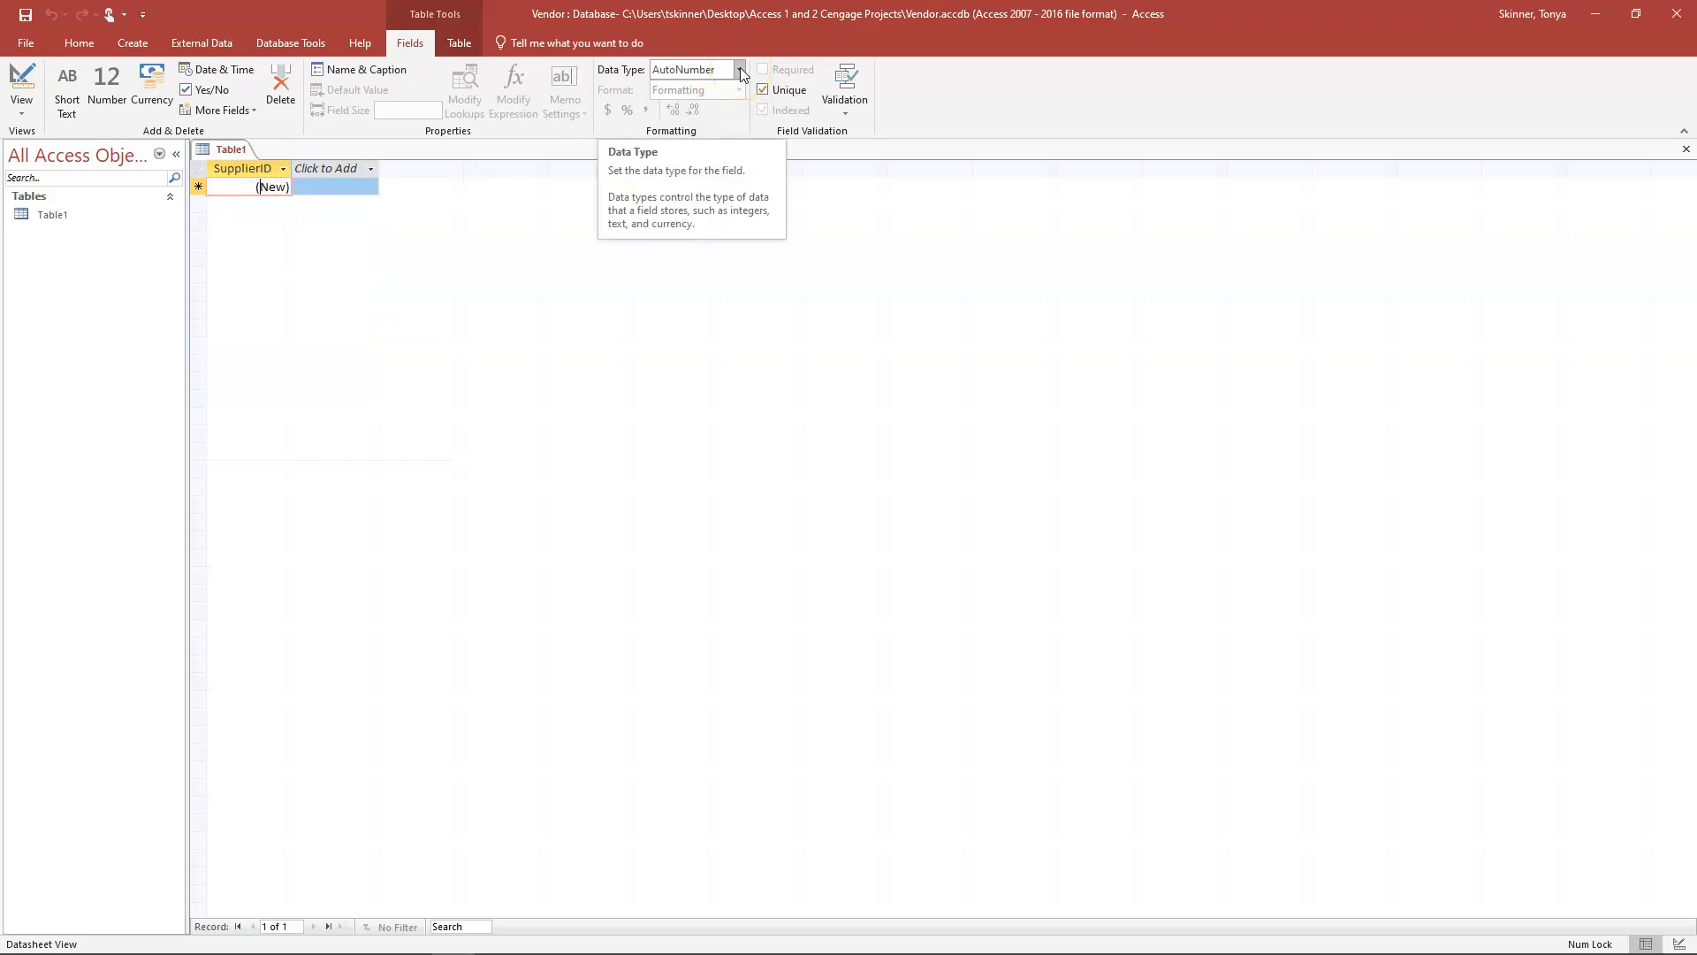
{"action": "left_click", "coordinate": [740, 71]}
{"action": "left_click", "coordinate": [686, 88]}
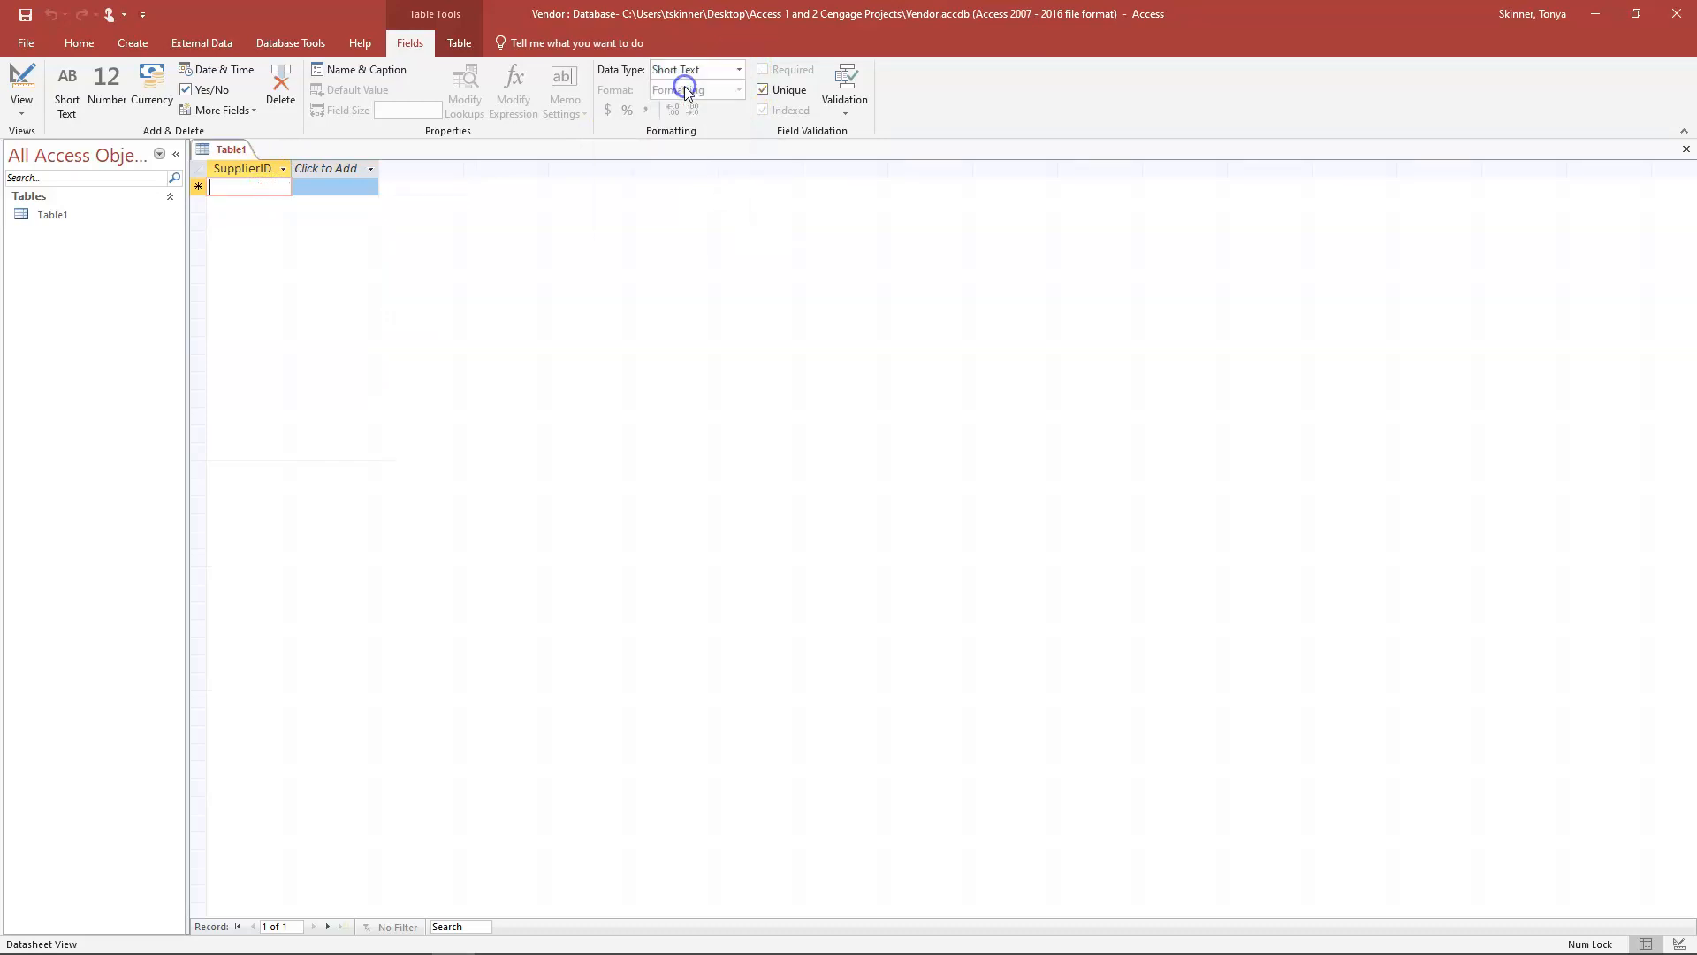
{"action": "left_click", "coordinate": [233, 185]}
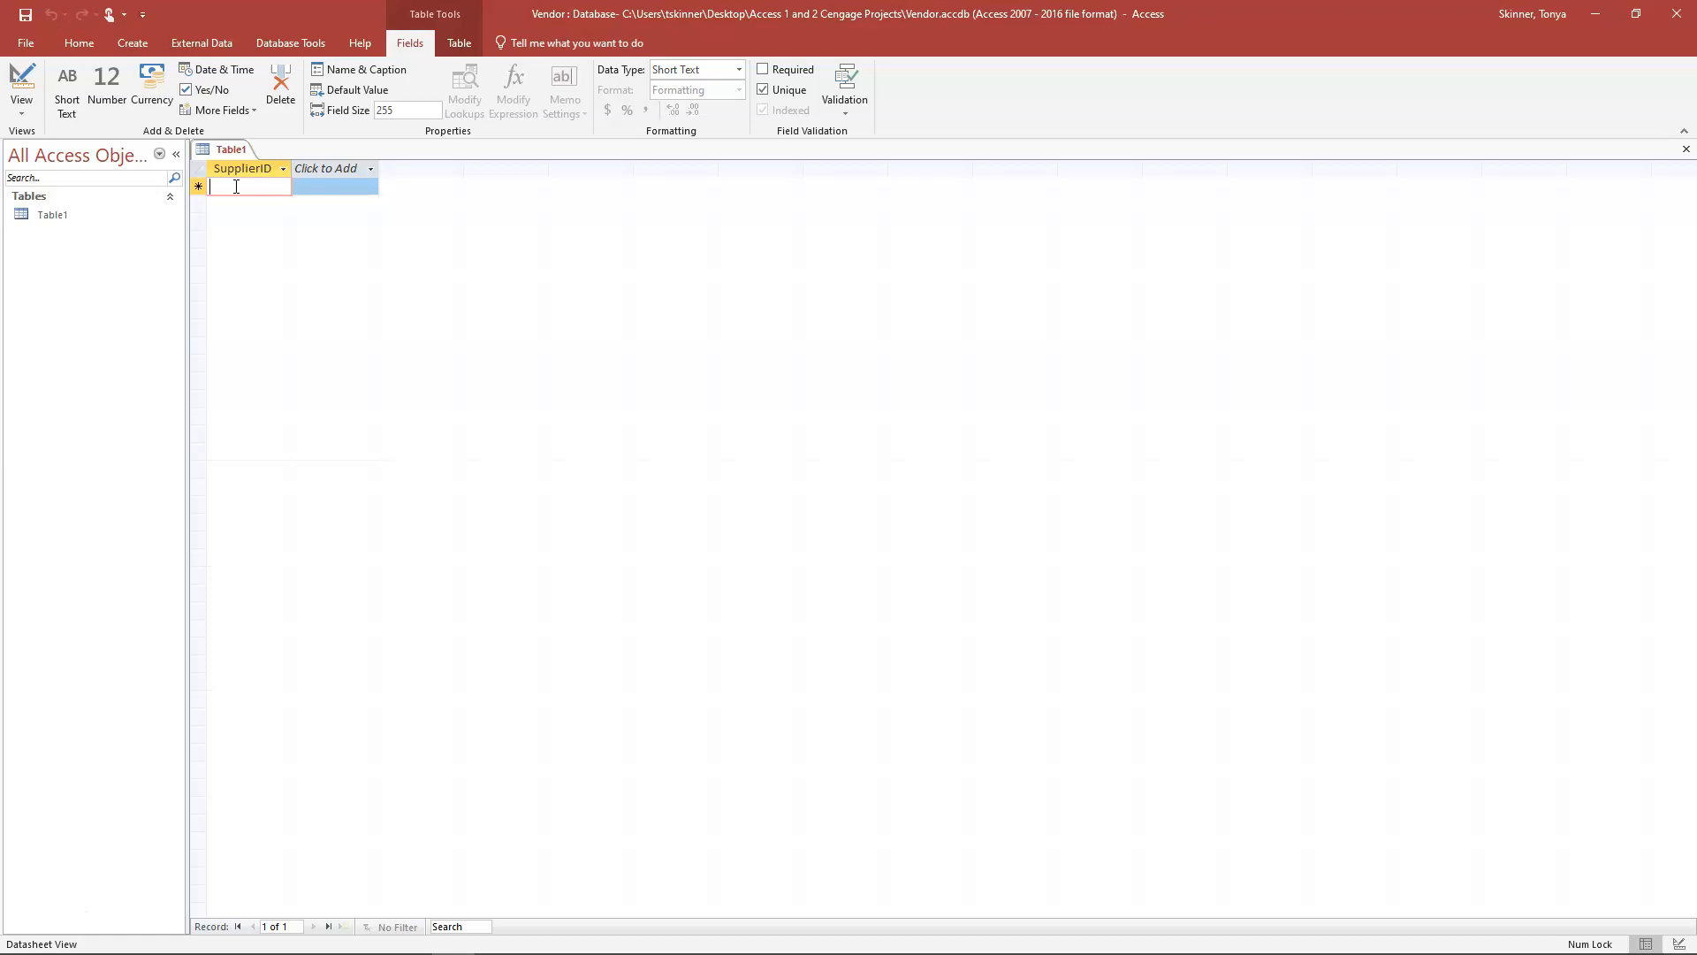
Add two Short Text fields named Company and Address after SupplierID.
{"action": "left_click", "coordinate": [370, 170]}
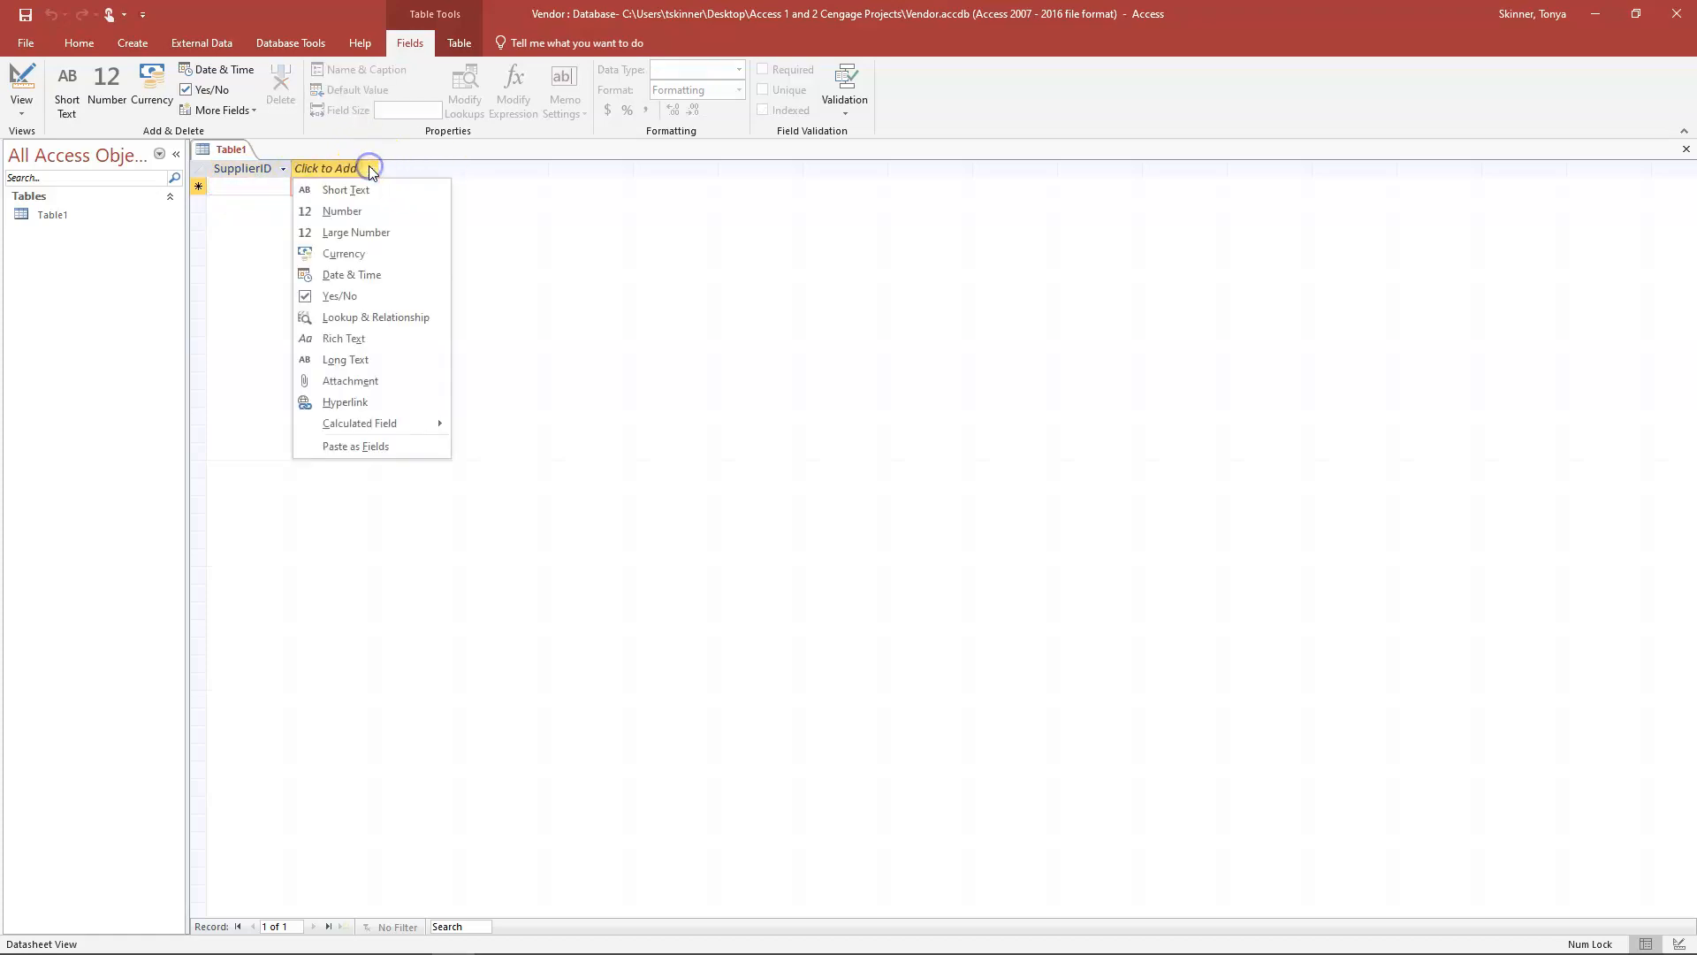
{"action": "left_click", "coordinate": [374, 190]}
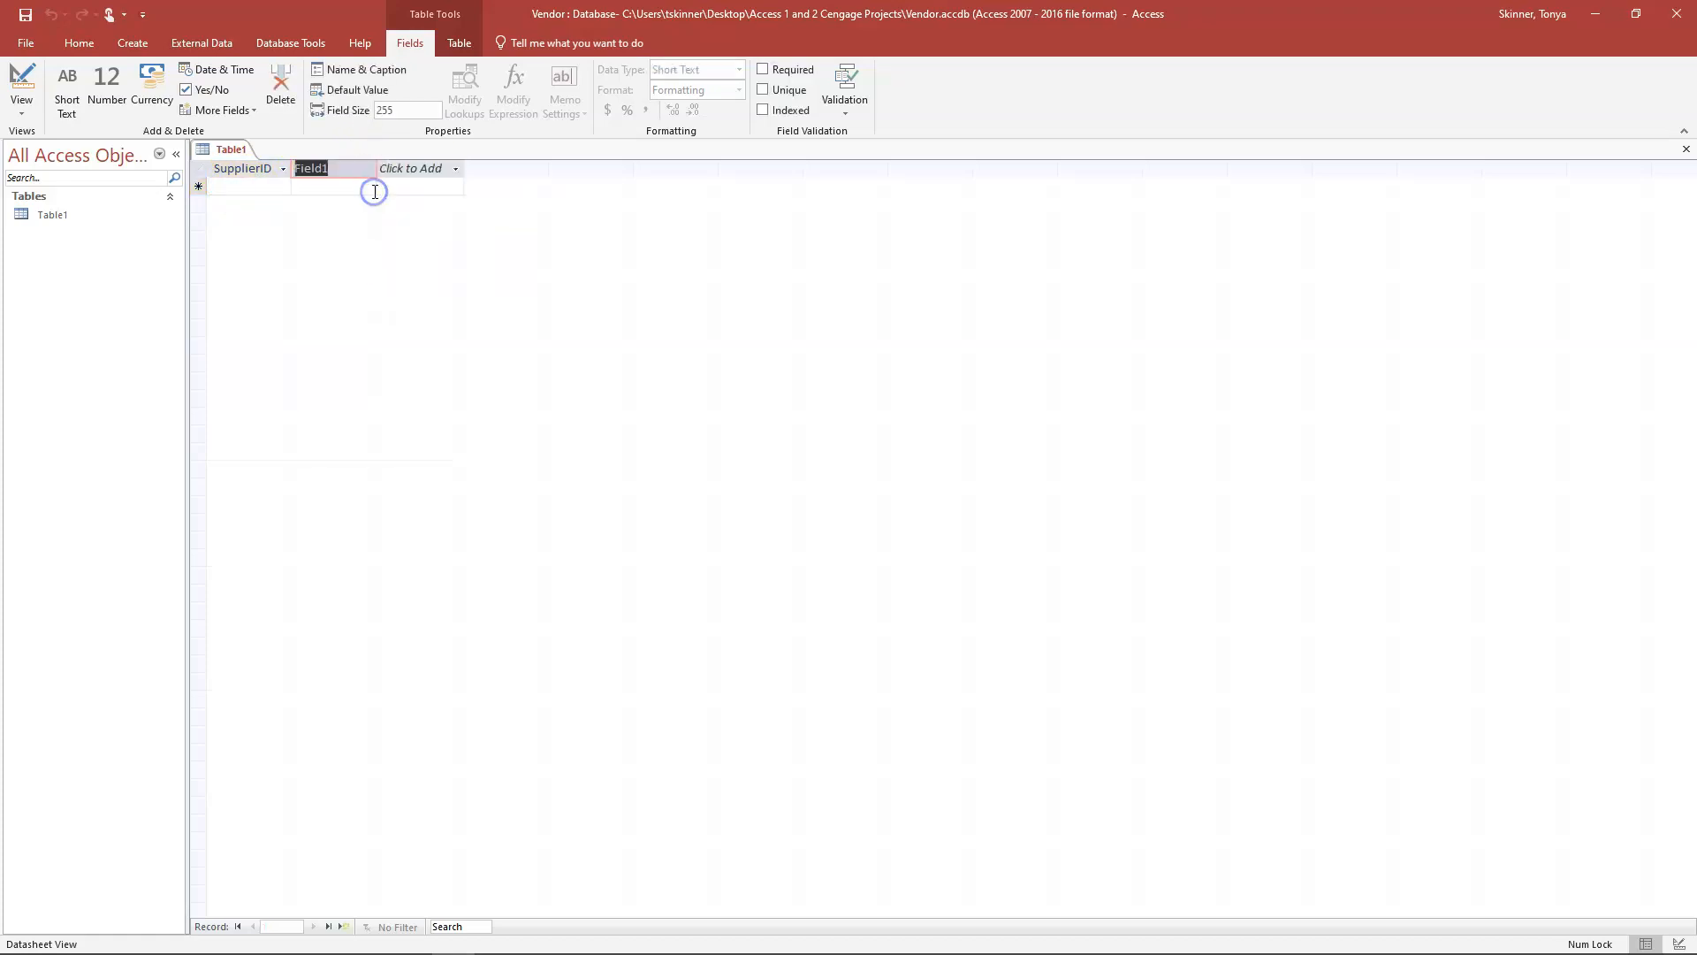
{"action": "type", "text": "Compnany"}
{"action": "key", "text": "Return"}
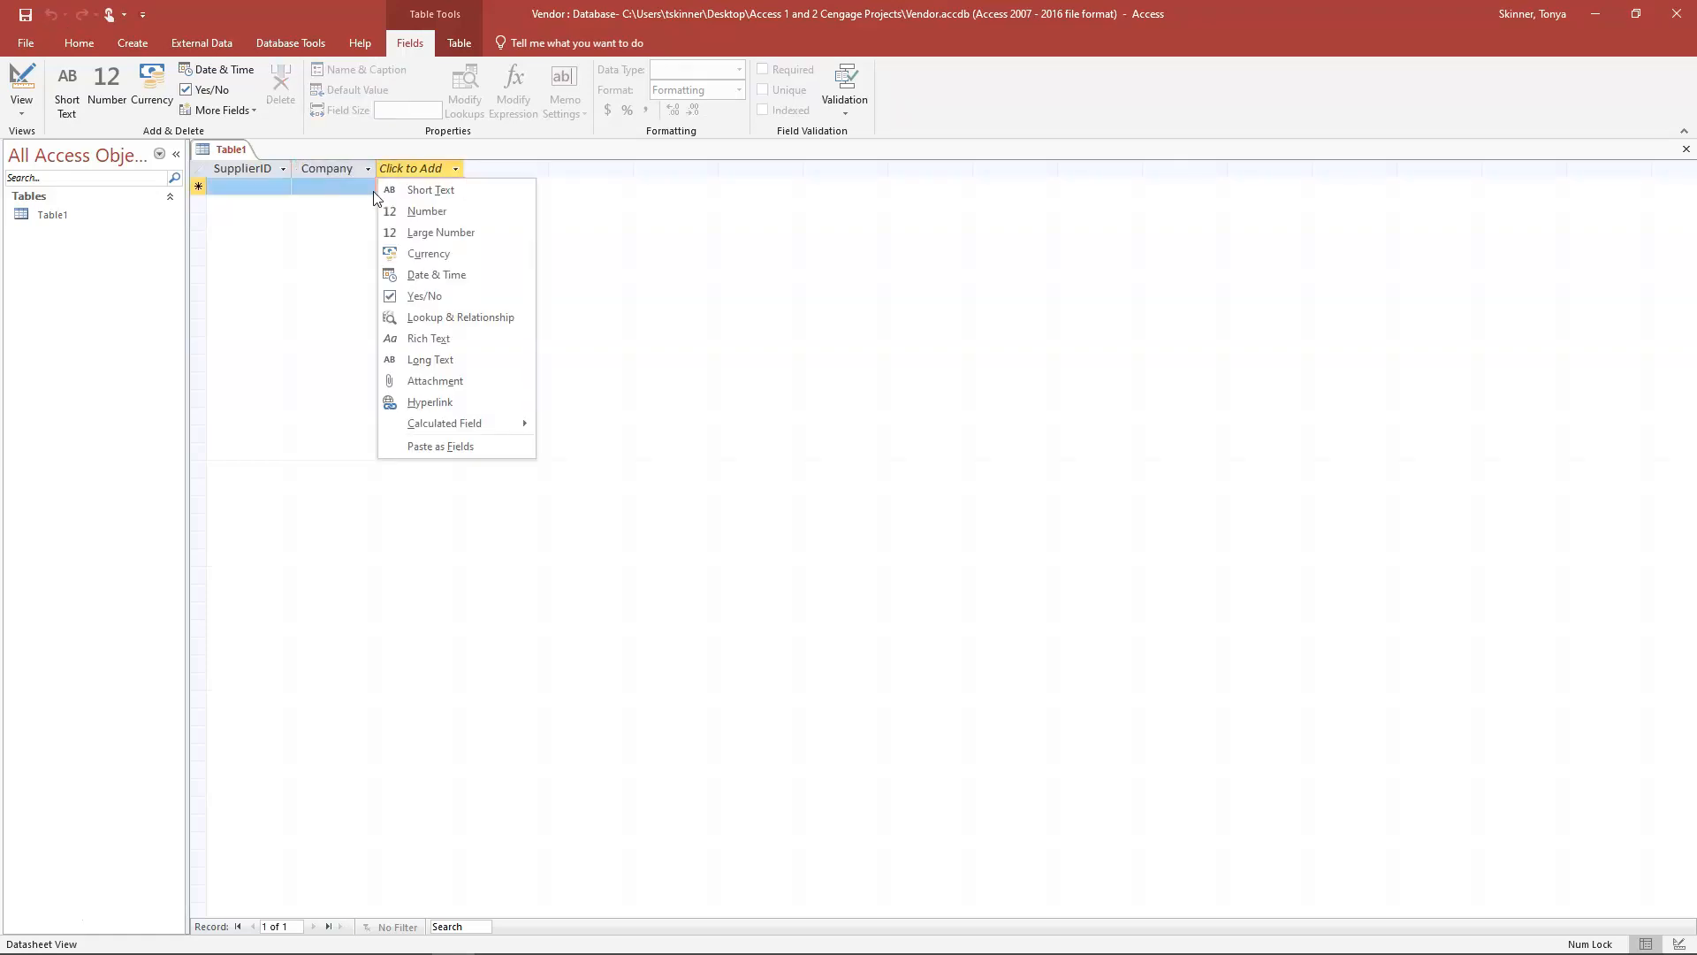
{"action": "key", "text": "Return"}
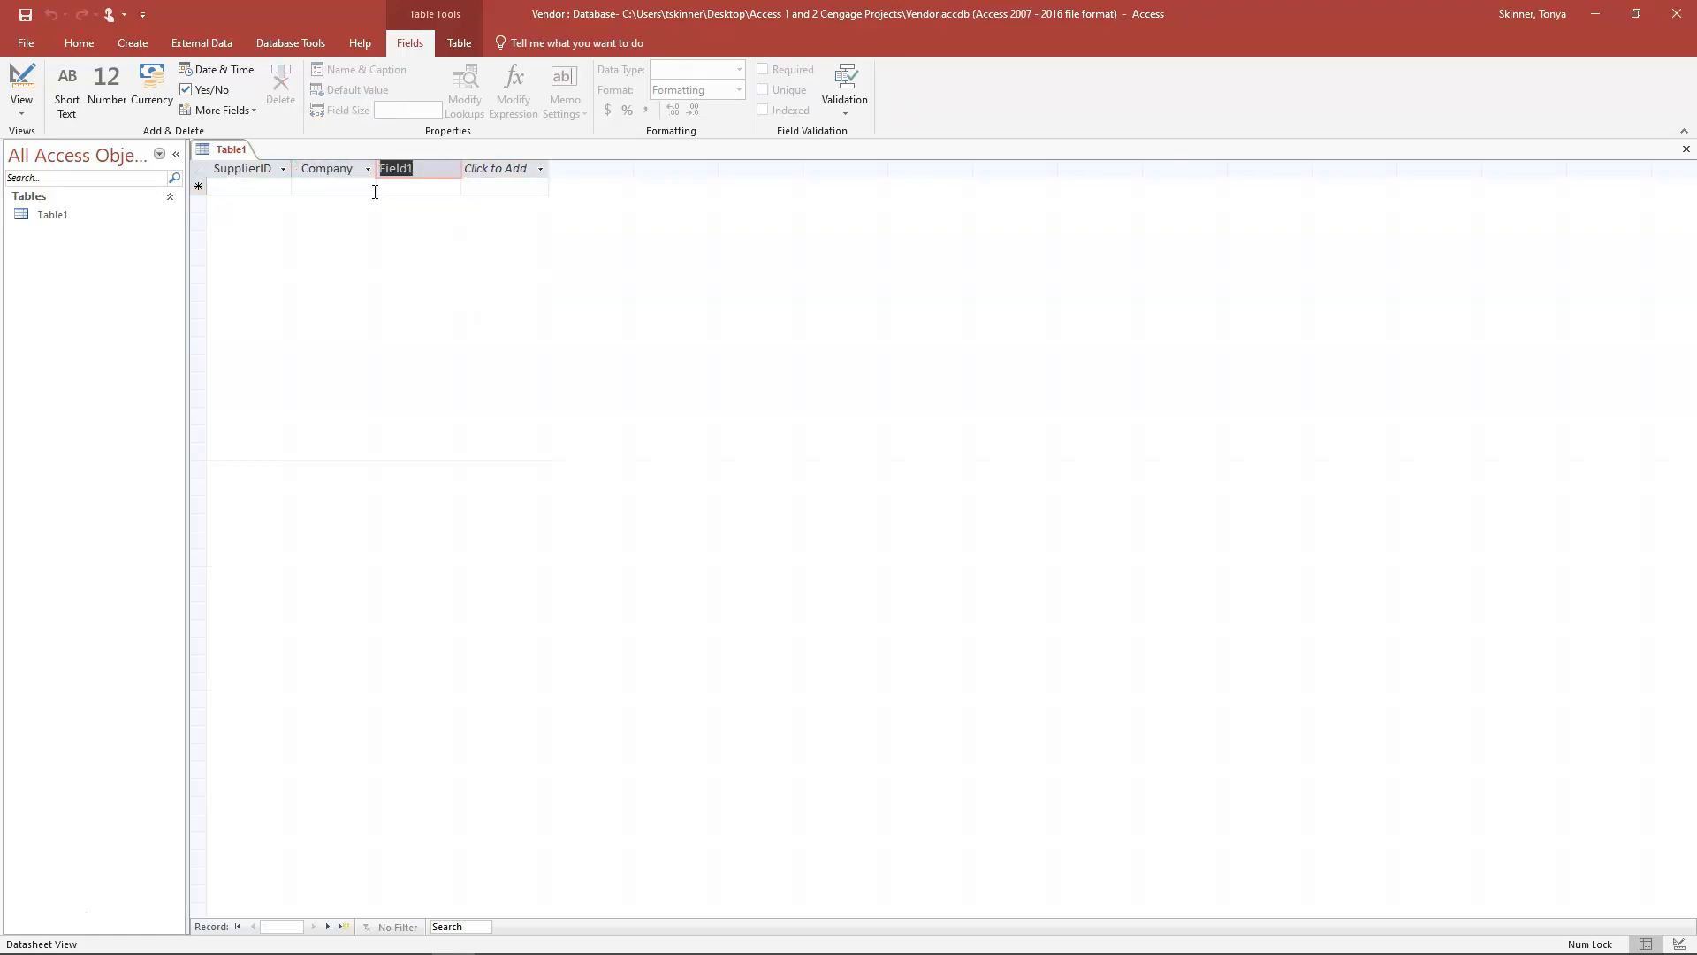
{"action": "type", "text": "Addres"}
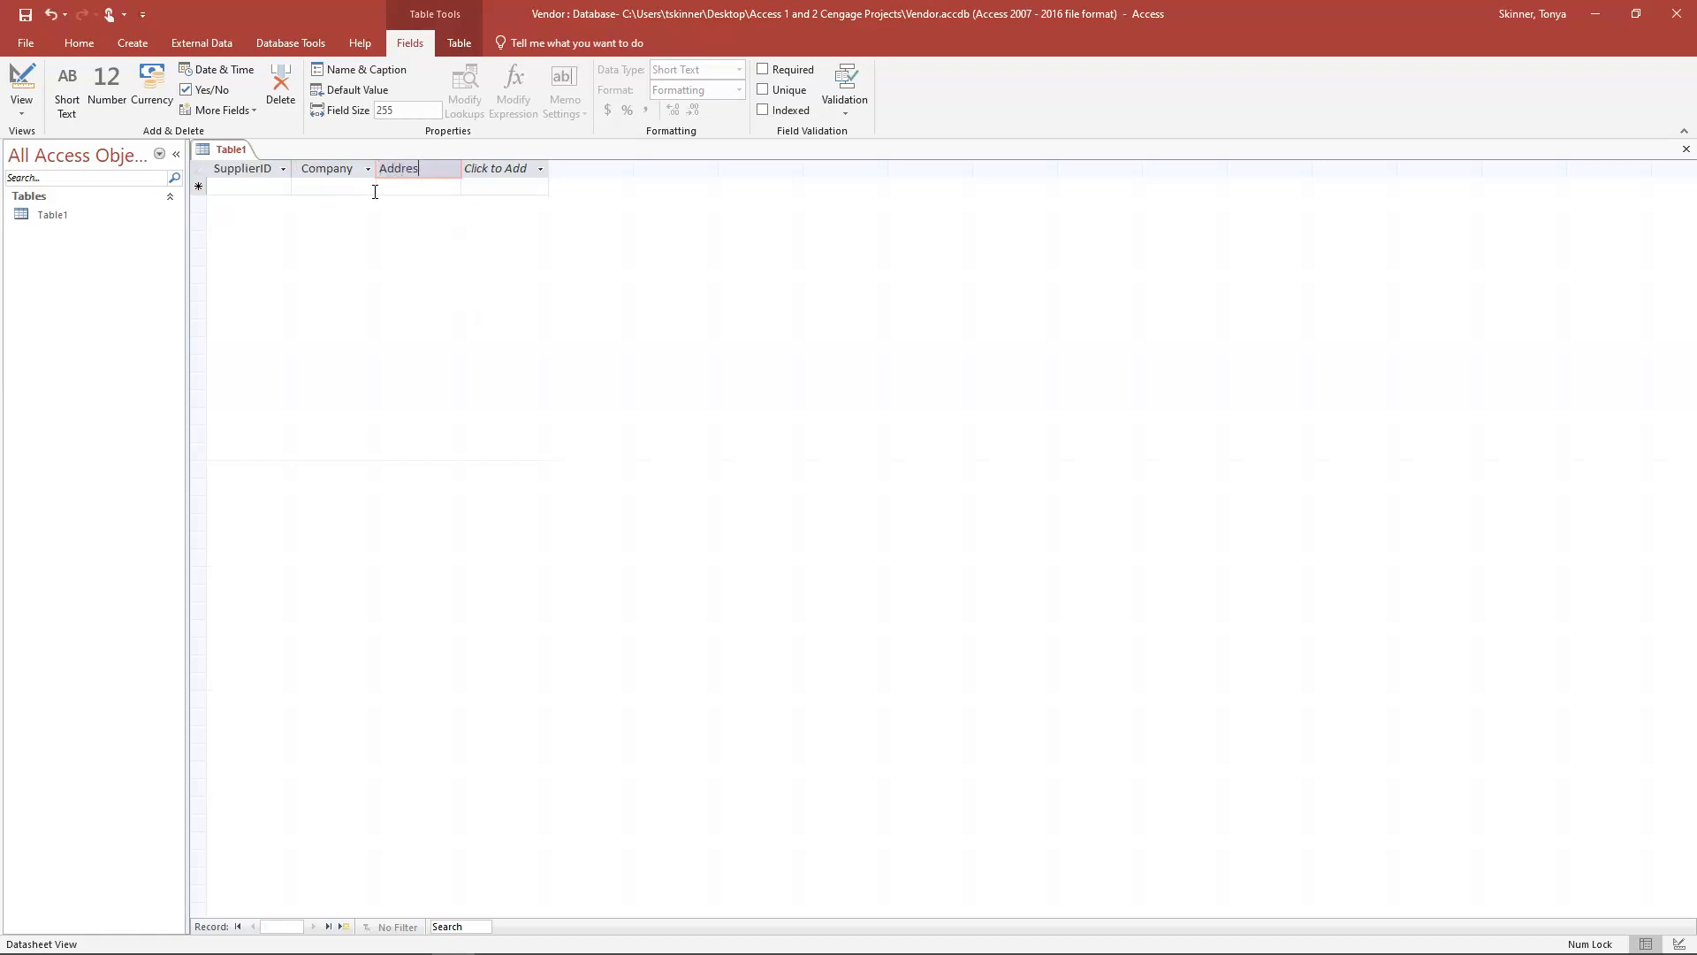
{"action": "key", "text": "Return"}
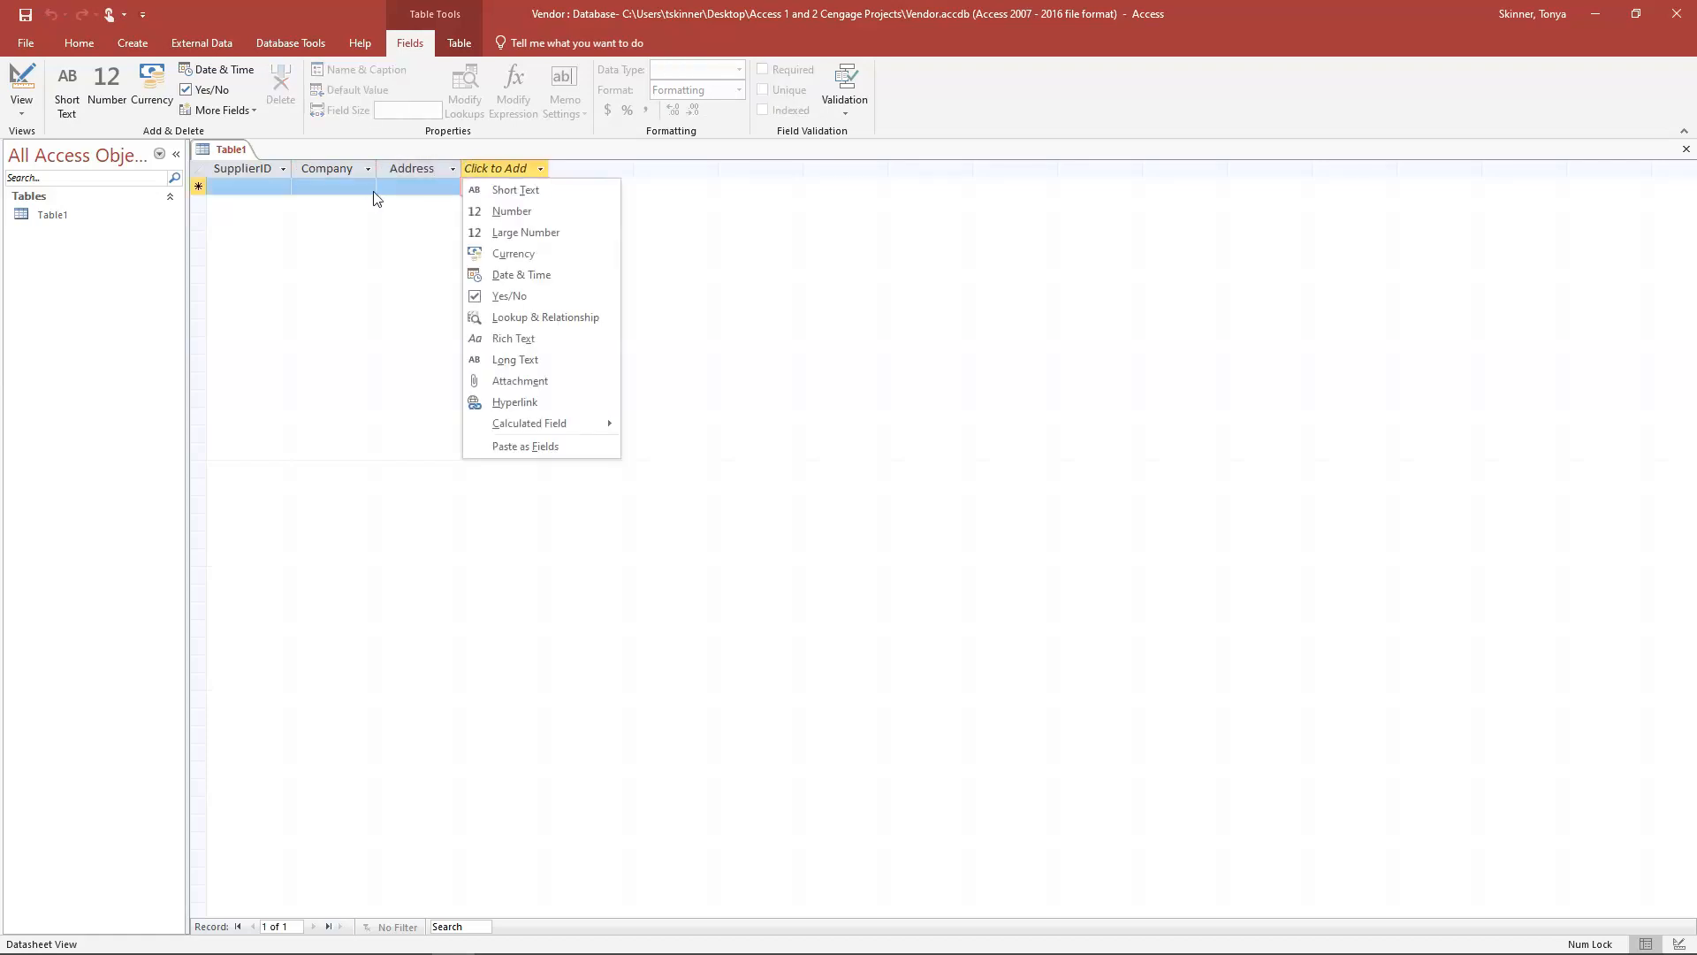
Add two Short Text fields named City and State after the Address field.
{"action": "key", "text": "Down"}
{"action": "key", "text": "Return"}
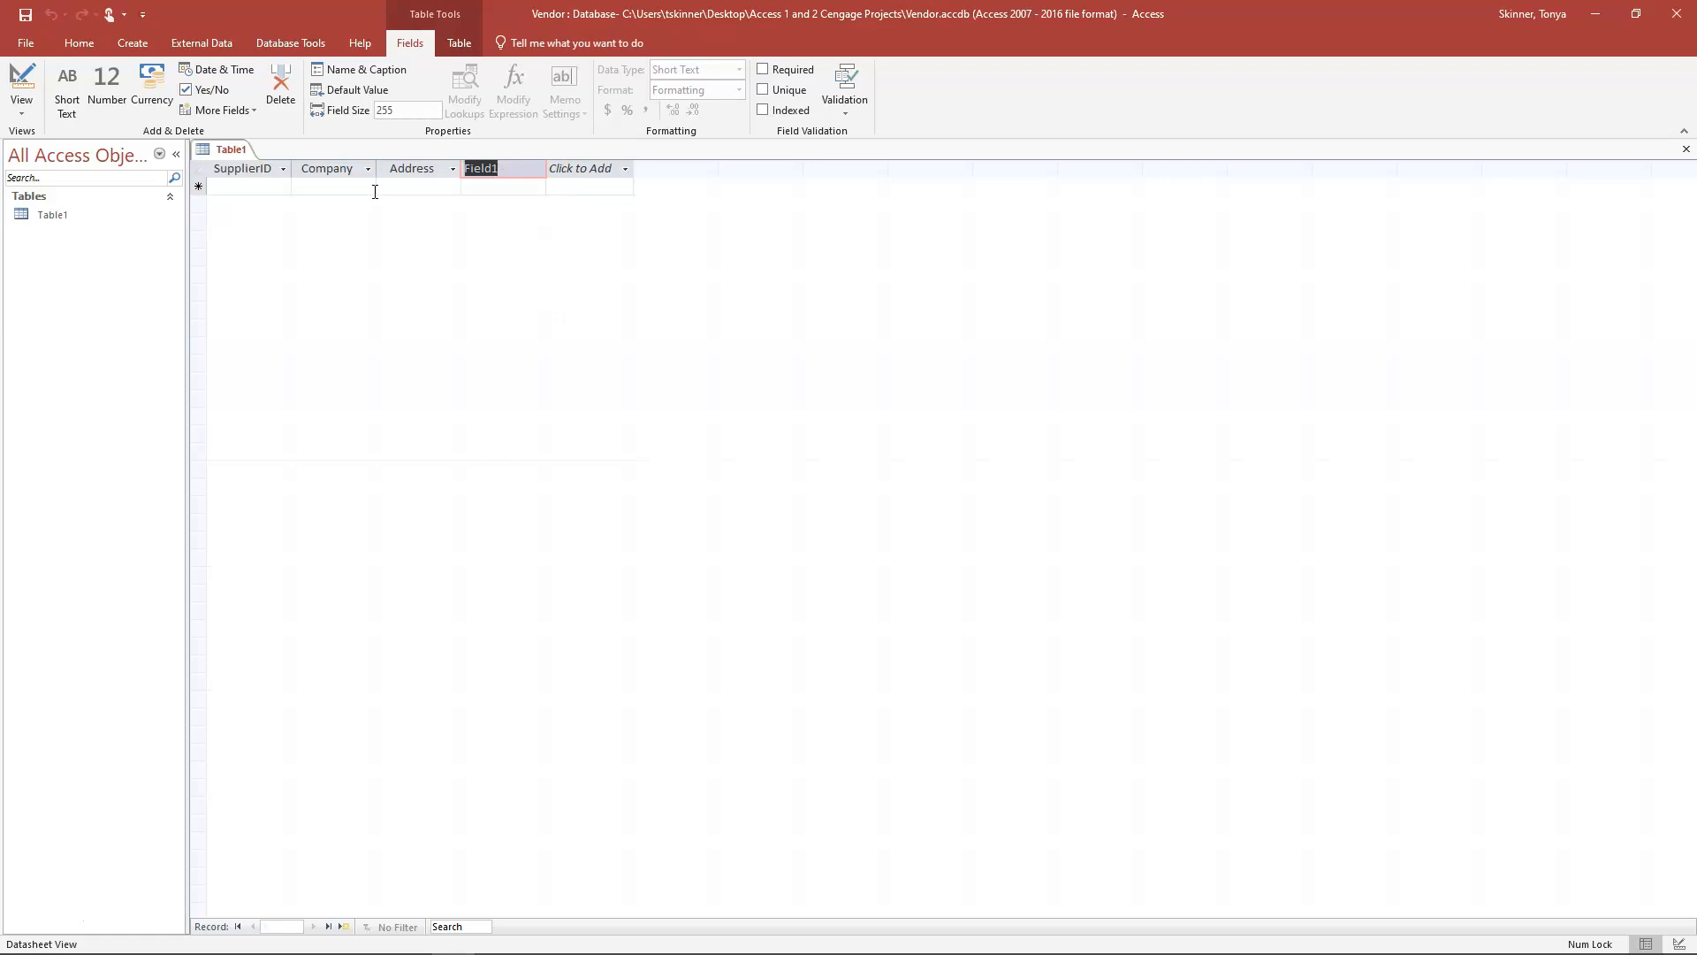
{"action": "type", "text": "City"}
{"action": "key", "text": "Return"}
{"action": "key", "text": "Down"}
{"action": "key", "text": "Return"}
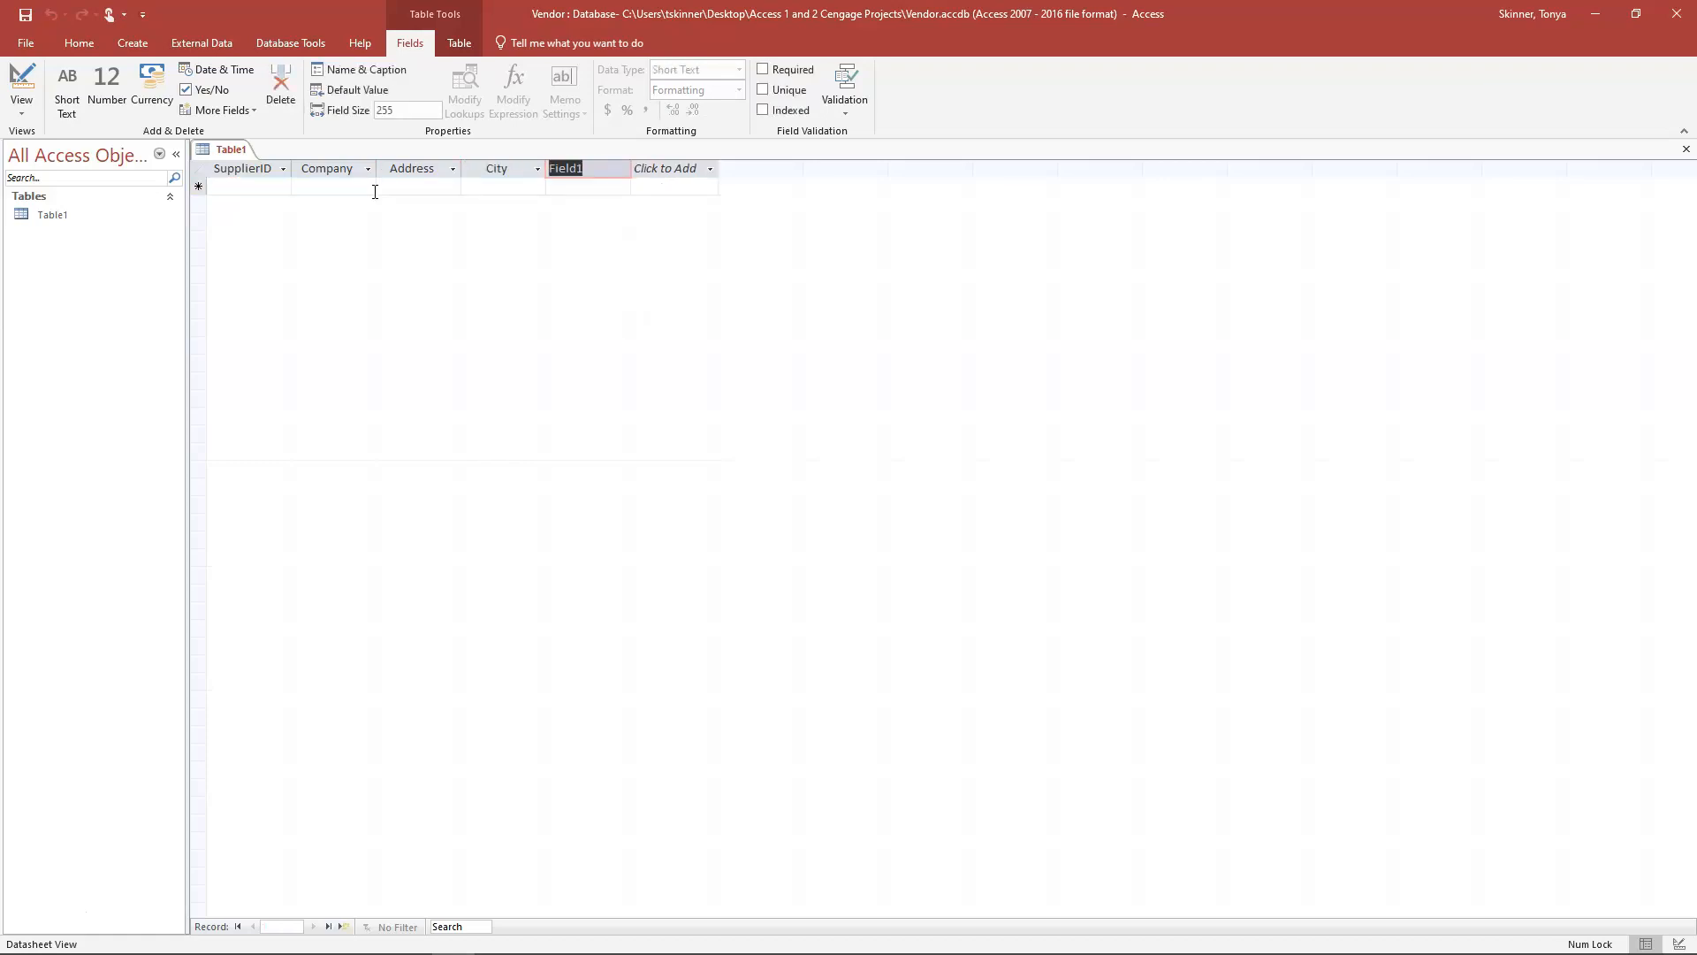
{"action": "type", "text": "State"}
{"action": "key", "text": "Return"}
Add two Short Text fields named Zip and Phone after the State field.
{"action": "key", "text": "Down"}
{"action": "key", "text": "Return"}
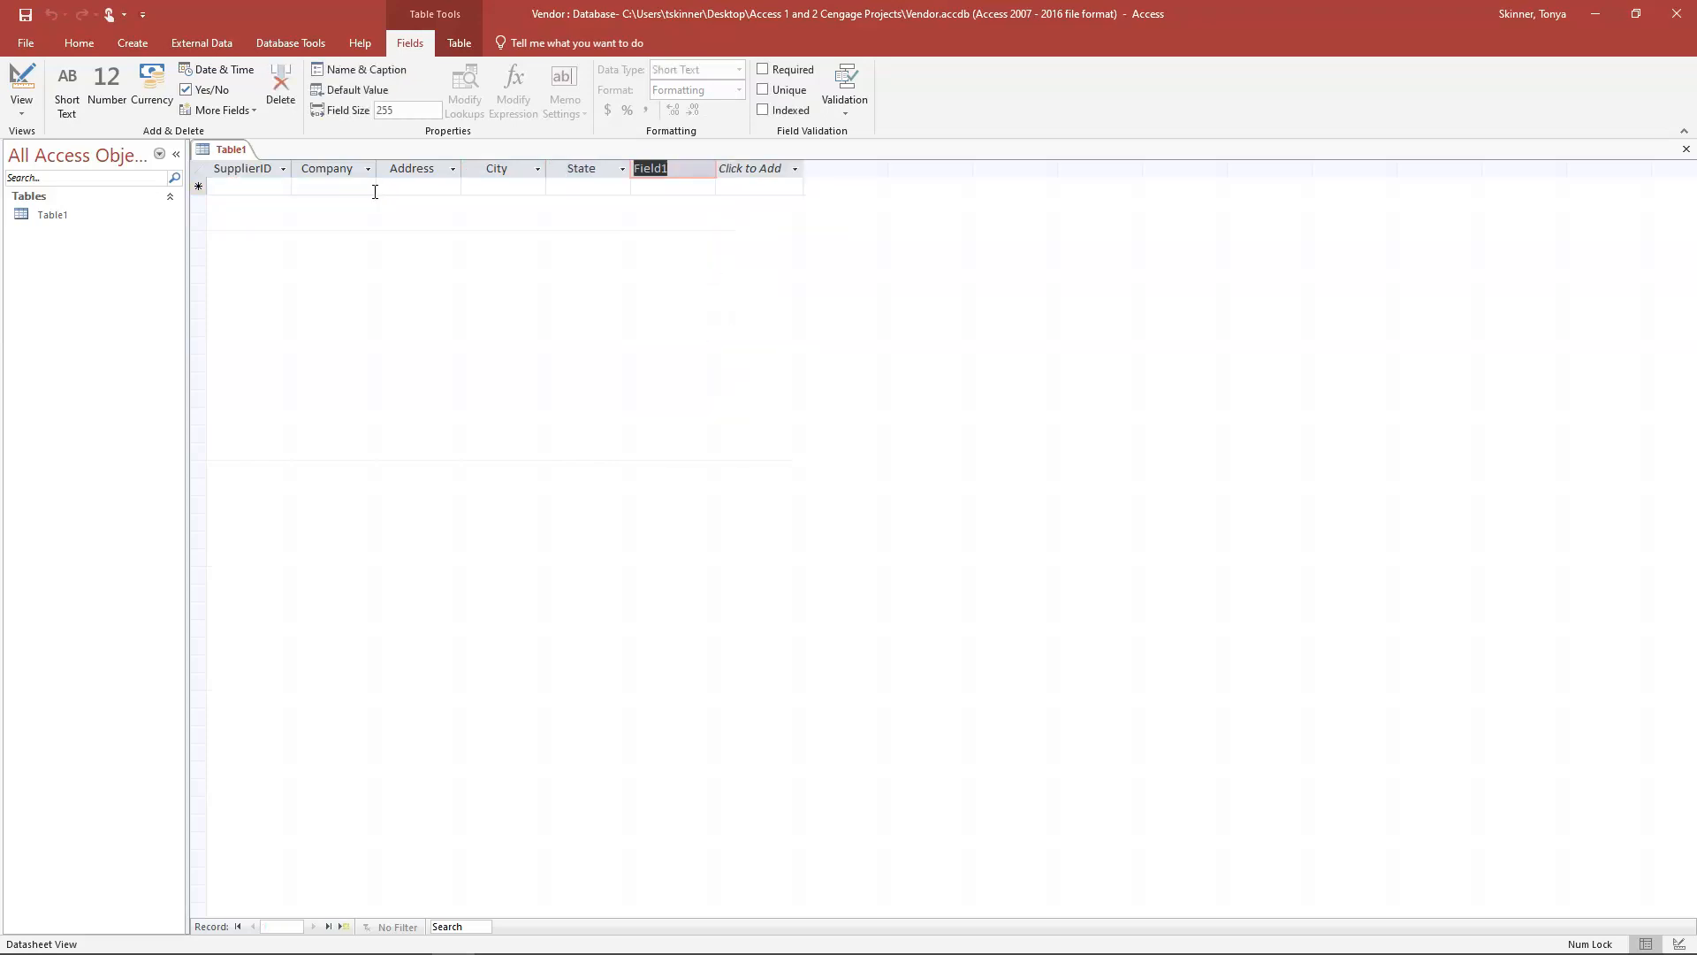
{"action": "type", "text": "Zip"}
{"action": "key", "text": "Return"}
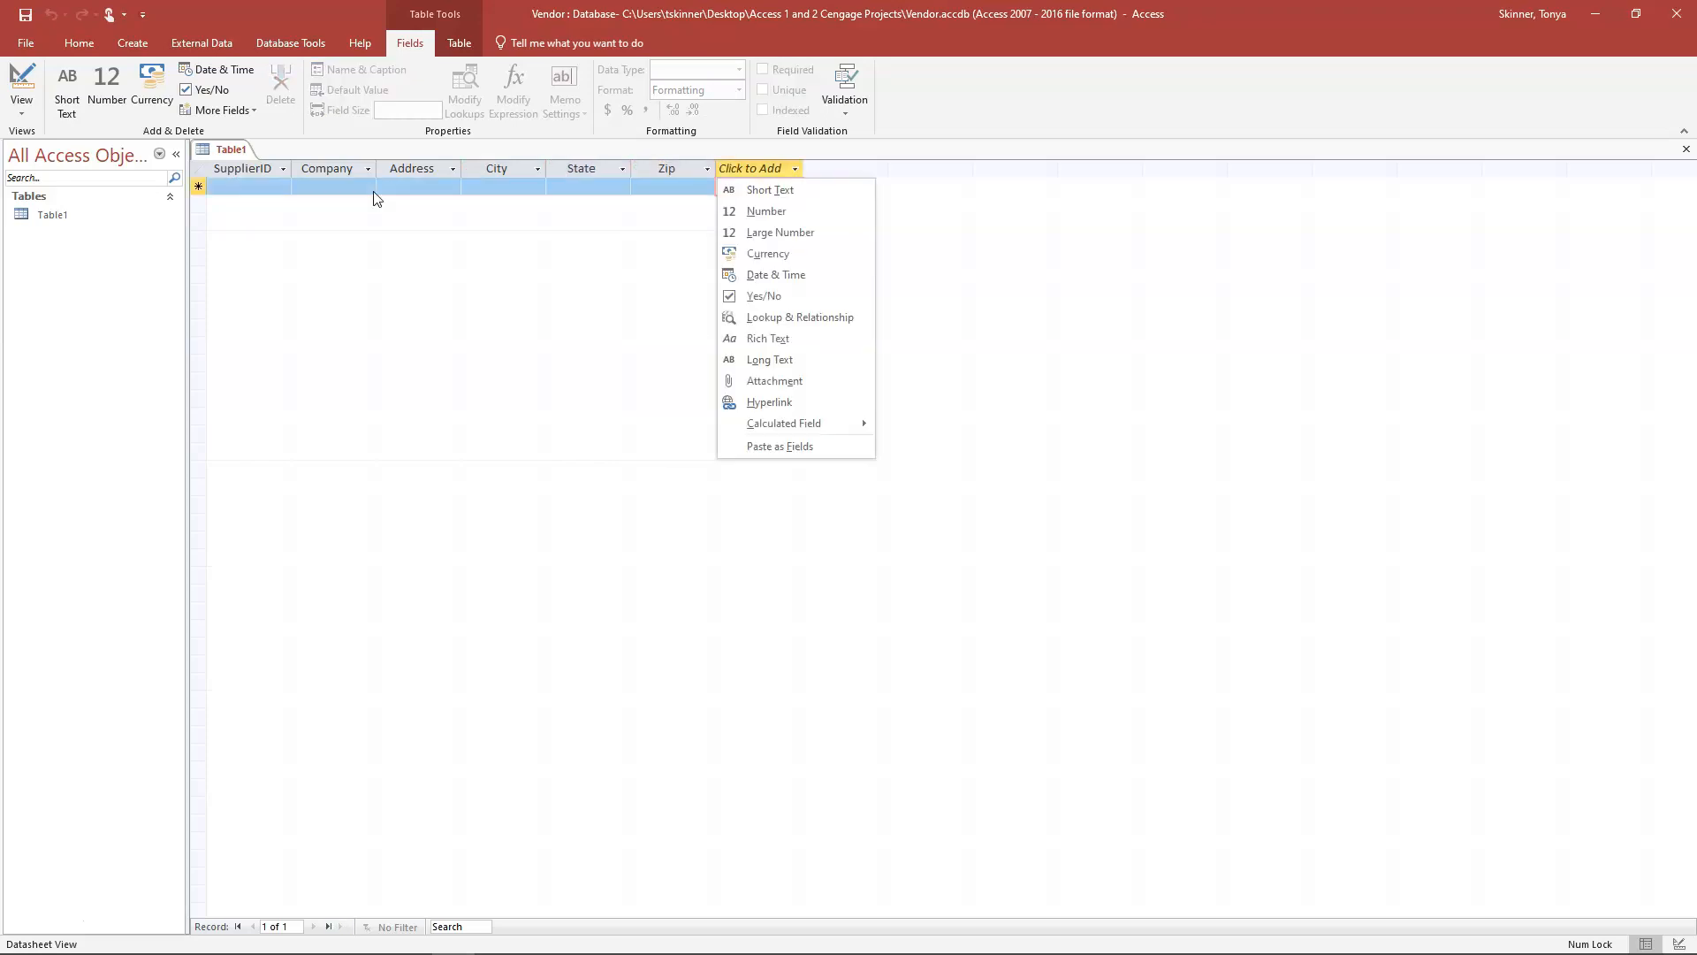
{"action": "key", "text": "Down"}
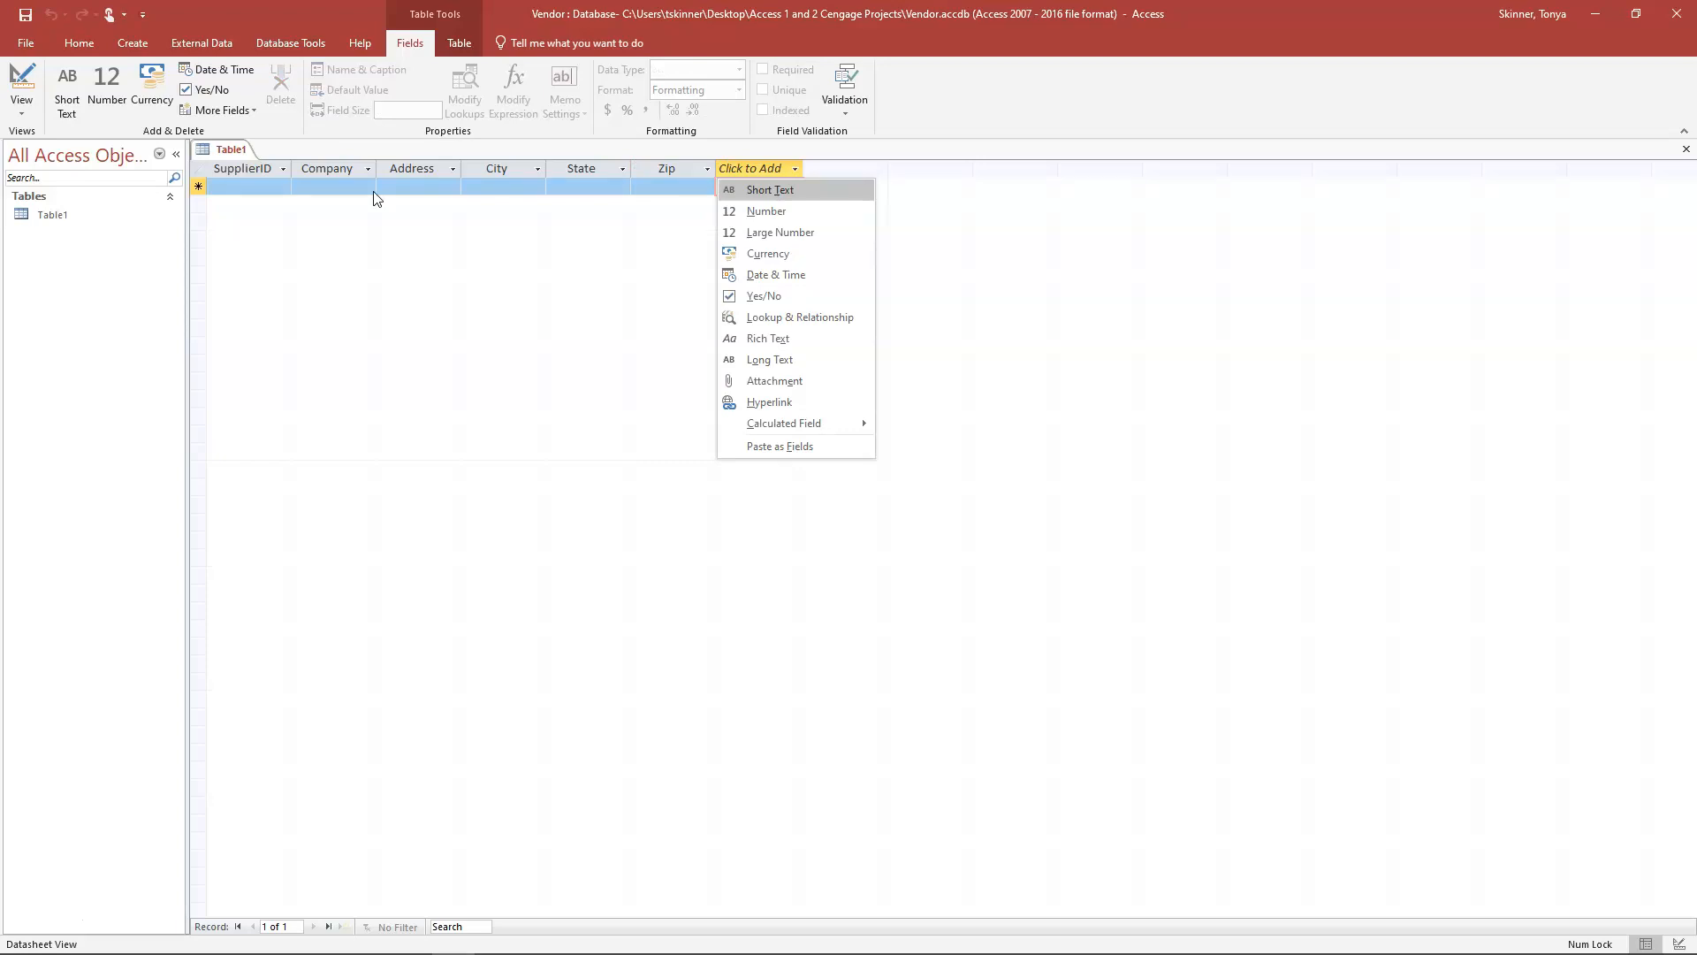
{"action": "key", "text": "Return"}
{"action": "type", "text": "Phone"}
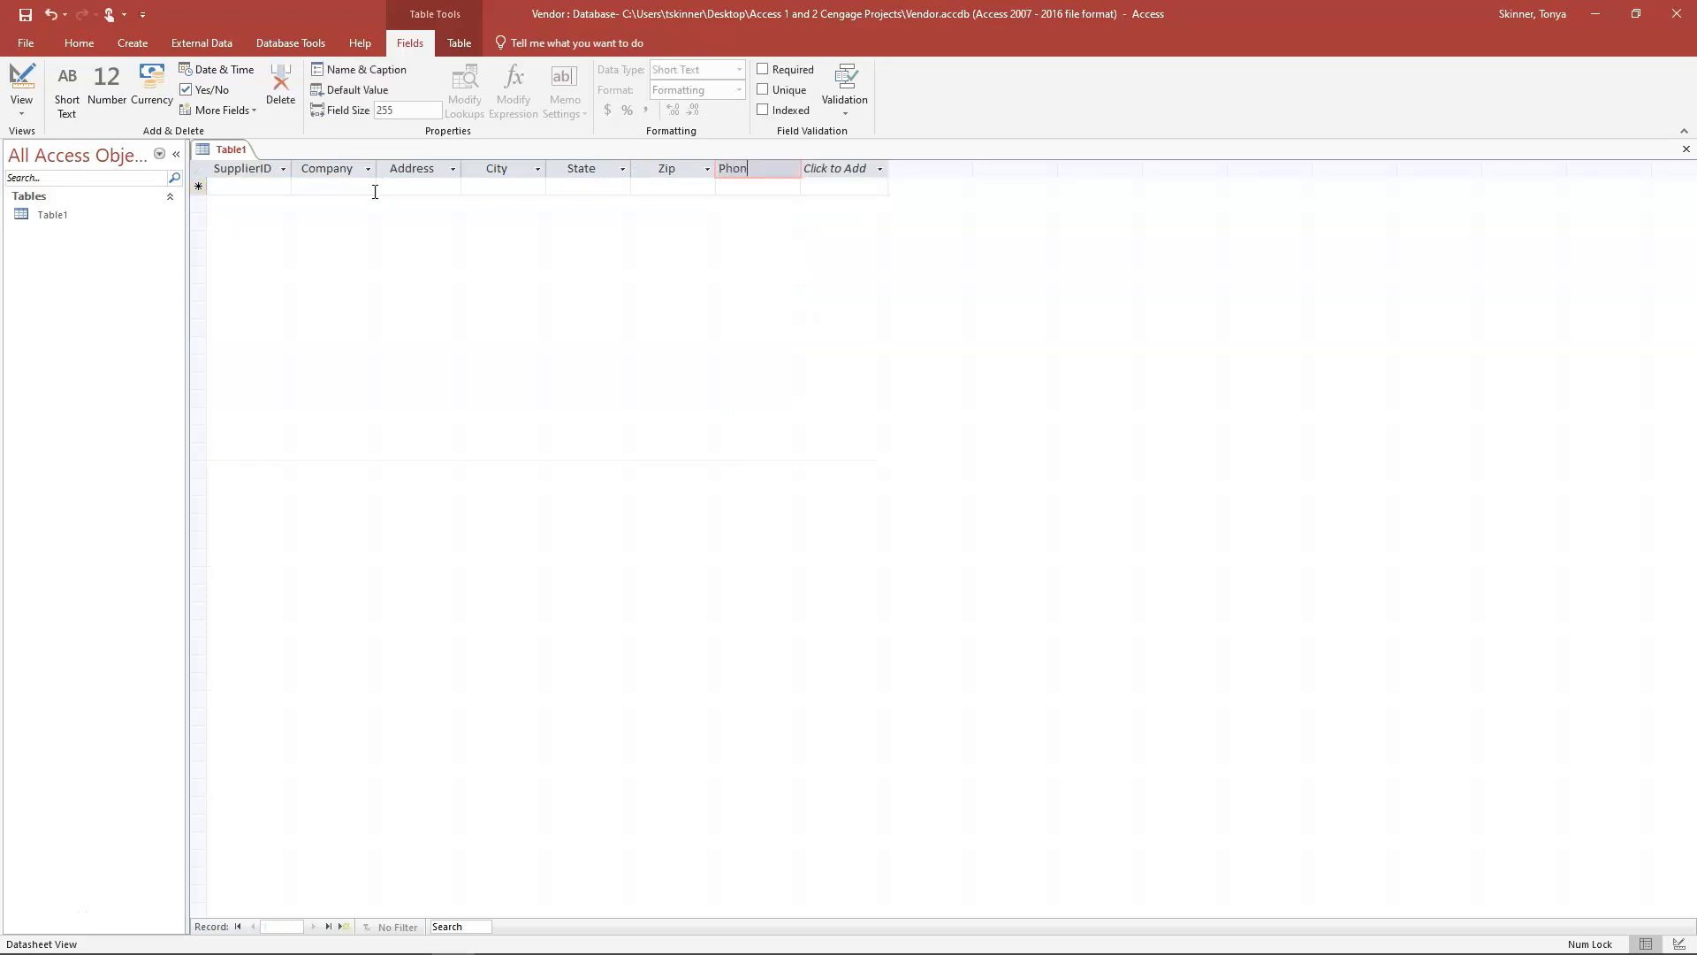
{"action": "key", "text": "Return"}
{"action": "key", "text": "Down"}
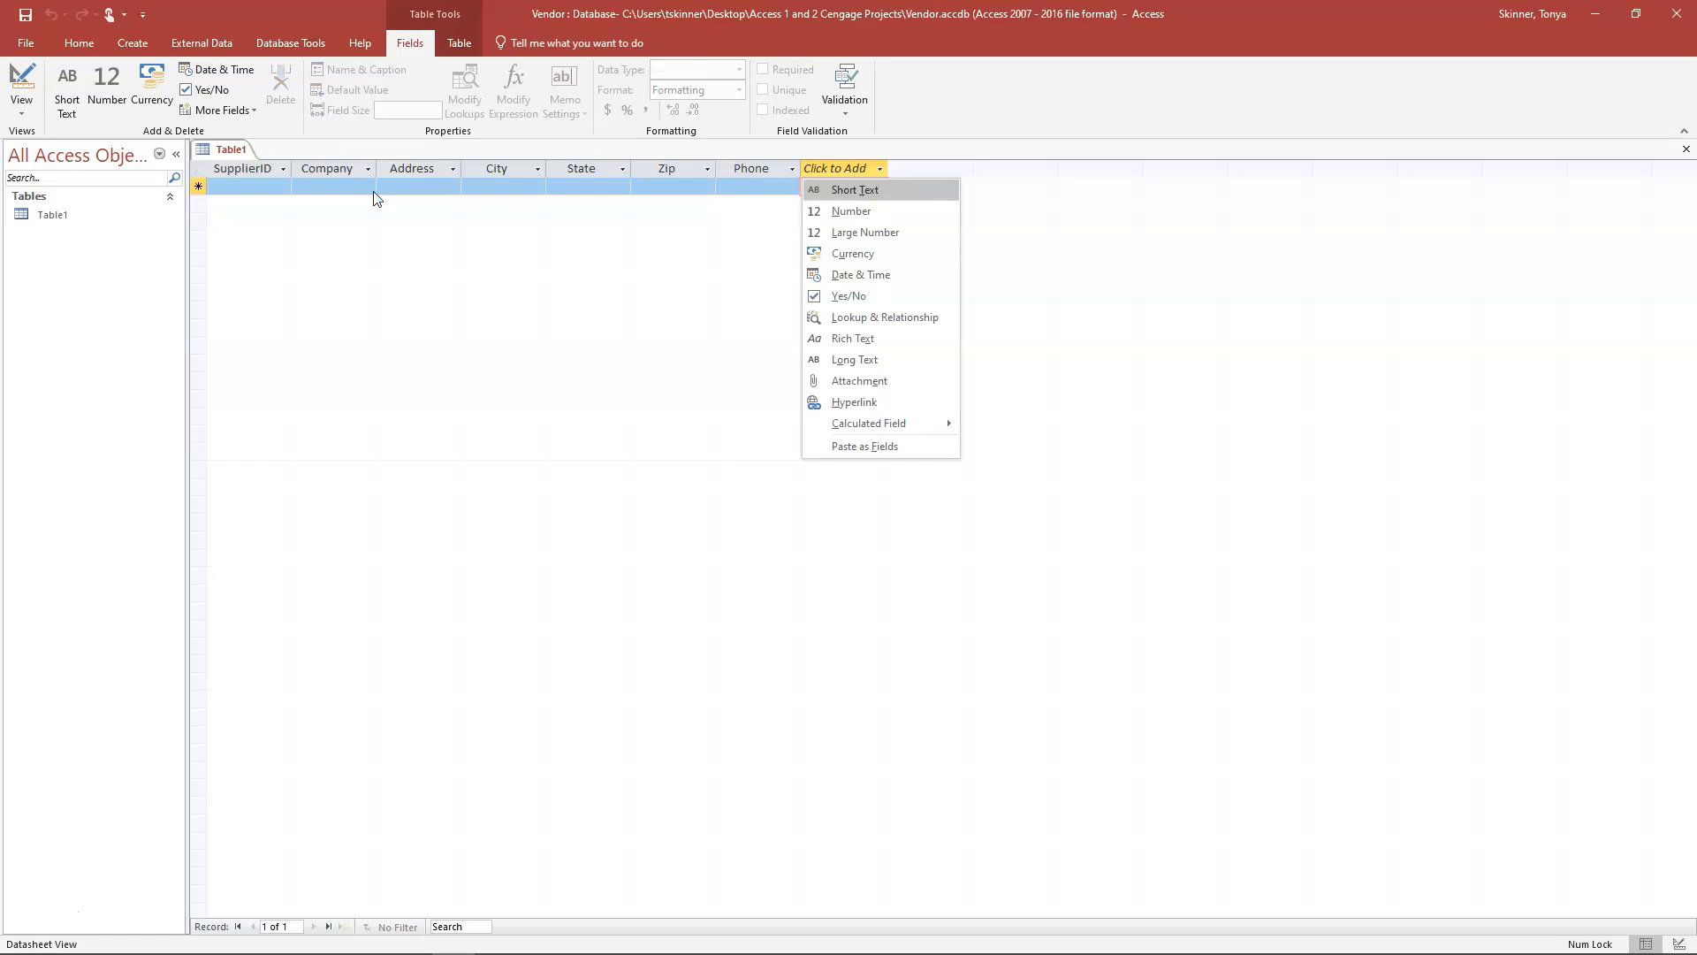
{"action": "key", "text": "Up"}
{"action": "key", "text": "Up"}
{"action": "key", "text": "Return"}
{"action": "key", "text": "Return"}
{"action": "type", "text": "act"}
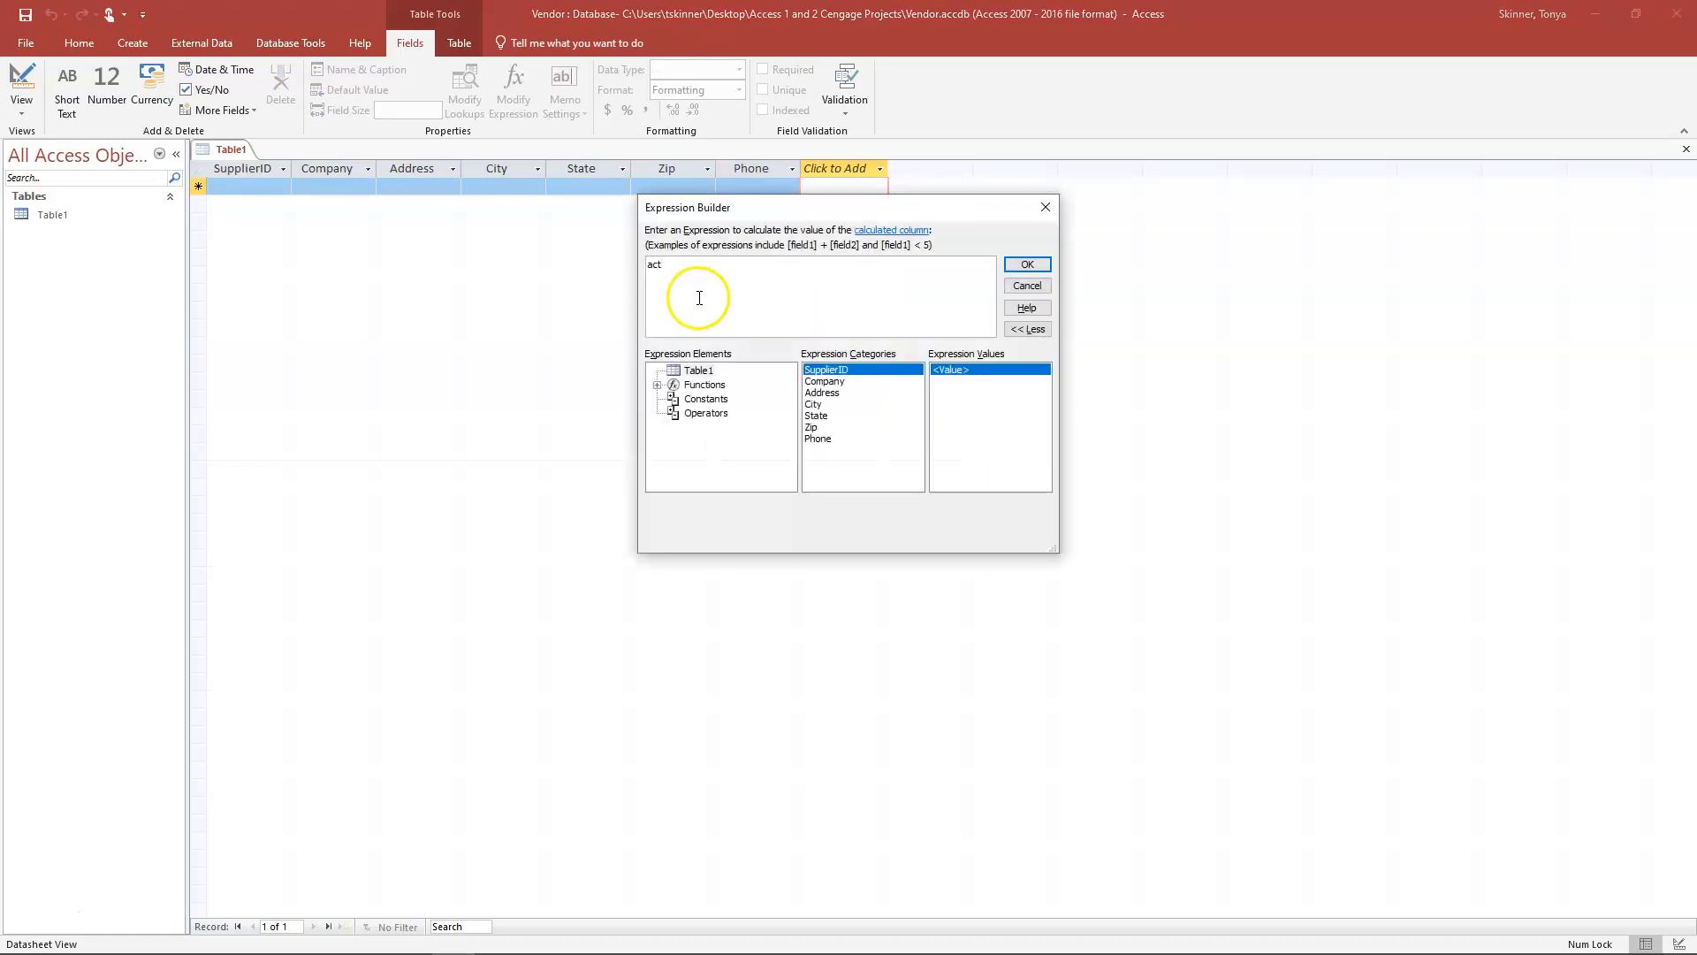
{"action": "left_click", "coordinate": [1027, 286]}
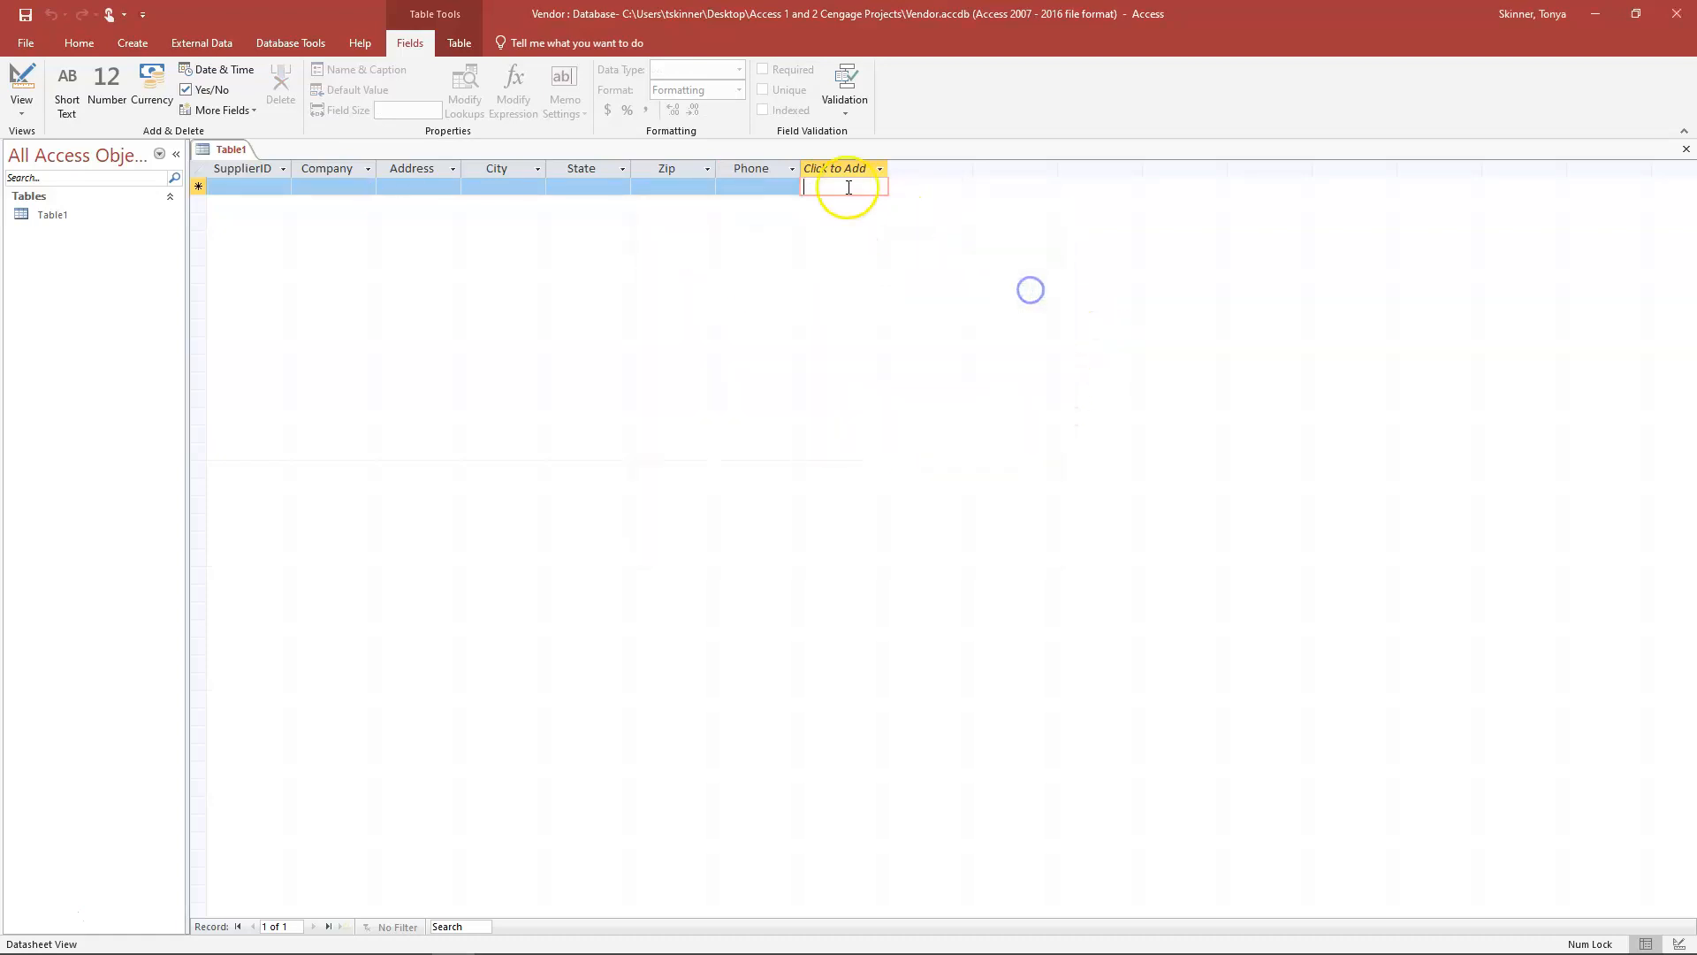
Add a Short Text field named ContactFirst after the Phone field.
{"action": "left_click", "coordinate": [845, 173]}
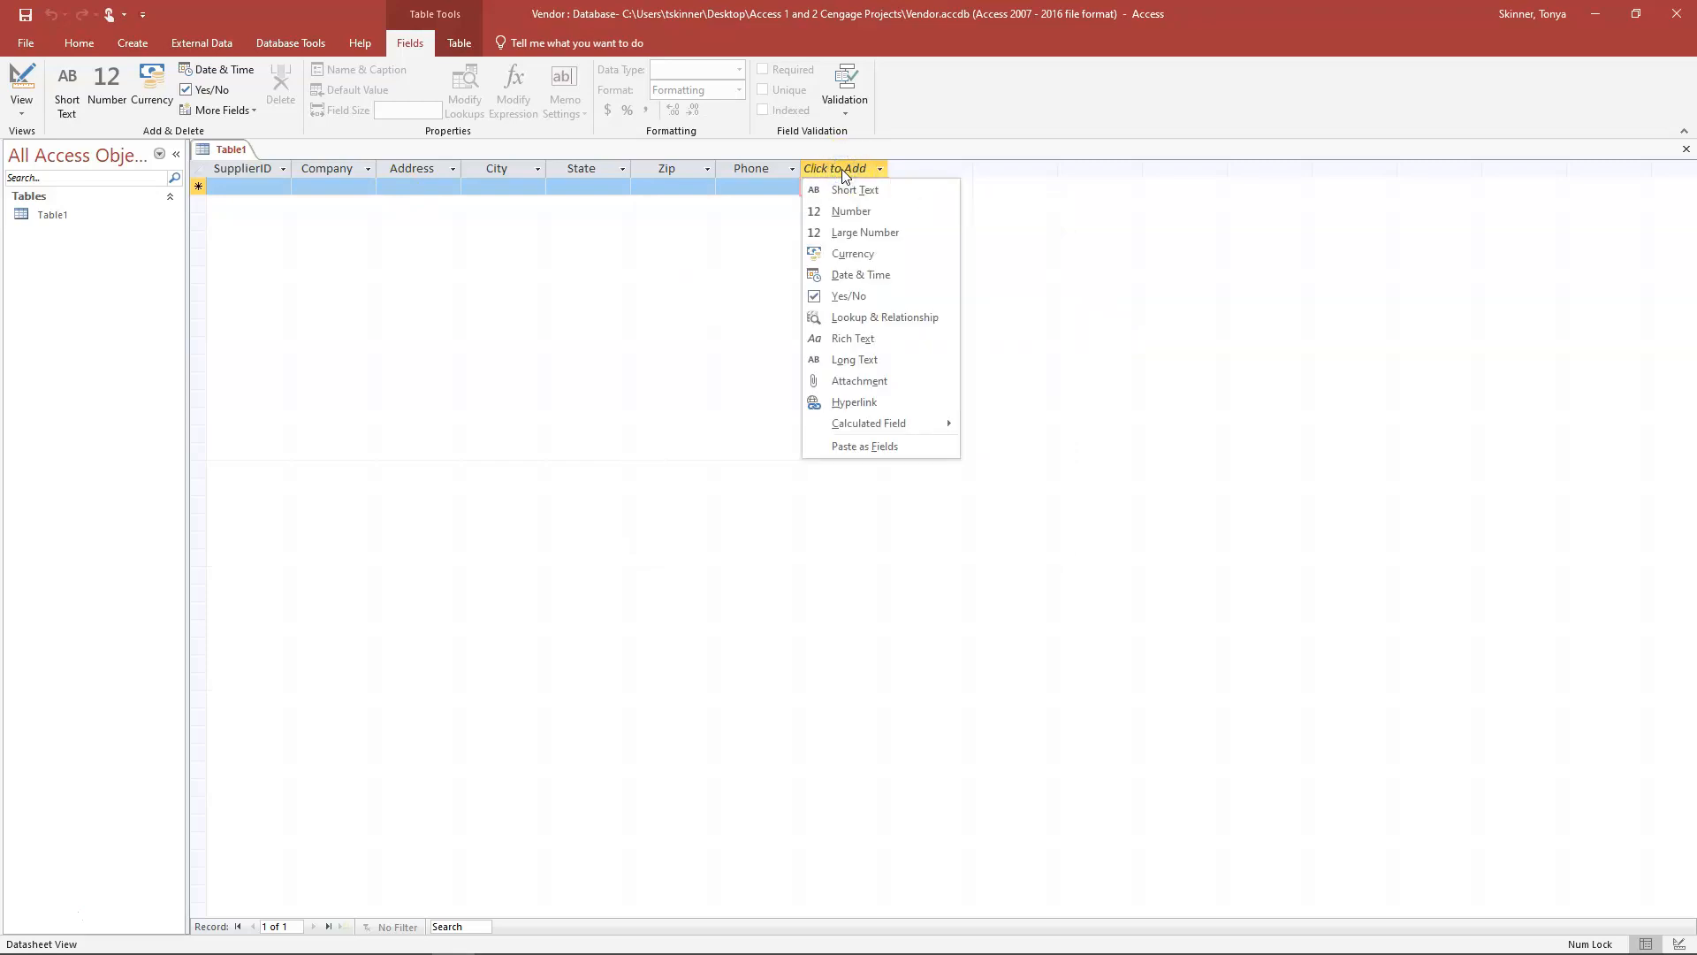
{"action": "left_click", "coordinate": [847, 189]}
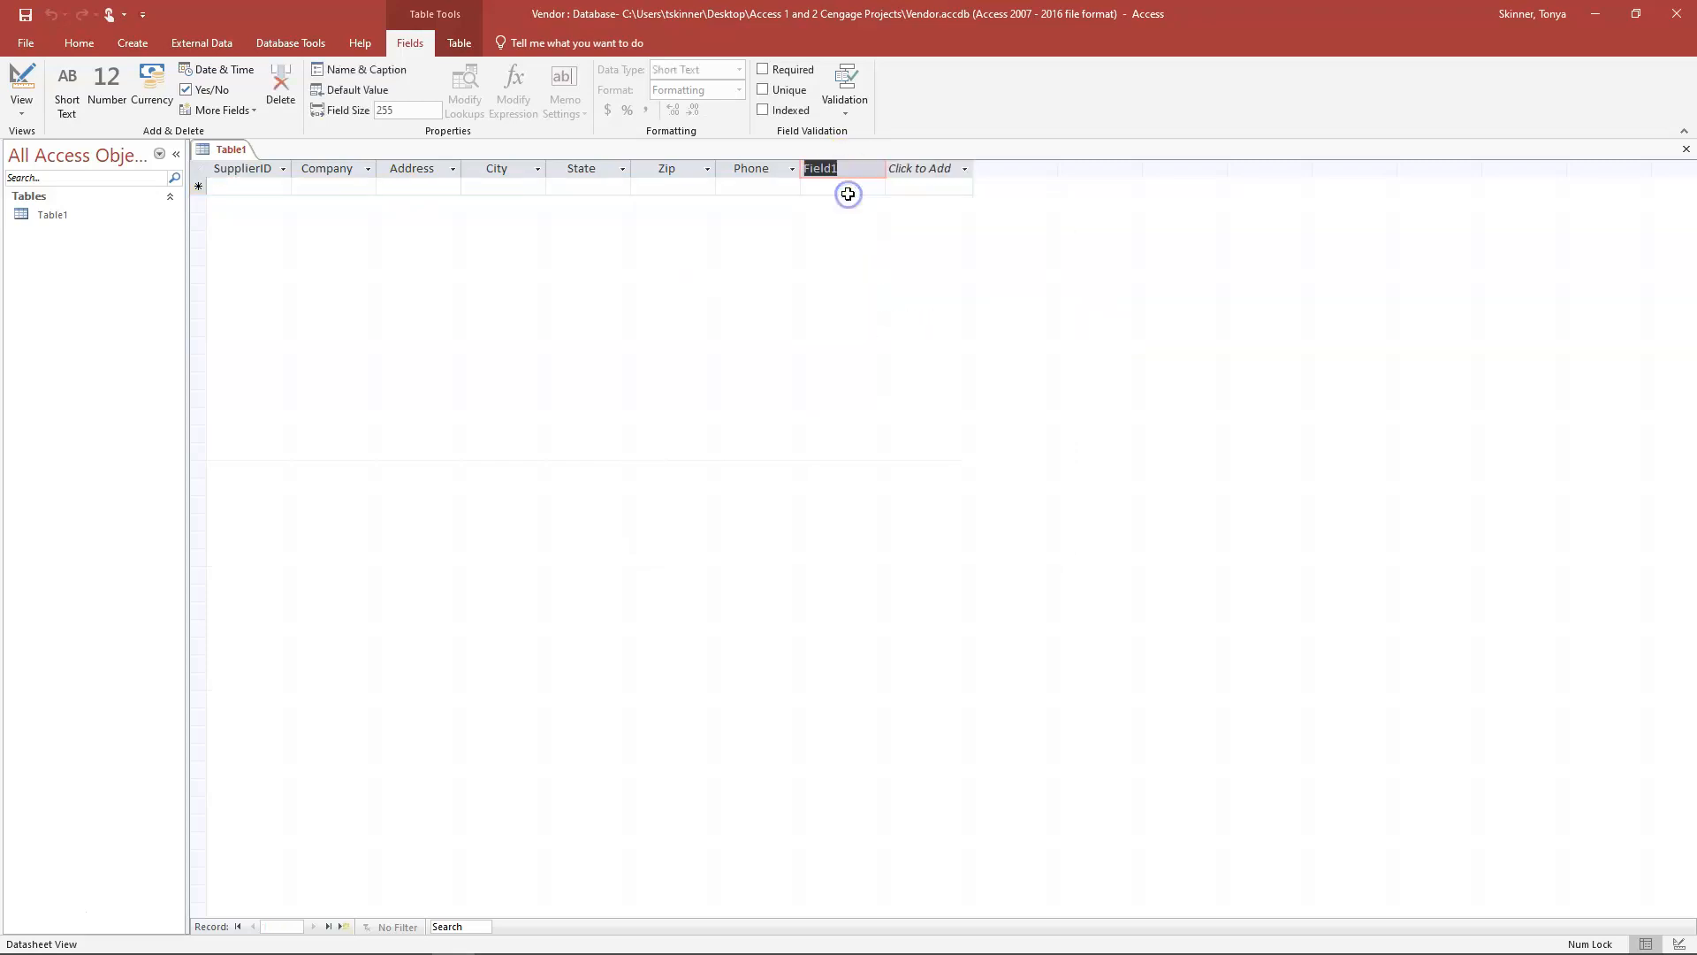
{"action": "type", "text": "Con"}
{"action": "type", "text": "tactFir"}
{"action": "key", "text": "BackSpace"}
{"action": "type", "text": "actFirst"}
{"action": "key", "text": "Return"}
Add a Short Text field named ContactLast after the ContactFirst field.
{"action": "key", "text": "Down"}
{"action": "key", "text": "Return"}
{"action": "type", "text": "Contrac"}
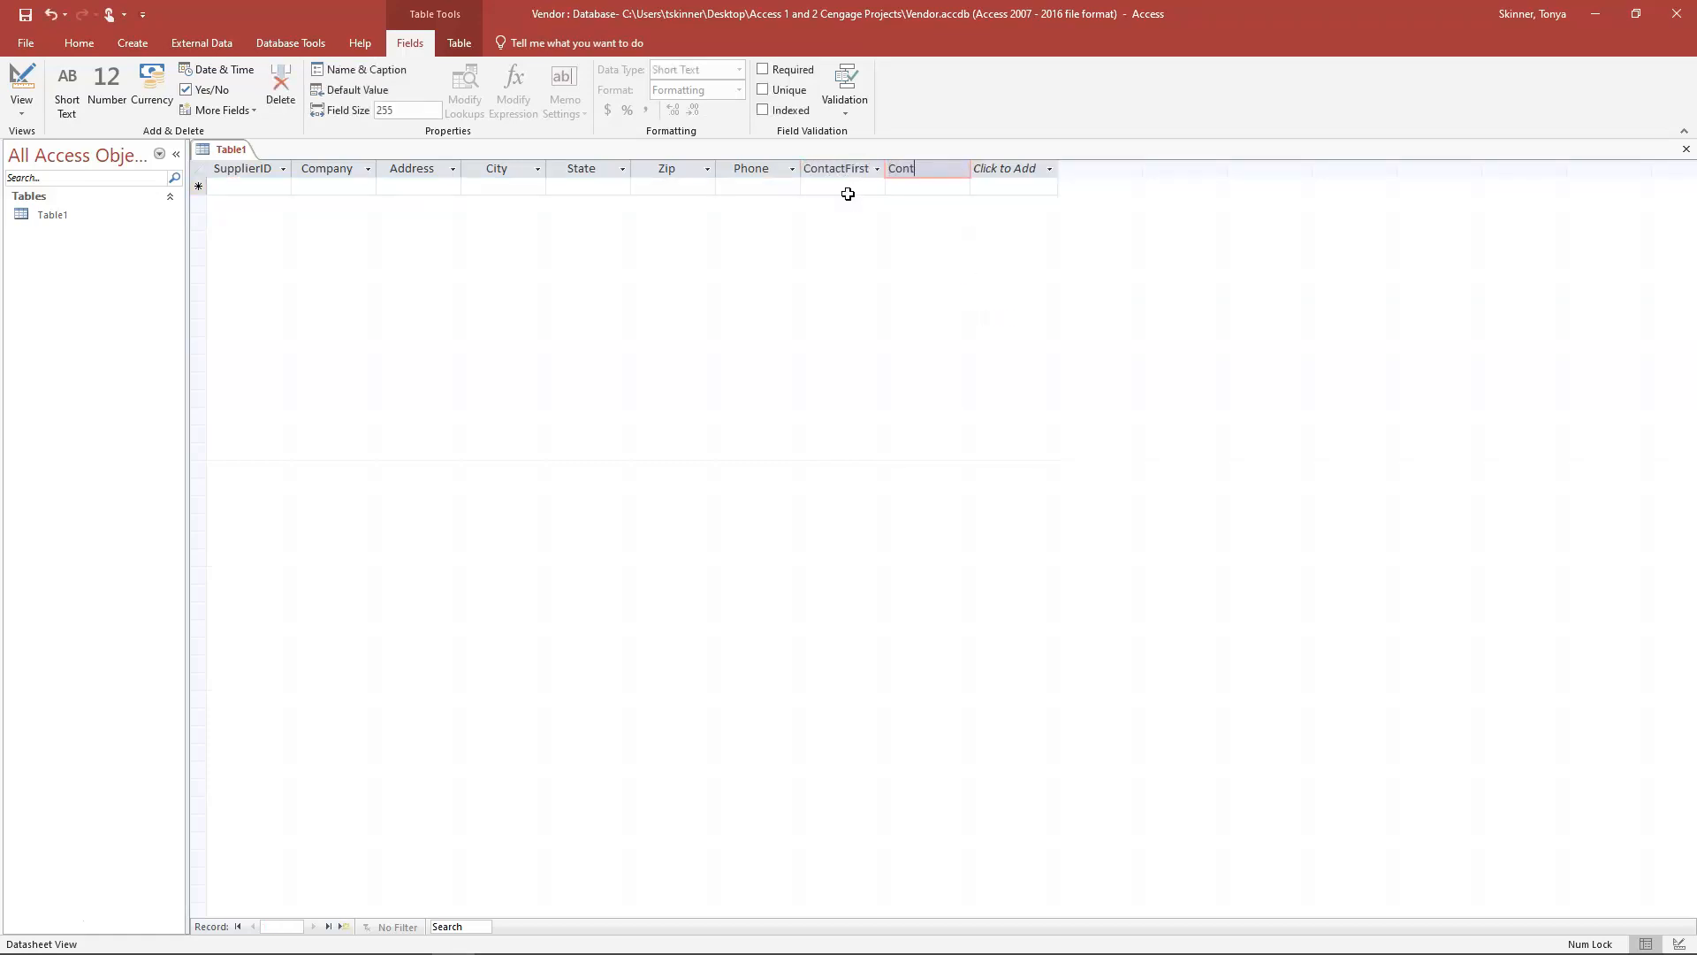
{"action": "key", "text": "BackSpace"}
{"action": "key", "text": "BackSpace"}
{"action": "type", "text": "actLast"}
{"action": "key", "text": "Return"}
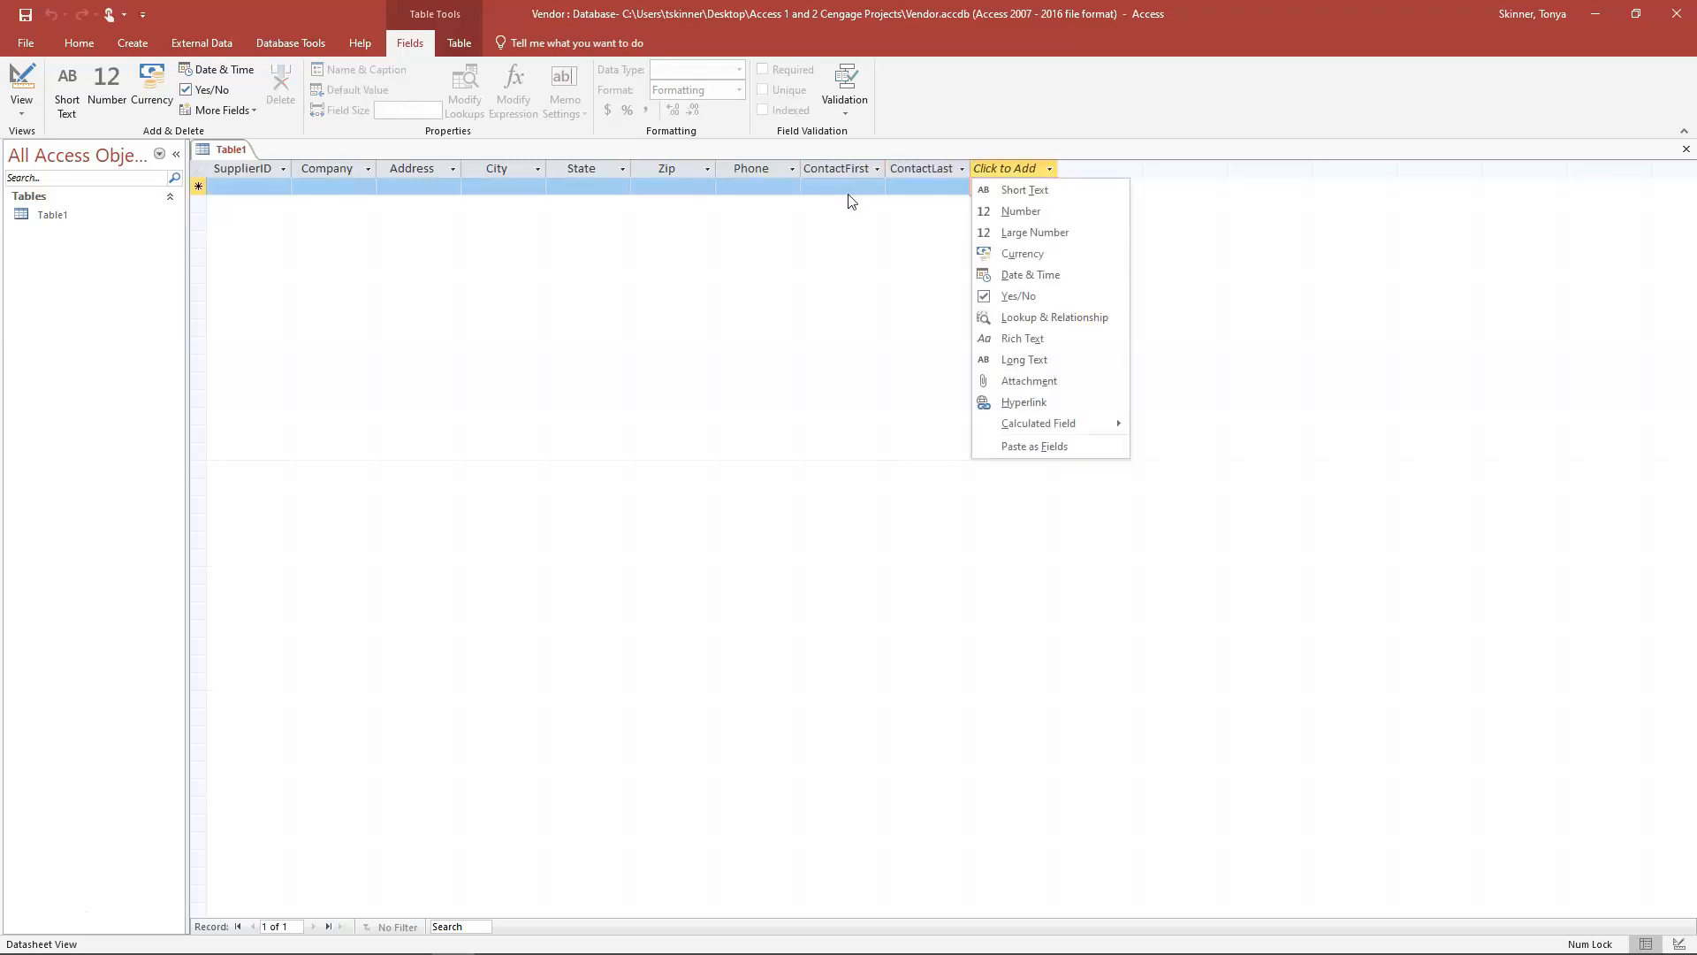
Add a Date & Time field named InitialContact after ContactLast and widen its column to fit the full field name.
{"action": "key", "text": "Down"}
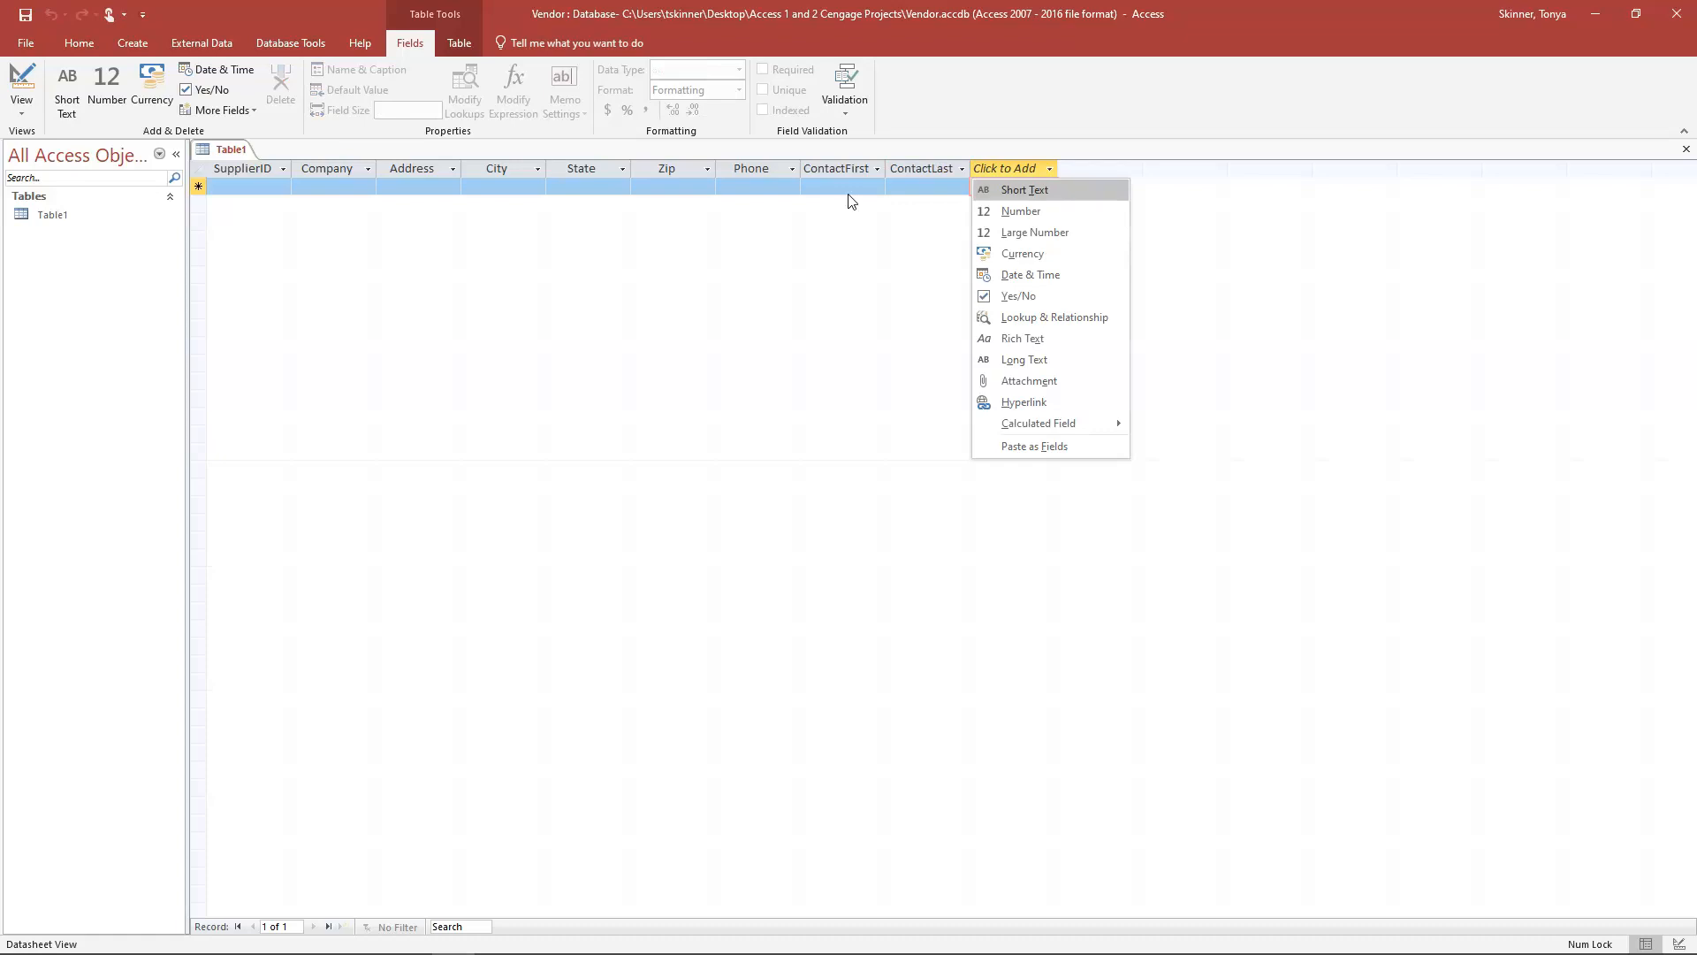
{"action": "key", "text": "Down"}
{"action": "key", "text": "Down"}
{"action": "key", "text": "Down"}
{"action": "key", "text": "Down"}
{"action": "key", "text": "Return"}
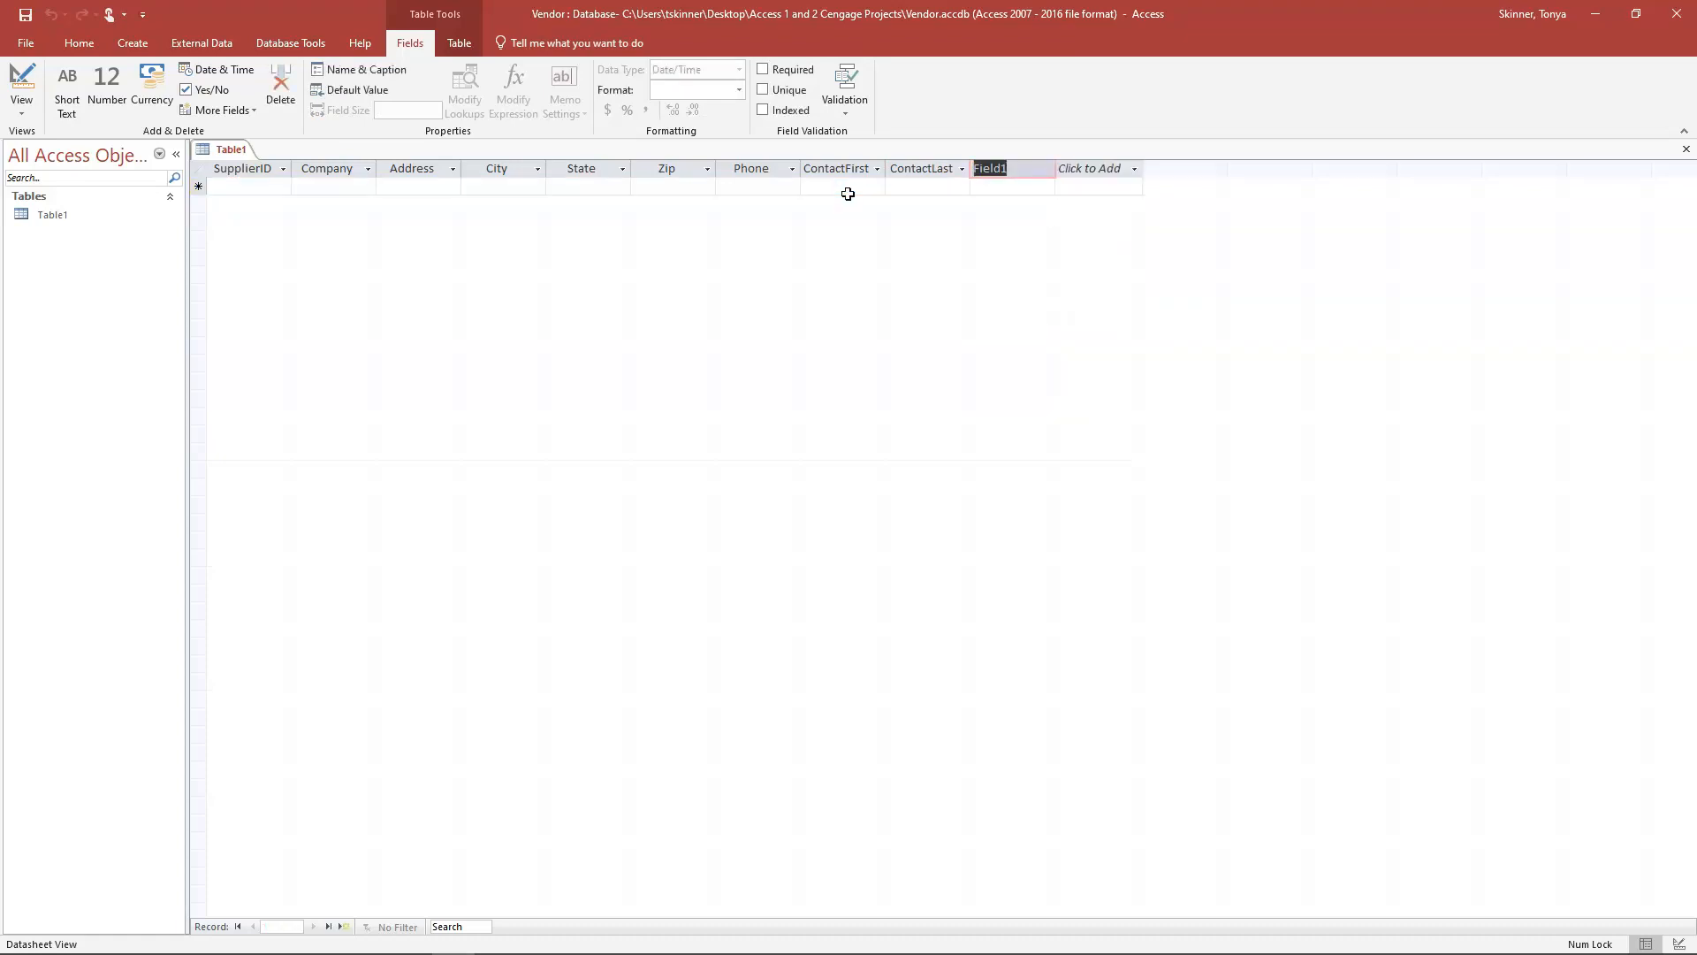
{"action": "type", "text": "InitialContact"}
{"action": "key", "text": "Tab"}
{"action": "left_click", "coordinate": [849, 189]}
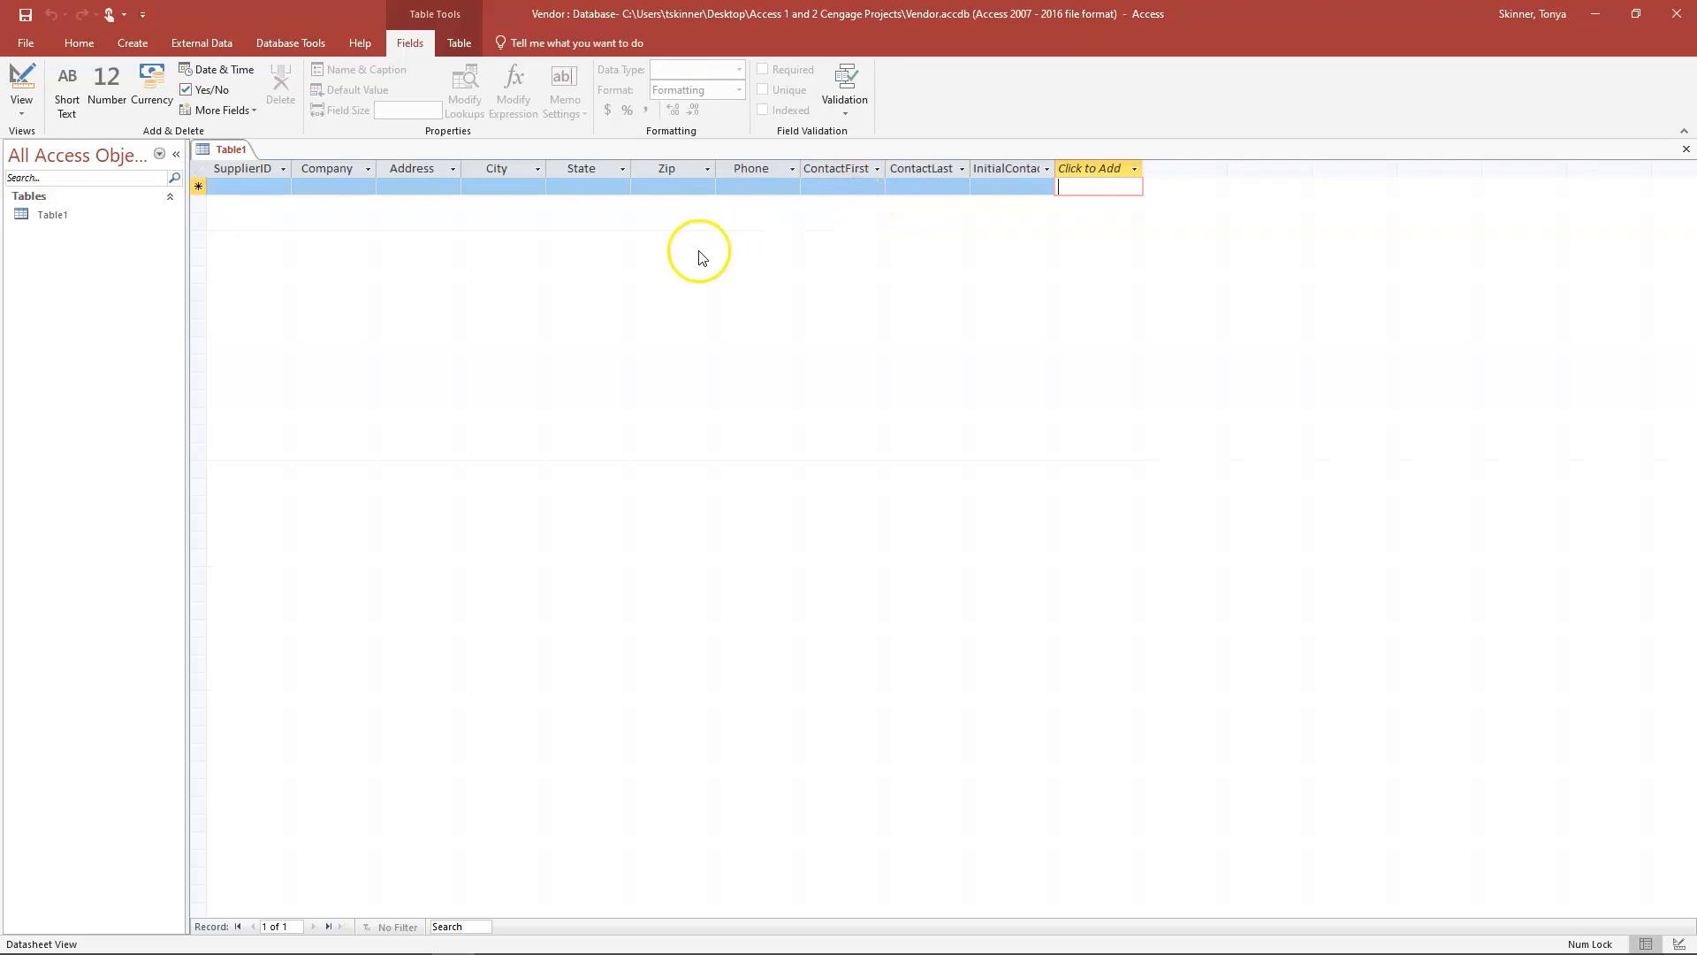
{"action": "double_click", "coordinate": [1057, 168]}
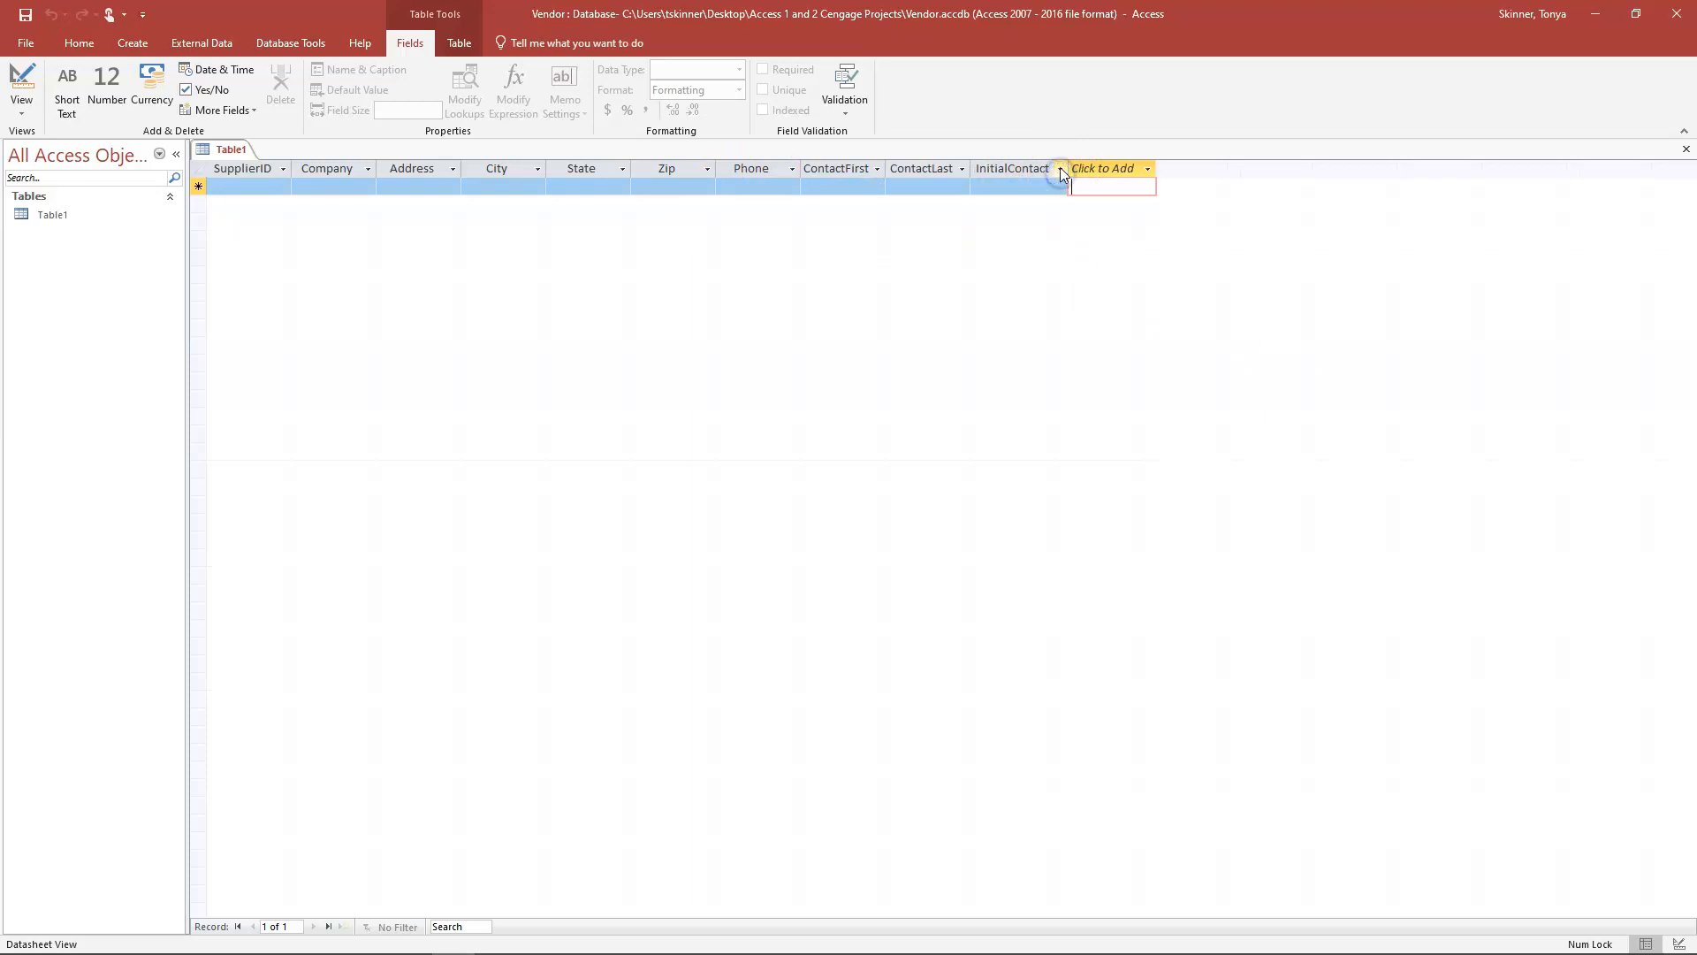
Fit the ContactLast, ContactFirst and Phone column widths to their contents.
{"action": "double_click", "coordinate": [970, 168]}
{"action": "double_click", "coordinate": [886, 170]}
{"action": "double_click", "coordinate": [801, 169]}
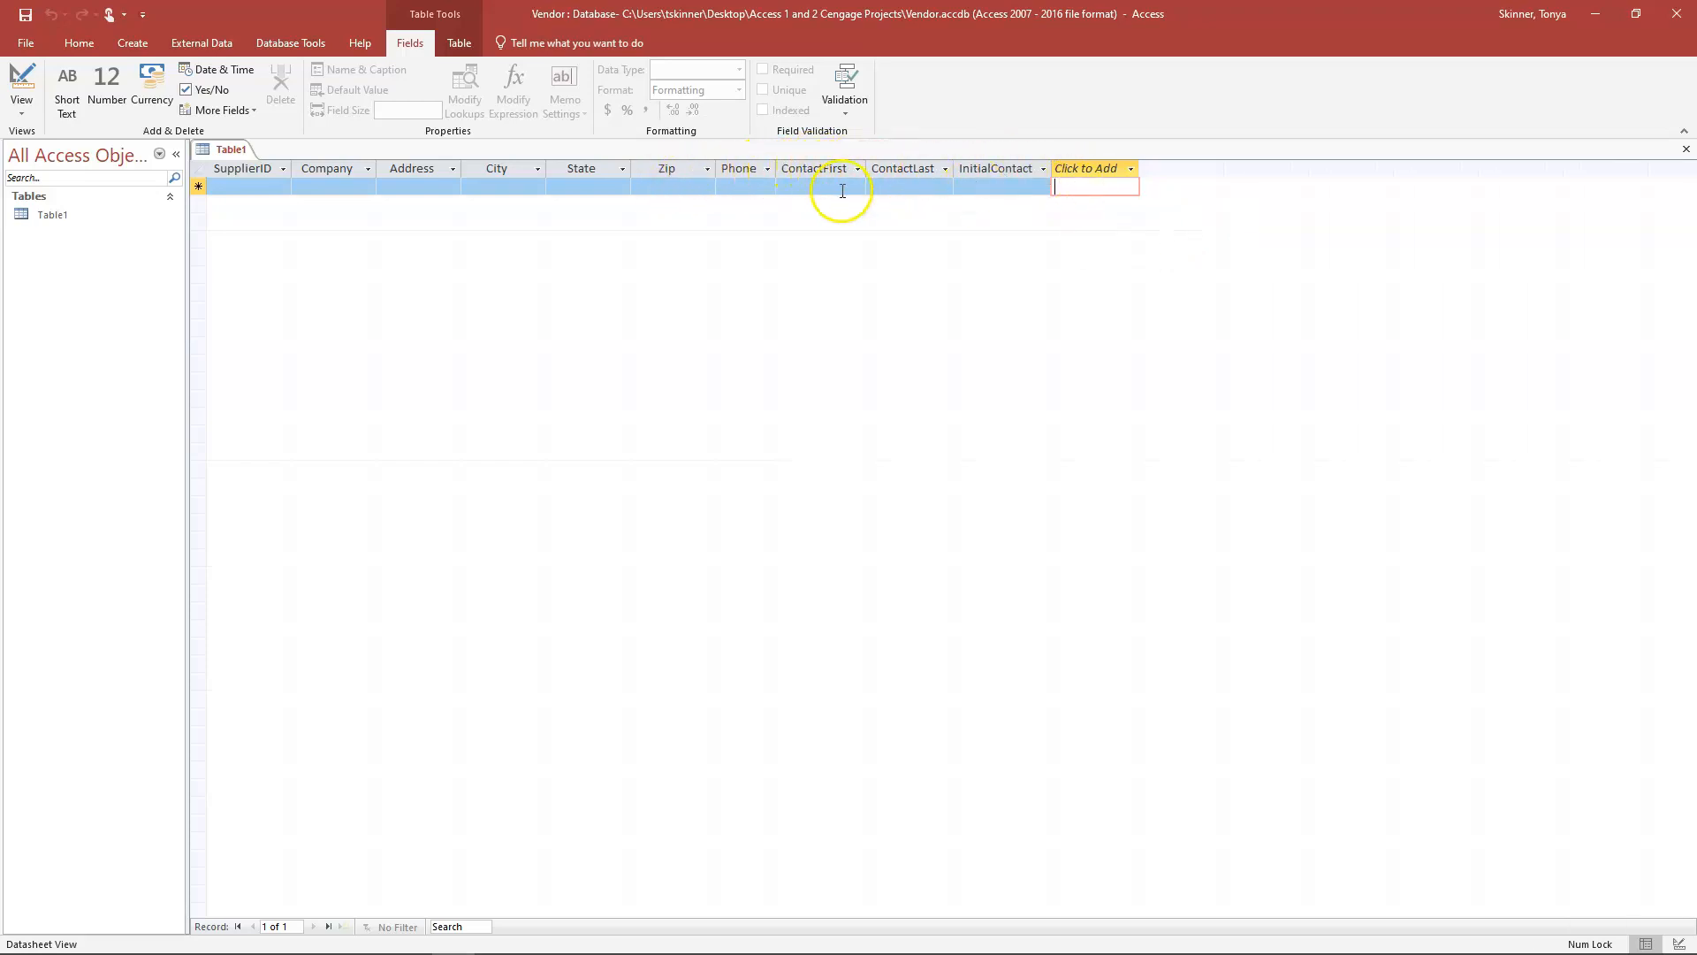
Save the table with the name Supplier and close it.
{"action": "right_click", "coordinate": [234, 155]}
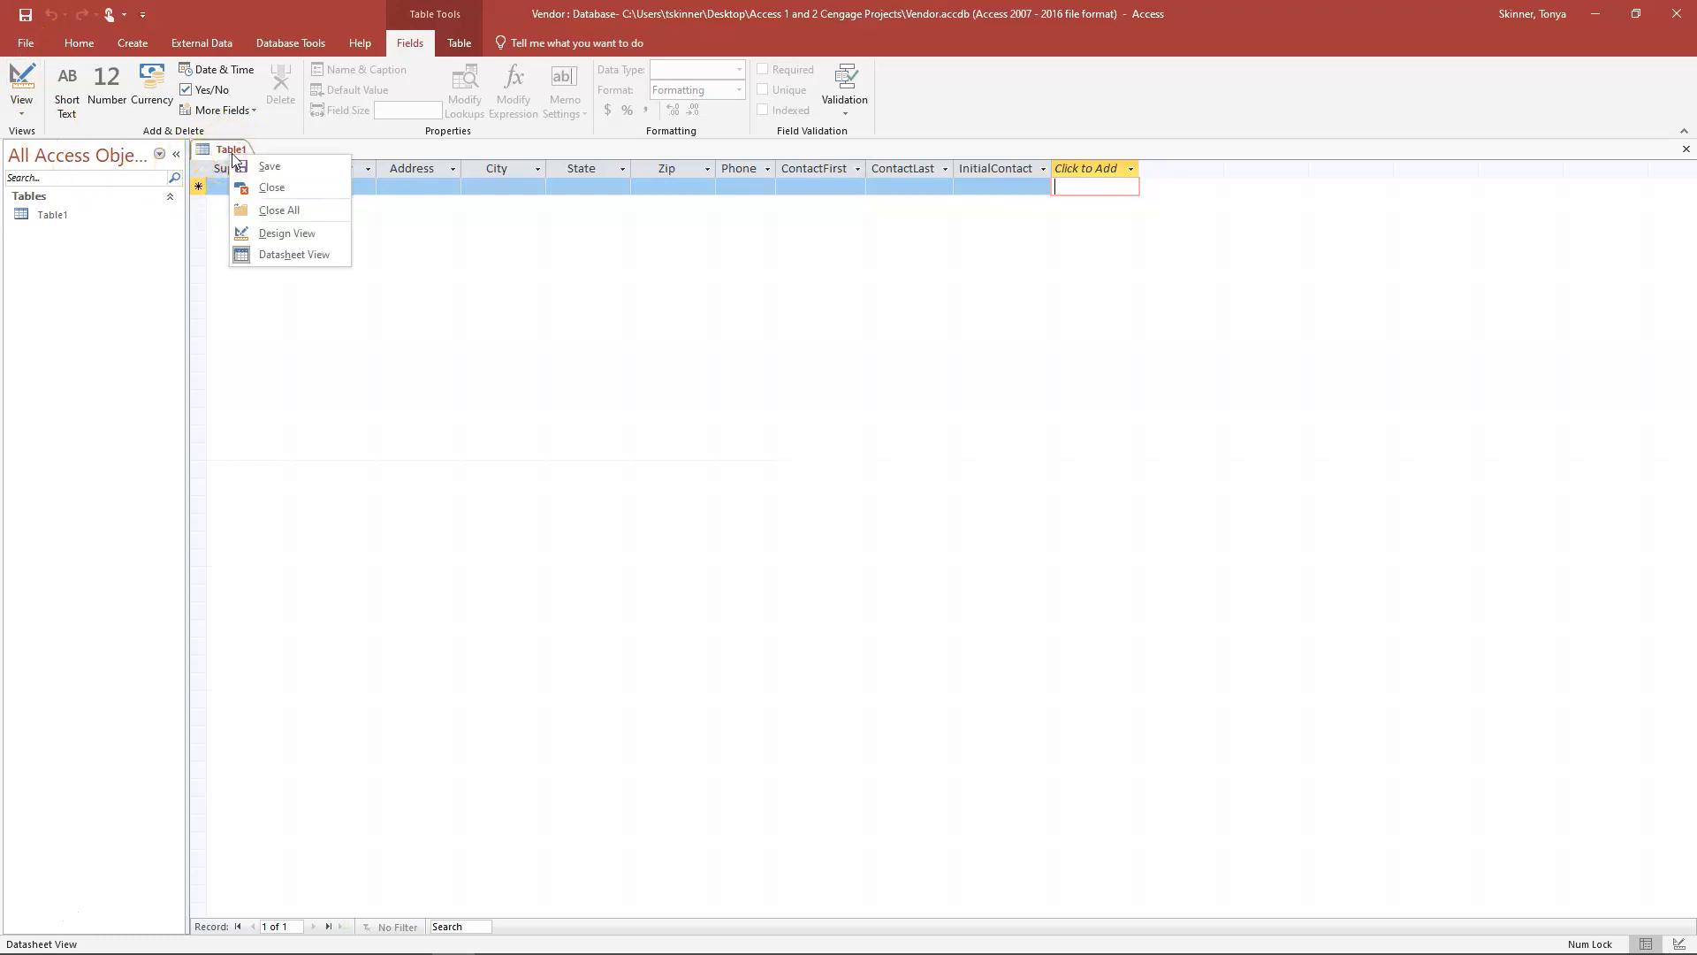
{"action": "left_click", "coordinate": [254, 168]}
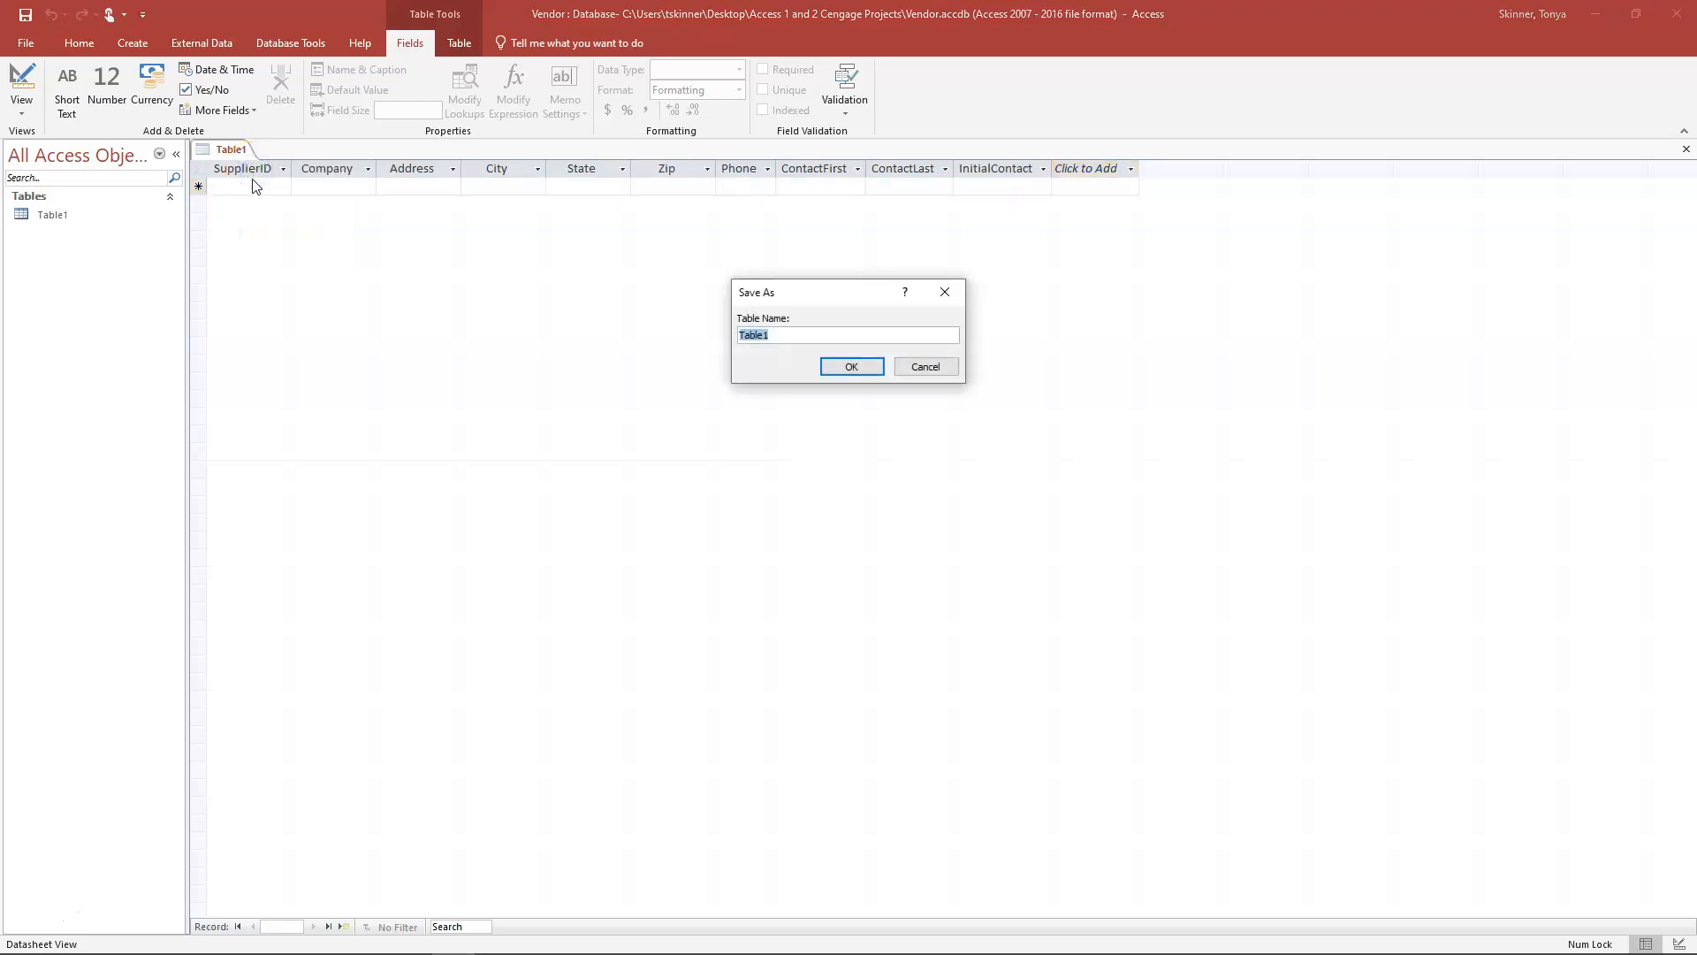
{"action": "type", "text": "Supplier"}
{"action": "key", "text": "Return"}
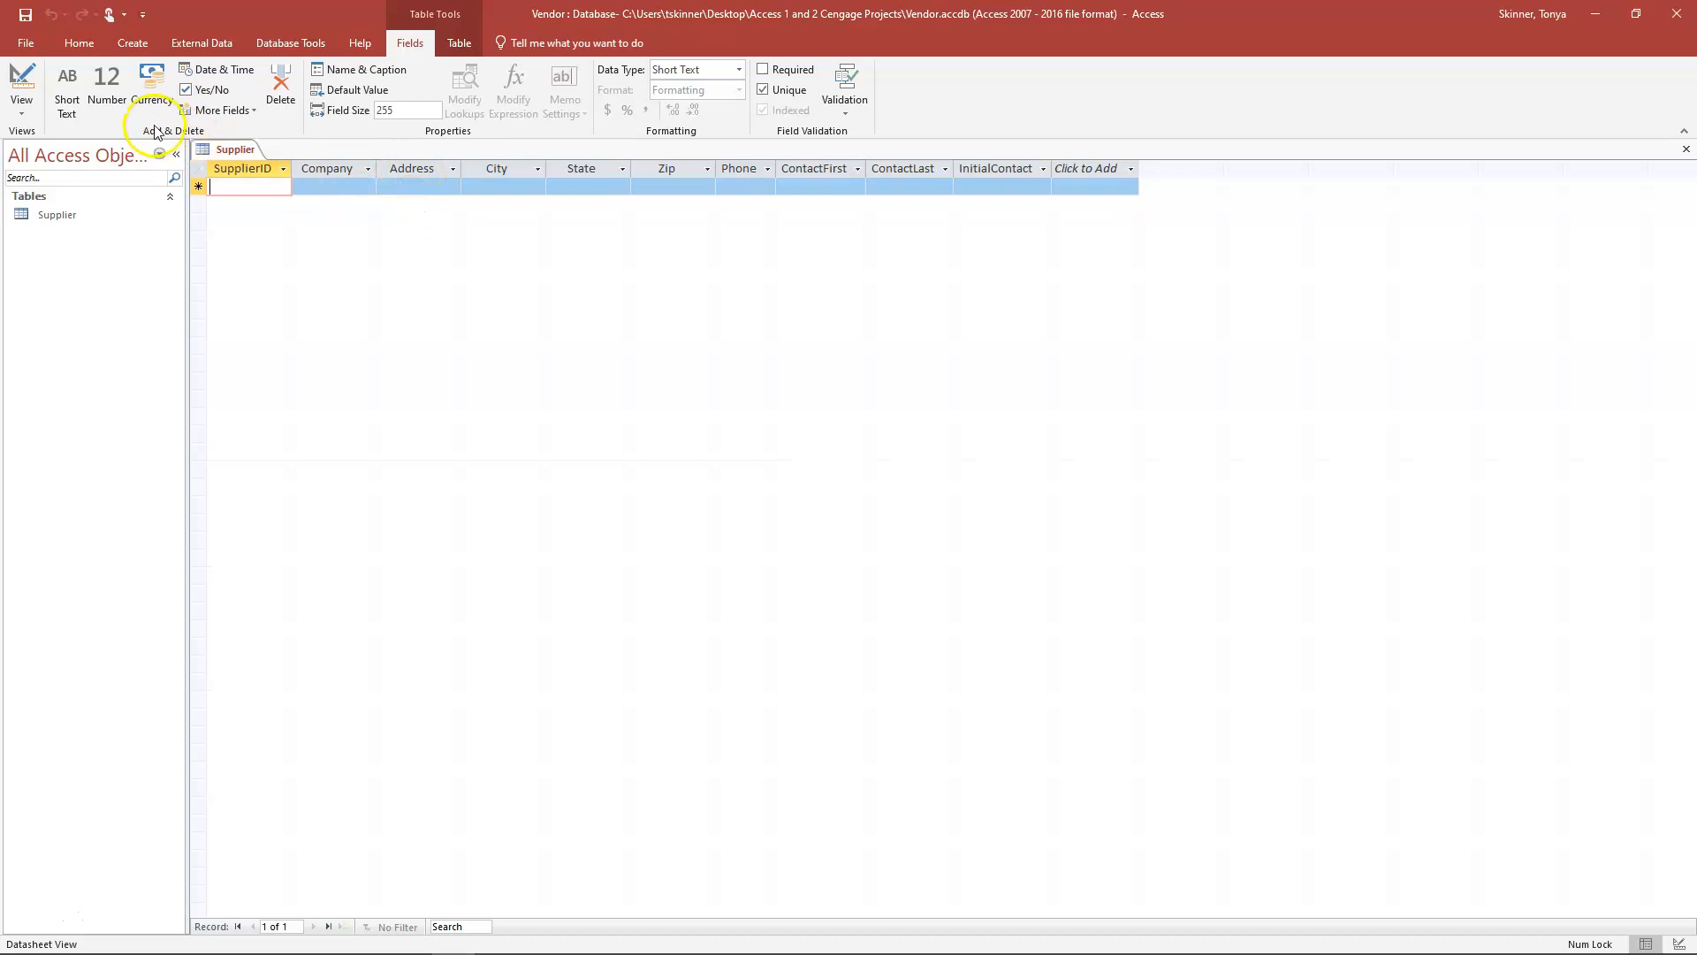
{"action": "right_click", "coordinate": [229, 162]}
{"action": "left_click", "coordinate": [269, 192]}
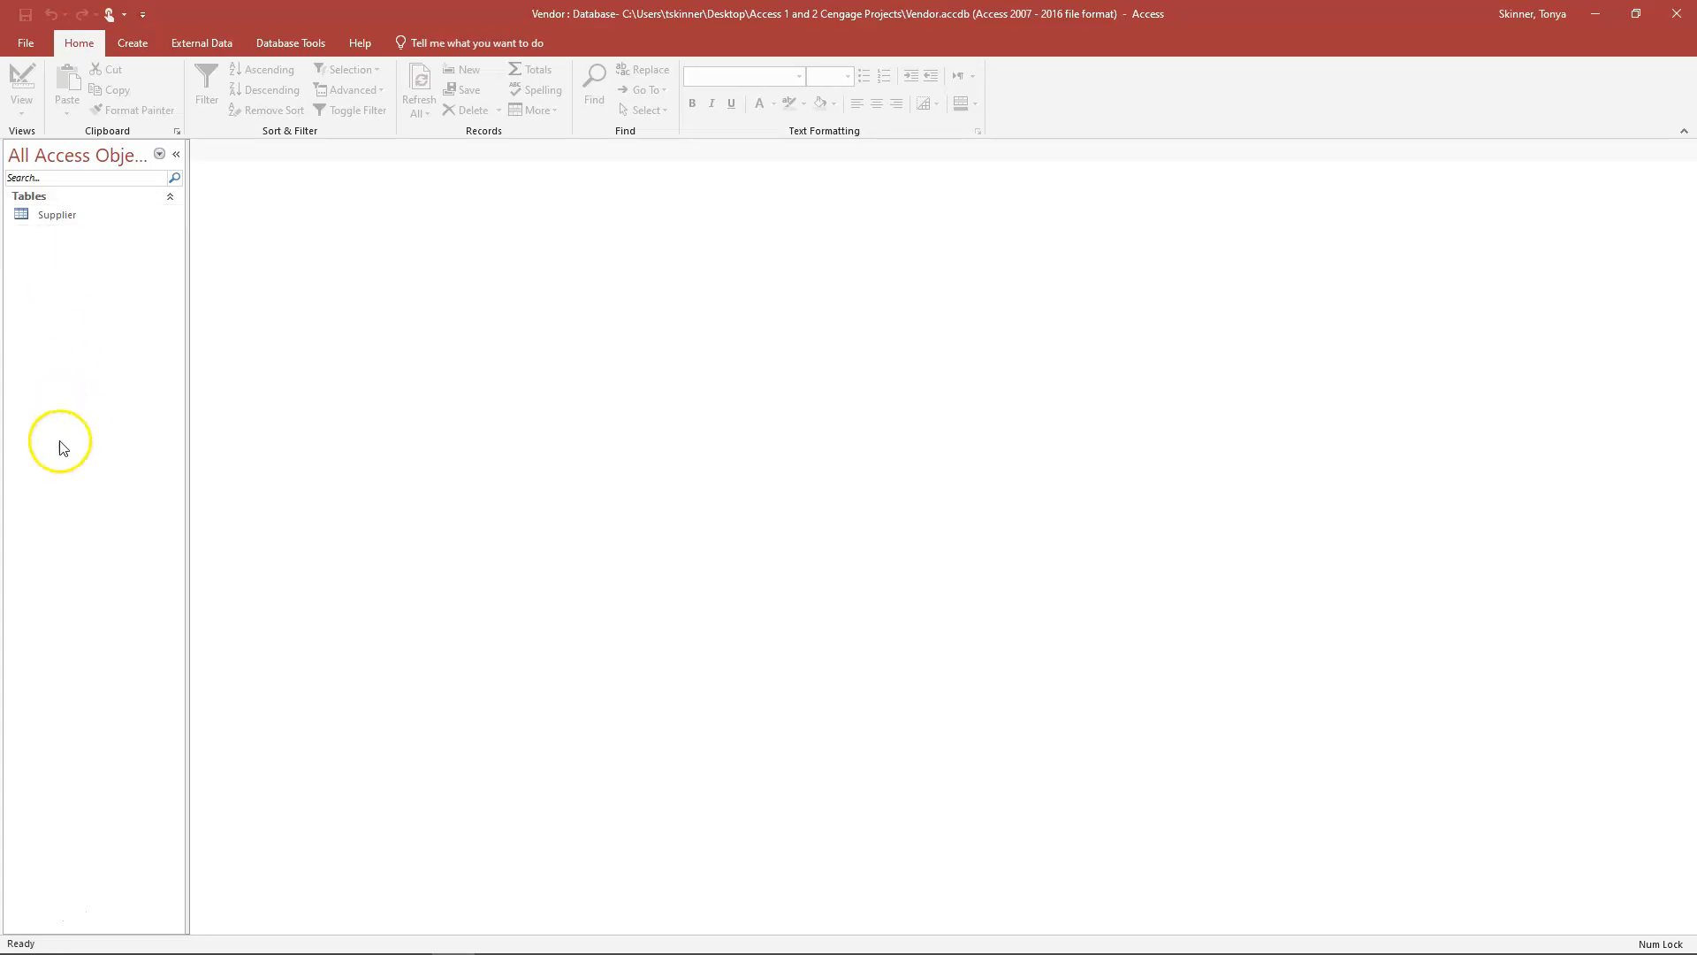
Create a new table in Design View and set the data type of its first three rows to Short Text.
{"action": "left_click", "coordinate": [129, 44]}
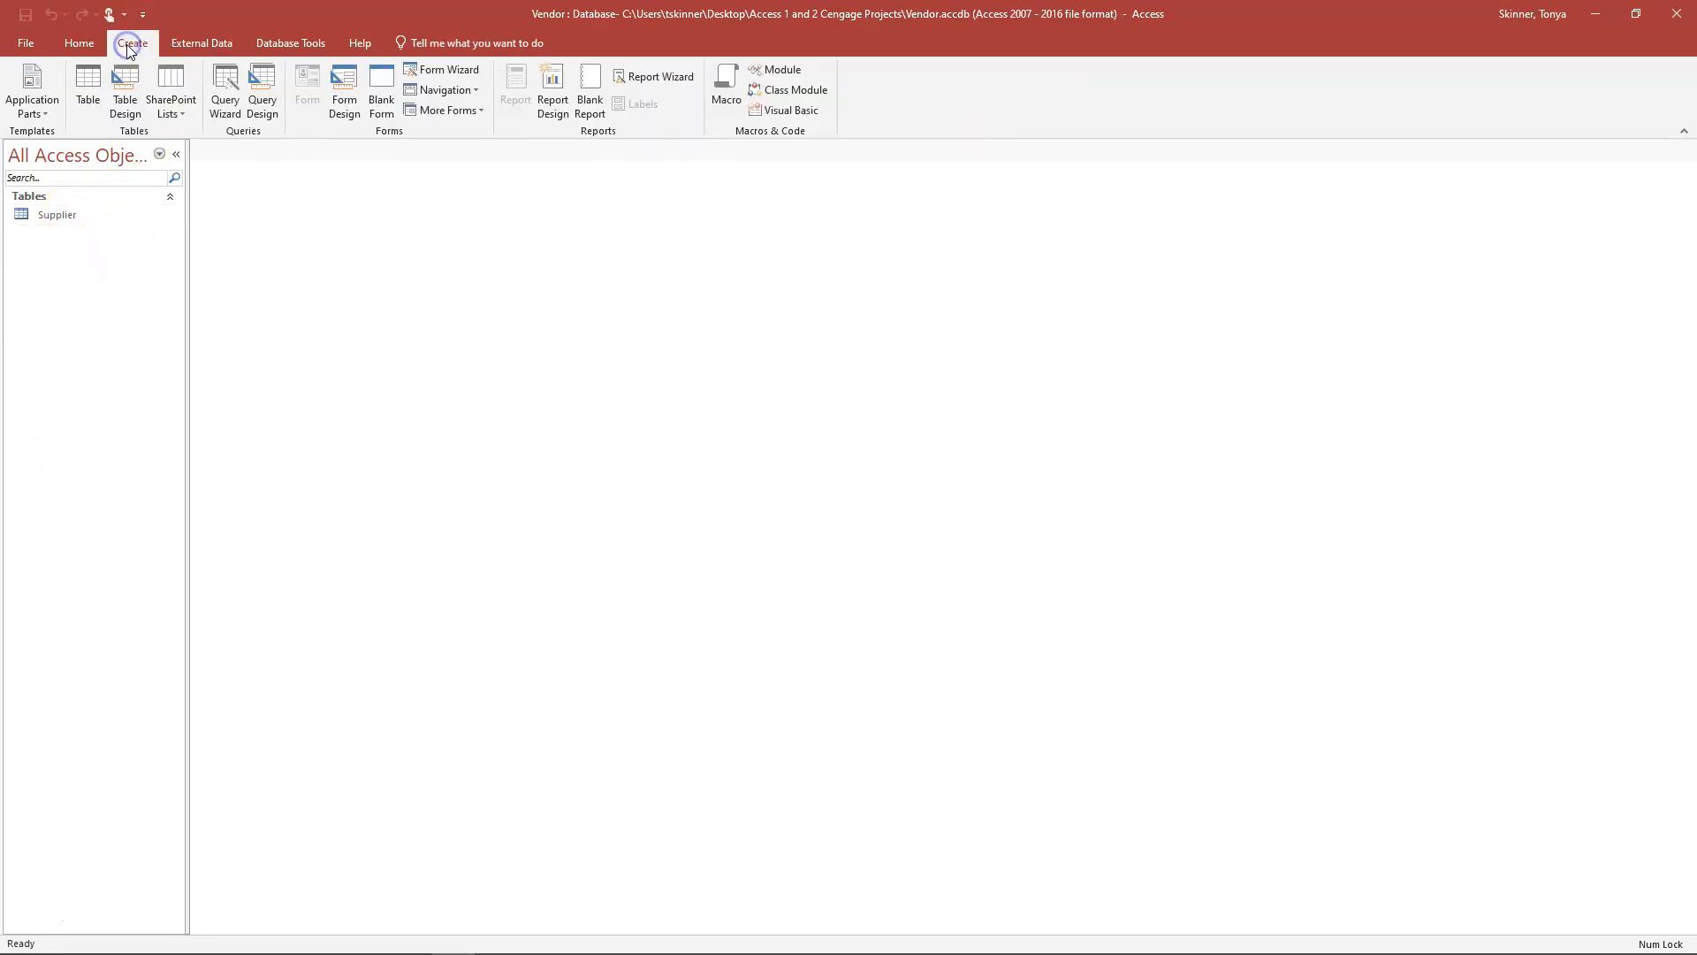
{"action": "left_click", "coordinate": [129, 103]}
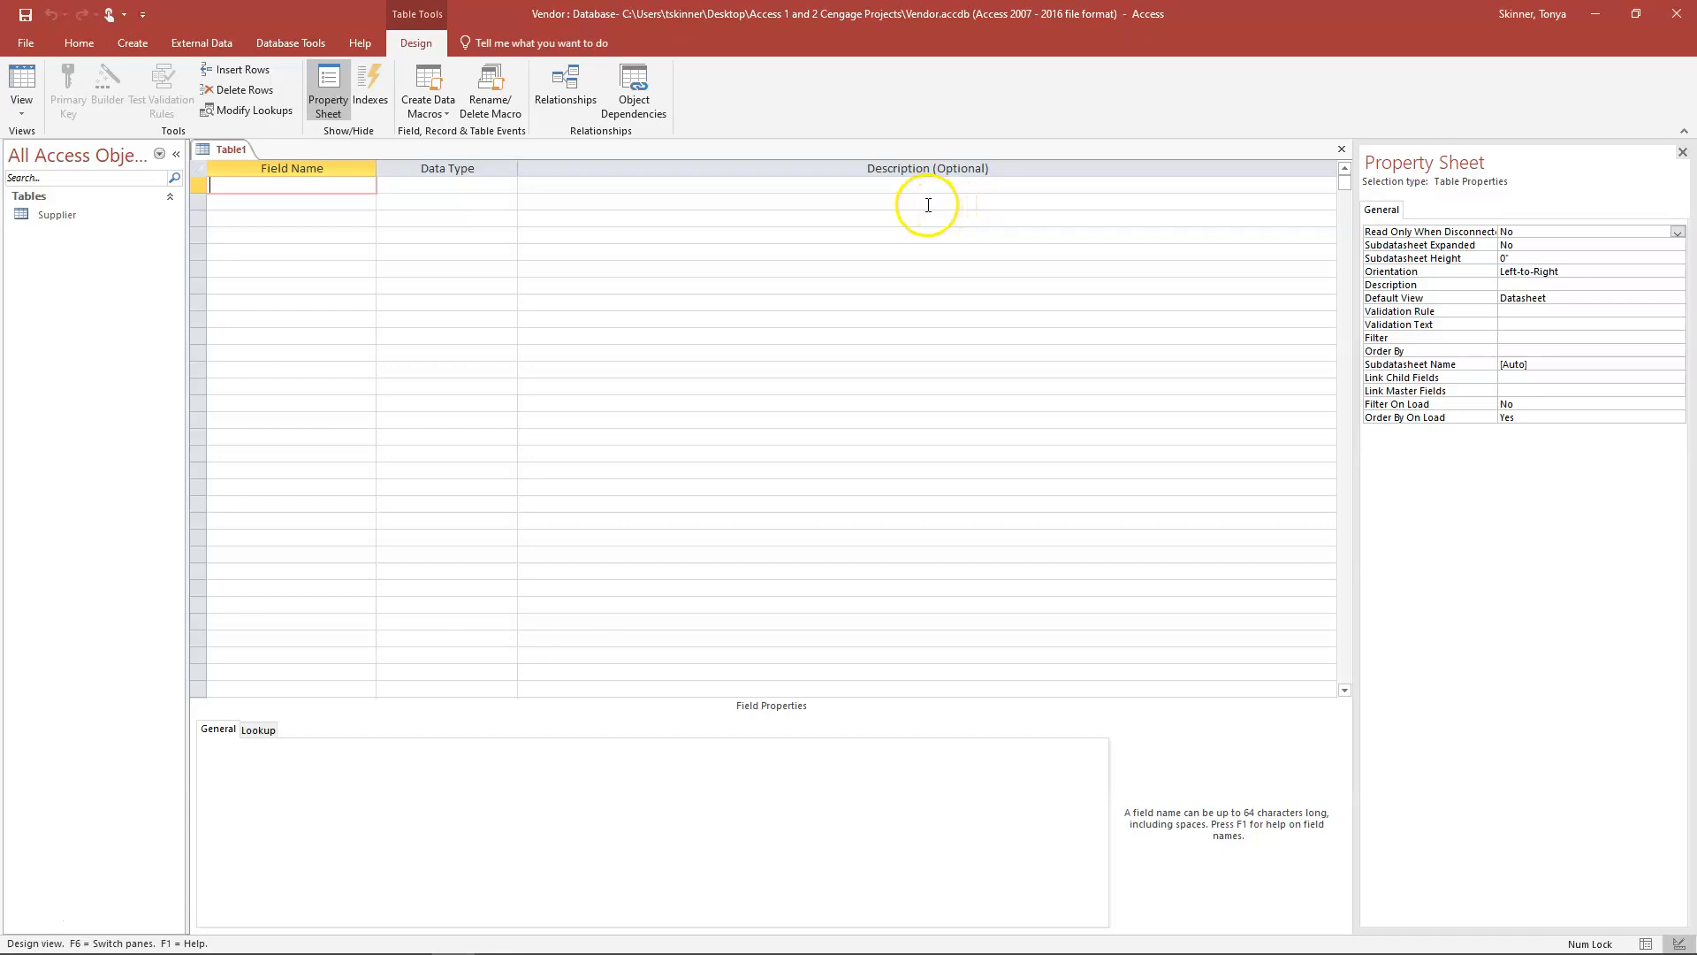
{"action": "left_click", "coordinate": [428, 185]}
{"action": "left_click", "coordinate": [396, 202]}
{"action": "left_click", "coordinate": [396, 218]}
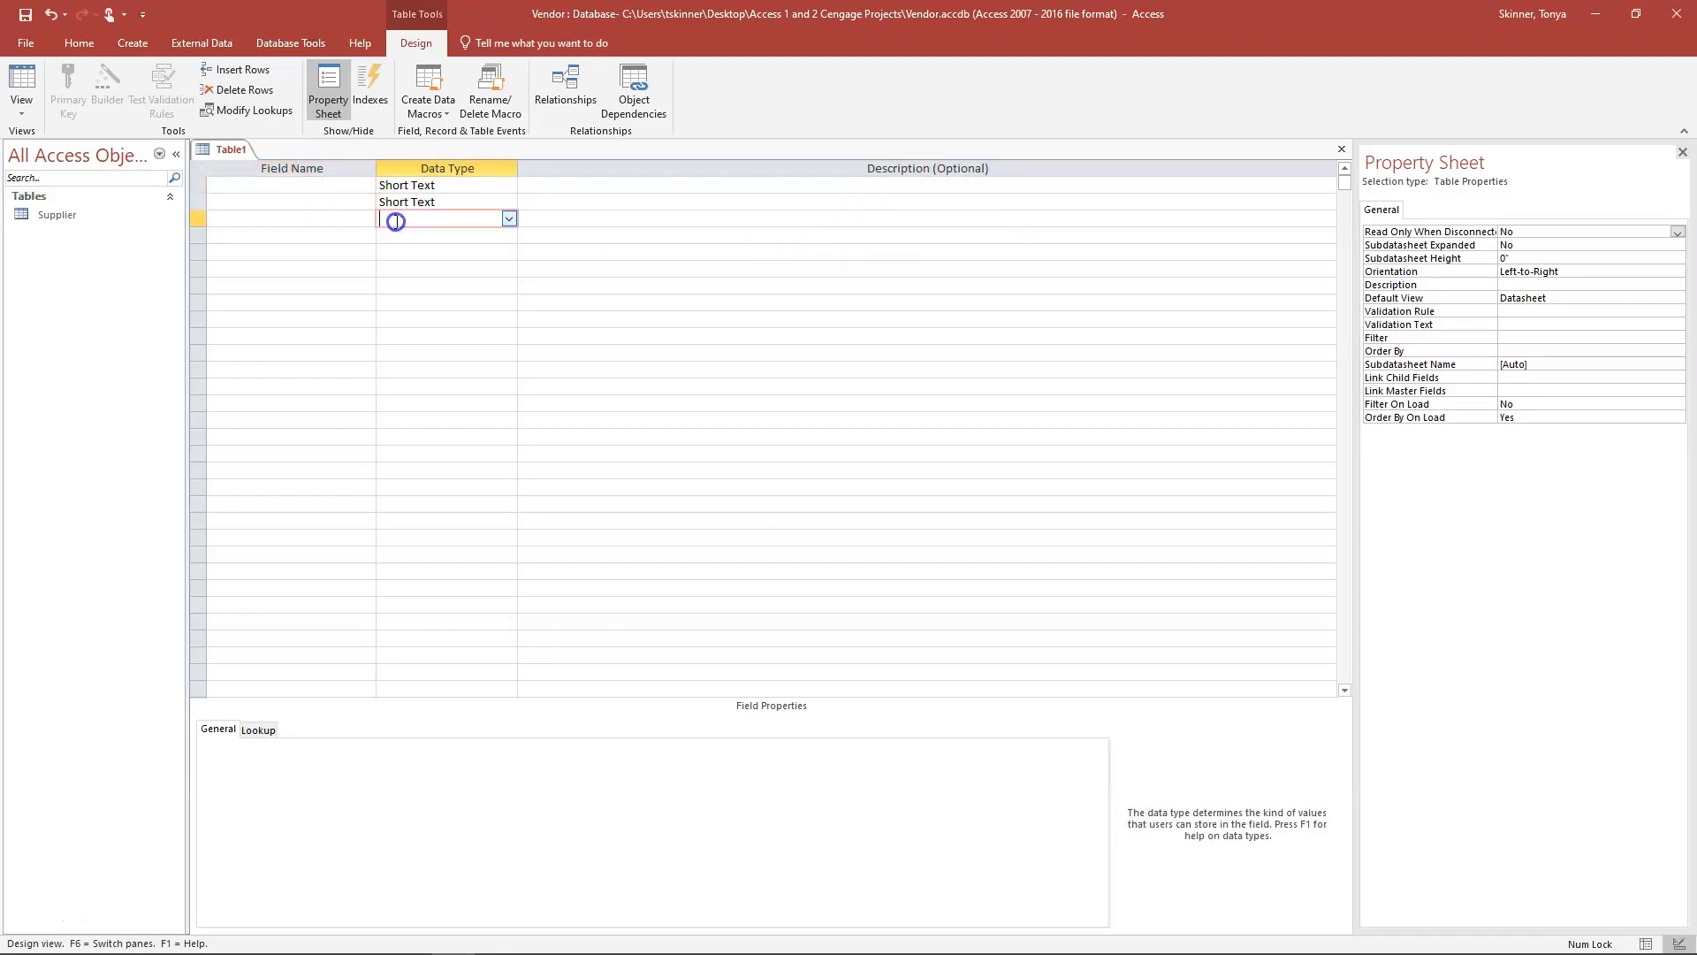
Name the three Short Text fields ProductID, SupplierID and ProductName, in that order.
{"action": "left_click", "coordinate": [336, 189]}
{"action": "type", "text": "ProductID"}
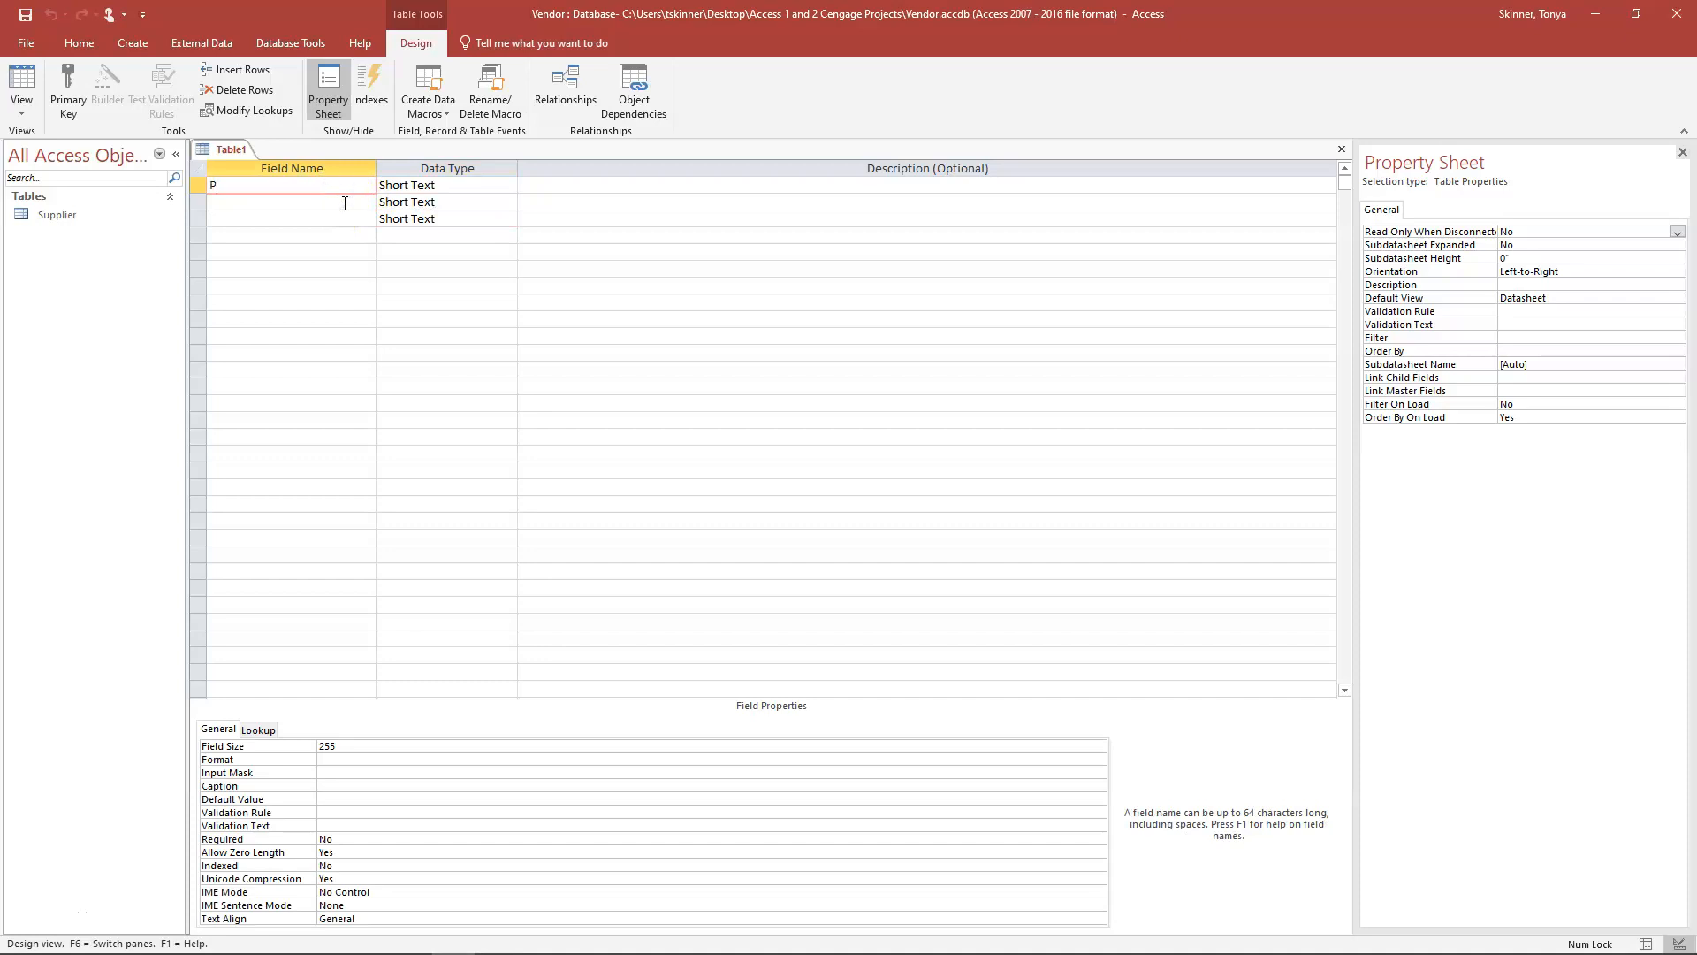
{"action": "key", "text": "Tab"}
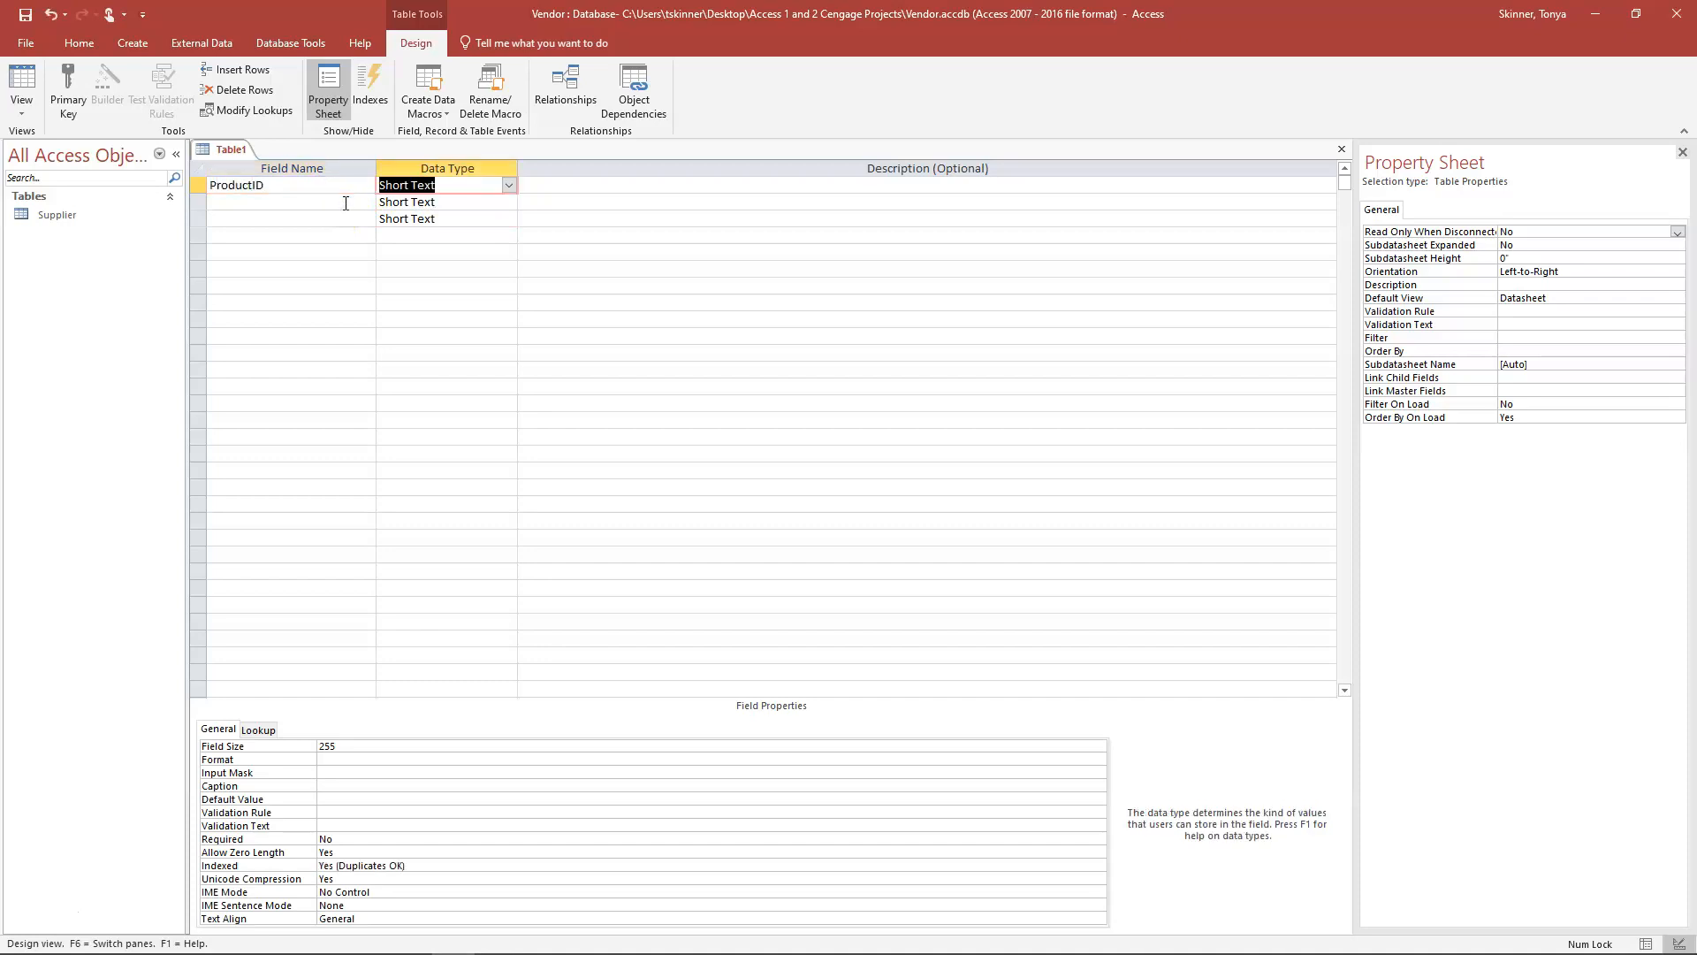
{"action": "left_click", "coordinate": [346, 204]}
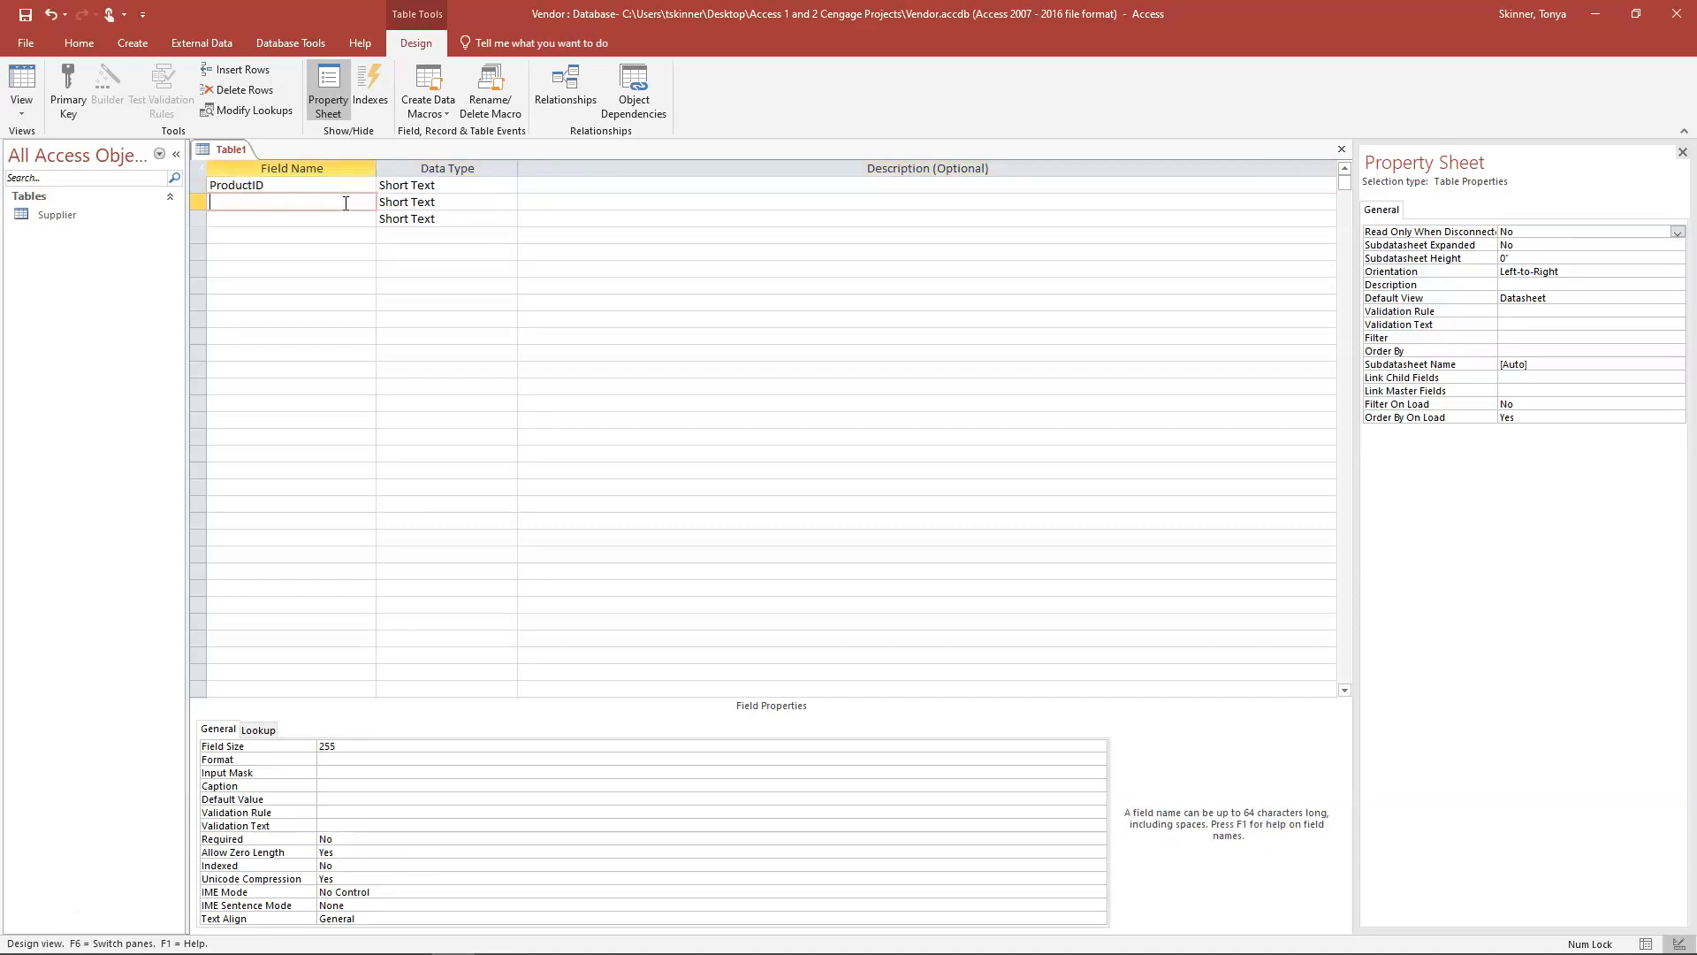
{"action": "type", "text": "SupplierID"}
{"action": "key", "text": "Tab"}
{"action": "key", "text": "Tab"}
{"action": "key", "text": "Tab"}
{"action": "type", "text": "ProductName"}
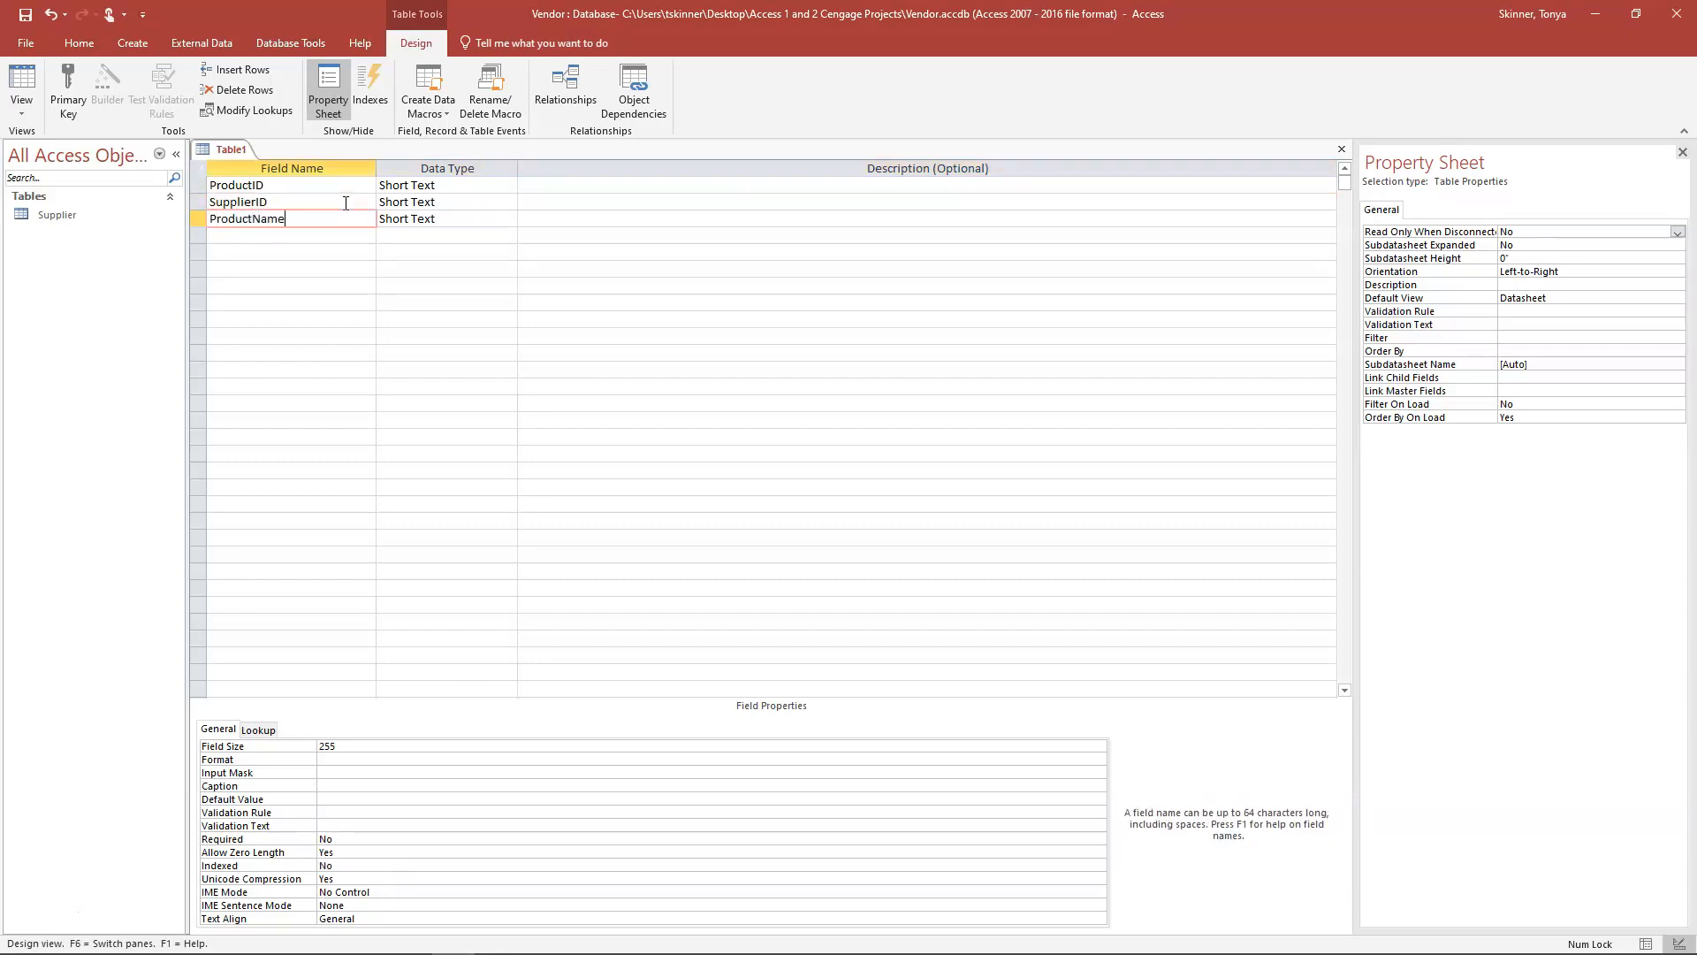
{"action": "key", "text": "Tab"}
{"action": "key", "text": "Tab"}
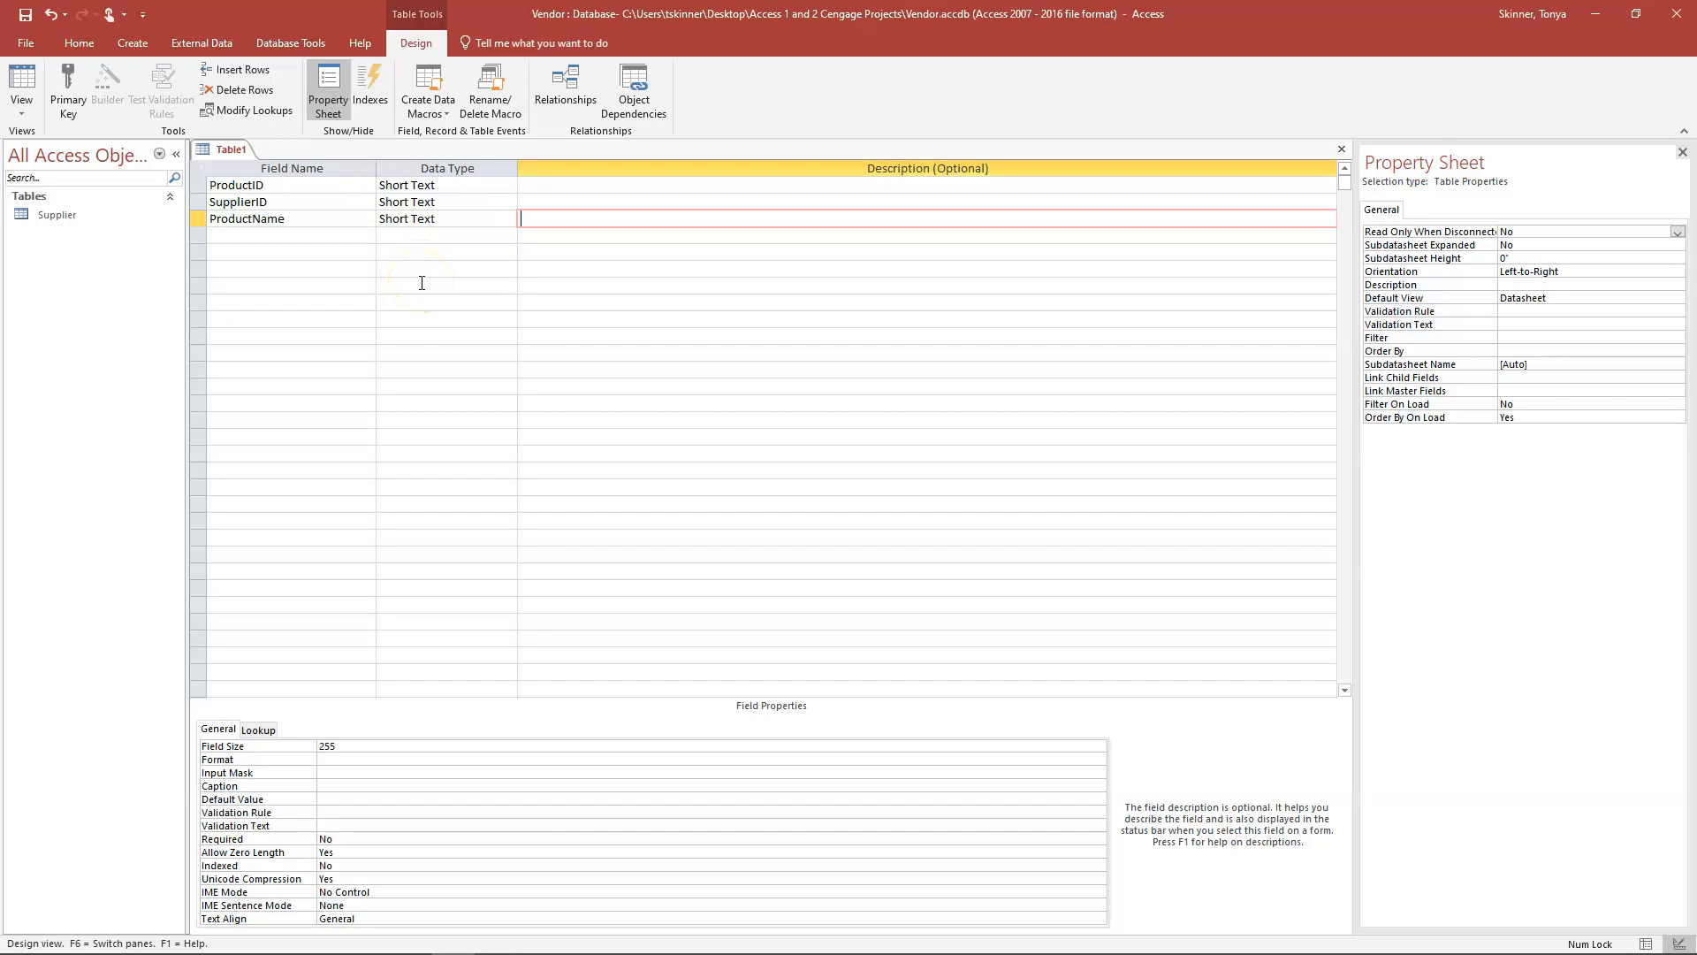
Make ProductID the table's primary key and give it the description "Primary key".
{"action": "left_click", "coordinate": [295, 183]}
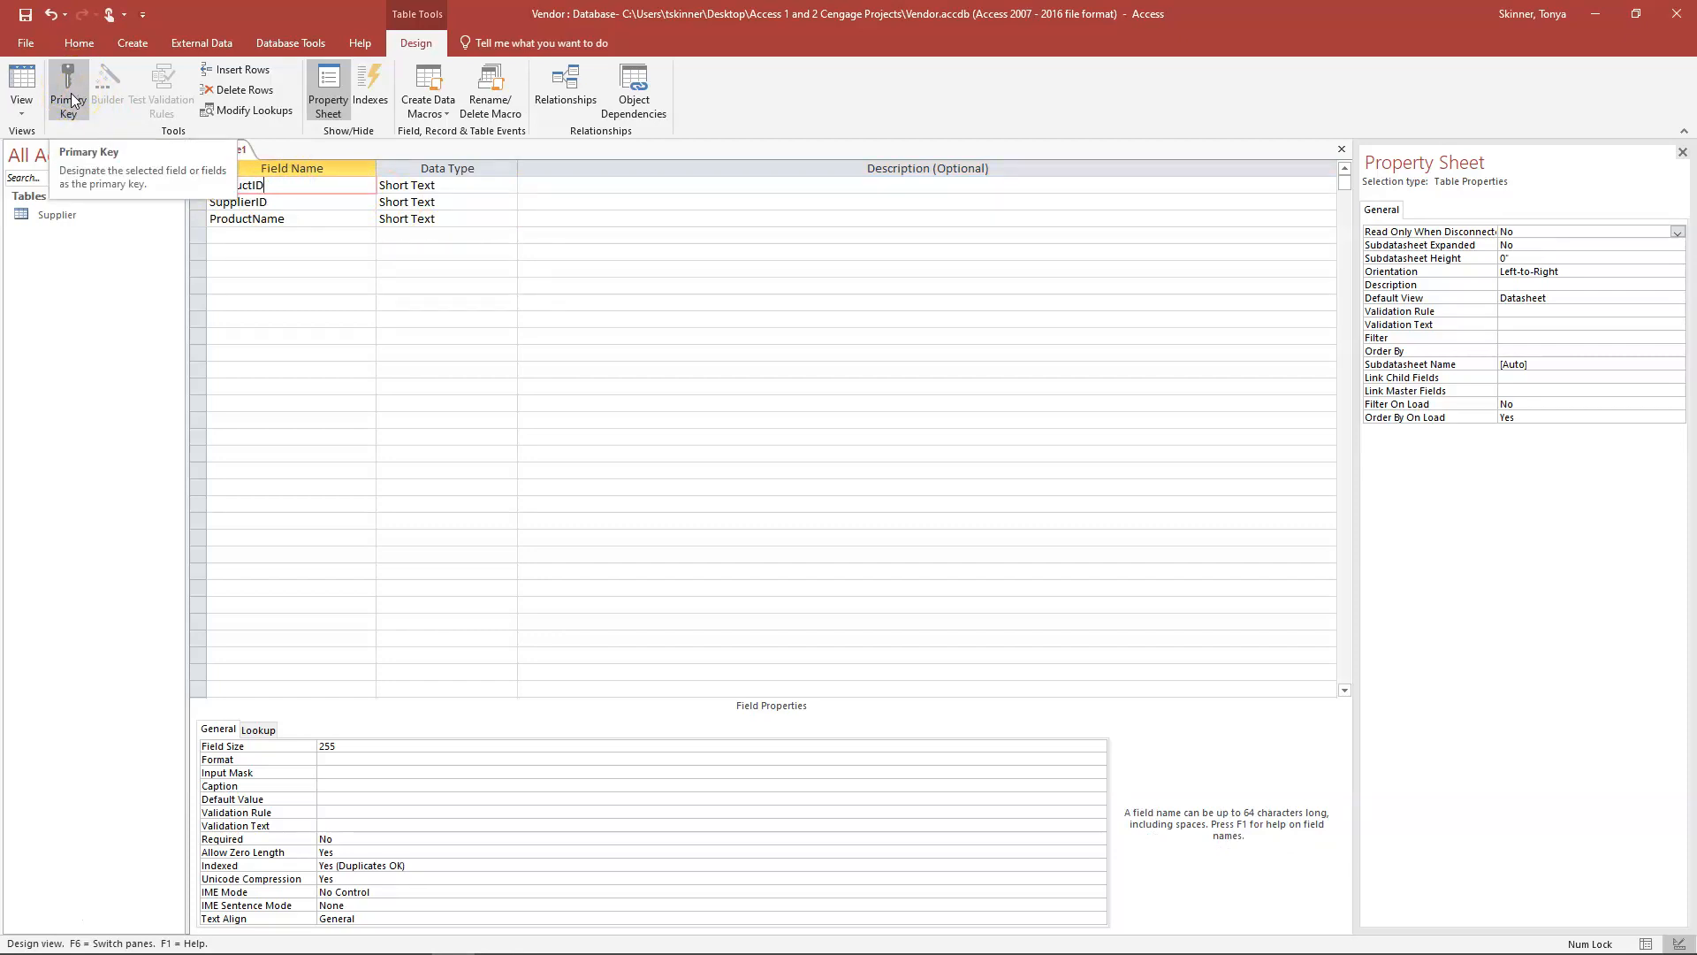
{"action": "left_click", "coordinate": [71, 99]}
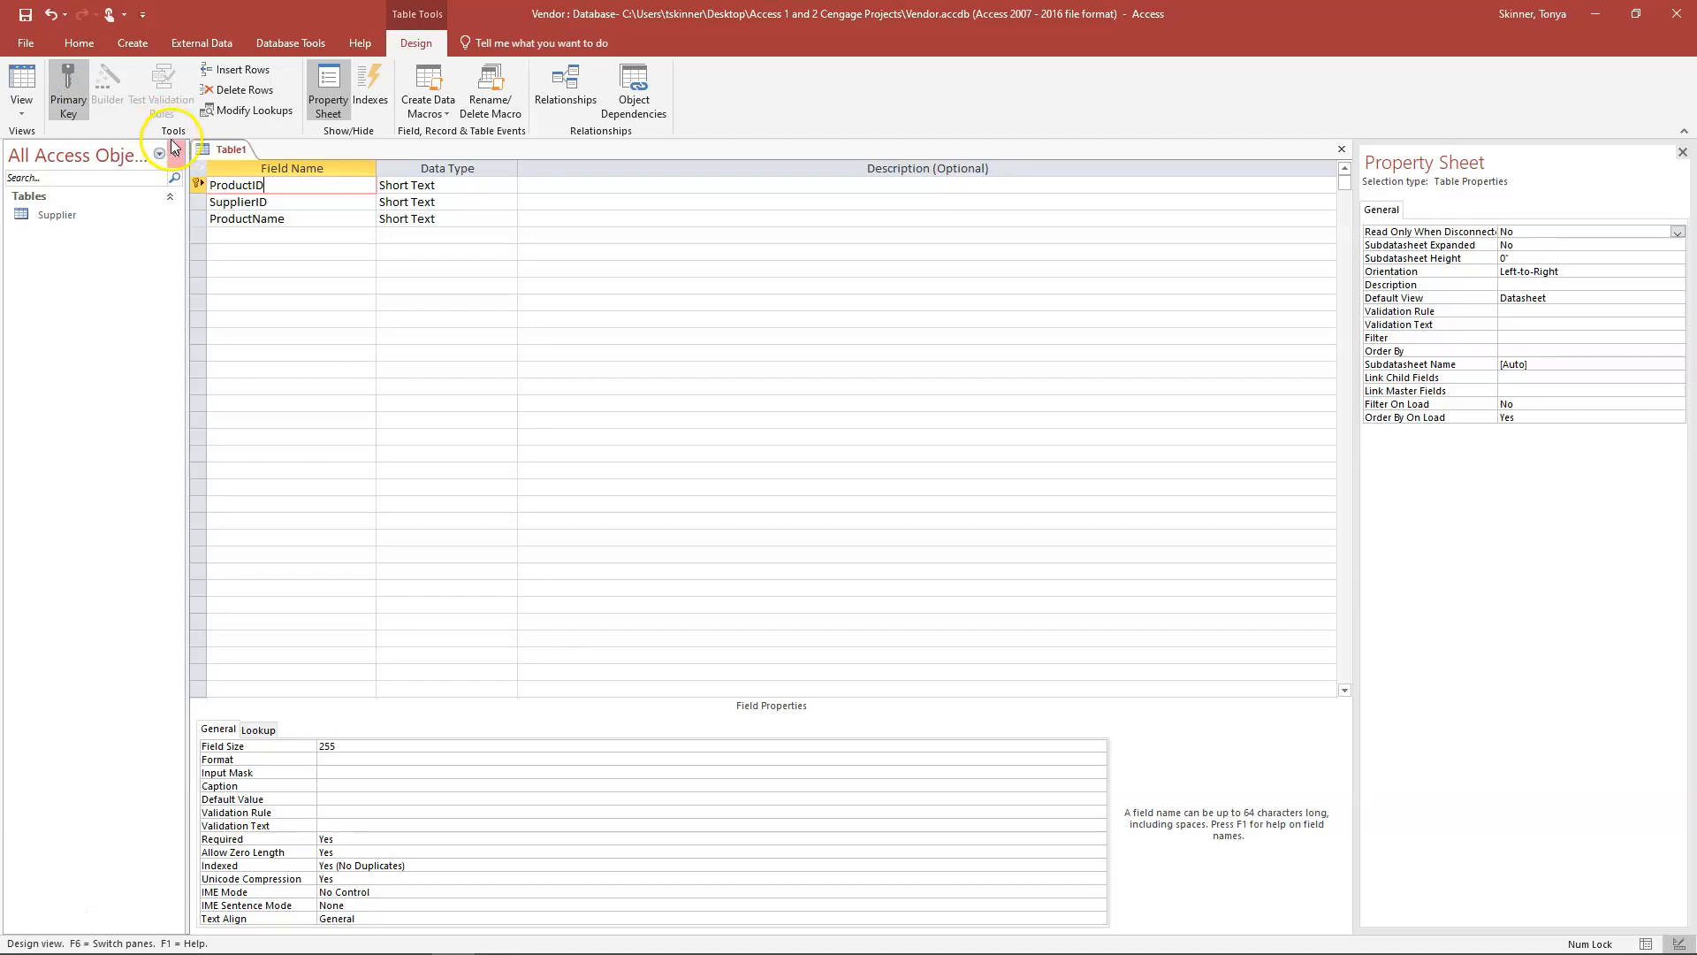
{"action": "left_click", "coordinate": [550, 187]}
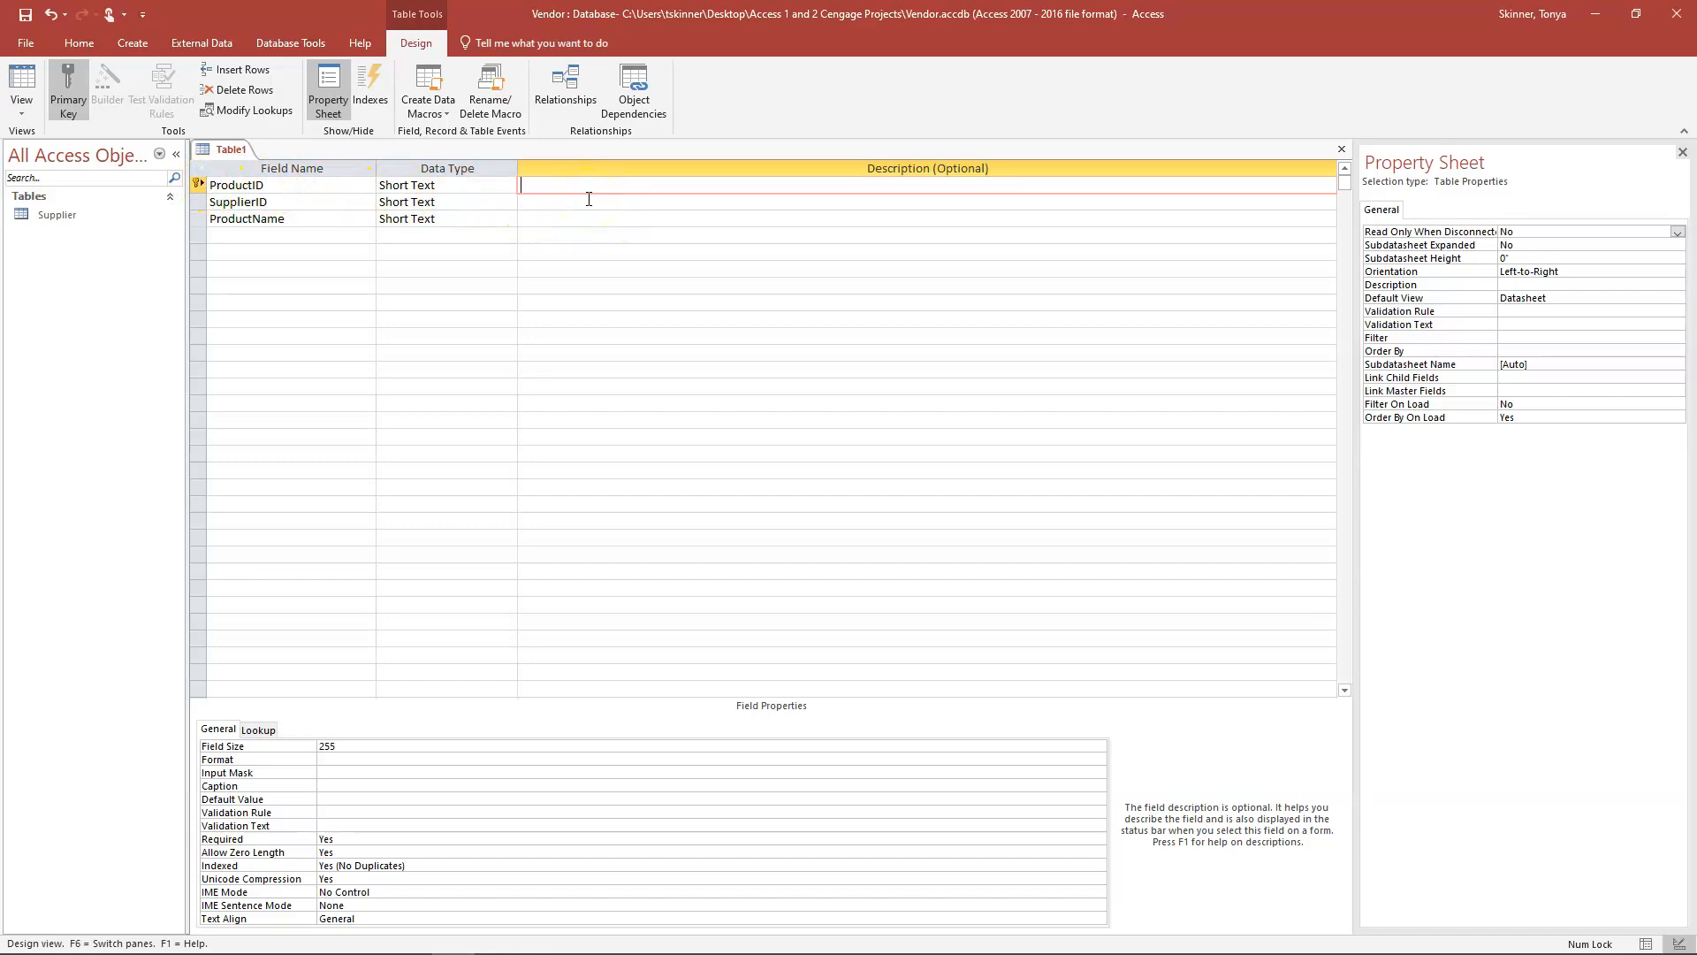
{"action": "type", "text": "Primary key"}
Give the SupplierID field the description "Foreign key".
{"action": "left_click", "coordinate": [627, 204]}
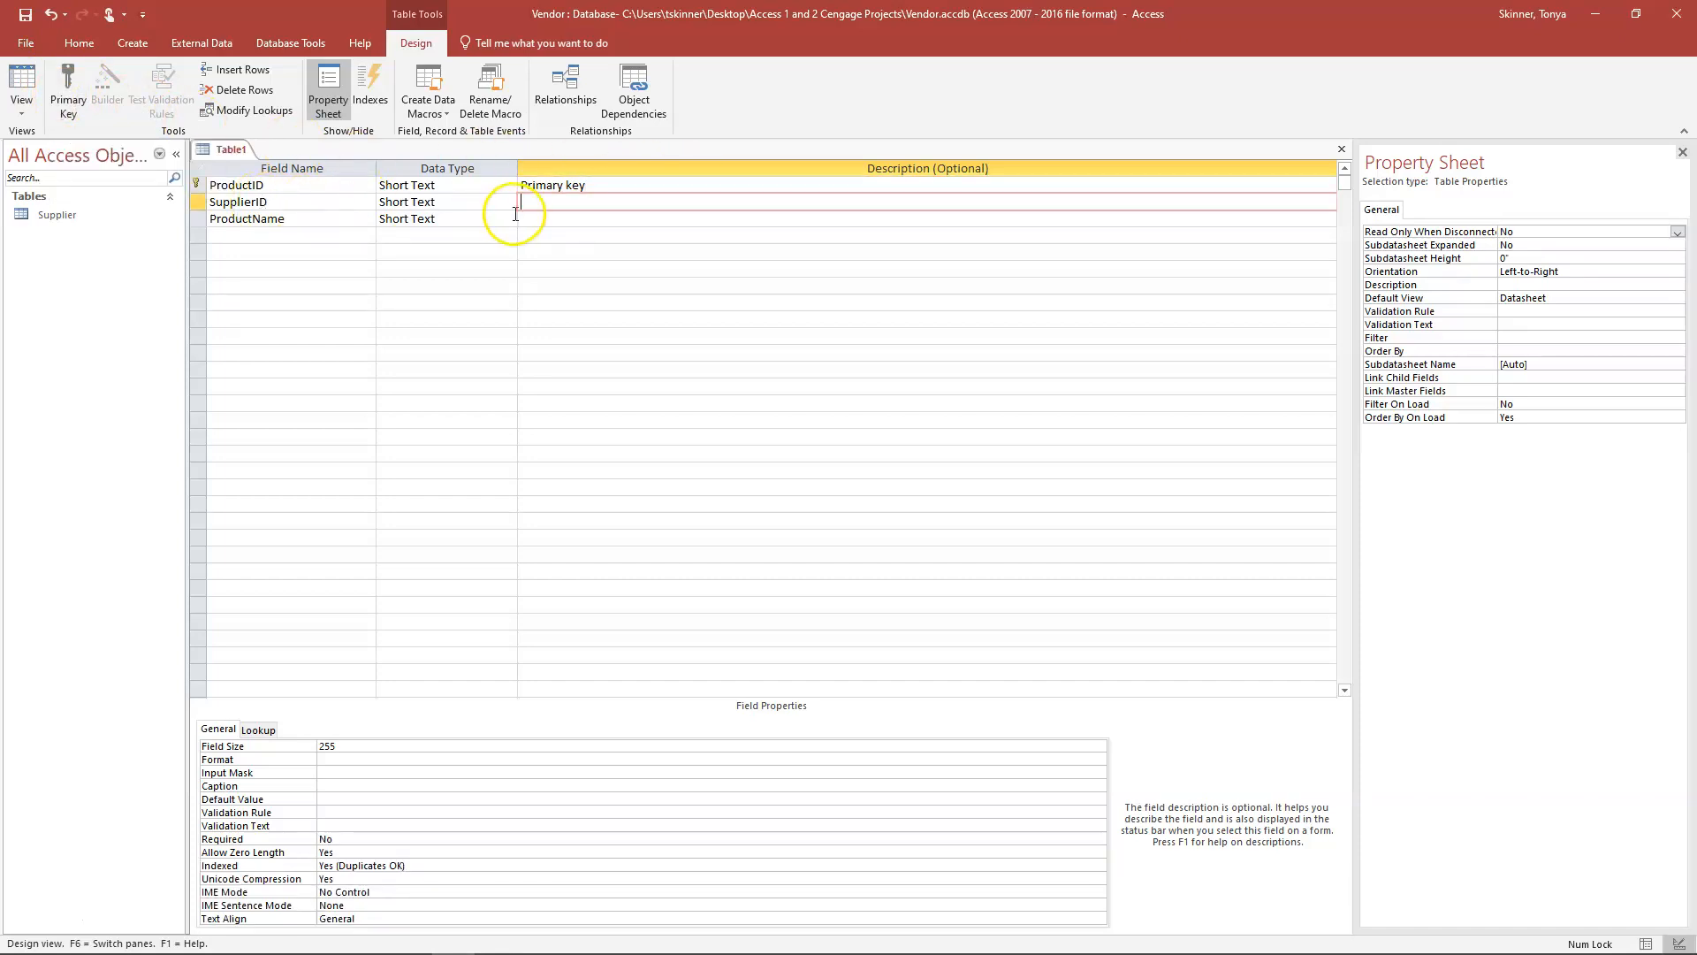
{"action": "type", "text": "Fo"}
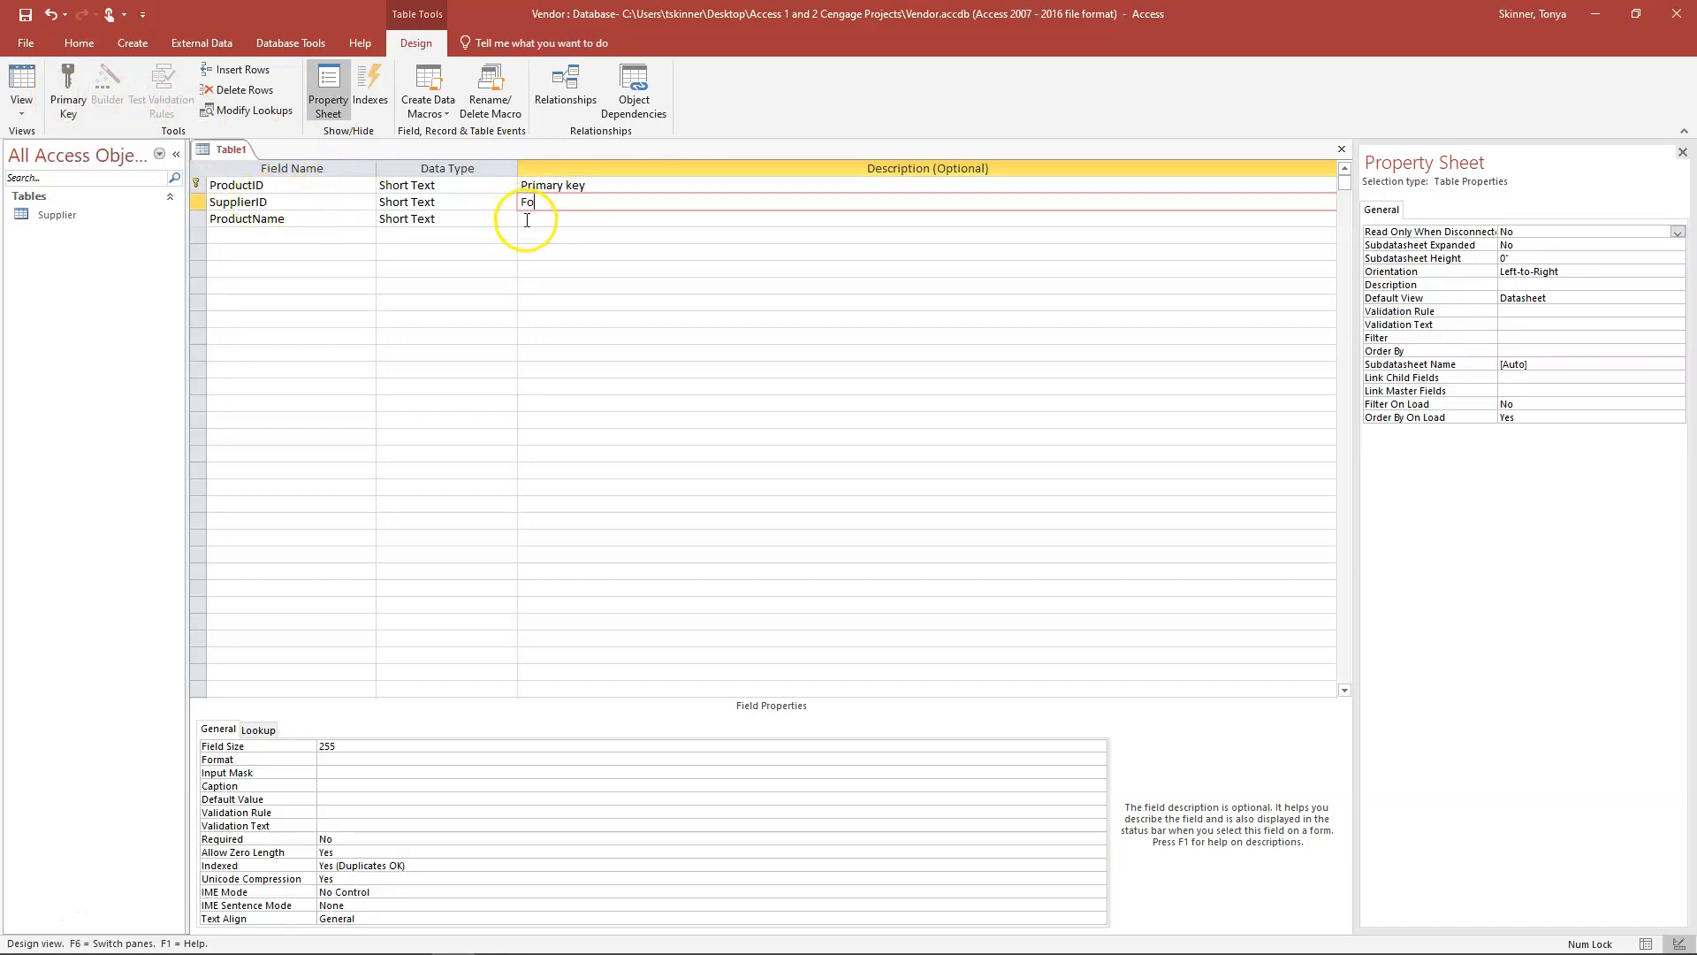
{"action": "type", "text": "reign key"}
{"action": "key", "text": "Tab"}
{"action": "left_click", "coordinate": [565, 203]}
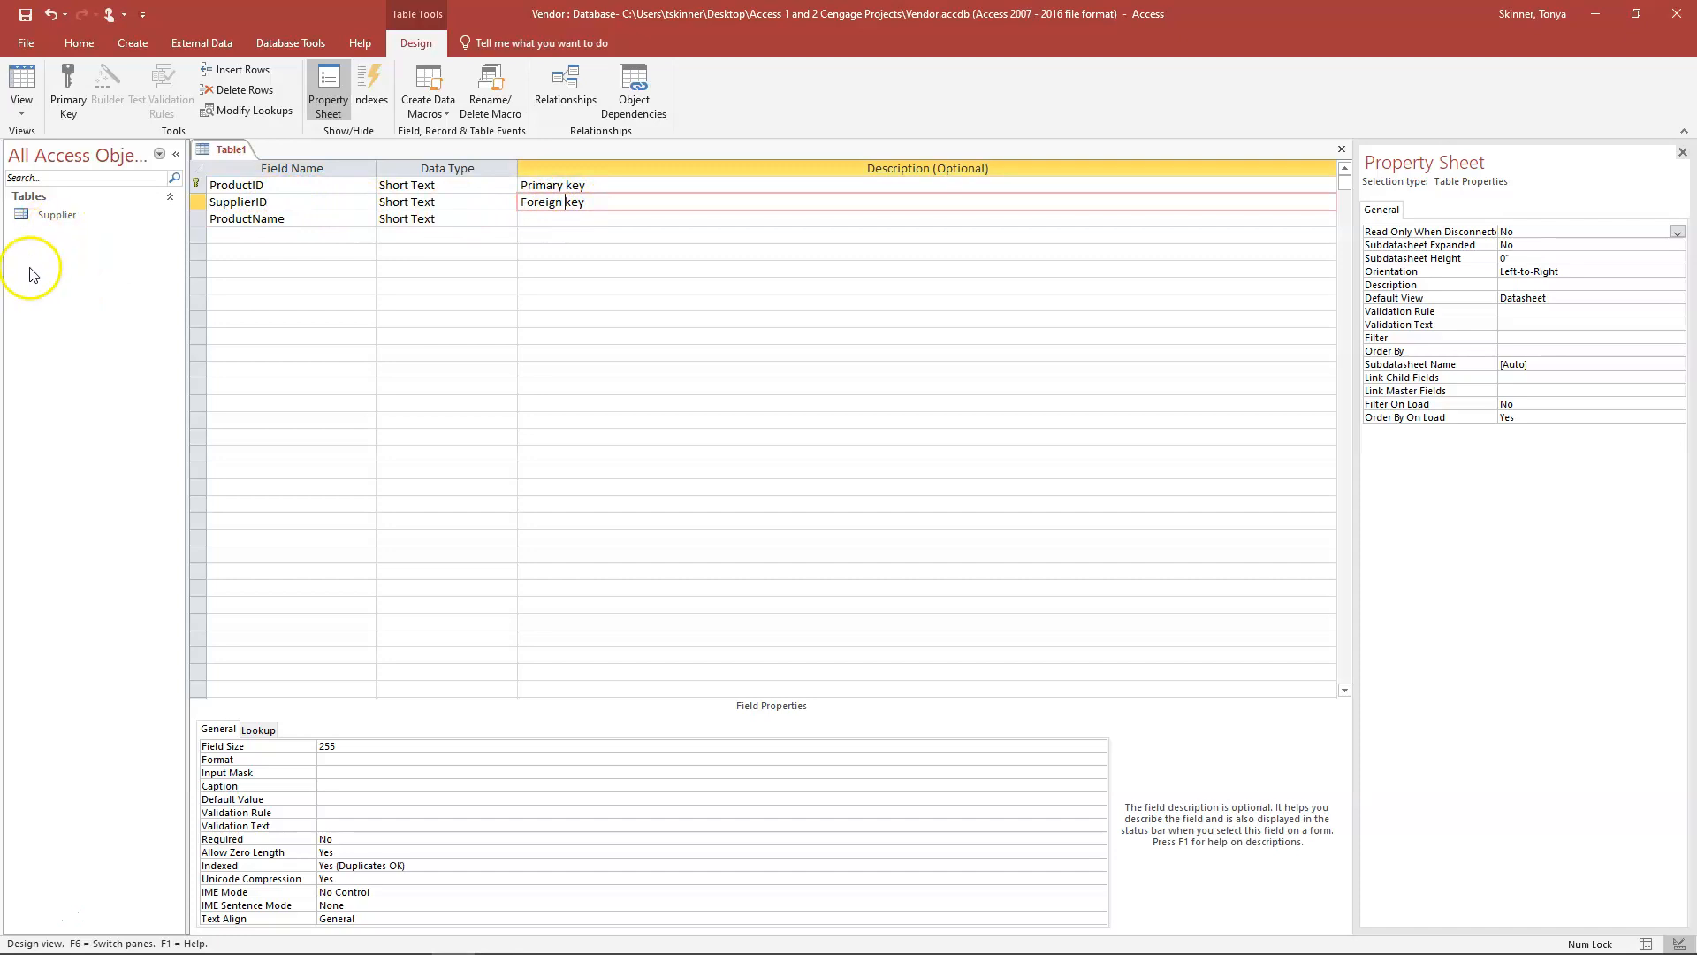
{"action": "left_click", "coordinate": [599, 201]}
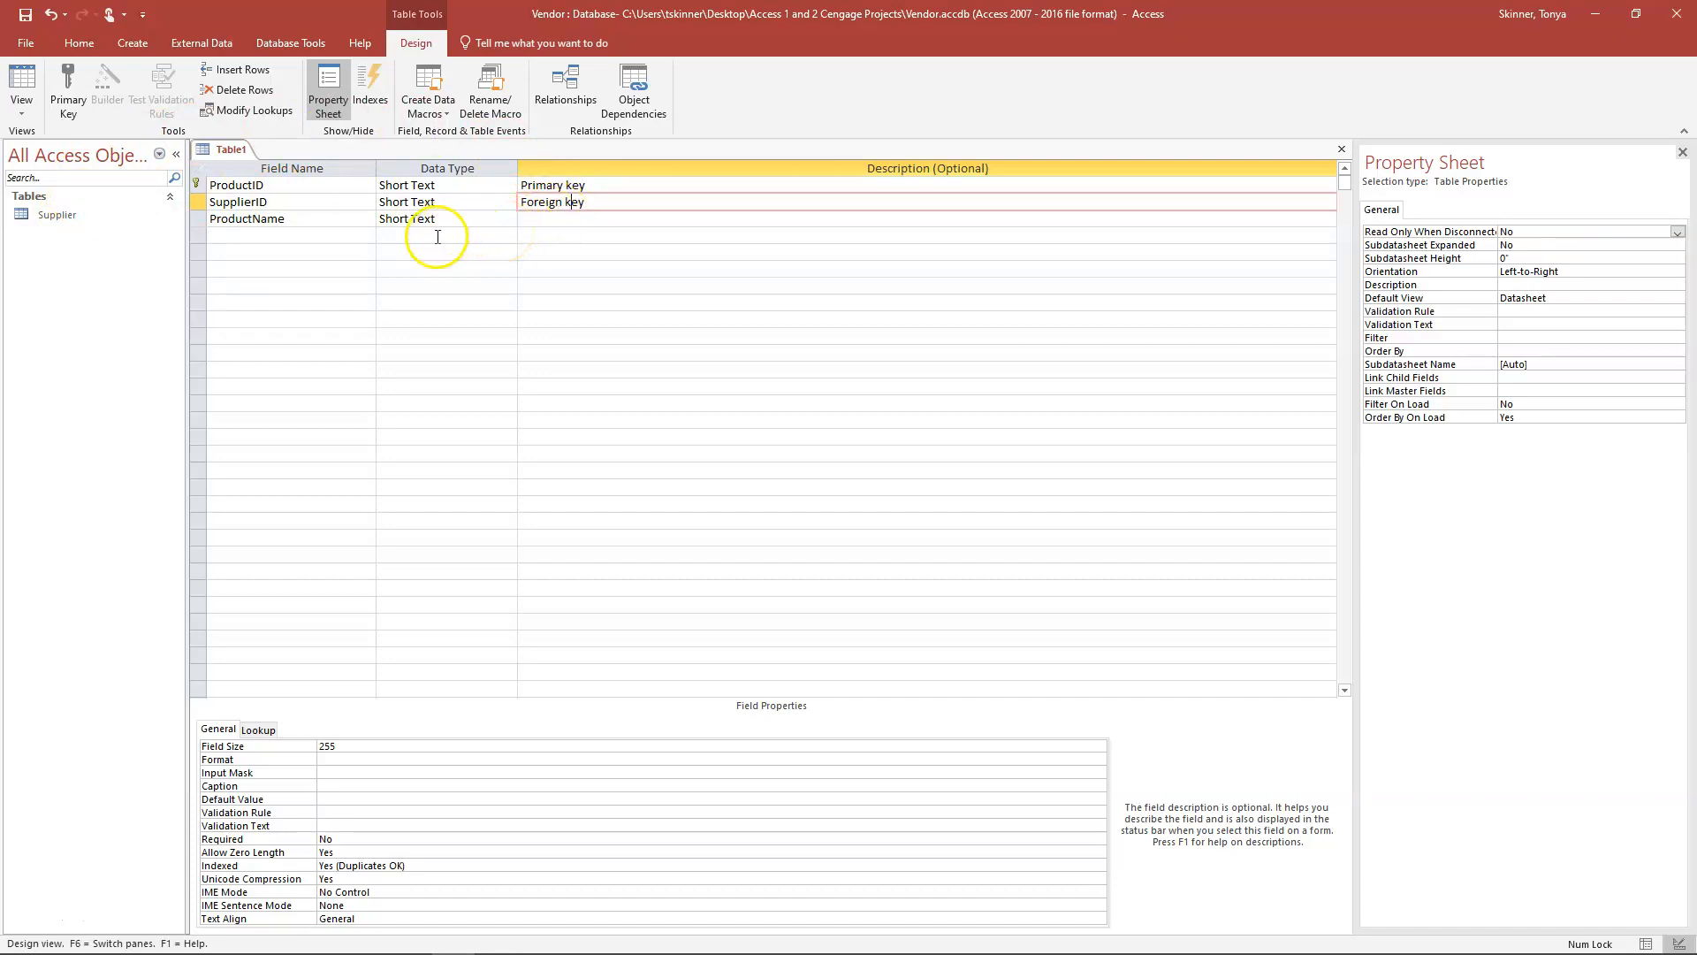
Add a Price field with the Currency data type below ProductName.
{"action": "left_click", "coordinate": [335, 238]}
{"action": "type", "text": "Price"}
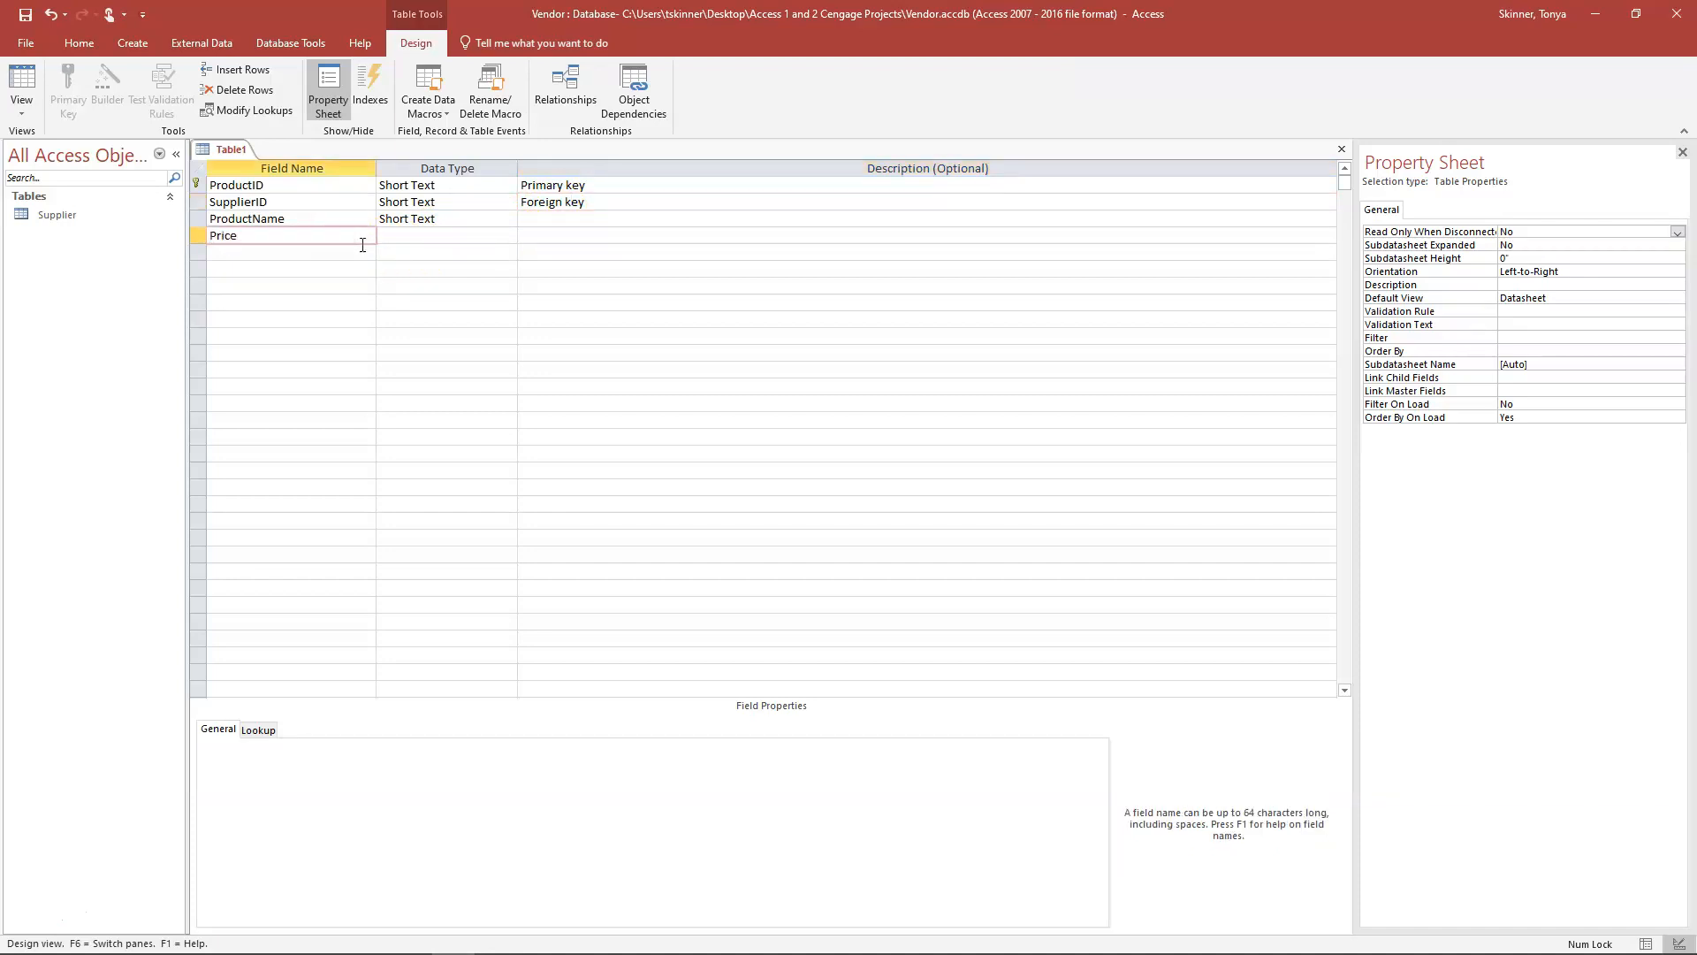
{"action": "key", "text": "Tab"}
{"action": "type", "text": "cu"}
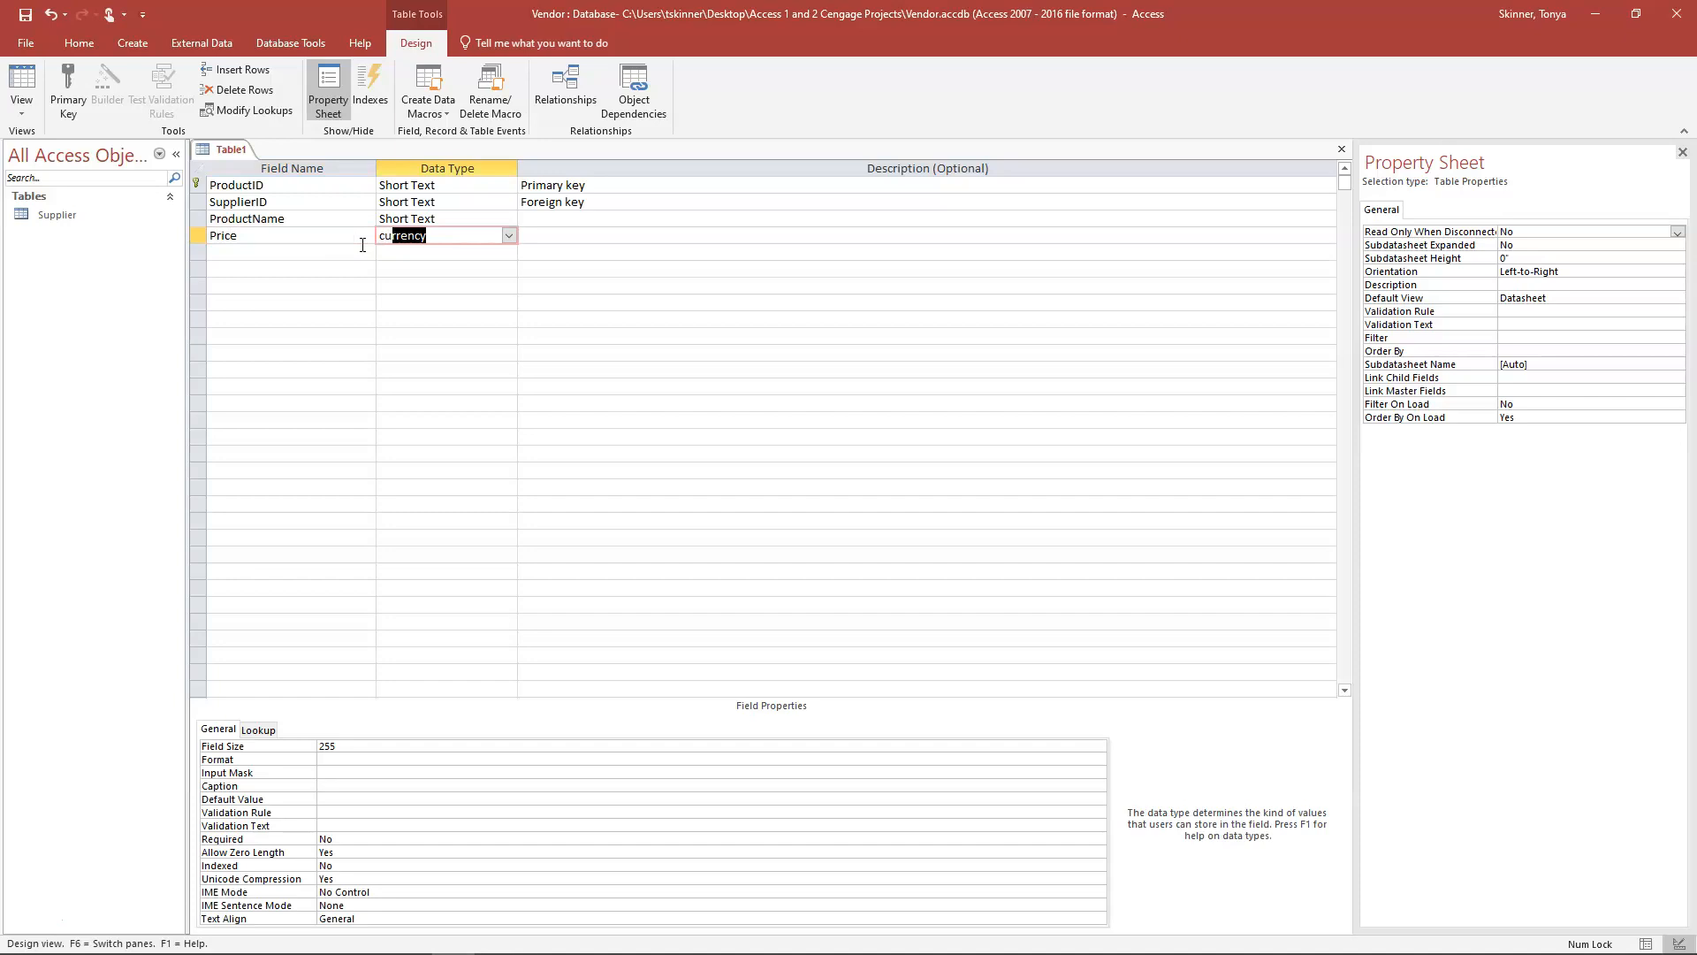
{"action": "key", "text": "Tab"}
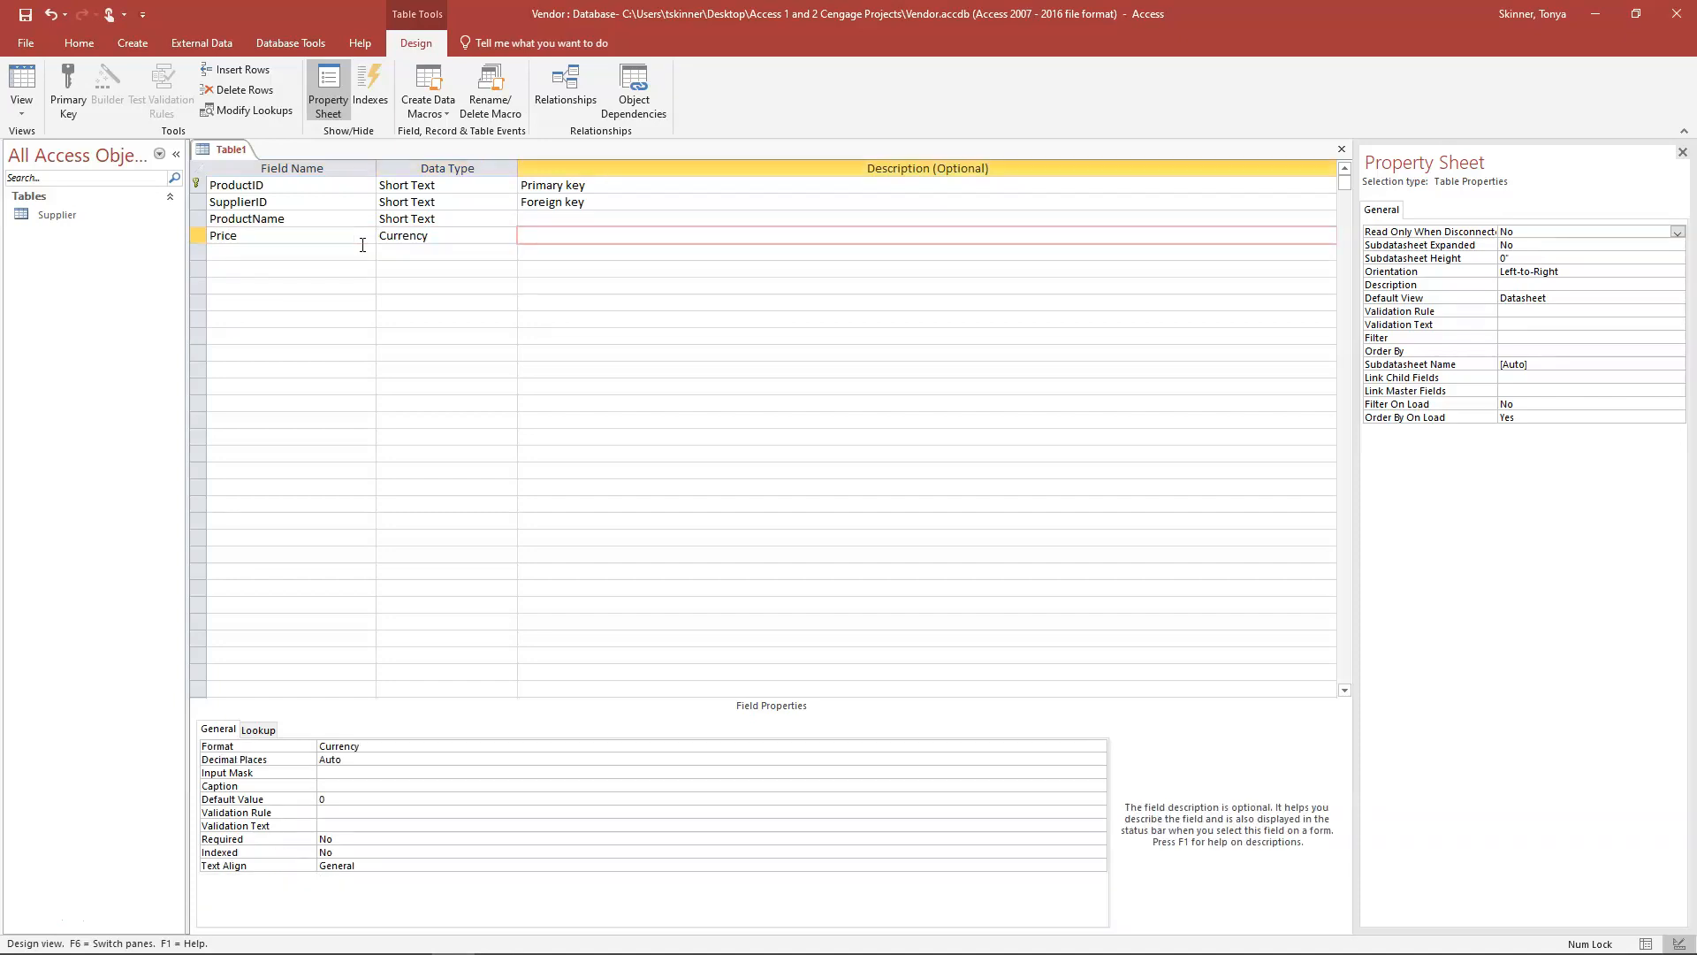
{"action": "key", "text": "Tab"}
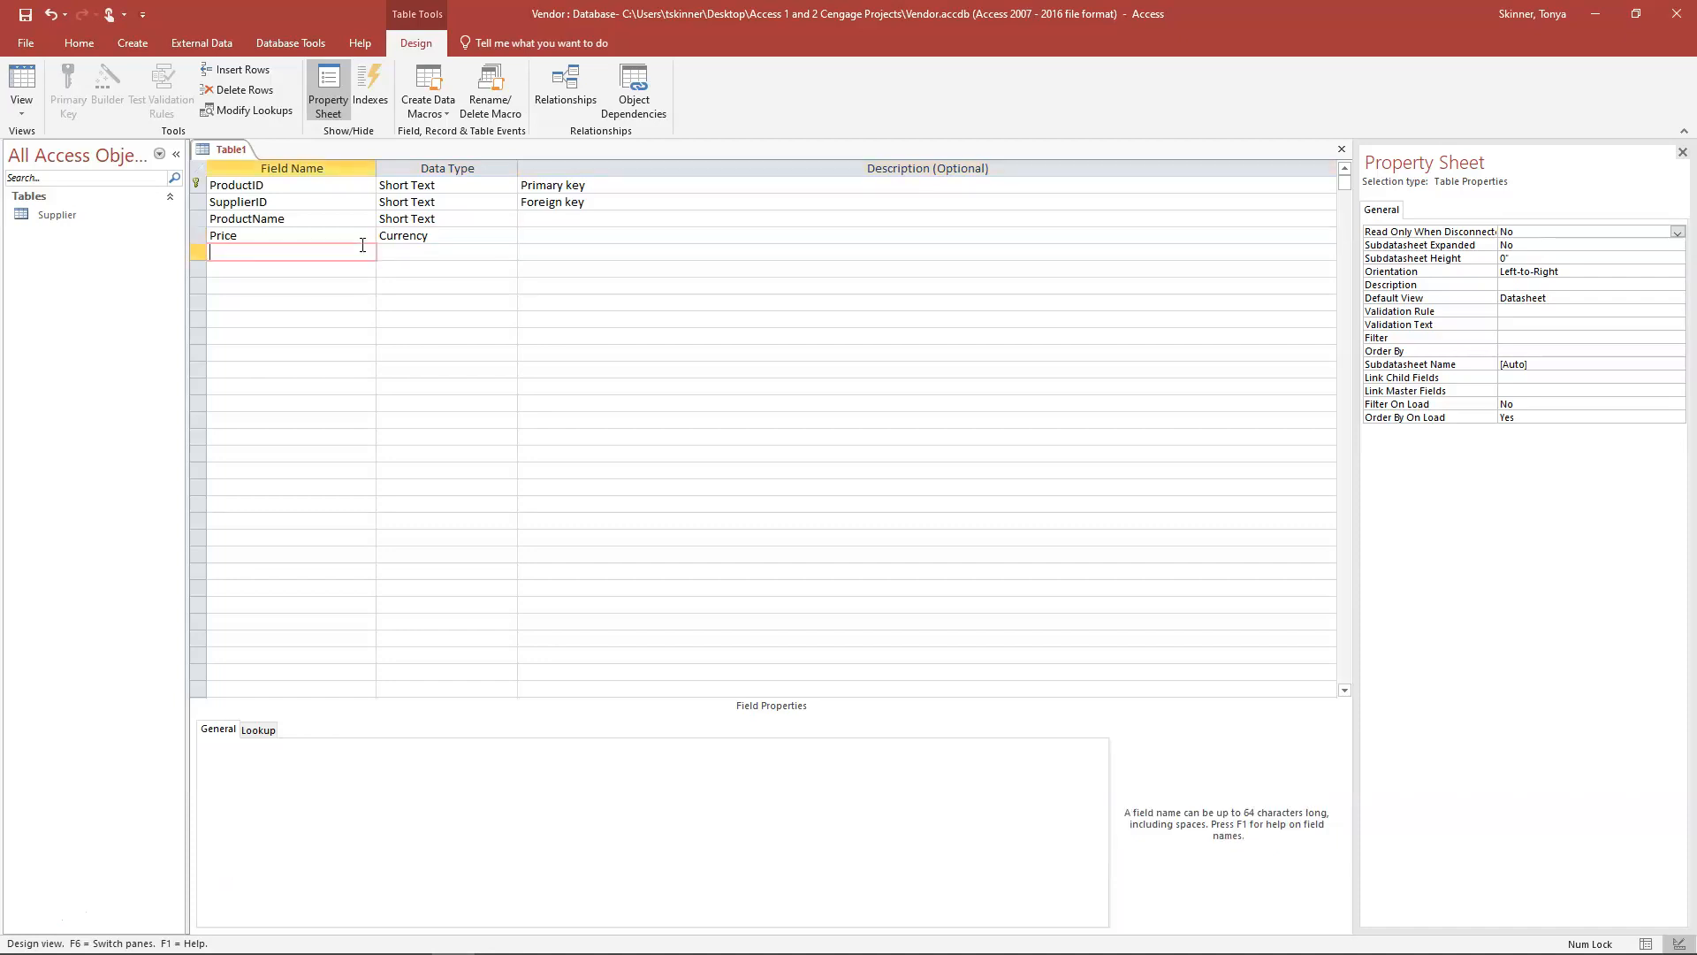
Add two Yes/No fields named TempControl and Sterile below the Price field.
{"action": "type", "text": "TempConr"}
{"action": "type", "text": "rol"}
{"action": "key", "text": "Tab"}
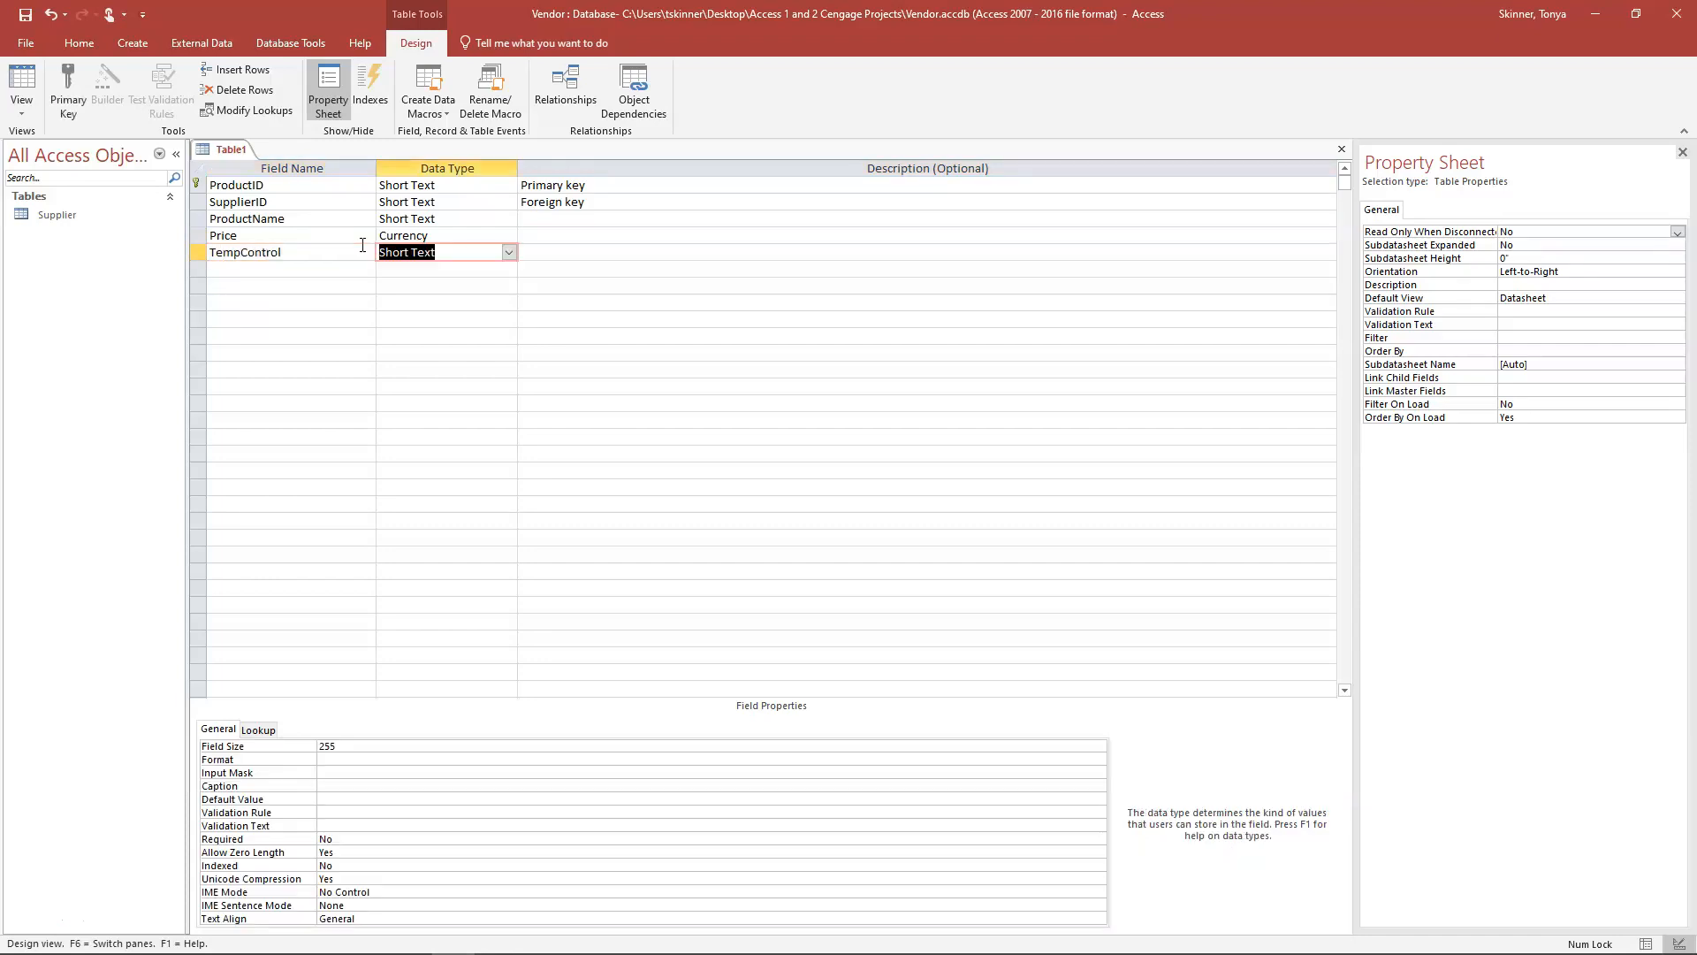
{"action": "type", "text": "y"}
{"action": "key", "text": "Tab"}
{"action": "key", "text": "Tab"}
{"action": "type", "text": "Sterile"}
{"action": "key", "text": "Tab"}
{"action": "type", "text": "y"}
{"action": "key", "text": "Tab"}
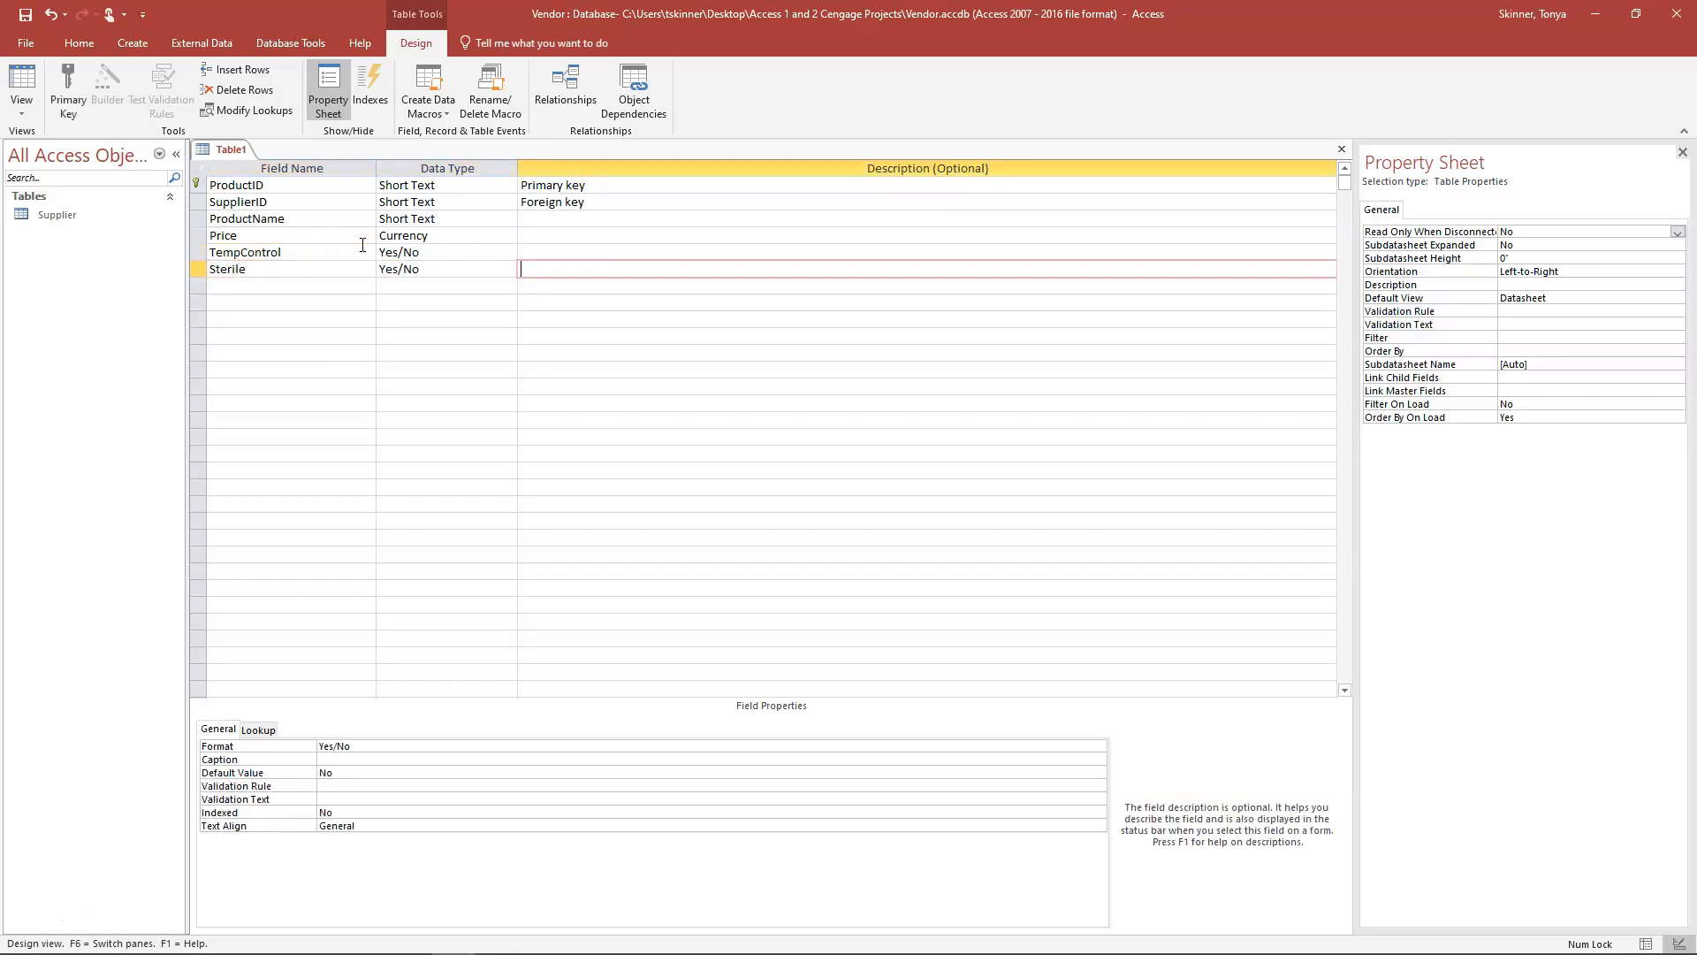
{"action": "key", "text": "Tab"}
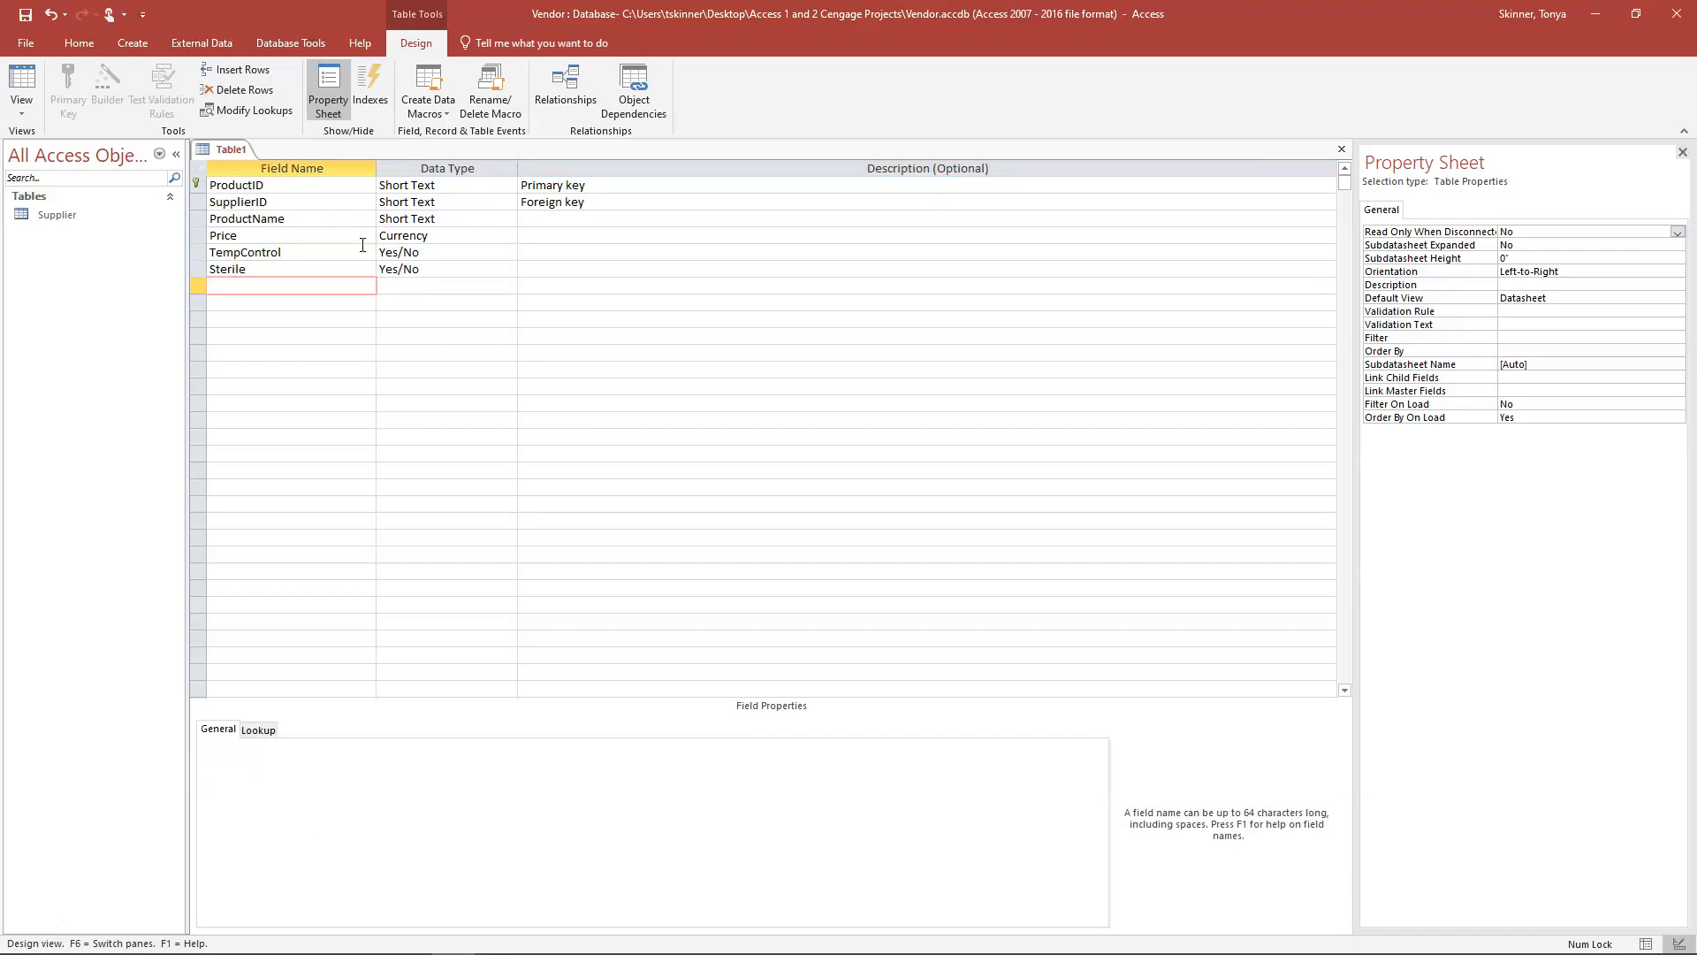
Add a Units field with the Number data type below Sterile.
{"action": "type", "text": "Units"}
{"action": "key", "text": "Tab"}
{"action": "type", "text": "n"}
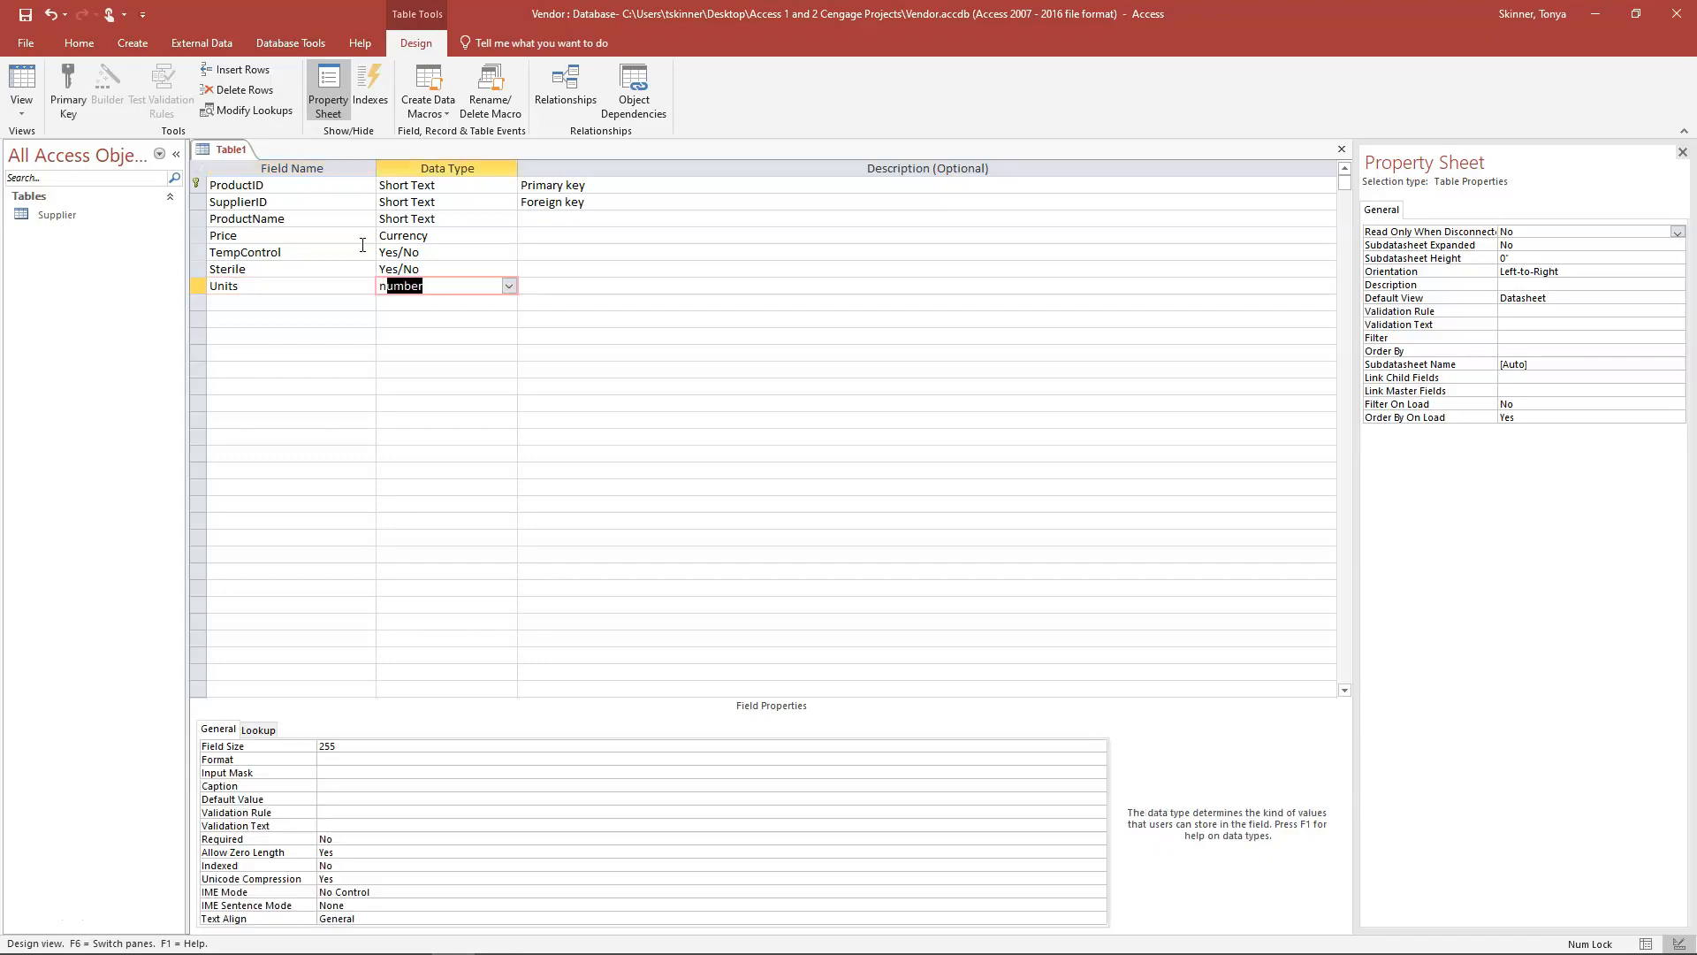
{"action": "key", "text": "Tab"}
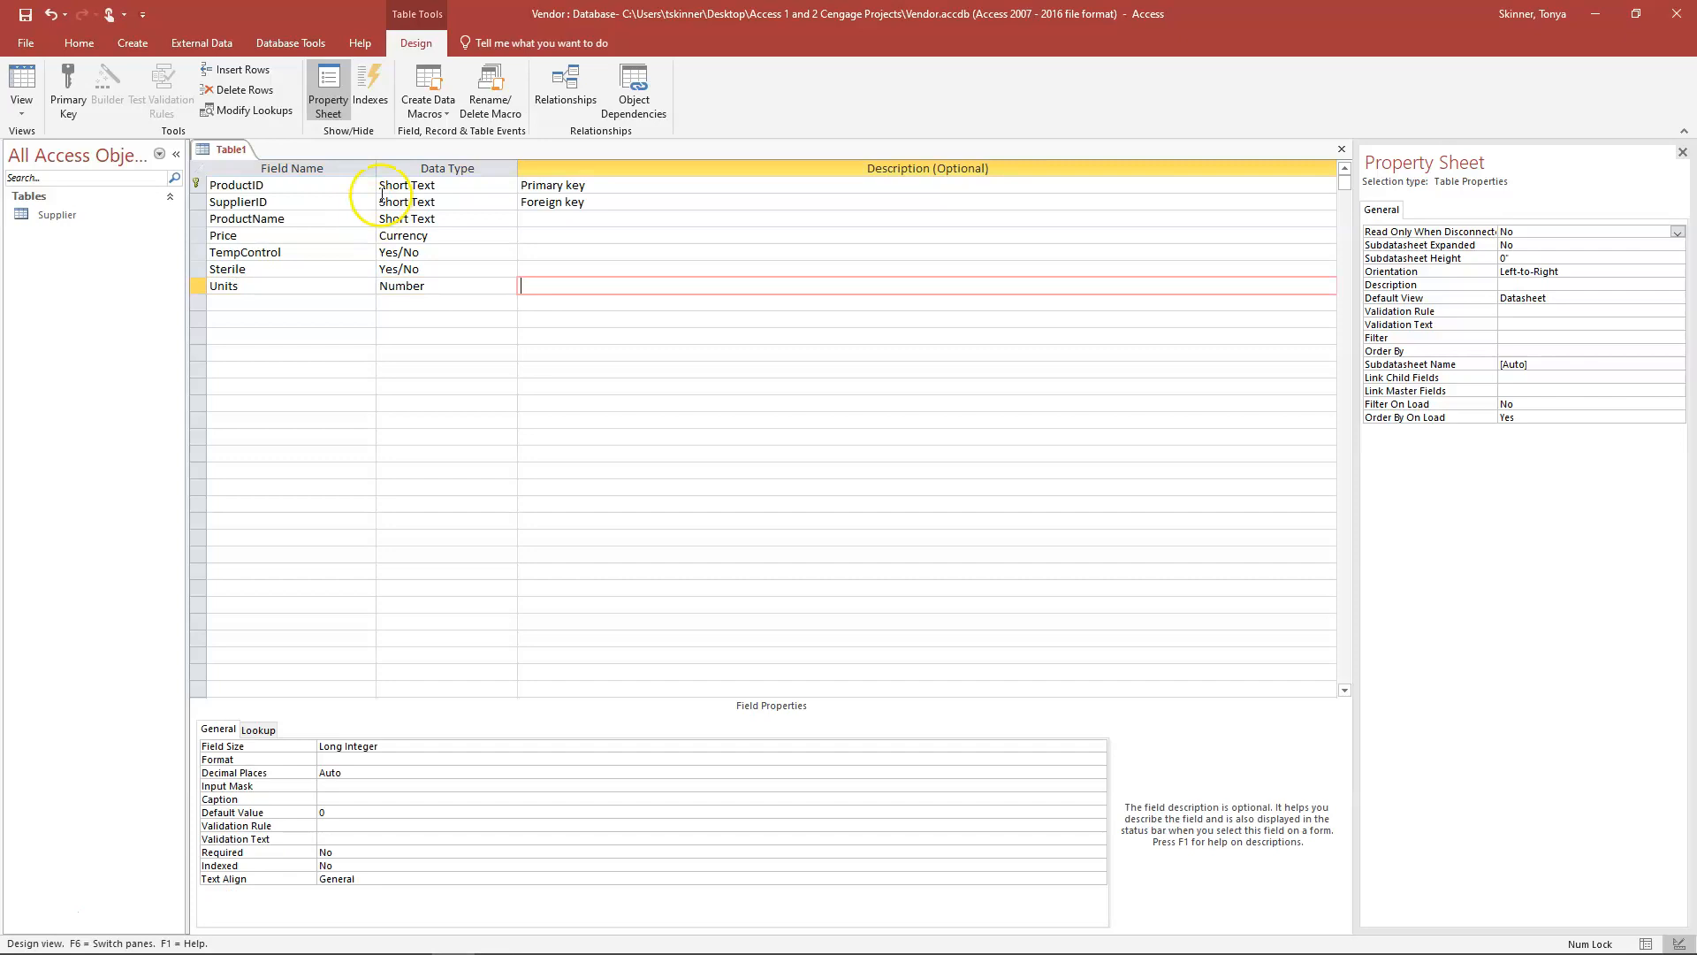
Save the new table with the name Product and close it.
{"action": "right_click", "coordinate": [230, 153]}
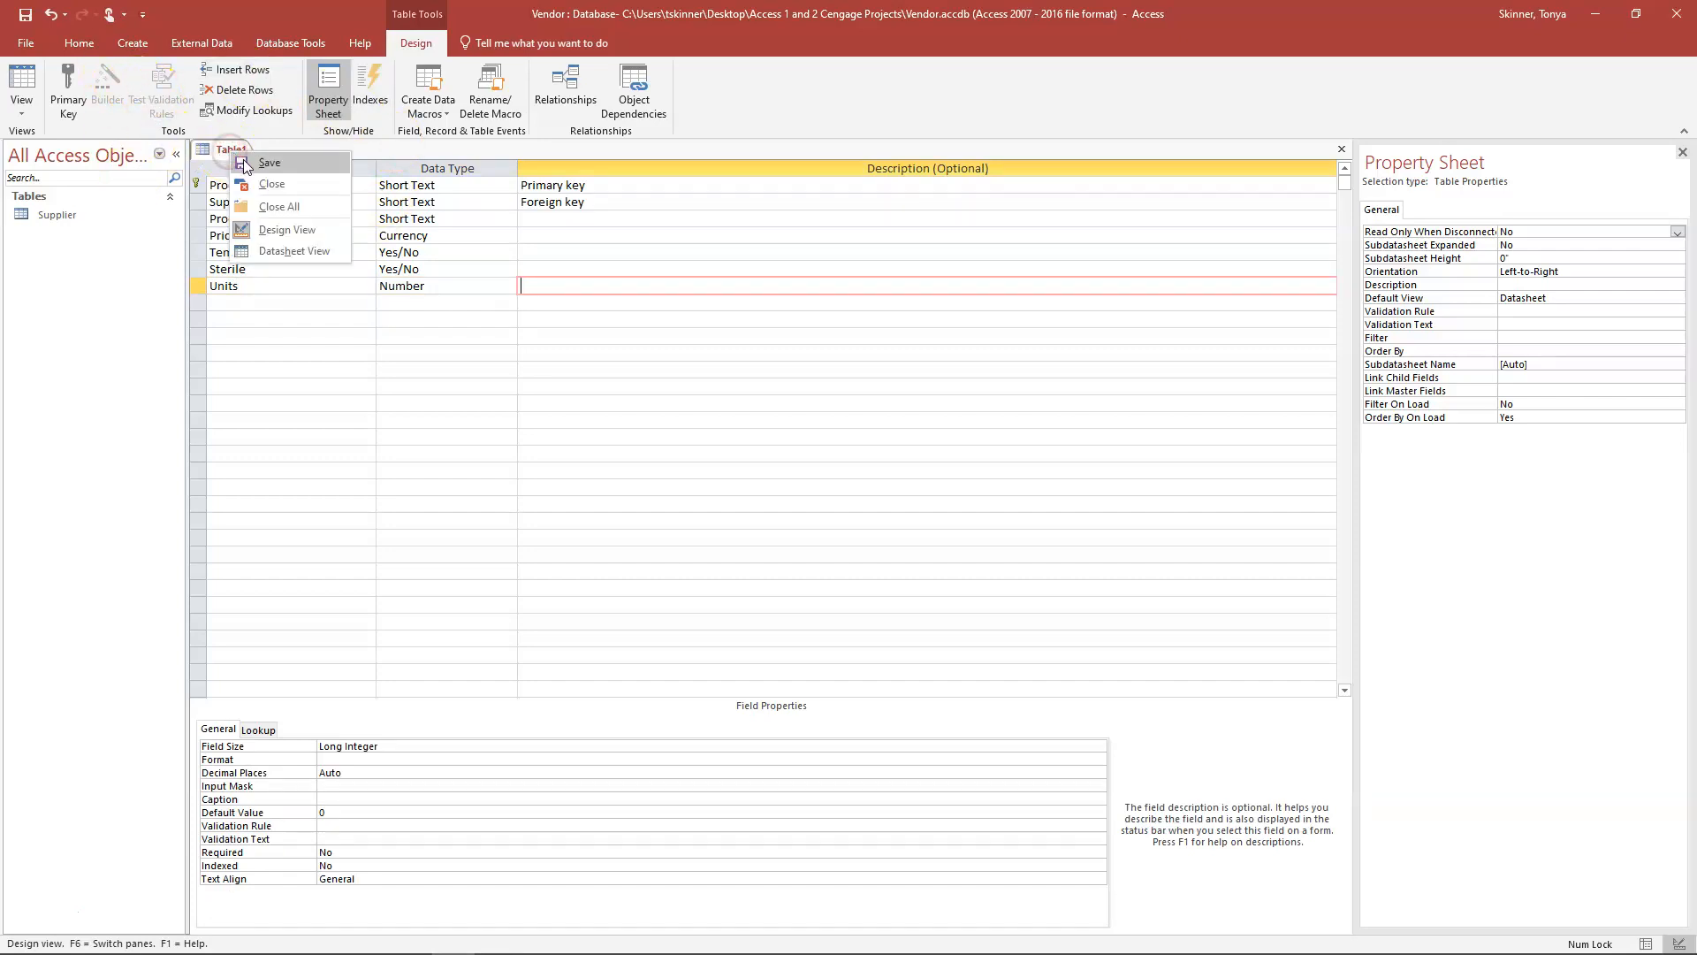
{"action": "left_click", "coordinate": [237, 163]}
{"action": "type", "text": "Pro"}
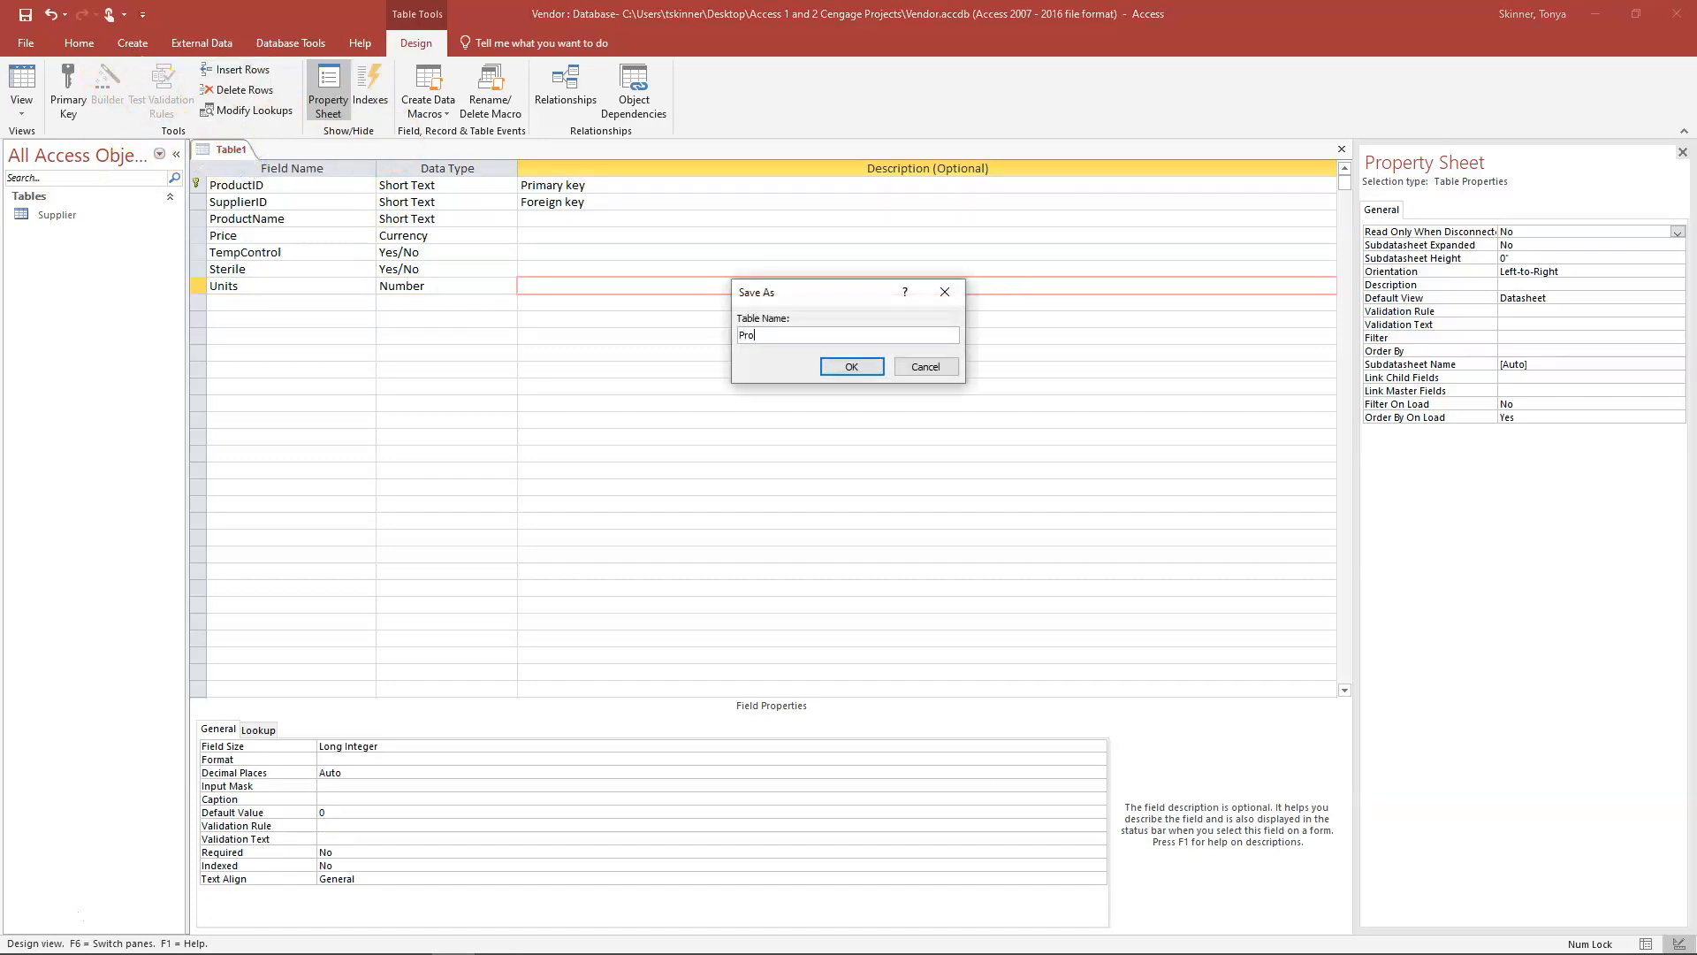
{"action": "type", "text": "duct"}
{"action": "key", "text": "Return"}
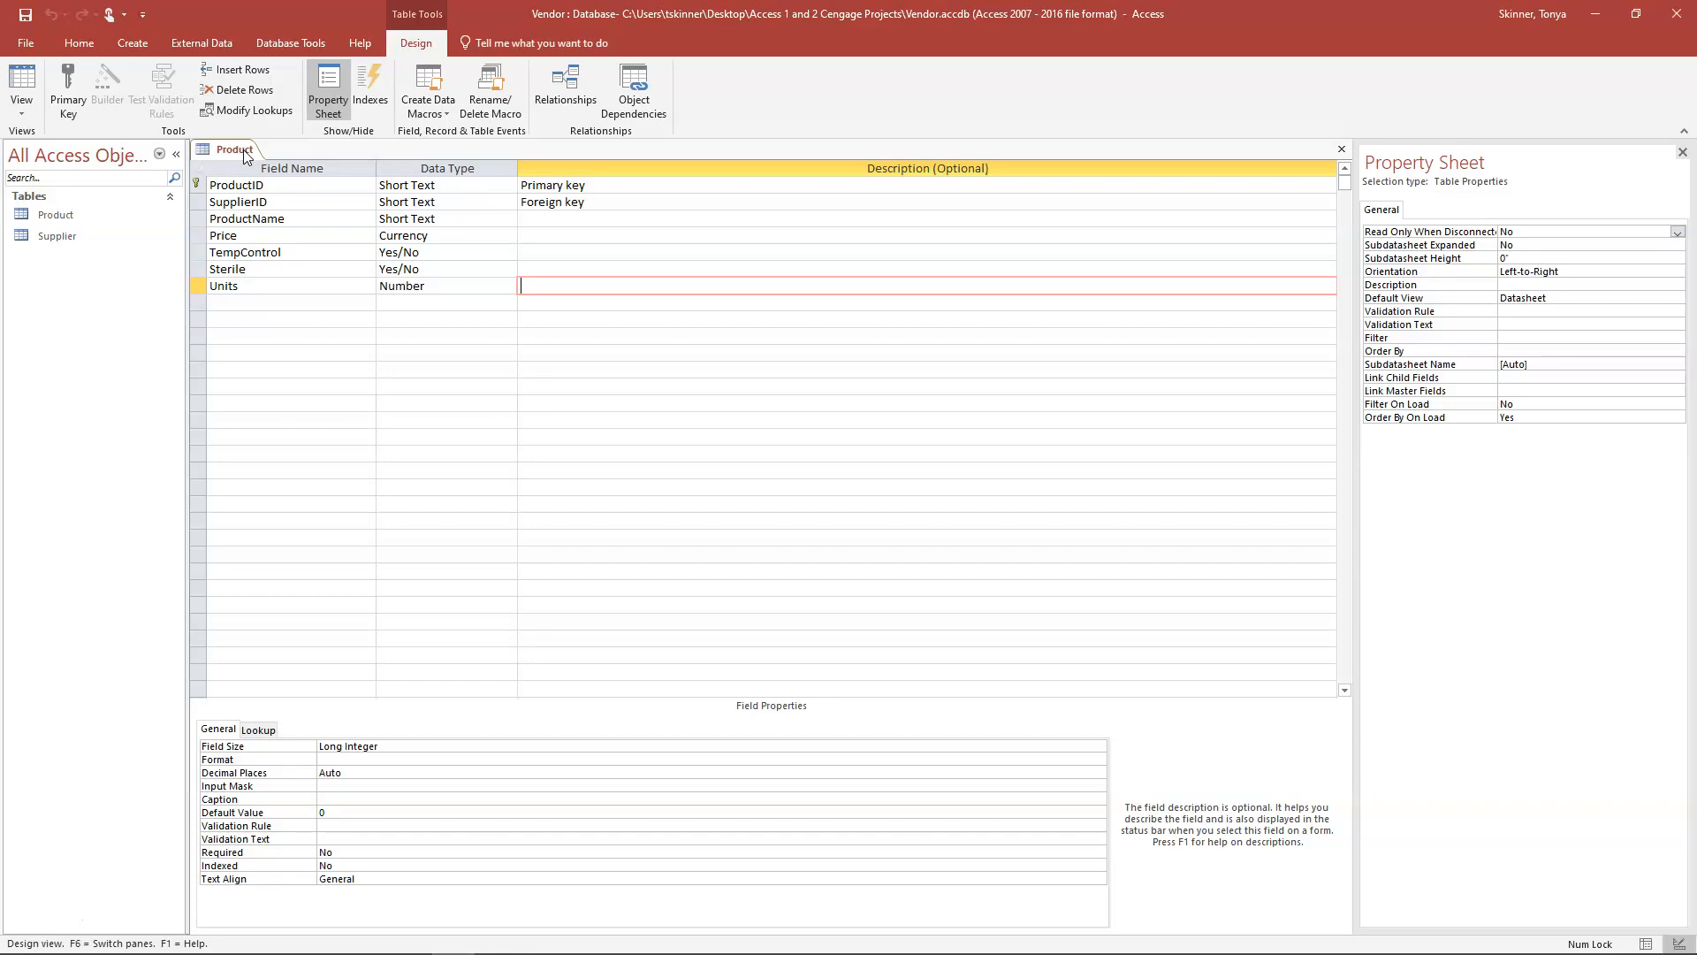
{"action": "right_click", "coordinate": [242, 150]}
{"action": "left_click", "coordinate": [299, 178]}
{"action": "left_click", "coordinate": [55, 215]}
{"action": "right_click", "coordinate": [55, 215]}
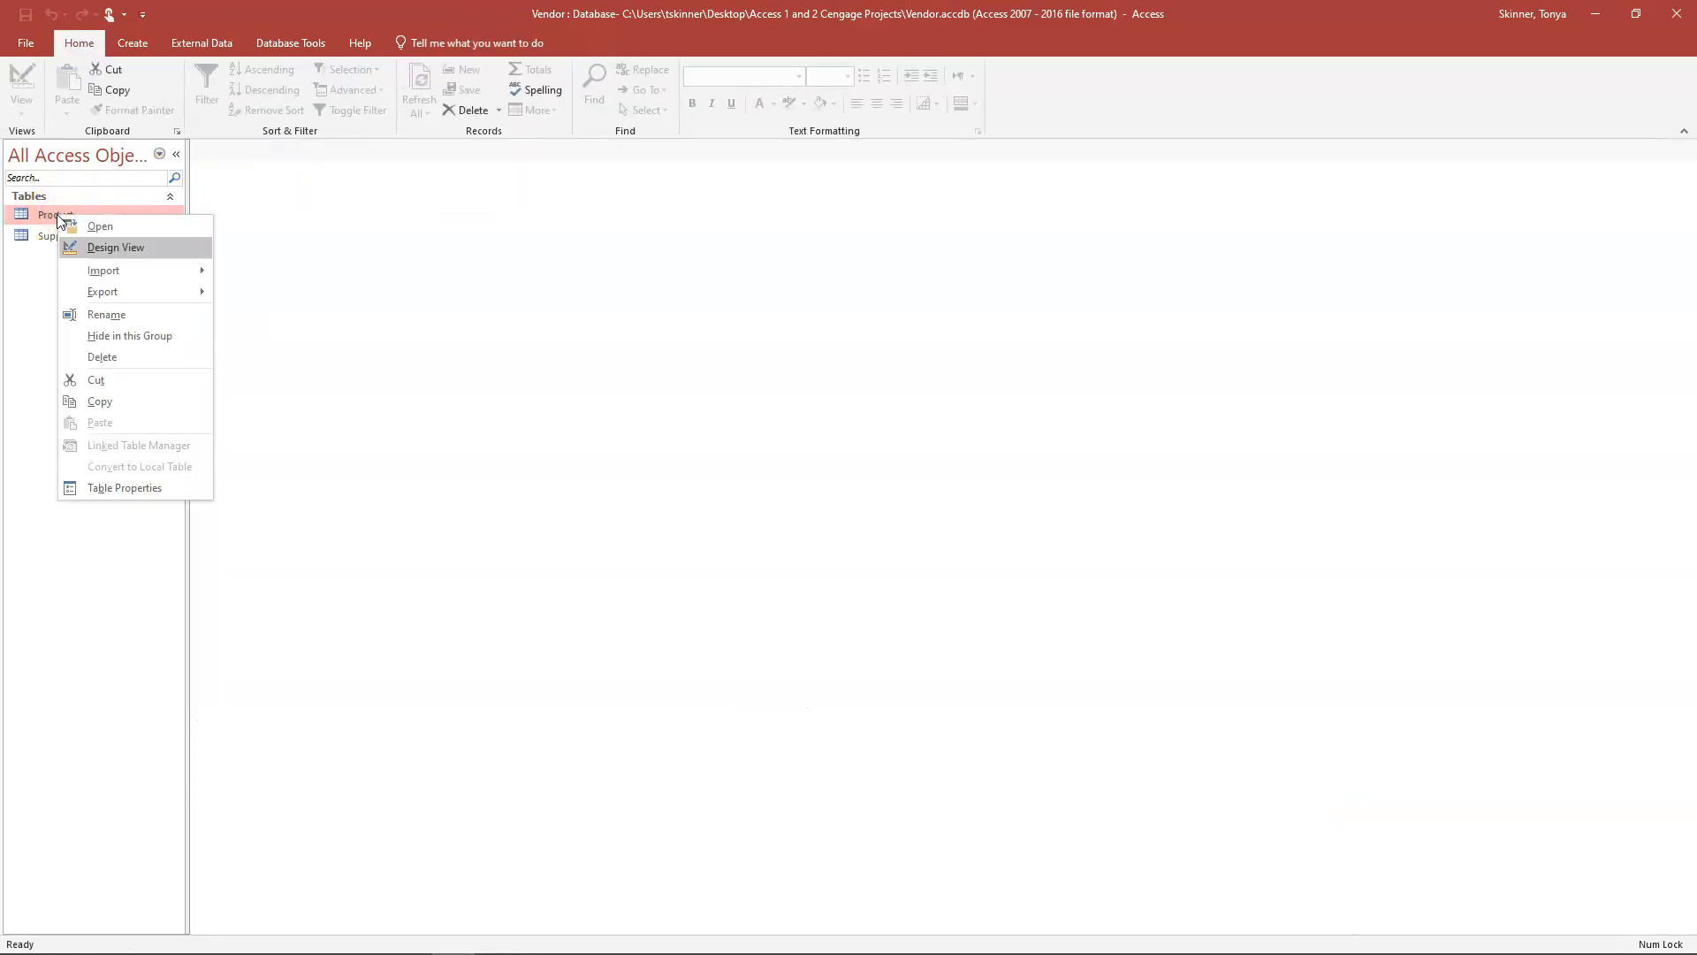
{"action": "left_click", "coordinate": [361, 288]}
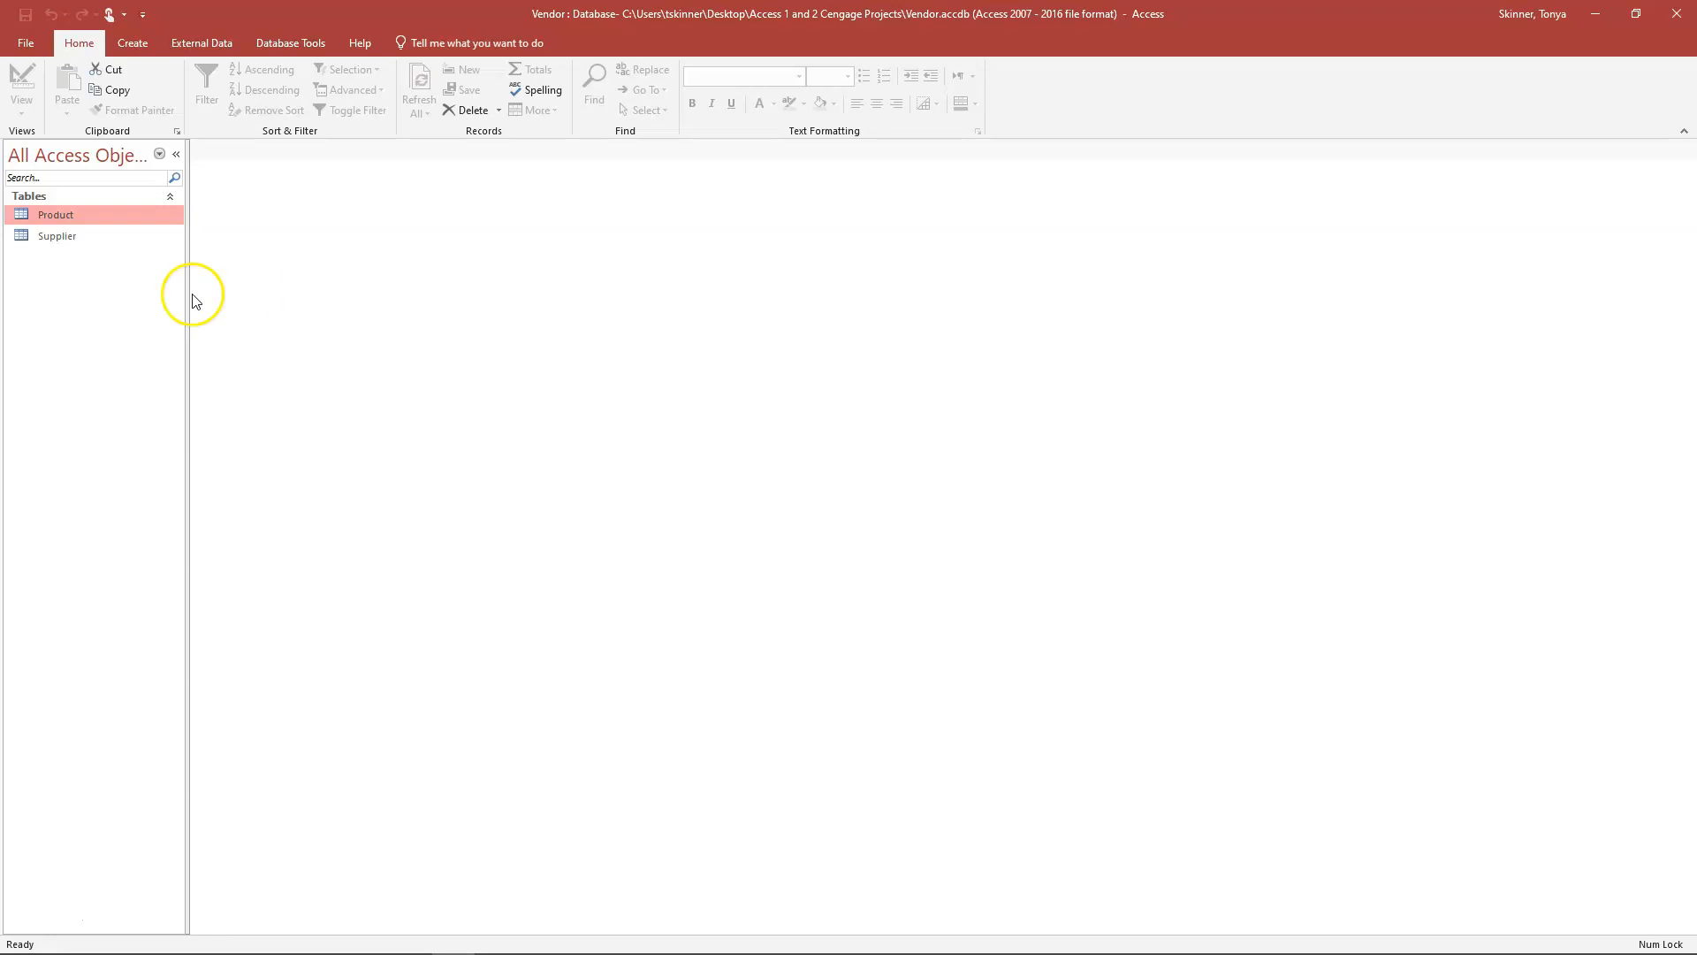
Open the Supplier table in Datasheet View.
{"action": "left_click", "coordinate": [66, 235]}
{"action": "double_click", "coordinate": [67, 235]}
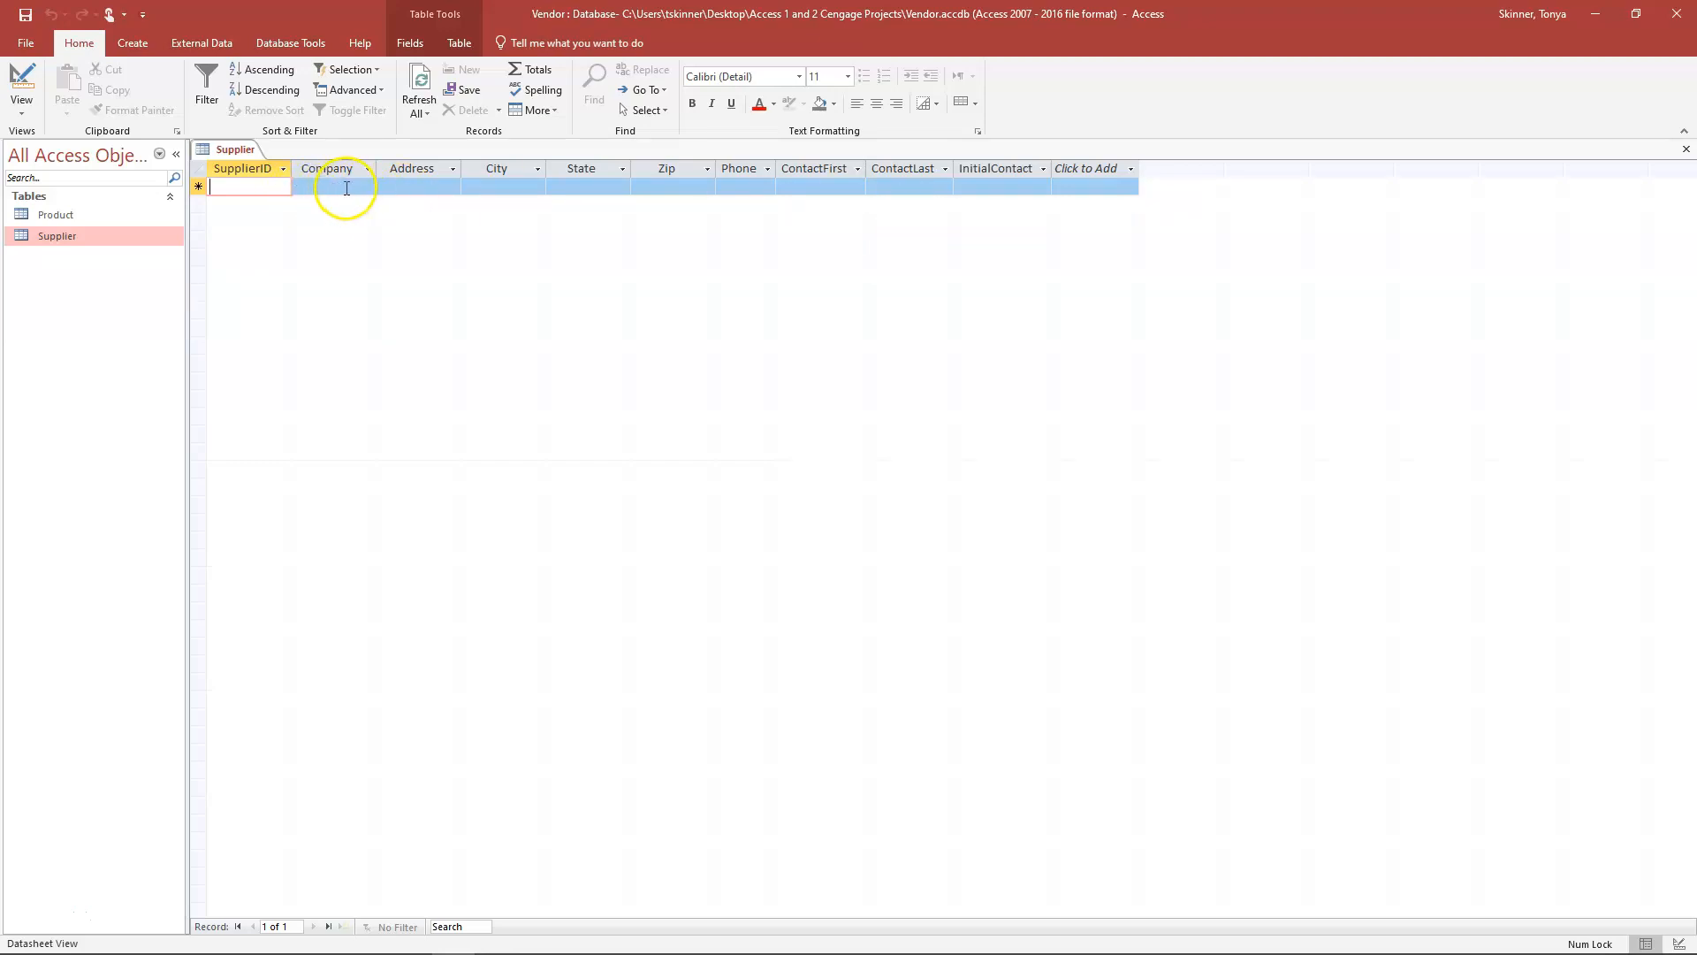
Start the first record of the Supplier table with SupplierID ABC123 and its company name.
{"action": "left_click", "coordinate": [346, 189]}
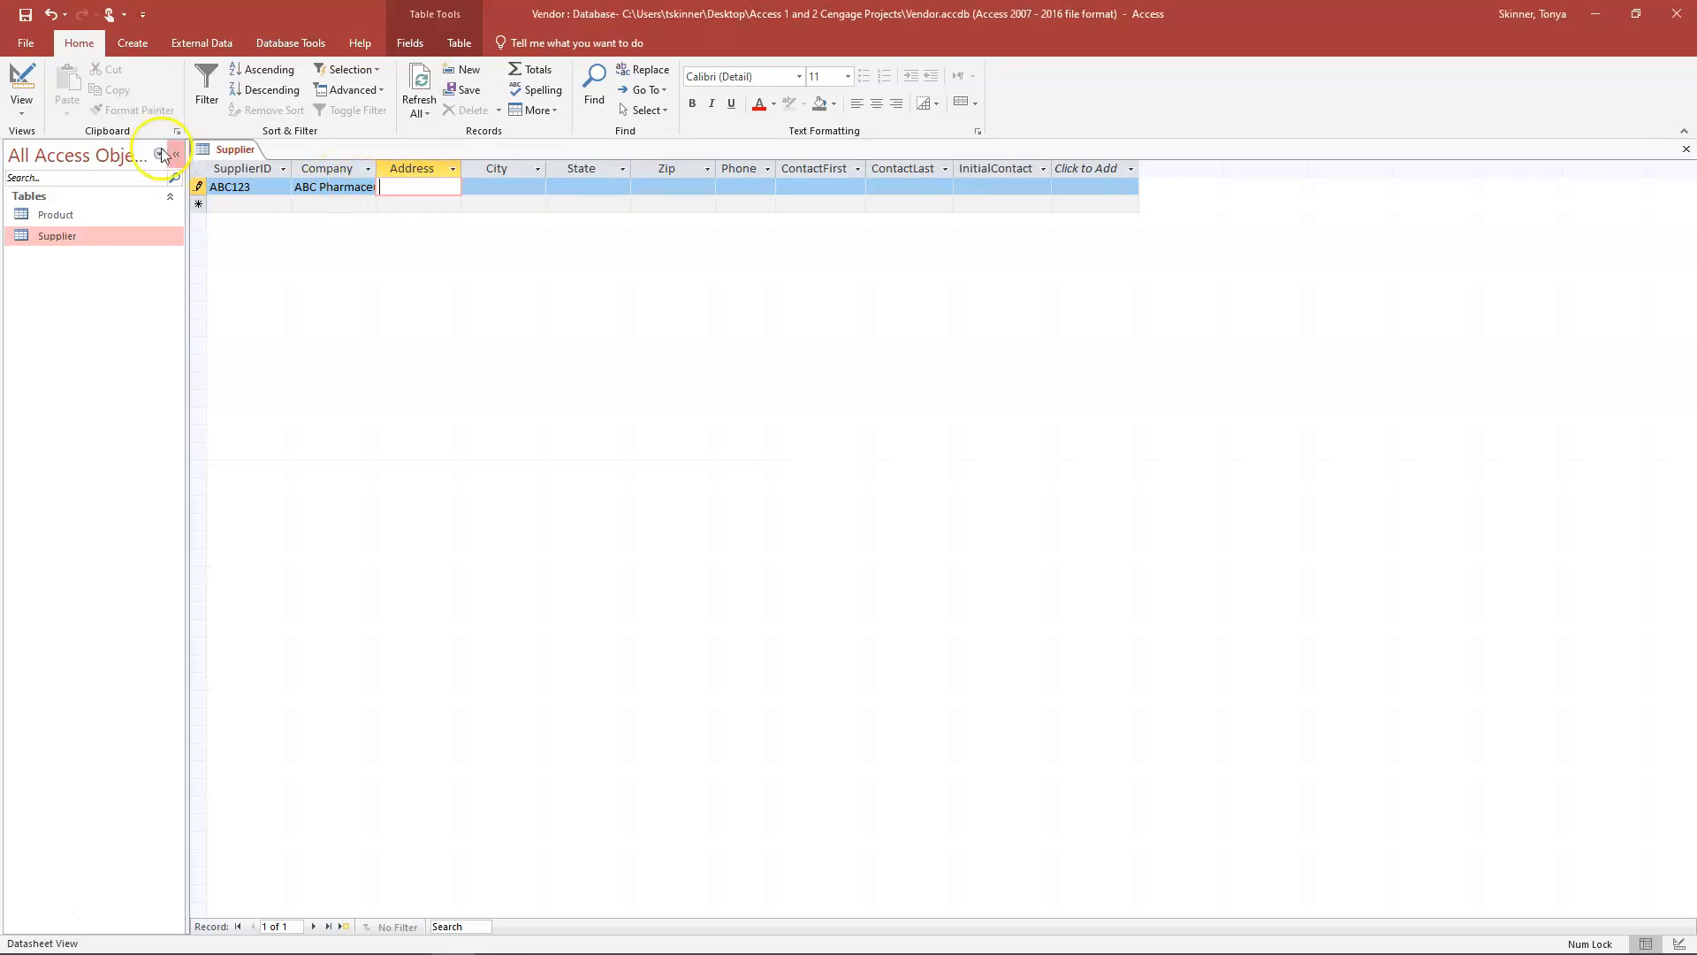
Check the Supplier table's field list around Address in Design View and return to Datasheet View.
{"action": "left_click", "coordinate": [22, 80]}
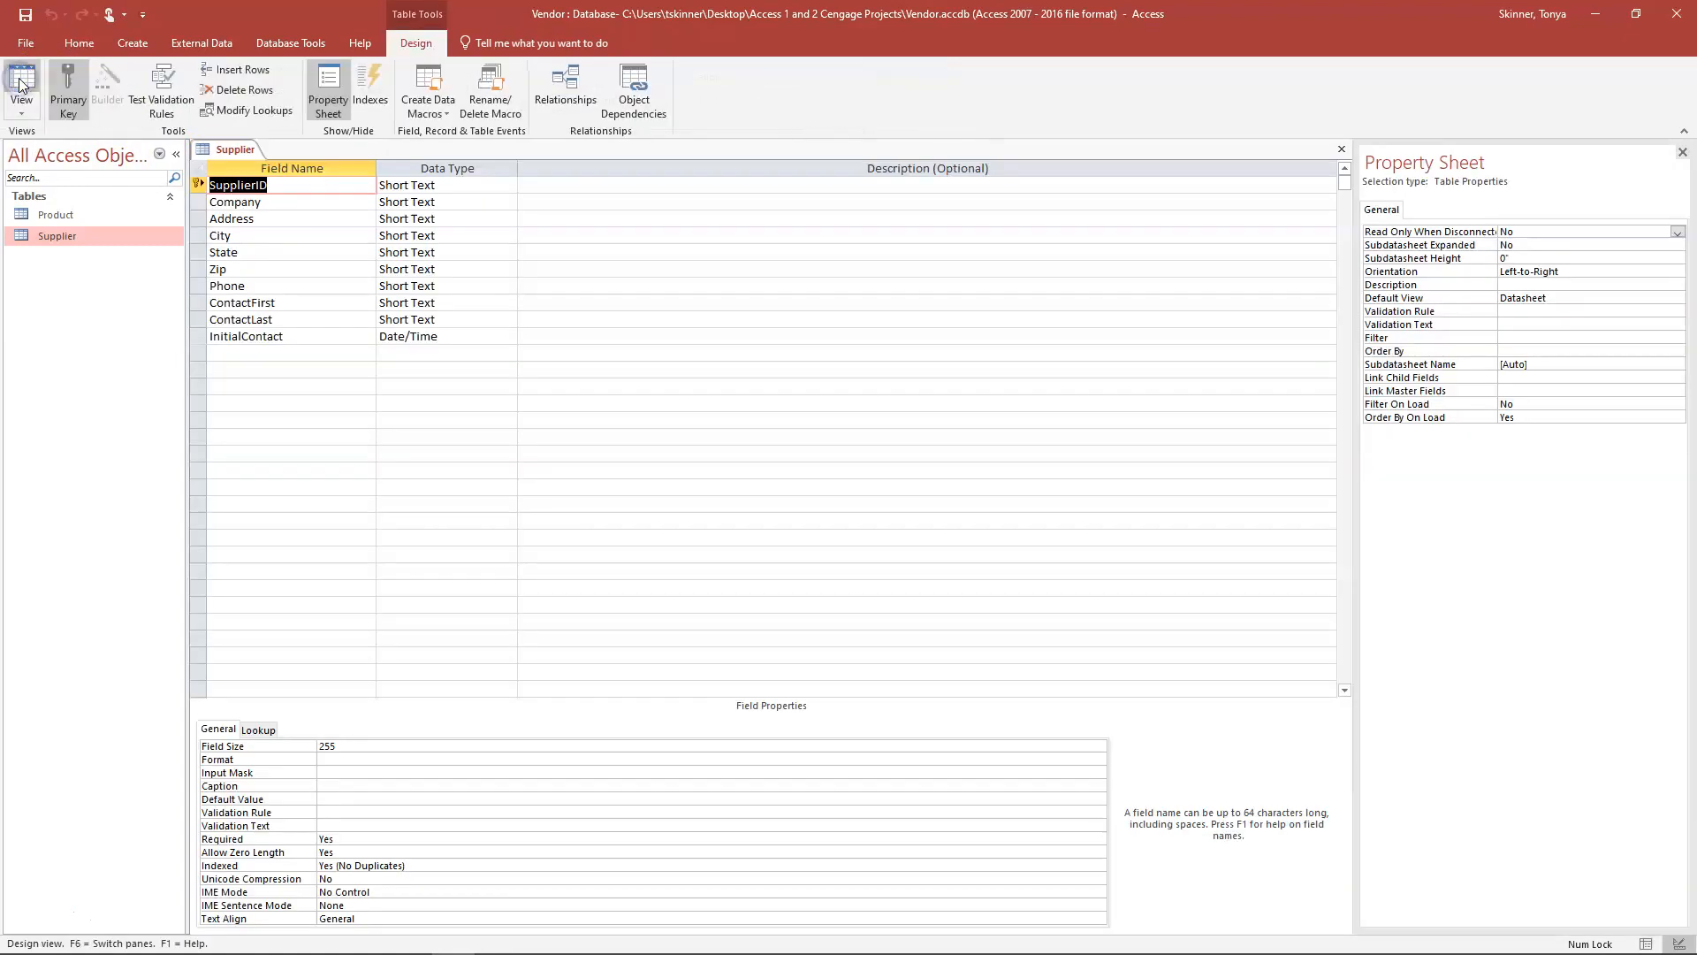
{"action": "left_click", "coordinate": [246, 220]}
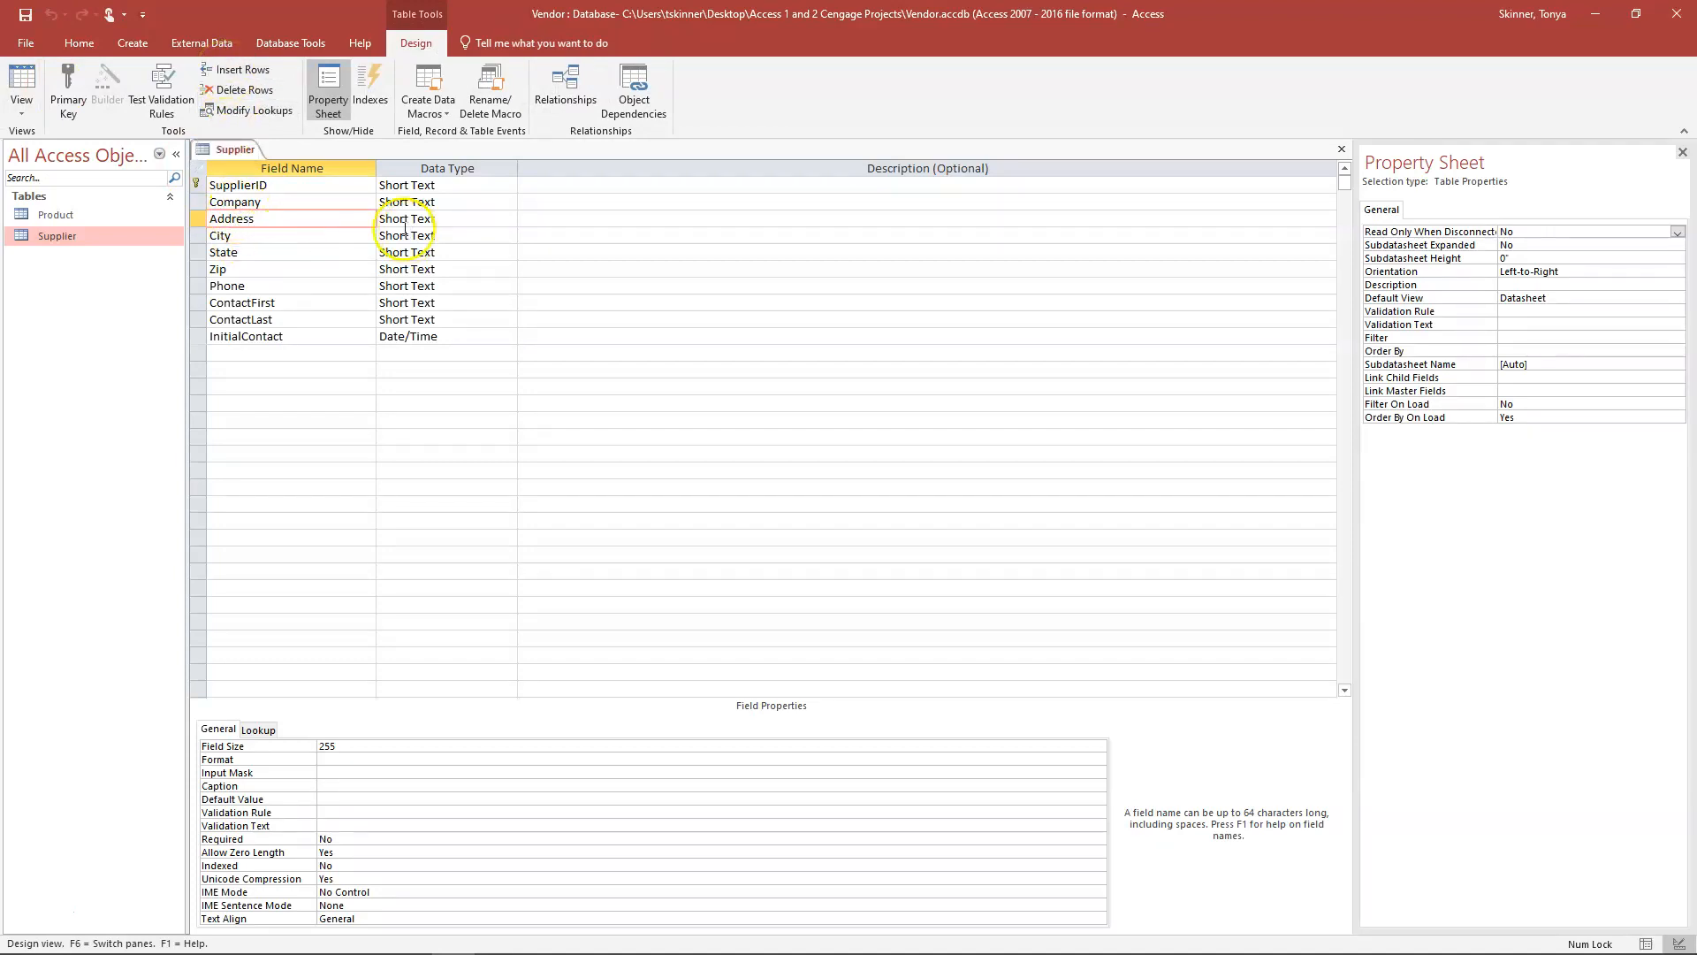
{"action": "left_click", "coordinate": [36, 79]}
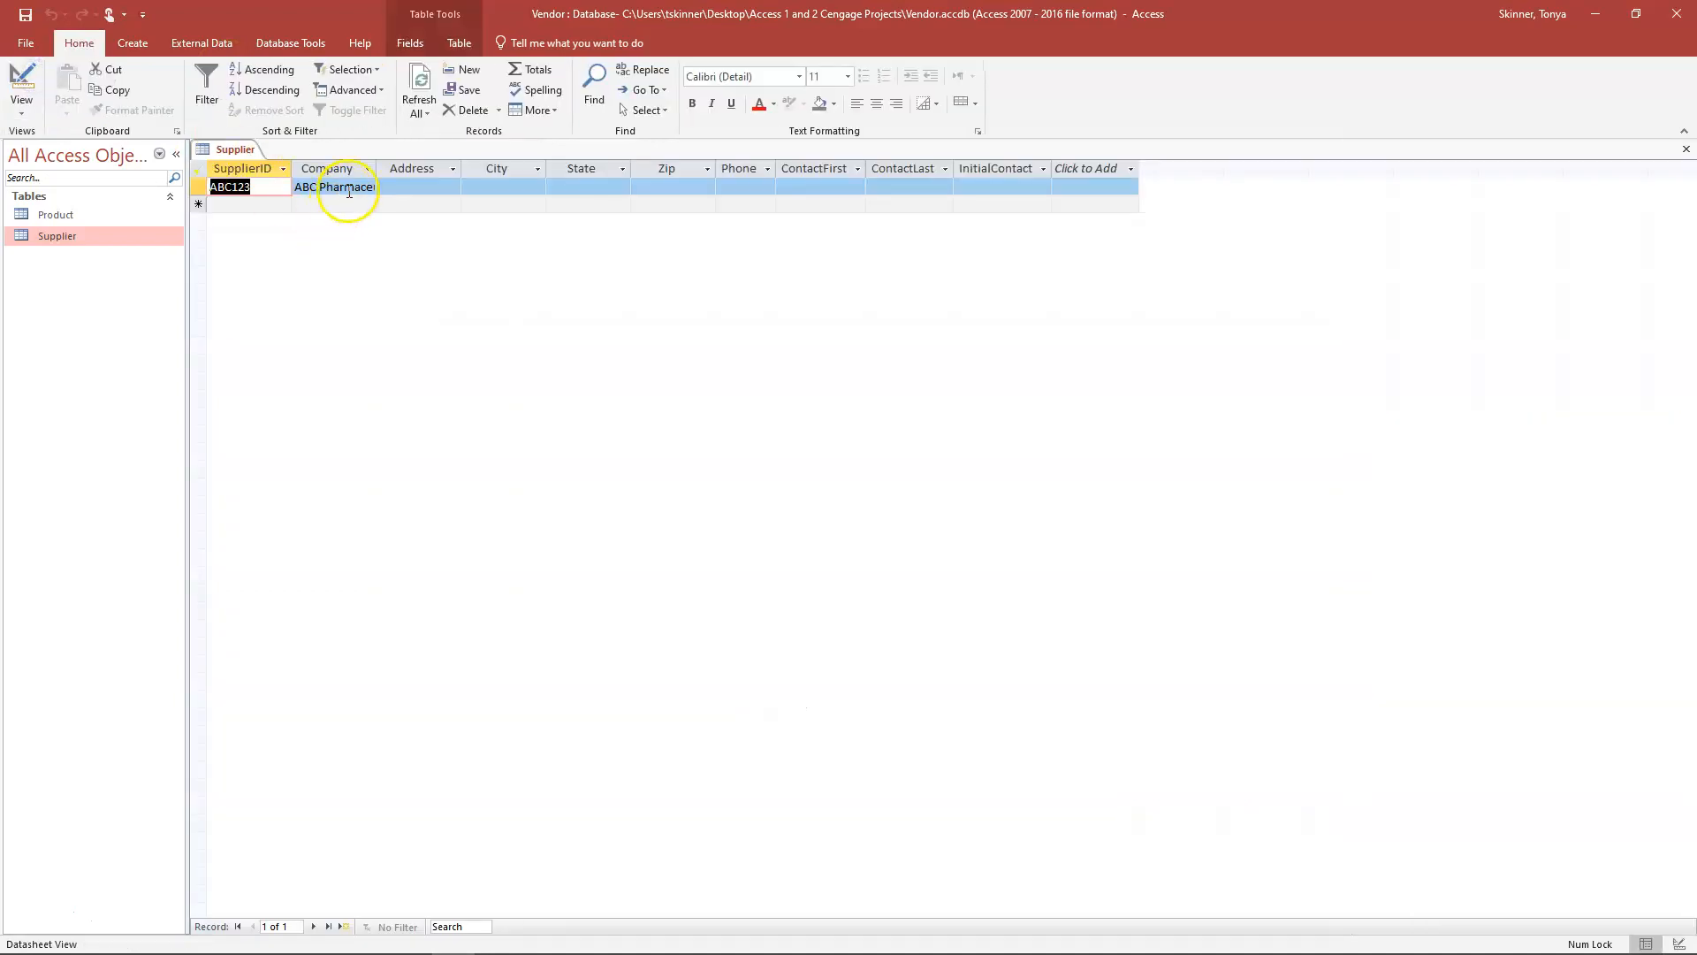
Insert a new Short Text field in the Supplier table and move it between Company and Address.
{"action": "left_click", "coordinate": [389, 187]}
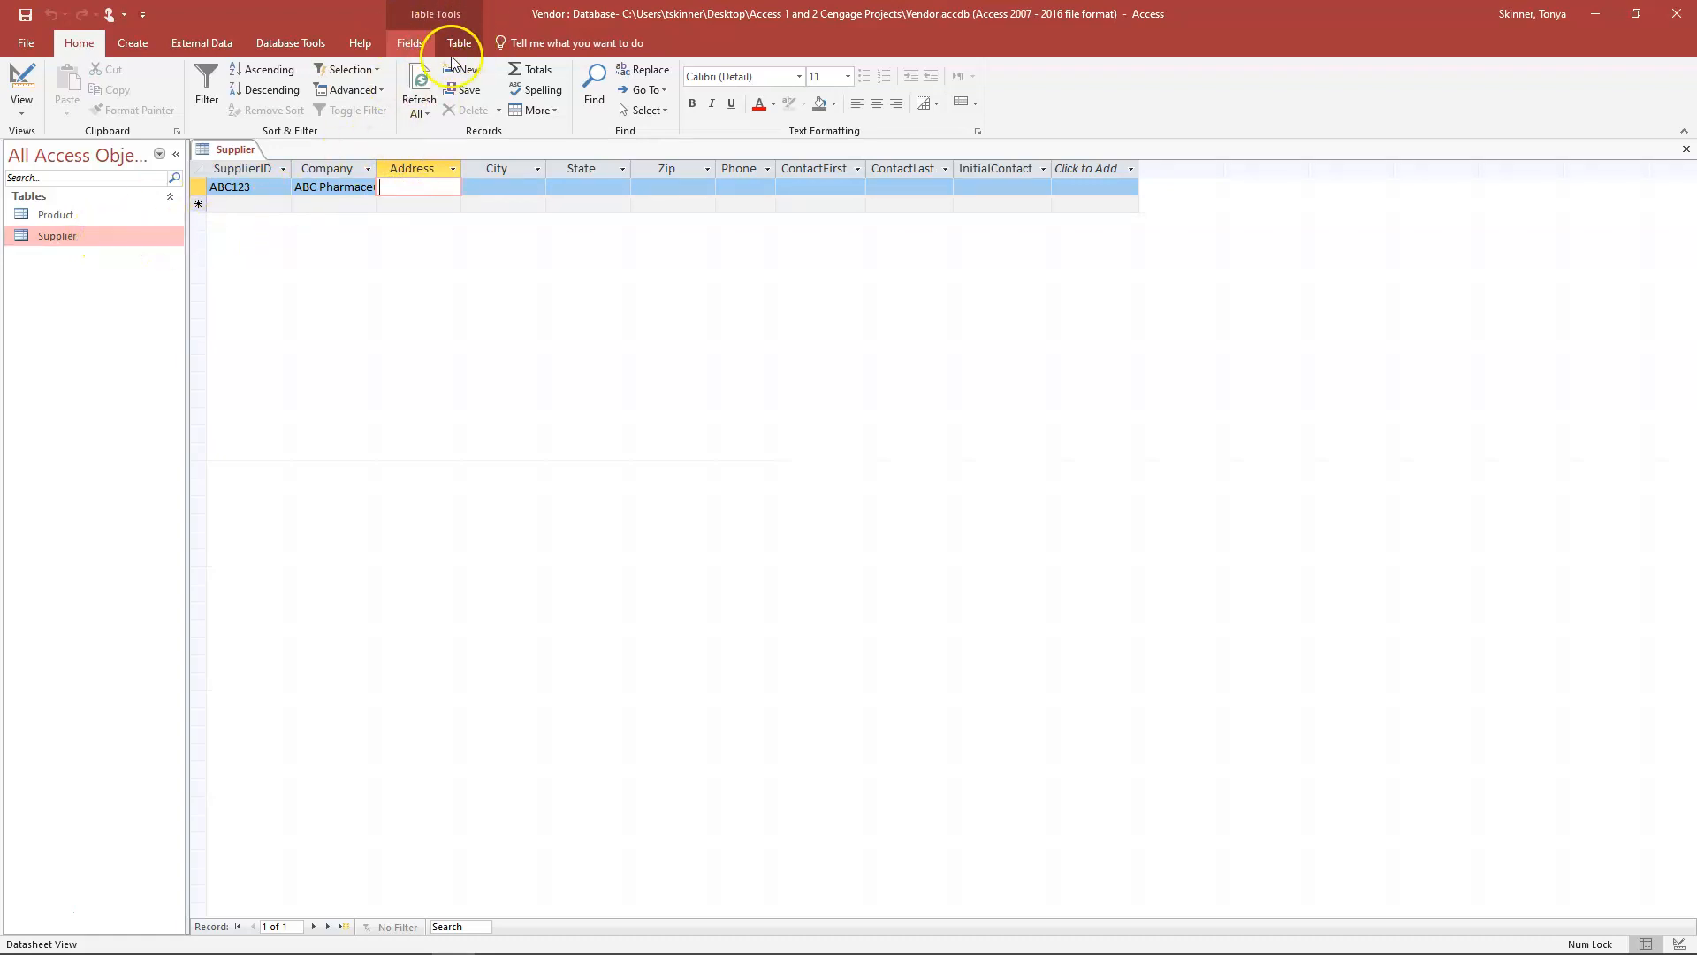
{"action": "left_click", "coordinate": [423, 48]}
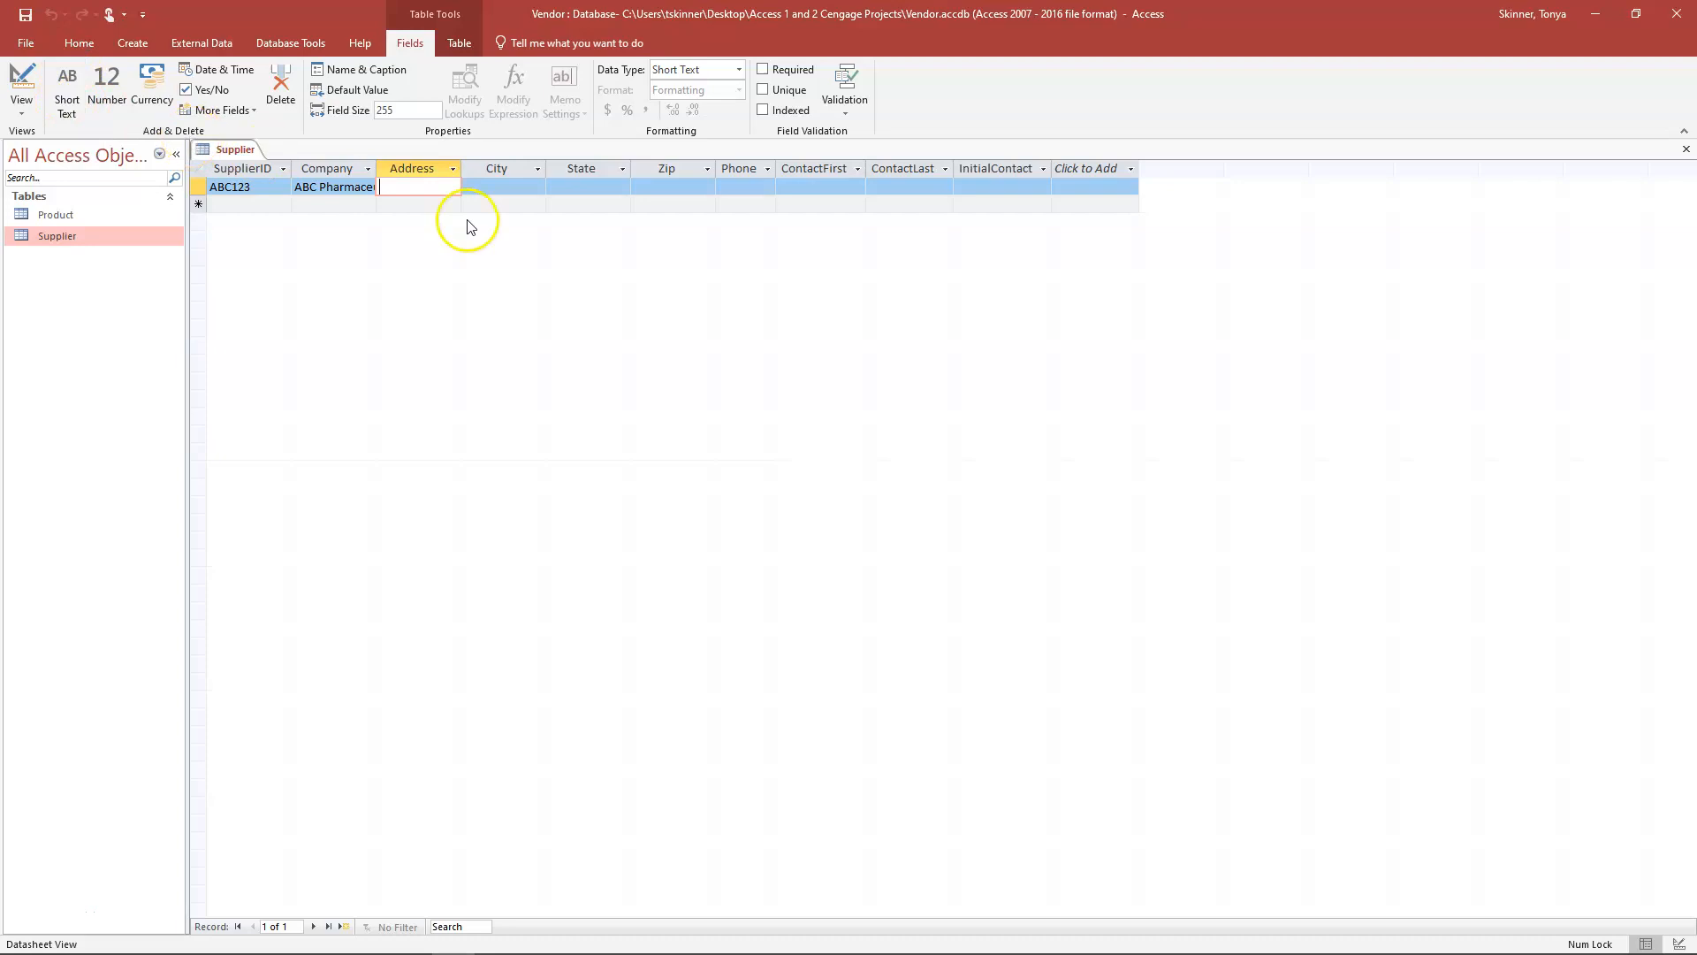
{"action": "left_click", "coordinate": [69, 104]}
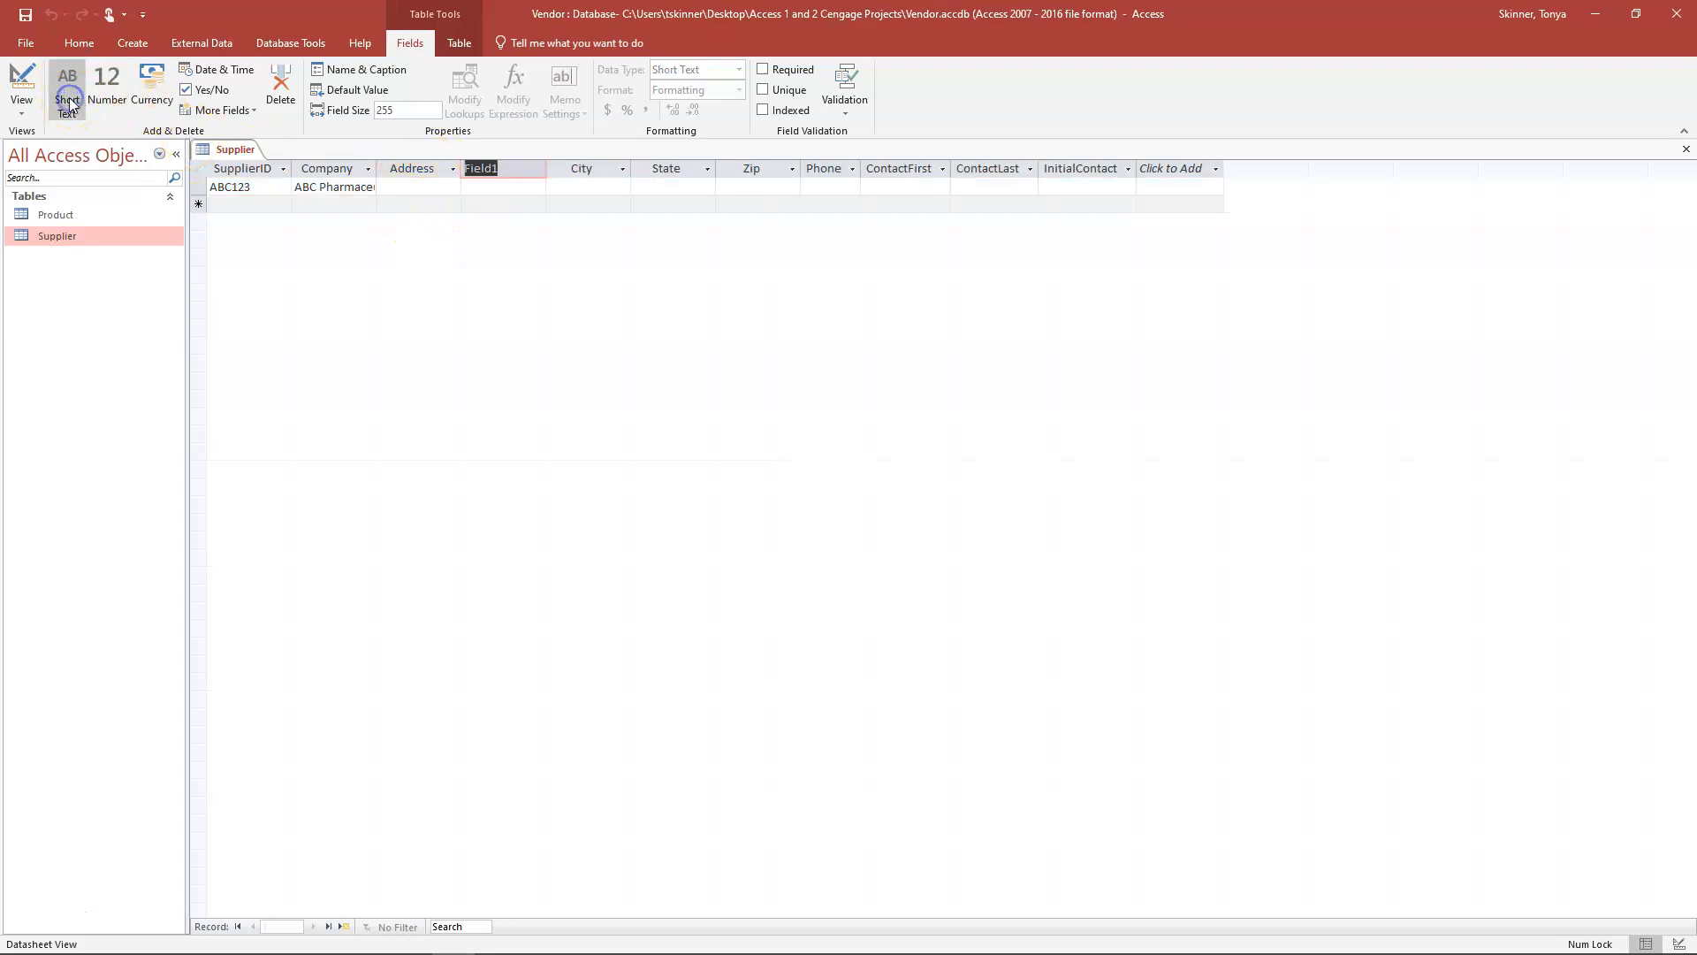
{"action": "left_click", "coordinate": [499, 201]}
{"action": "left_click", "coordinate": [496, 167]}
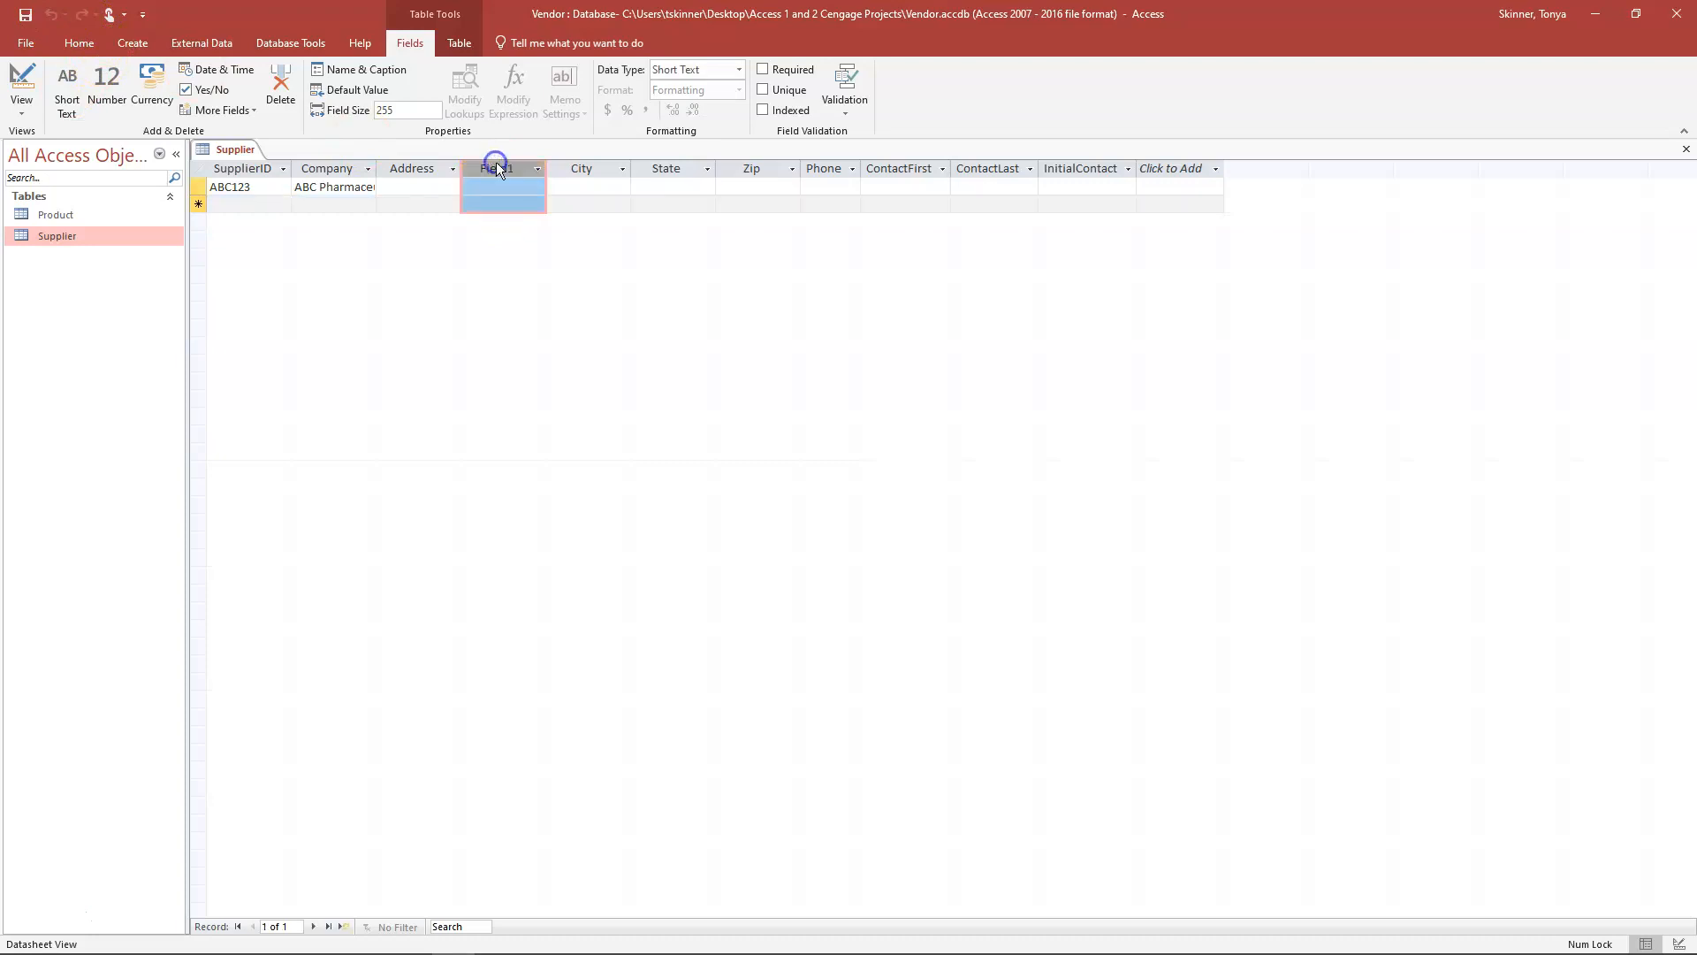
{"action": "left_click", "coordinate": [415, 198]}
{"action": "left_click", "coordinate": [505, 168]}
{"action": "left_click_drag", "start_coordinate": [499, 170], "coordinate": [411, 172]}
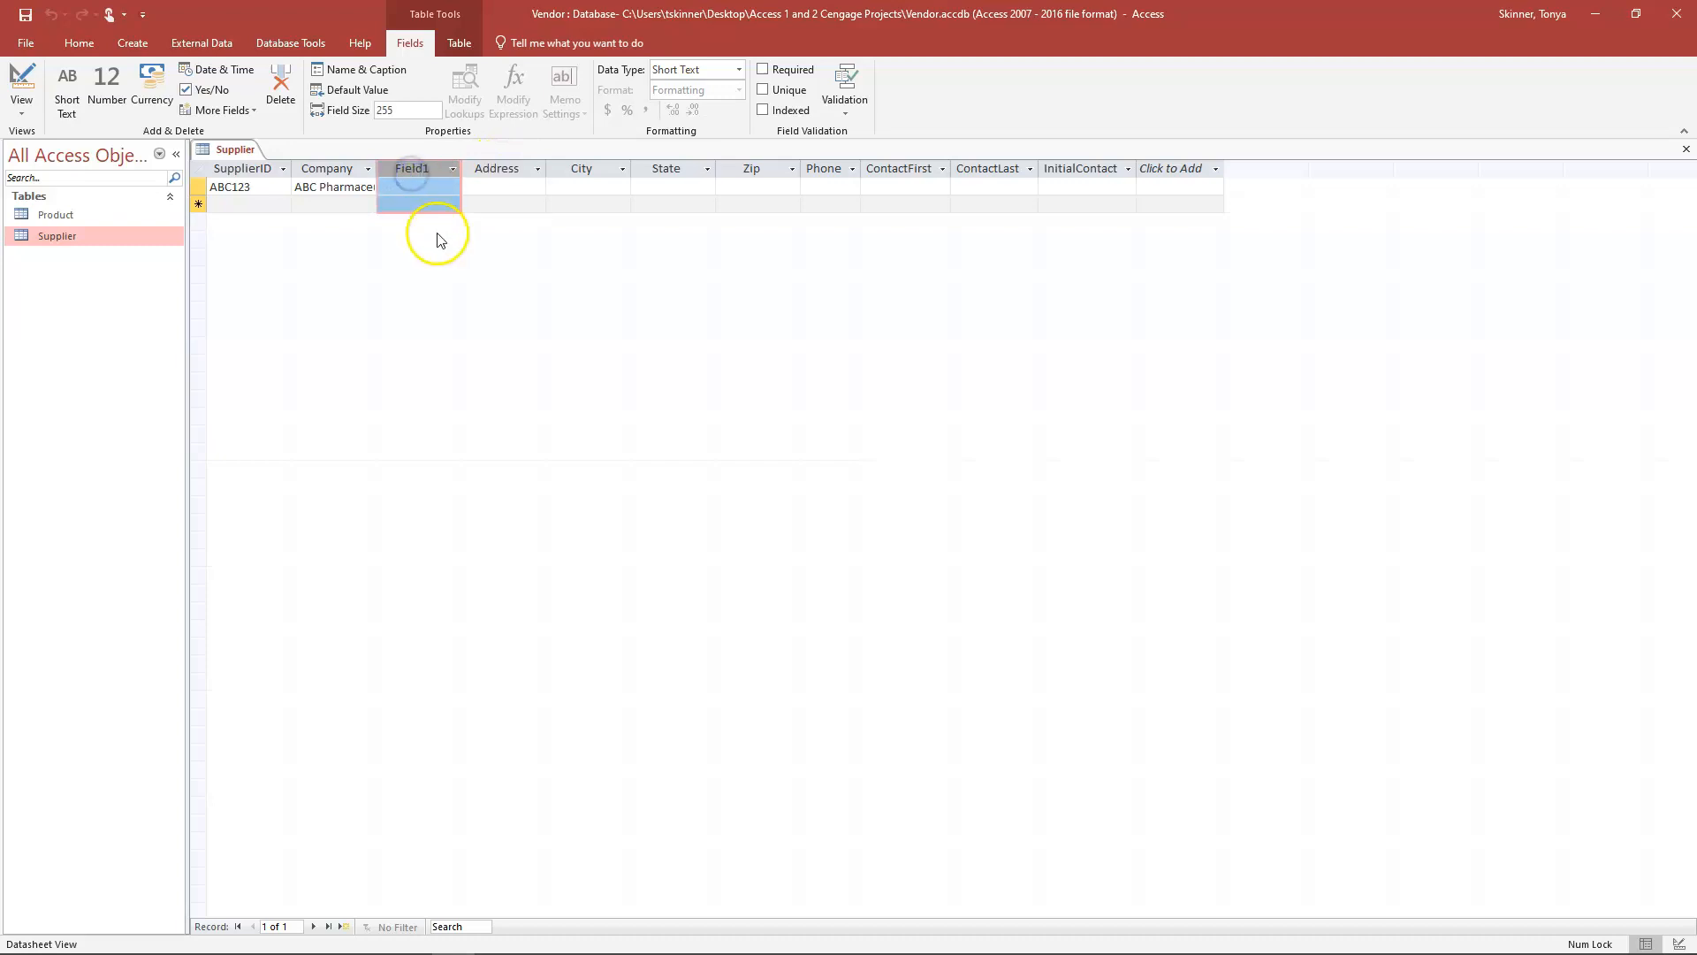
Rename the new field between Company and Address as Category.
{"action": "left_click", "coordinate": [237, 168]}
{"action": "left_click", "coordinate": [331, 169]}
{"action": "left_click", "coordinate": [416, 169]}
{"action": "double_click", "coordinate": [423, 168]}
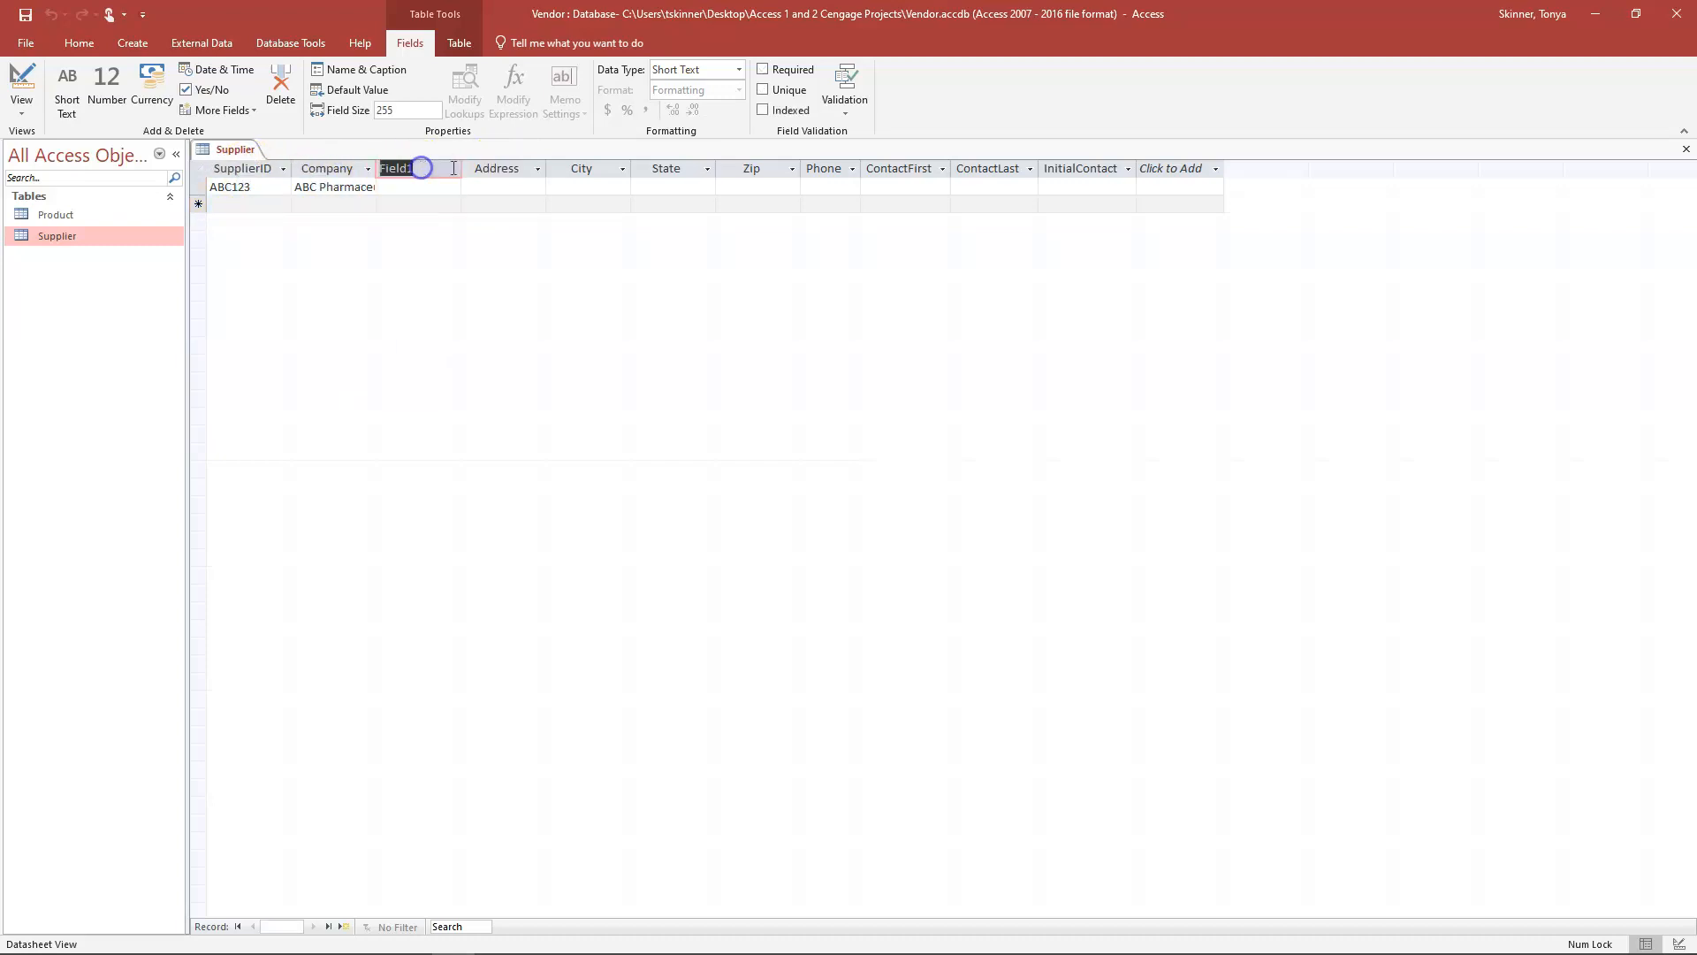
{"action": "type", "text": "Category"}
{"action": "key", "text": "Return"}
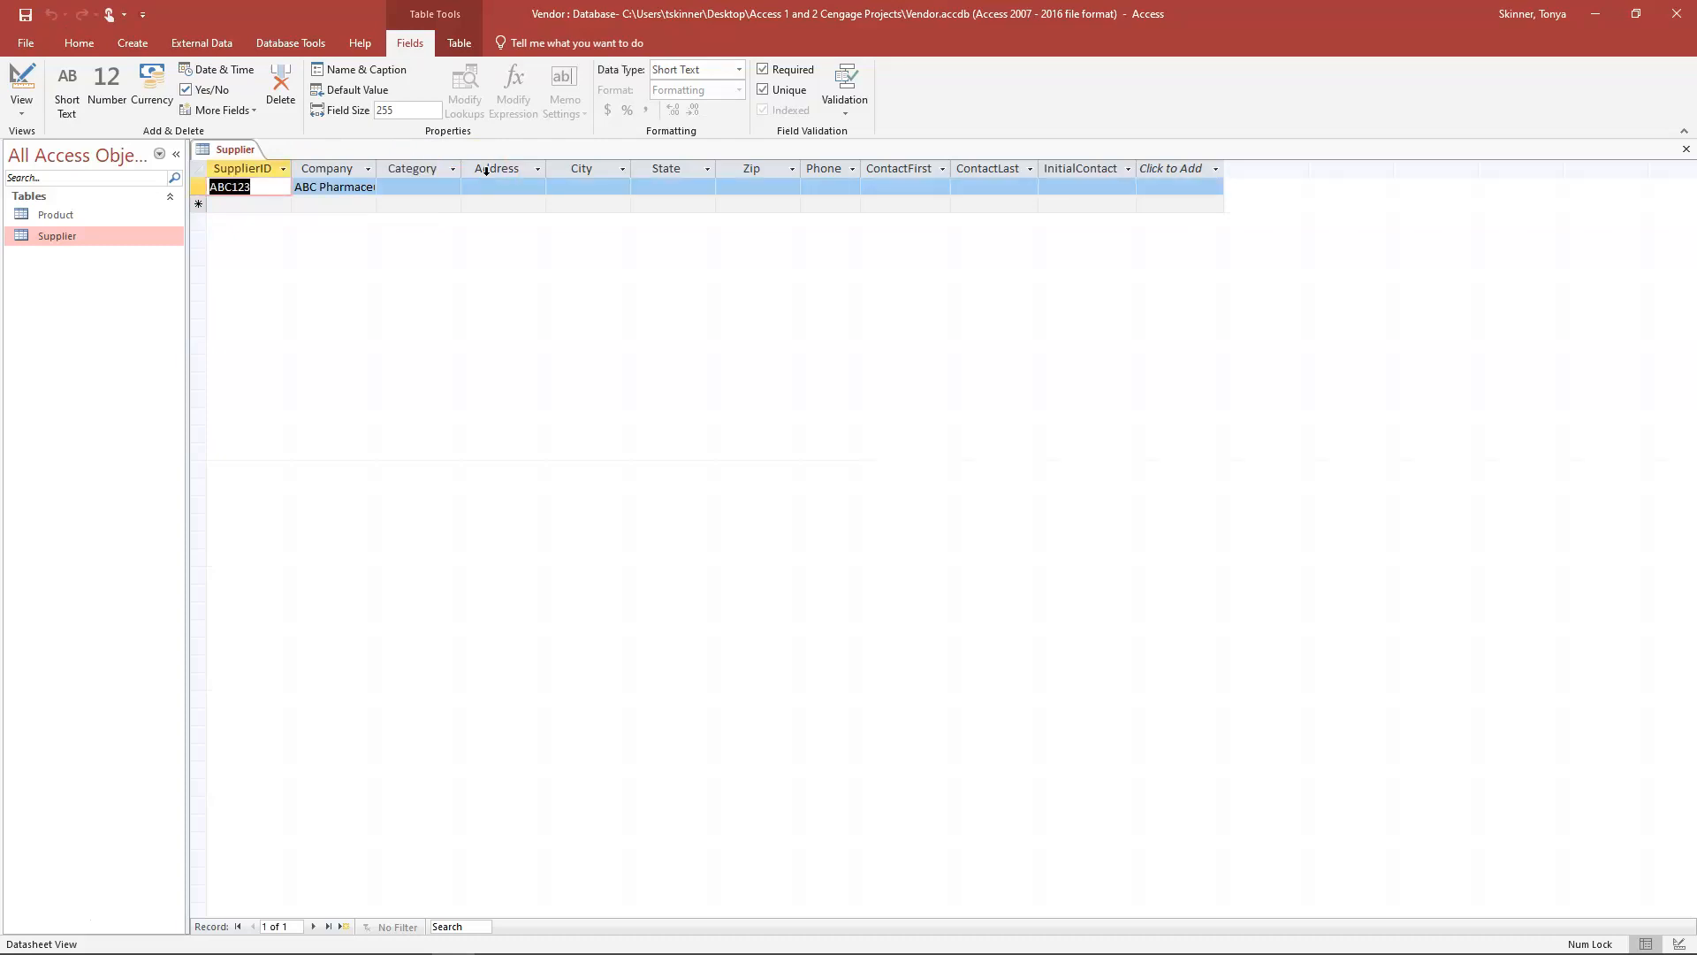
{"action": "left_click", "coordinate": [447, 188]}
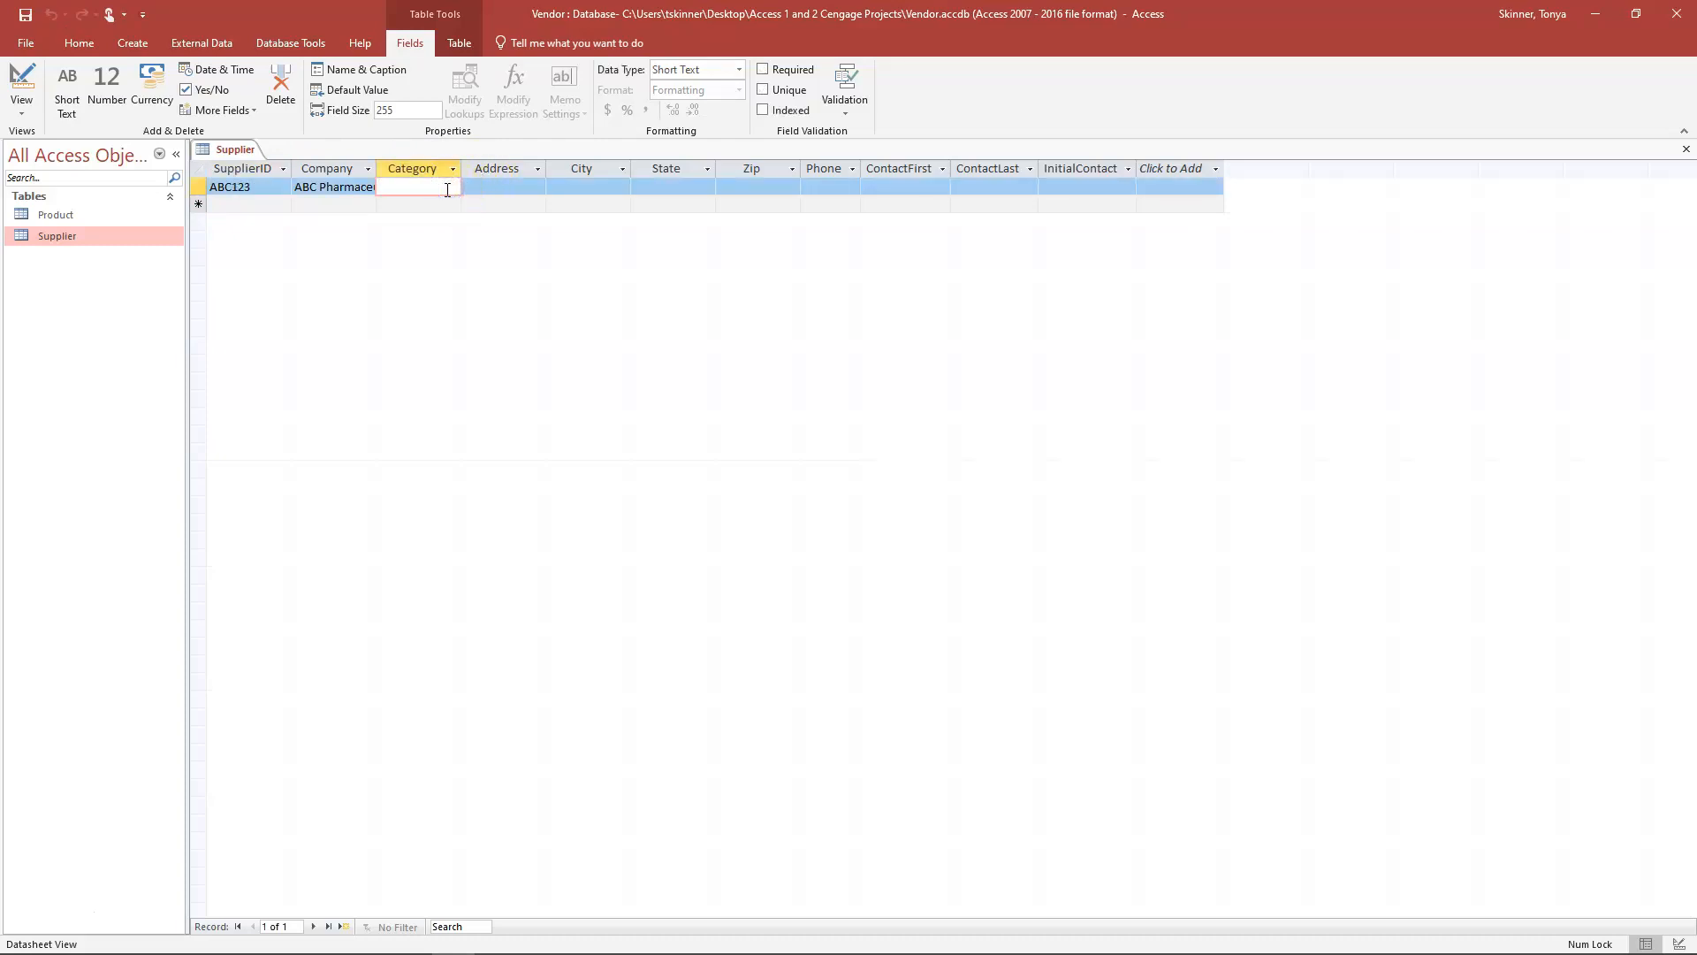
{"action": "left_click", "coordinate": [425, 172]}
{"action": "right_click", "coordinate": [424, 171]}
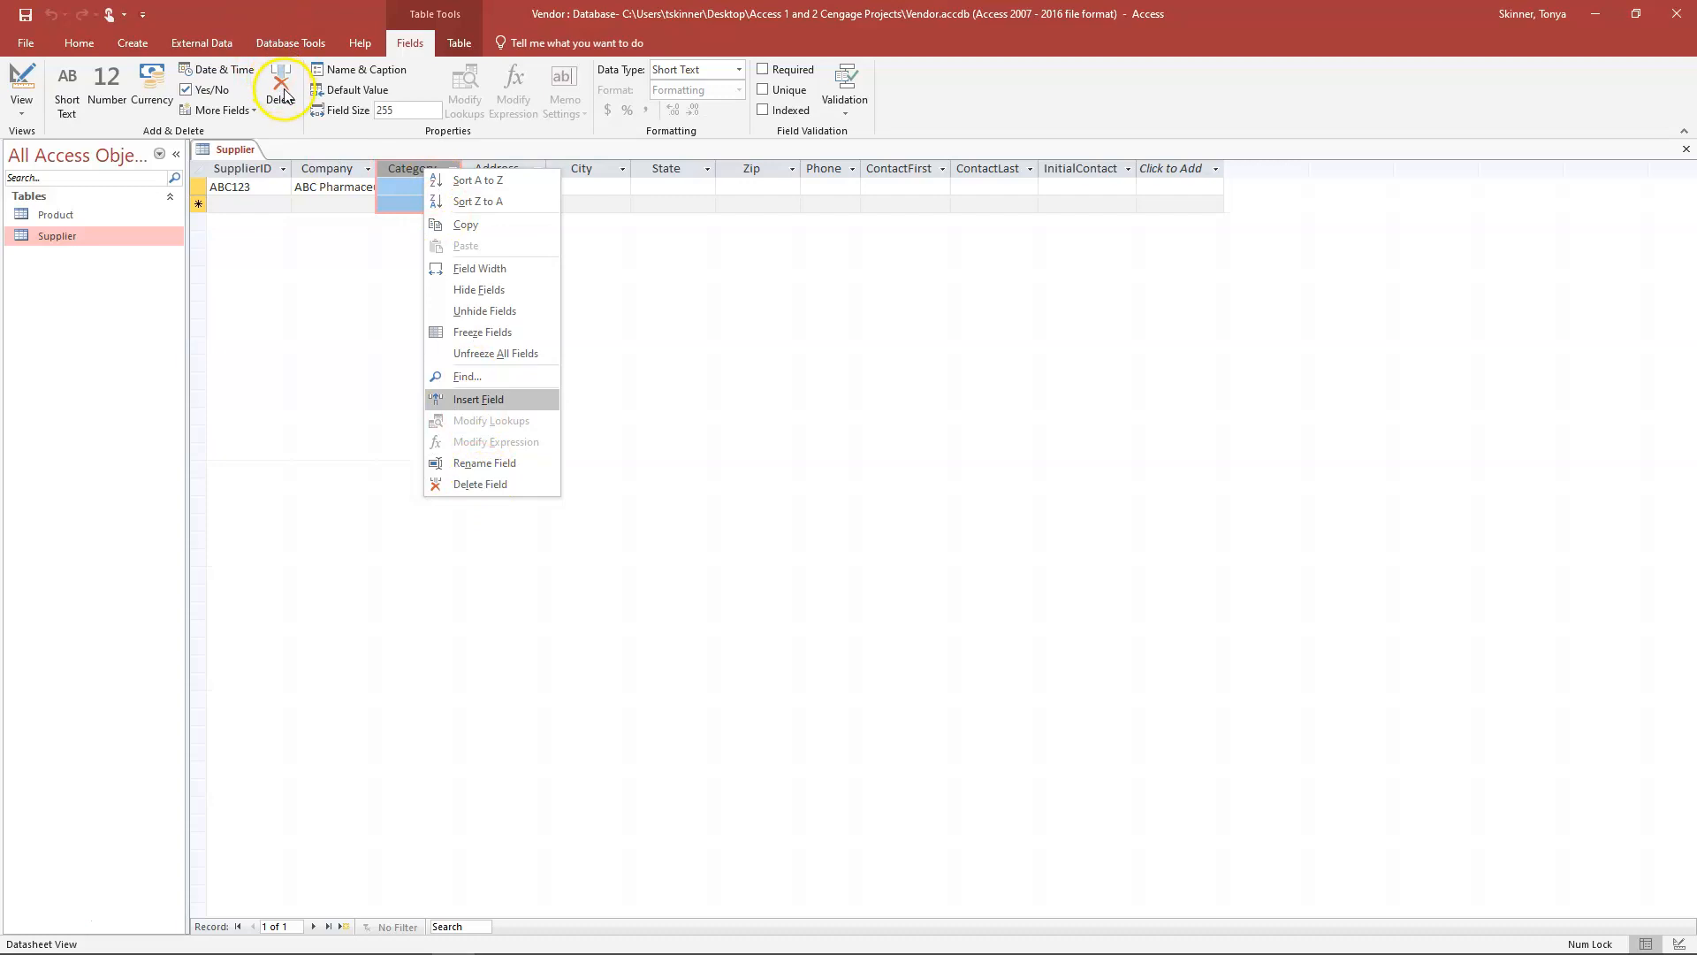
{"action": "left_click", "coordinate": [565, 12]}
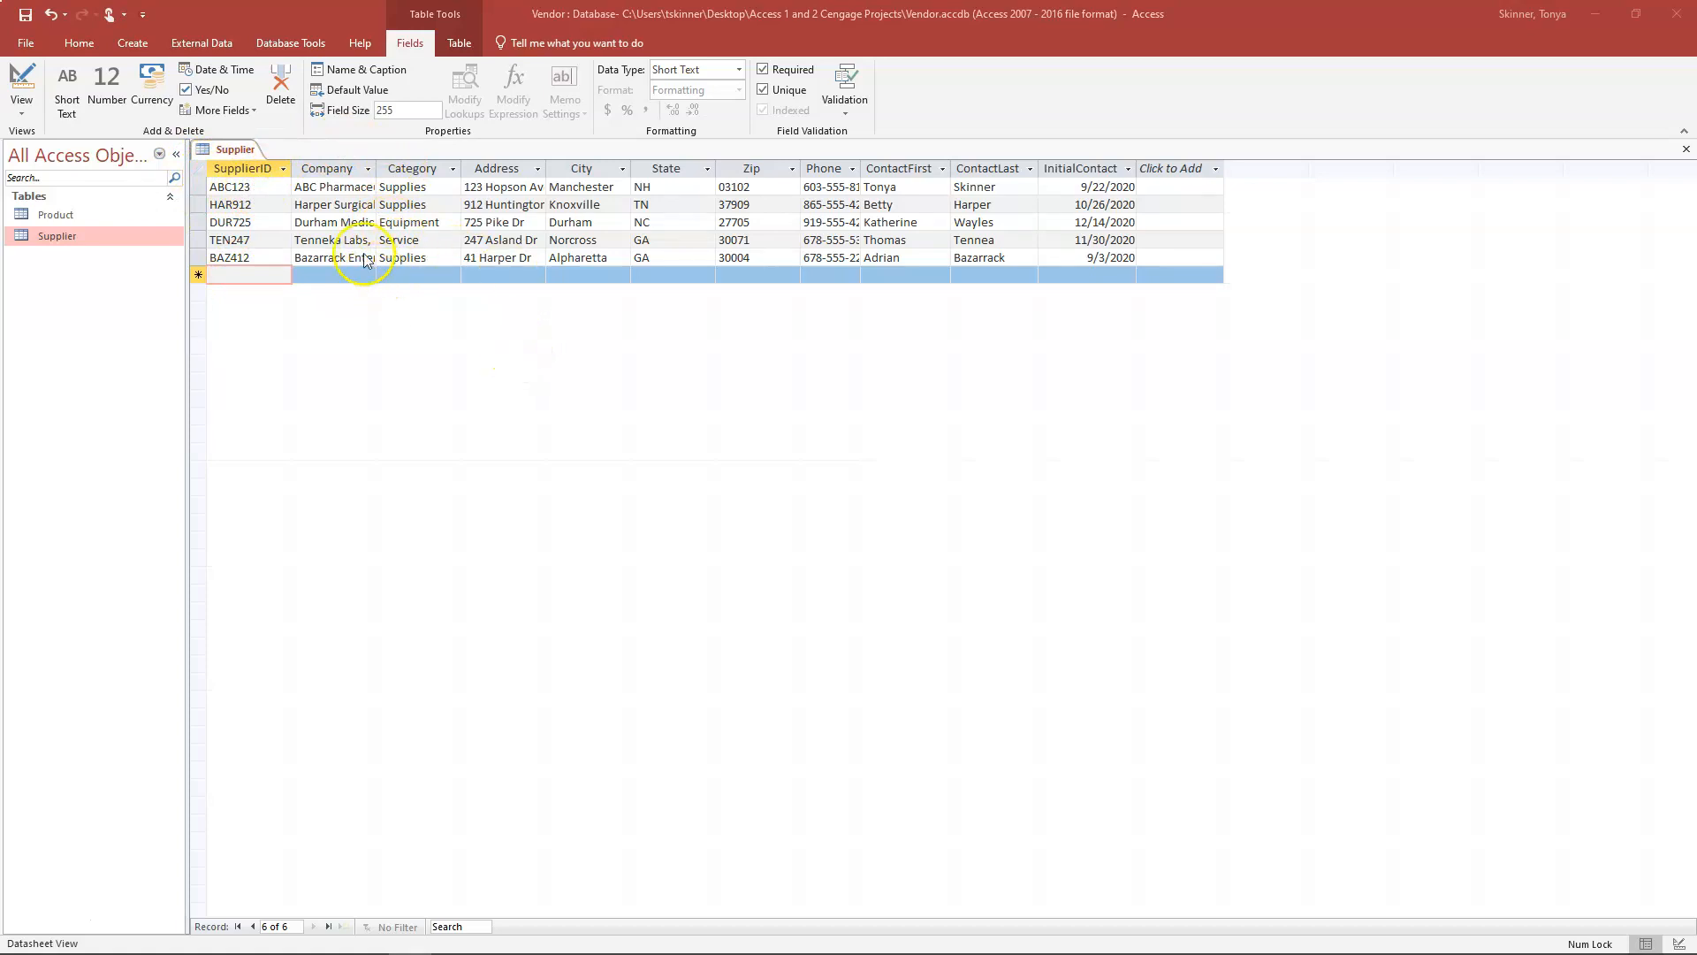
Examine how the SupplierID values are built across the entered supplier records.
{"action": "left_click", "coordinate": [270, 190]}
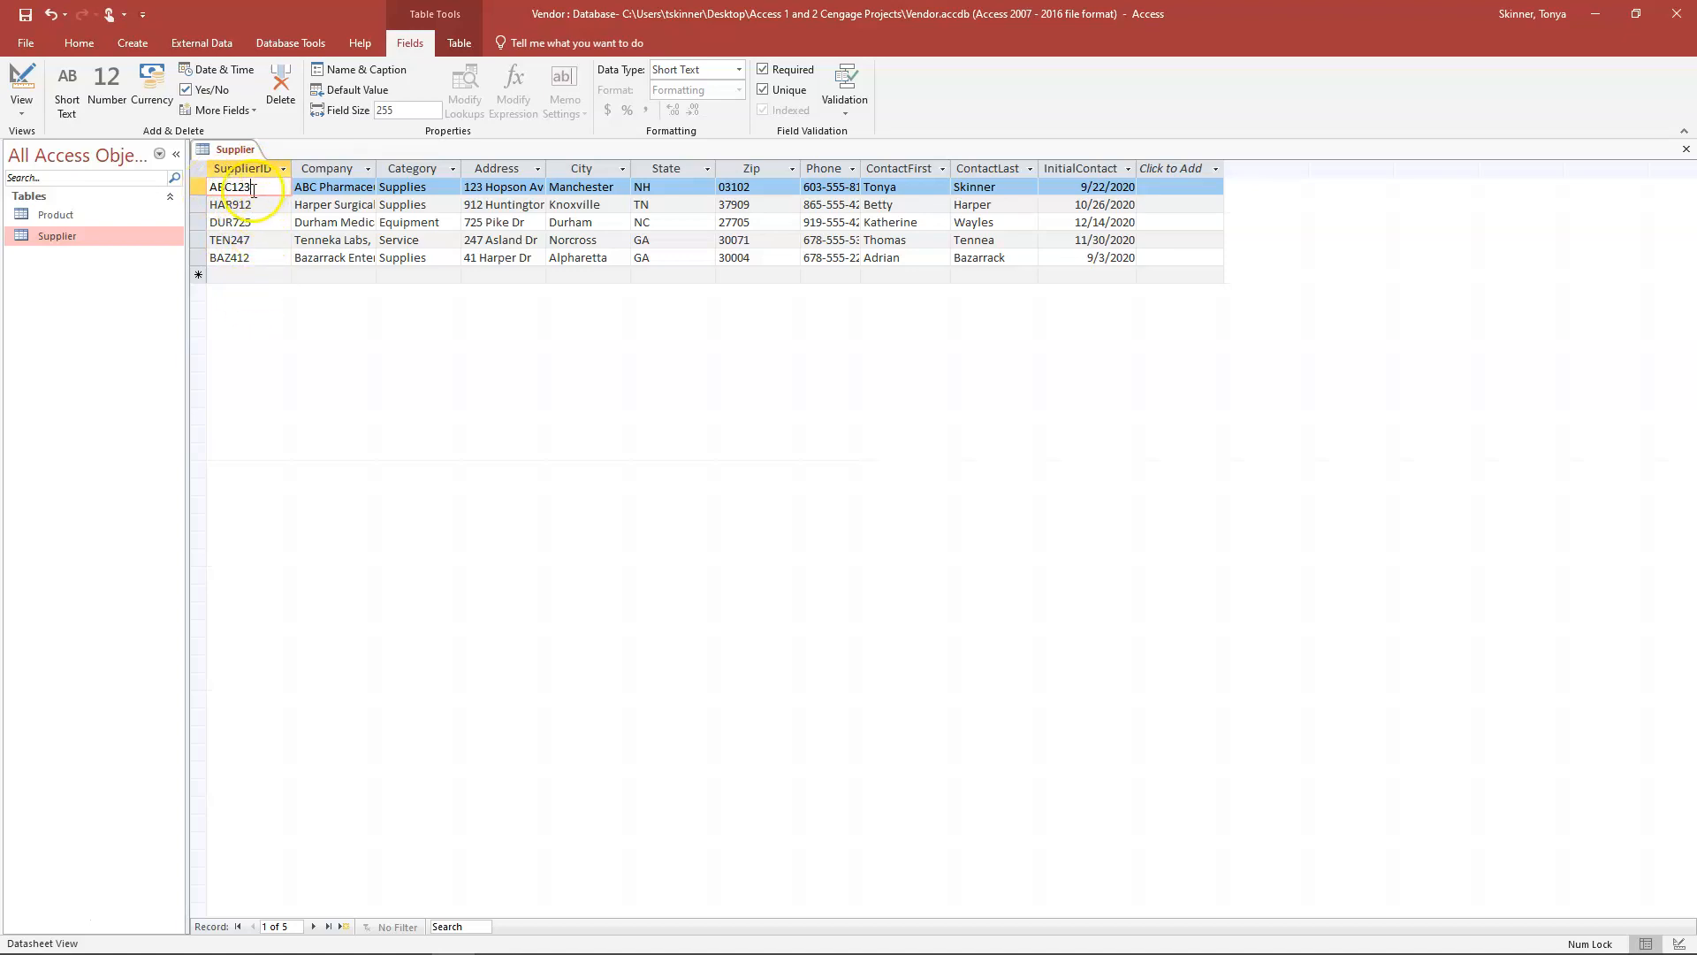
{"action": "left_click", "coordinate": [218, 207]}
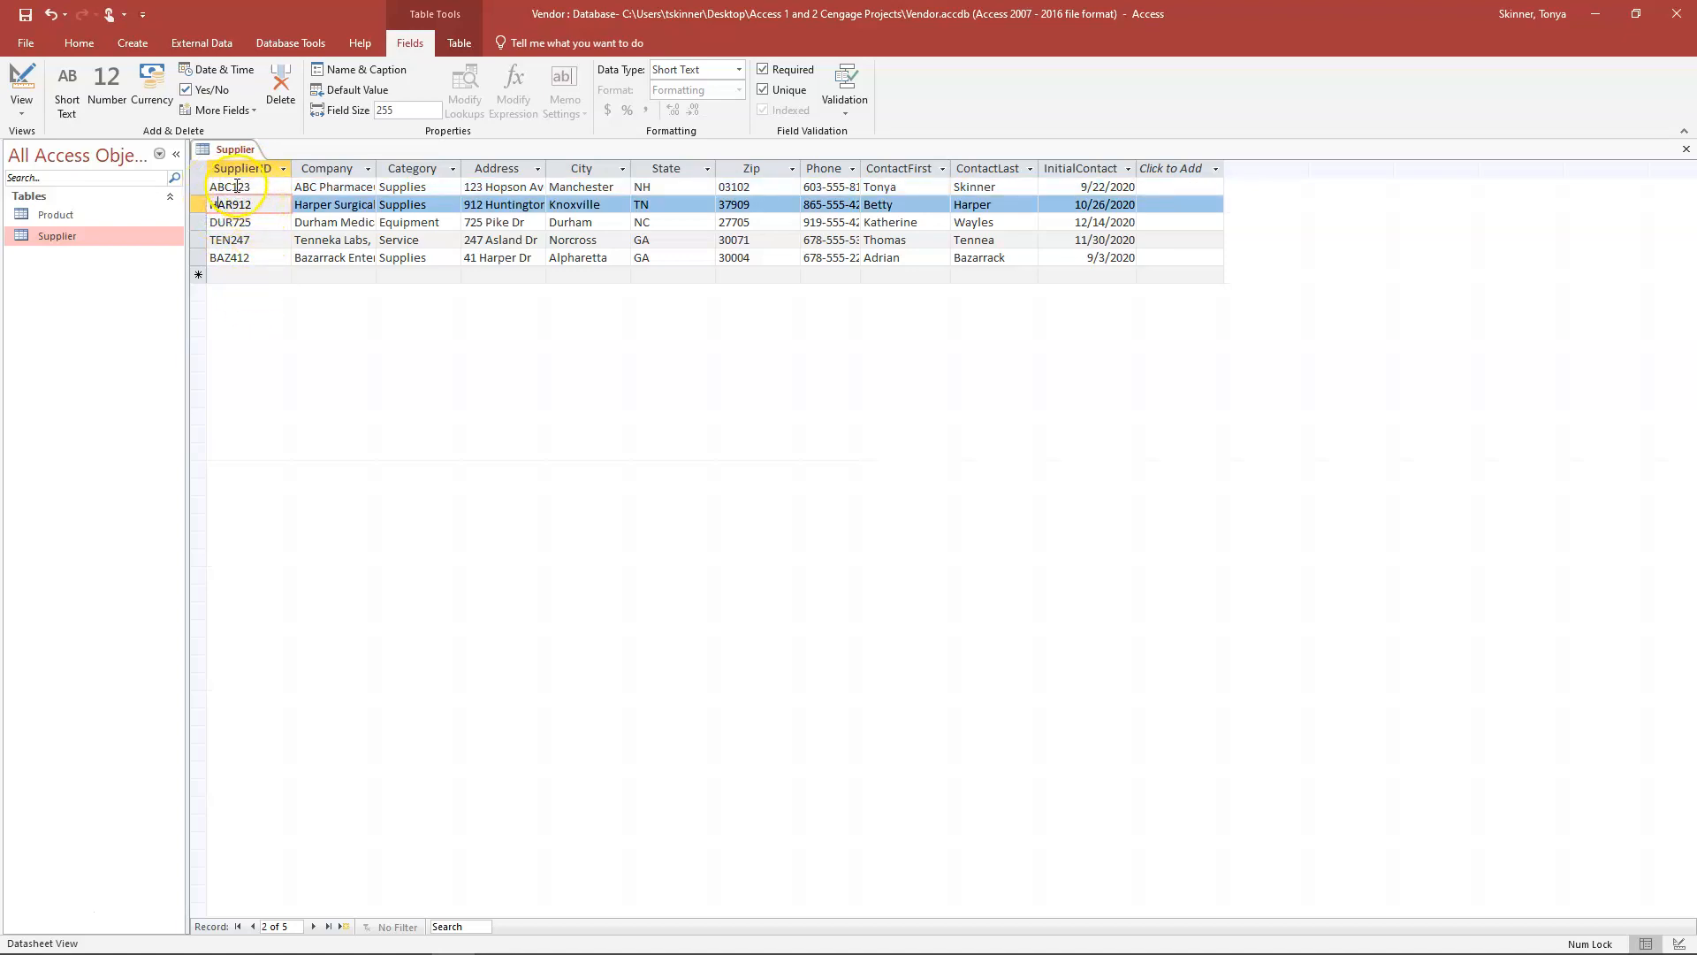
{"action": "left_click", "coordinate": [256, 188]}
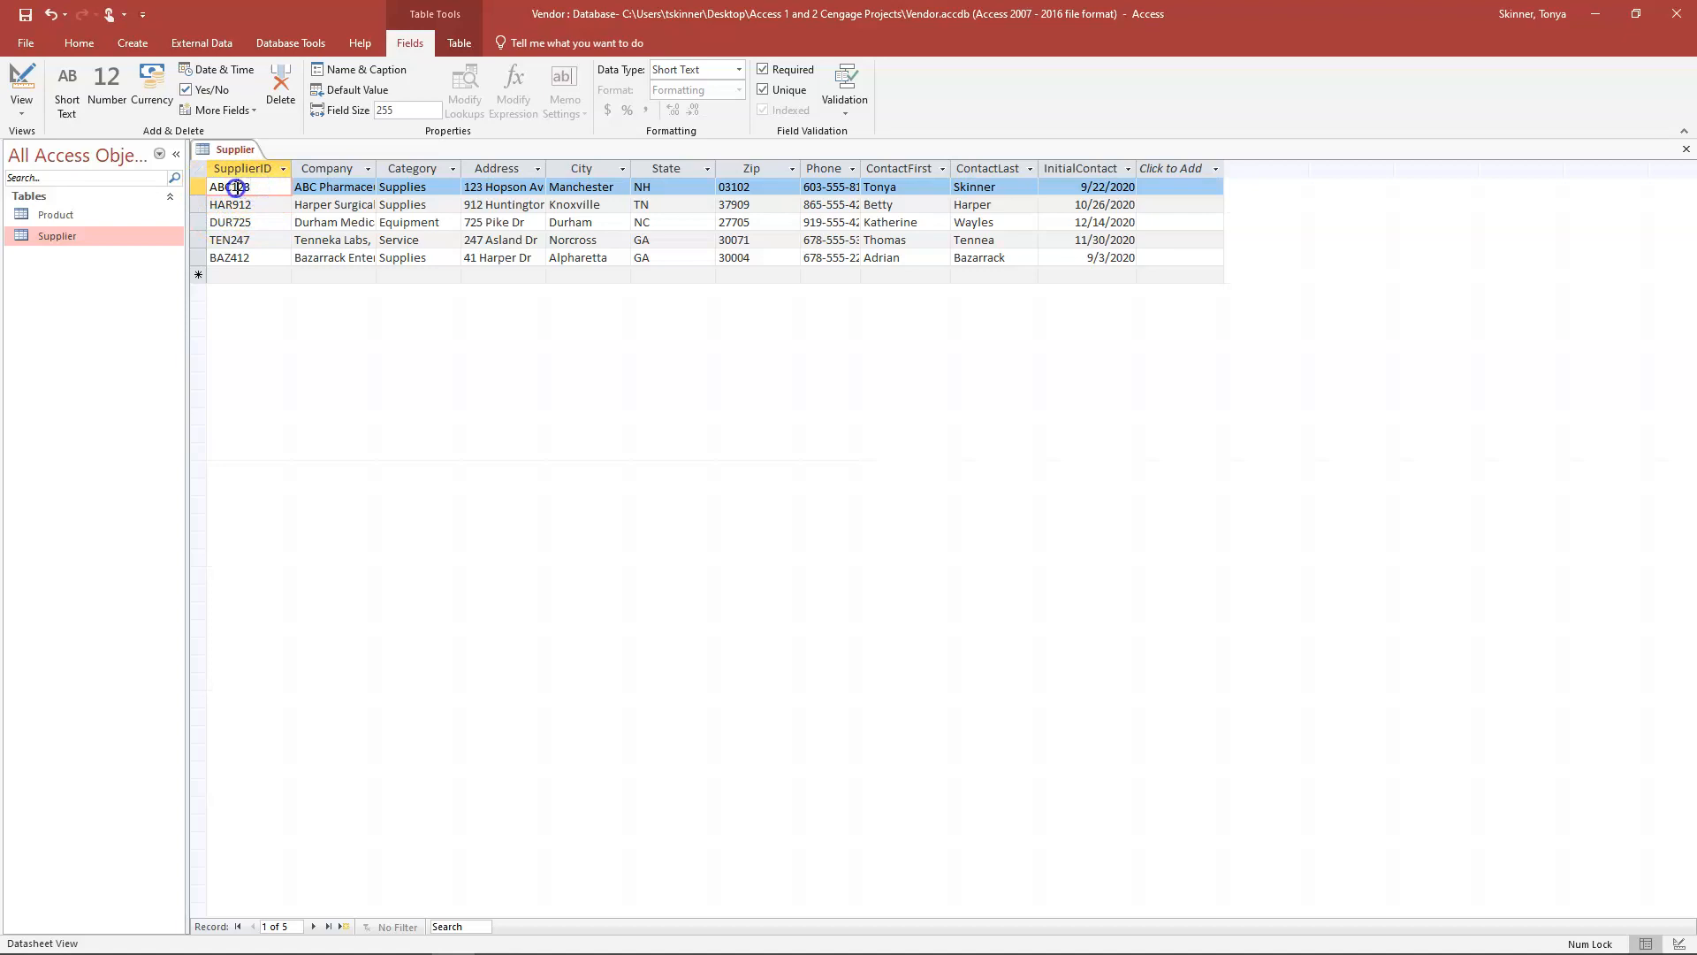
{"action": "mouse_move", "coordinate": [233, 205]}
{"action": "left_mouse_down"}
{"action": "mouse_move", "coordinate": [201, 207]}
{"action": "mouse_move", "coordinate": [236, 206]}
{"action": "left_mouse_up"}
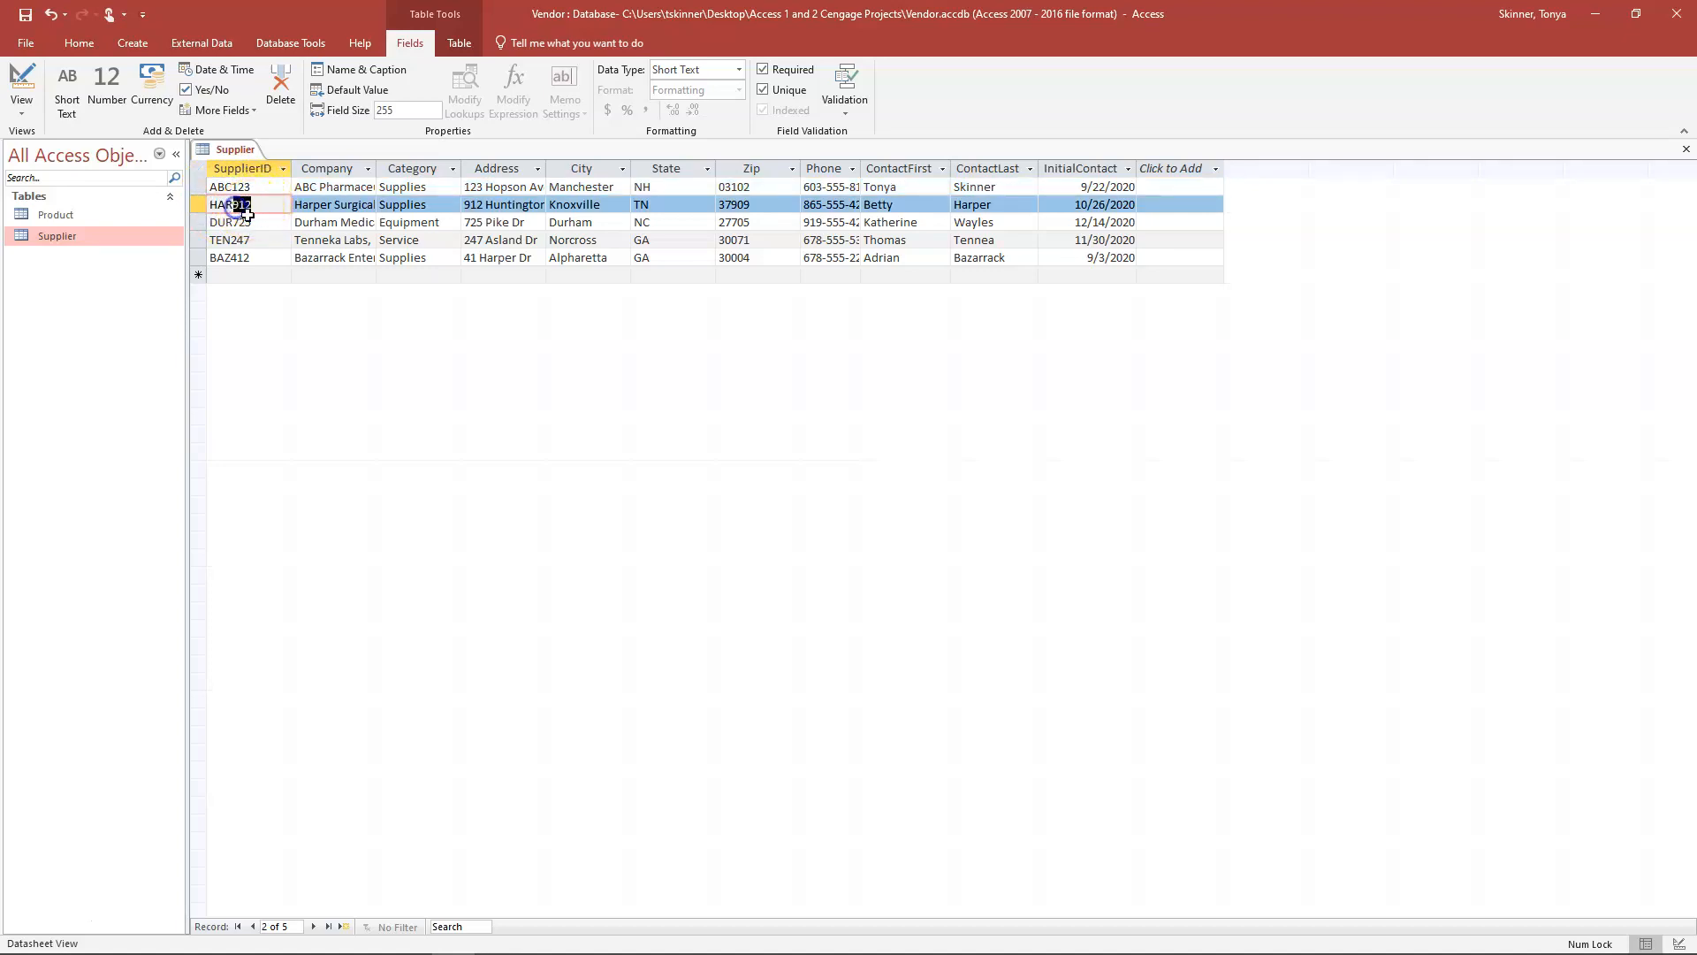
{"action": "left_click", "coordinate": [232, 223]}
{"action": "left_click", "coordinate": [236, 241]}
{"action": "left_click", "coordinate": [229, 240]}
{"action": "left_click_drag", "start_coordinate": [229, 240], "coordinate": [192, 245]}
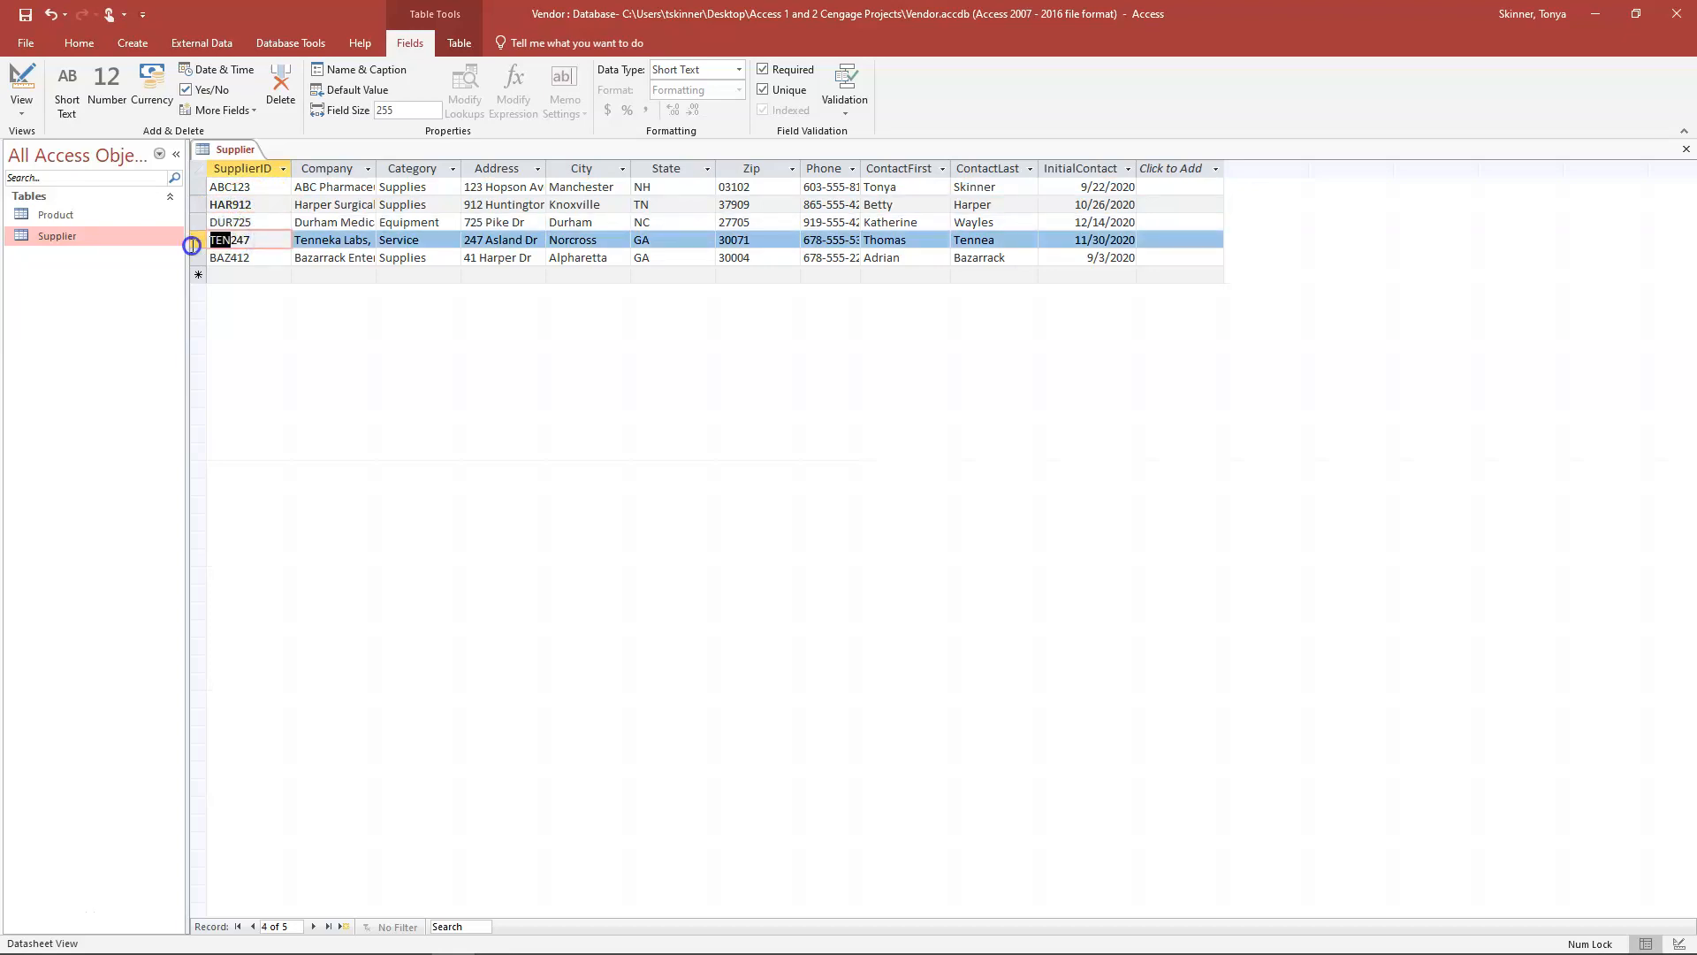
{"action": "left_click", "coordinate": [255, 259]}
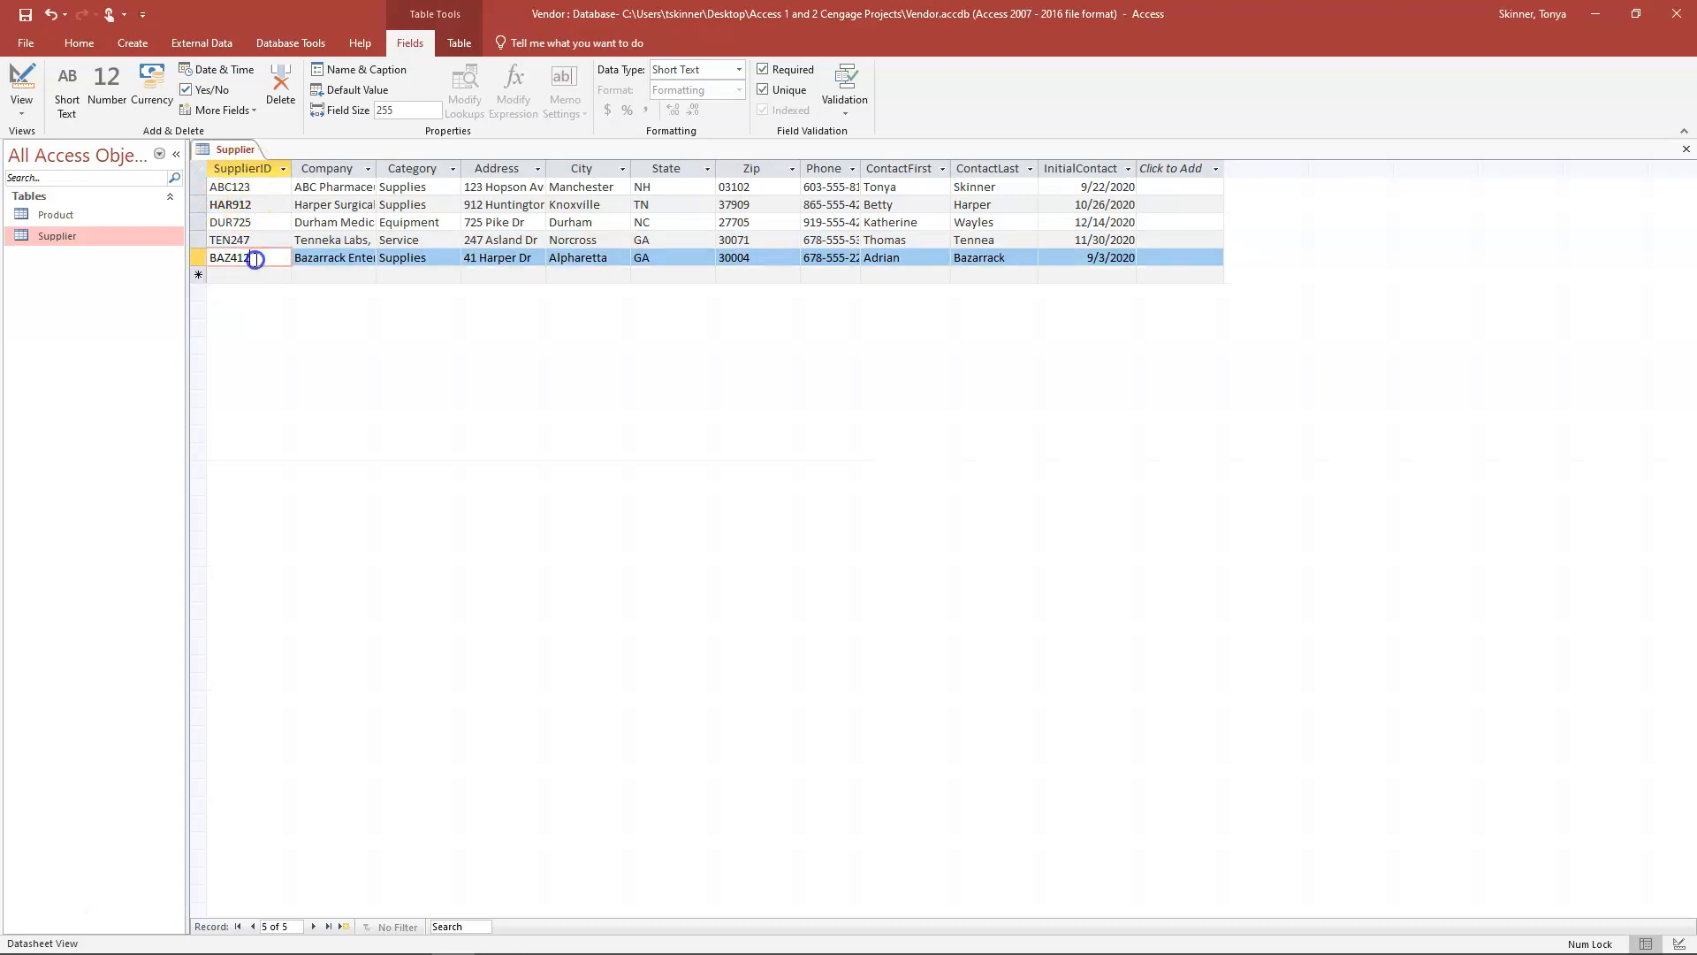
Save the Supplier table and close it.
{"action": "right_click", "coordinate": [245, 150]}
{"action": "left_click", "coordinate": [248, 162]}
{"action": "right_click", "coordinate": [236, 150]}
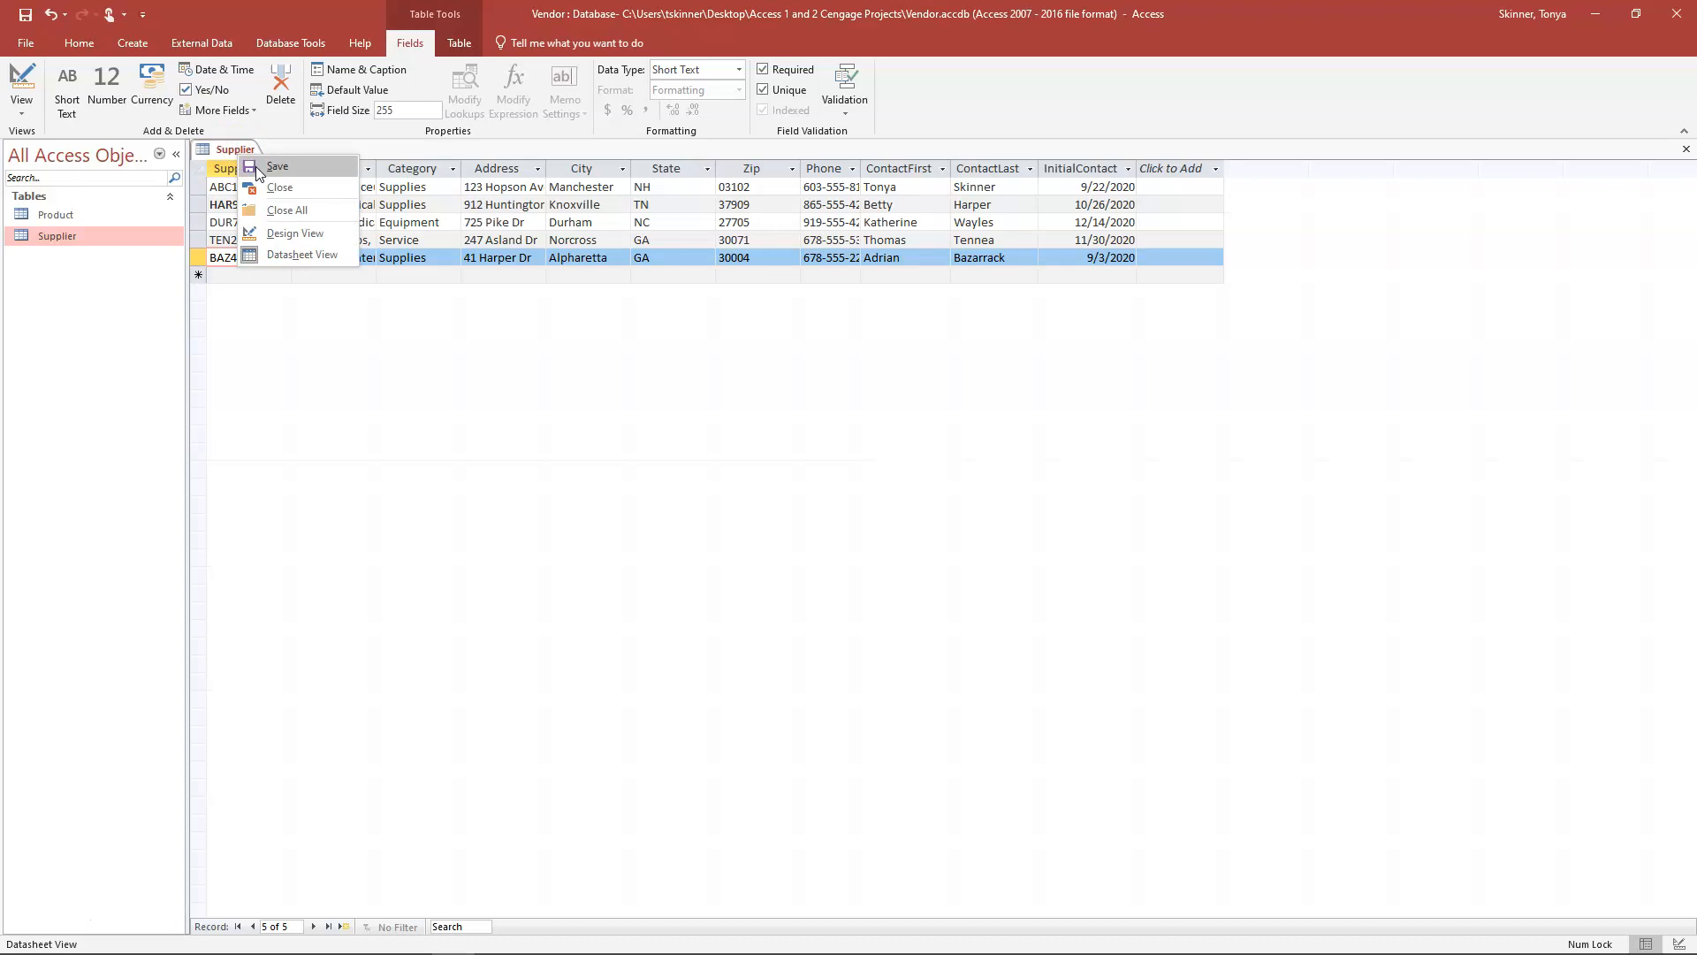
{"action": "left_click", "coordinate": [258, 170]}
{"action": "right_click", "coordinate": [247, 157]}
{"action": "left_click", "coordinate": [276, 190]}
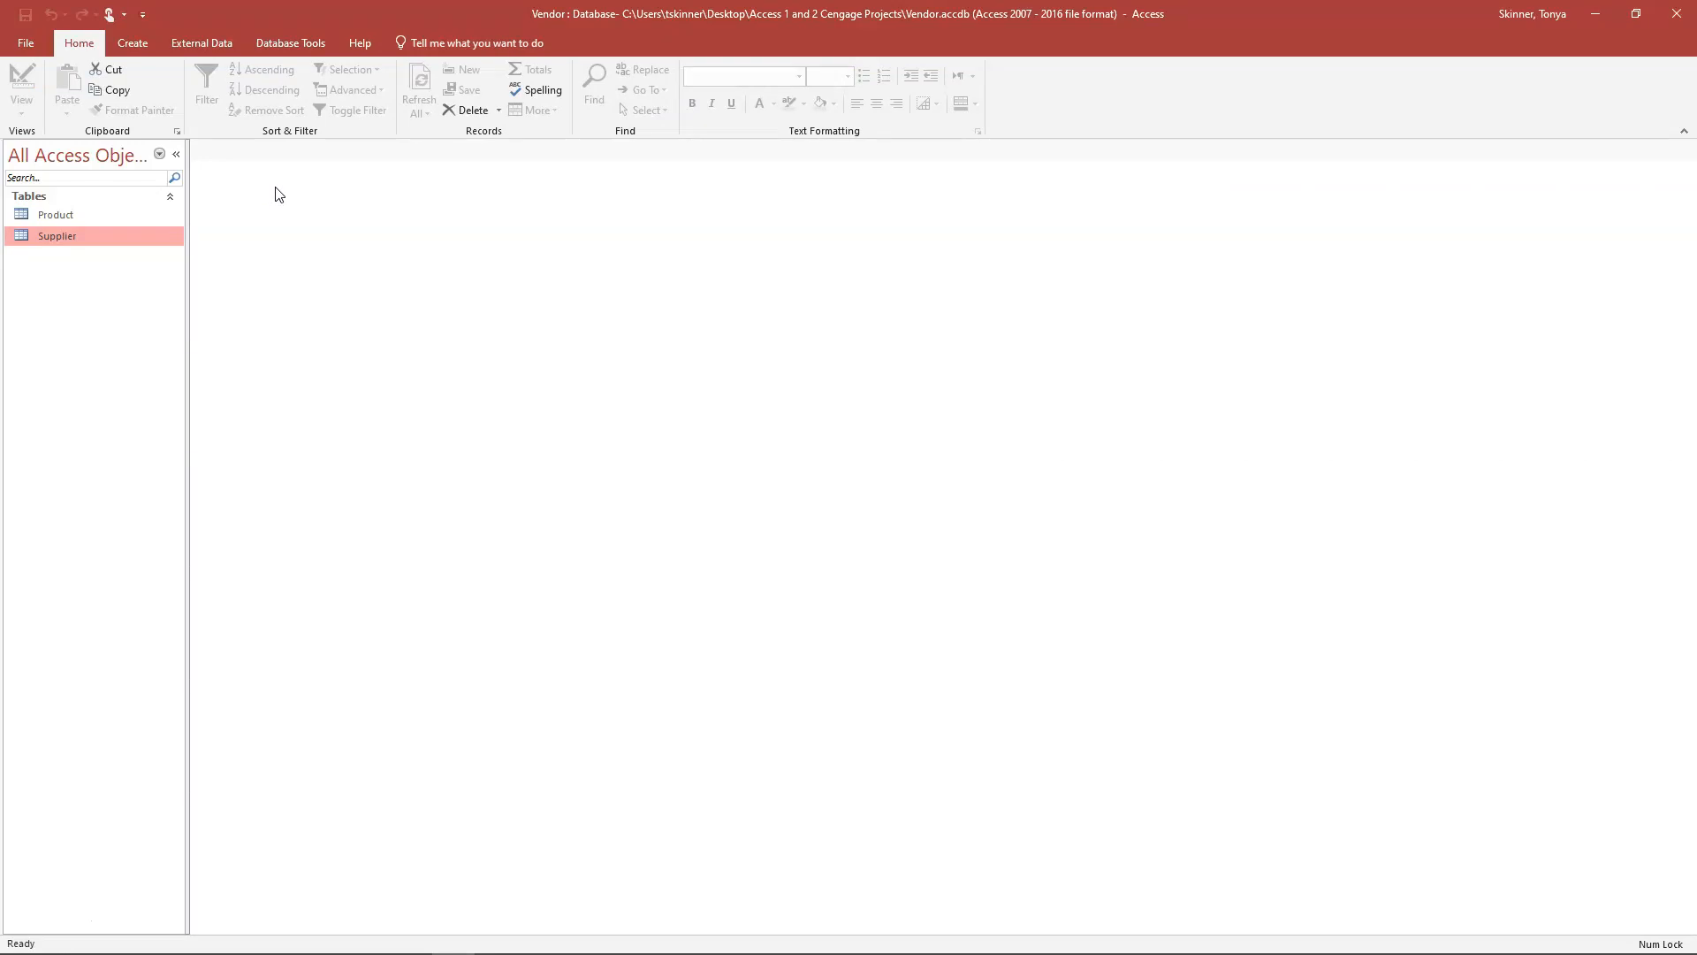
Switch to File Explorer and open the Access 1 and 2 Cengage Projects folder on the Desktop.
{"action": "left_click", "coordinate": [265, 222]}
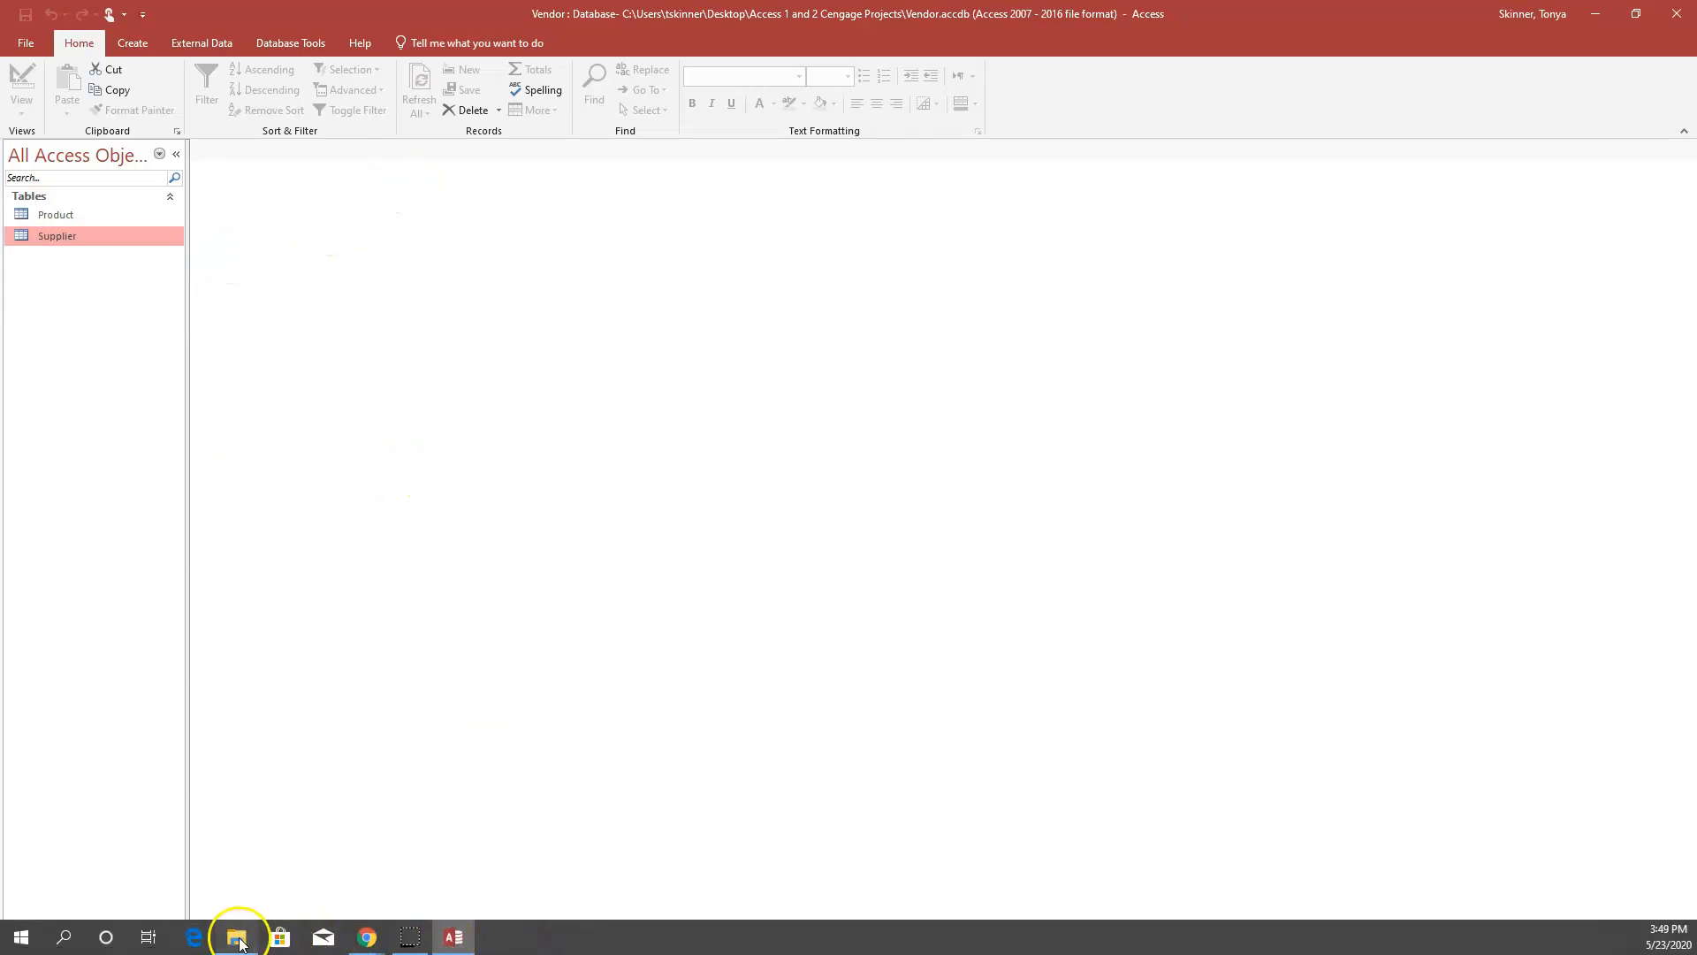
{"action": "left_click", "coordinate": [237, 936]}
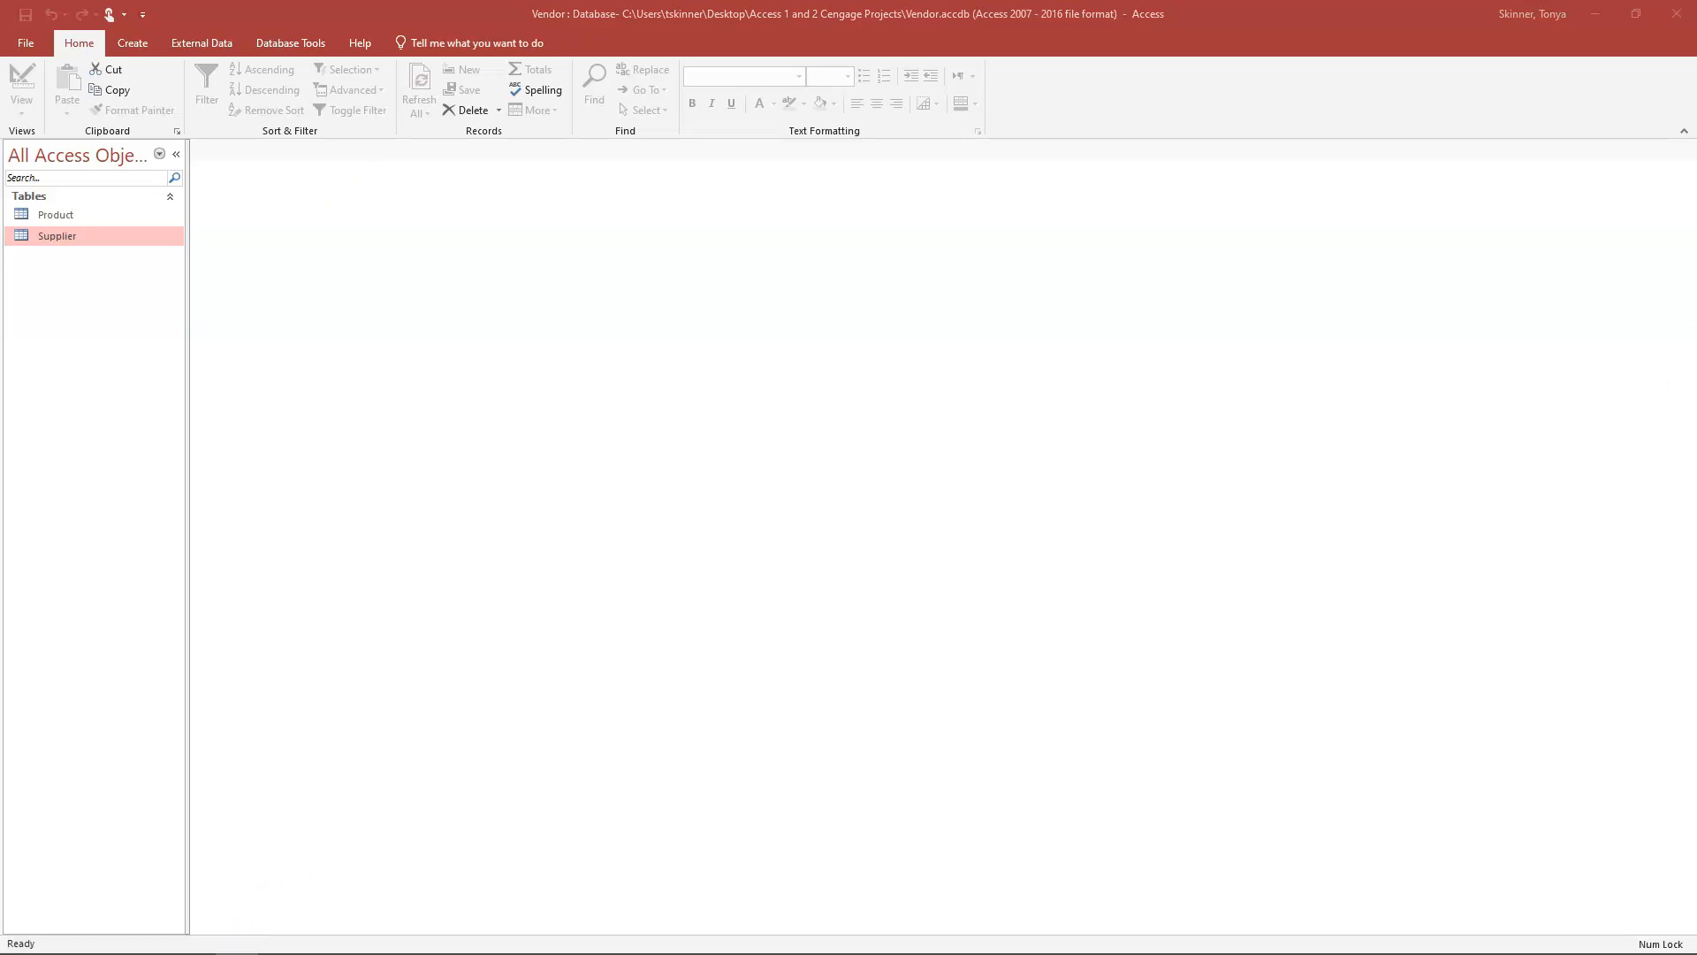
{"action": "left_click_drag", "start_coordinate": [1387, 133], "coordinate": [857, 103]}
{"action": "left_click", "coordinate": [714, 239]}
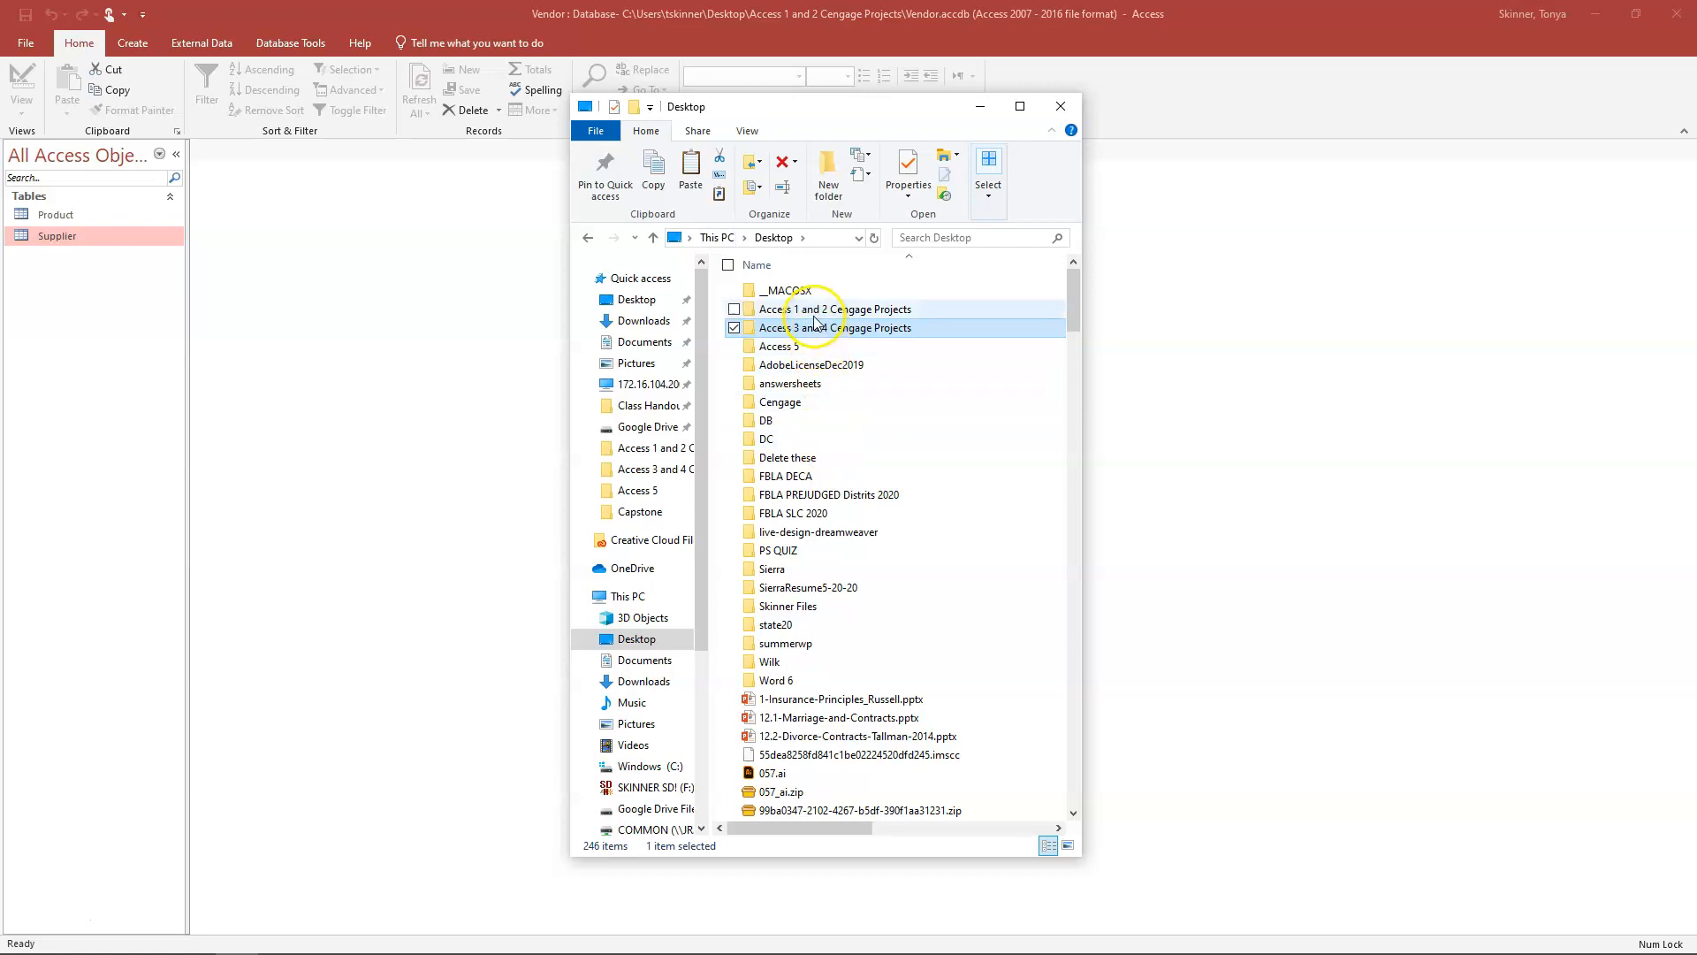
{"action": "double_click", "coordinate": [814, 315]}
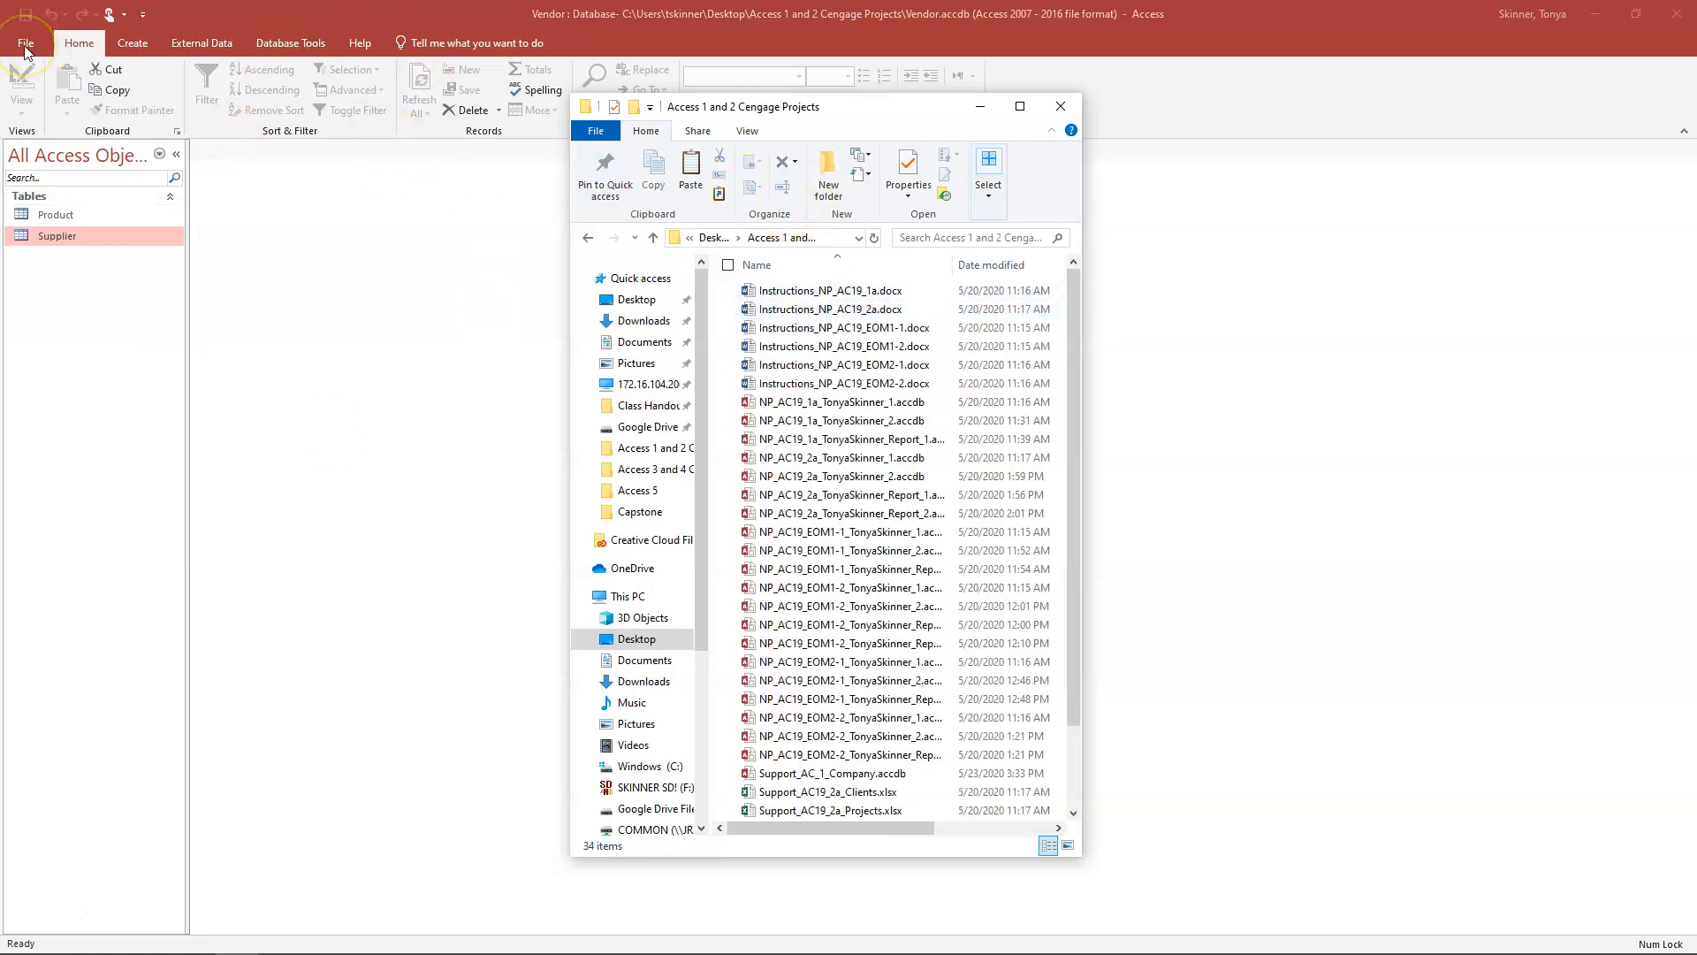
Open the Support_AC_1_Company.accdb database from the project folder.
{"action": "left_click_drag", "start_coordinate": [743, 107], "coordinate": [705, 86]}
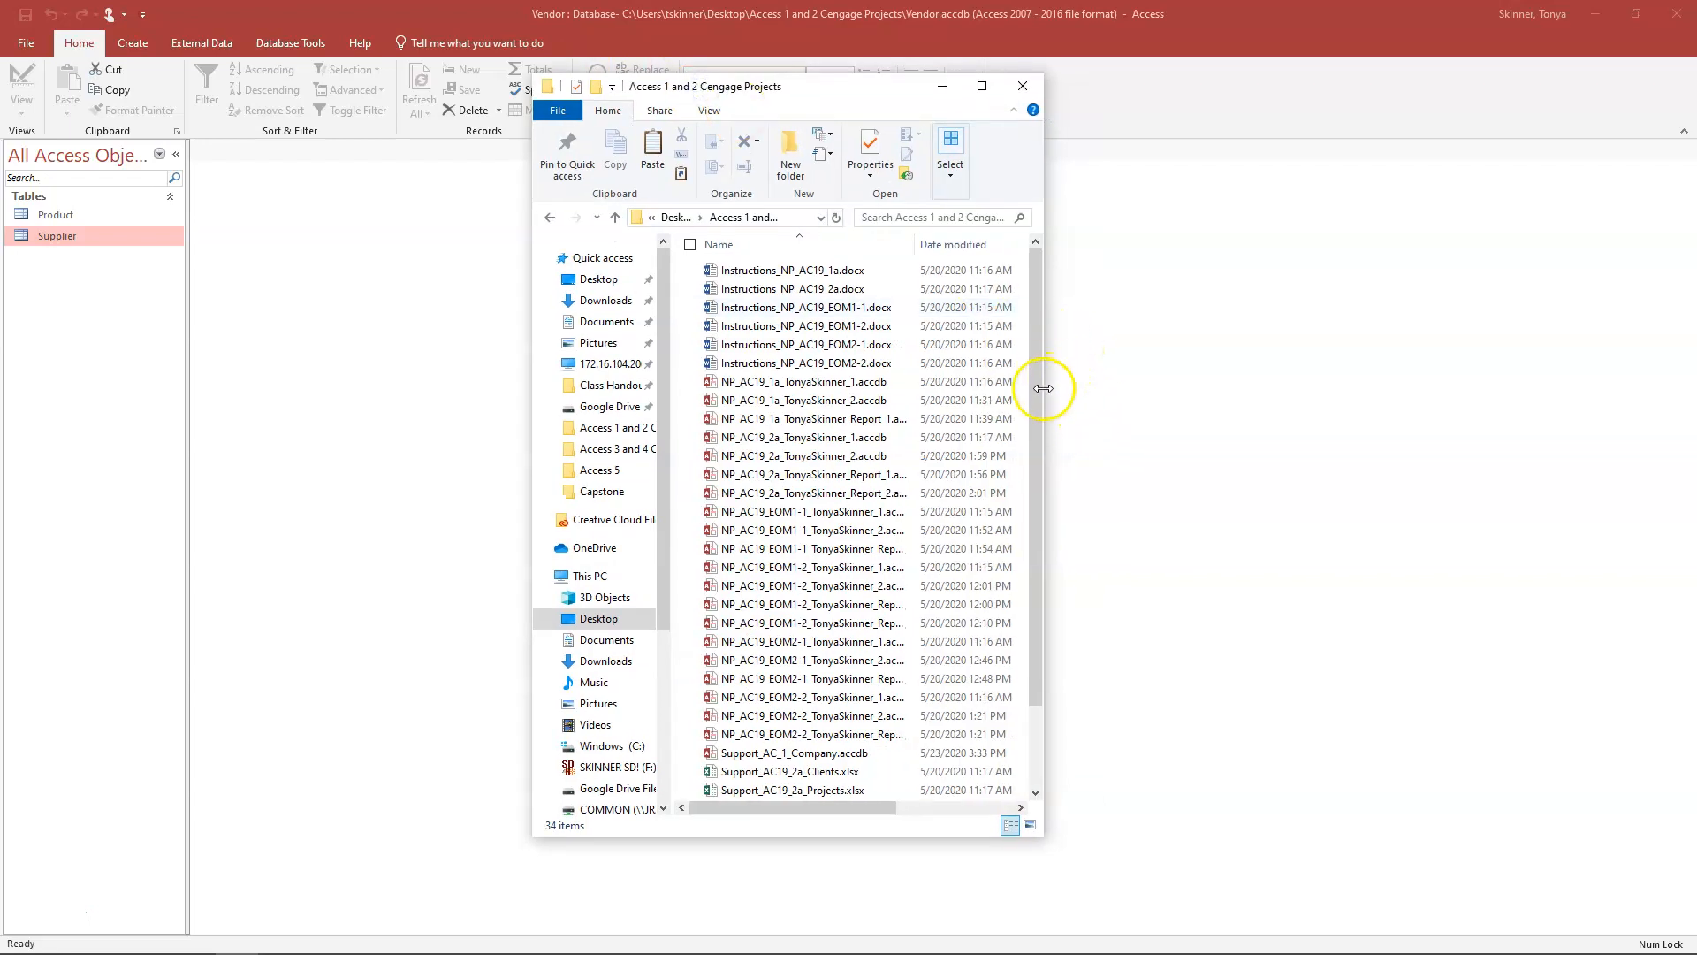
{"action": "left_click_drag", "start_coordinate": [1036, 389], "coordinate": [1036, 492]}
{"action": "left_click", "coordinate": [775, 660]}
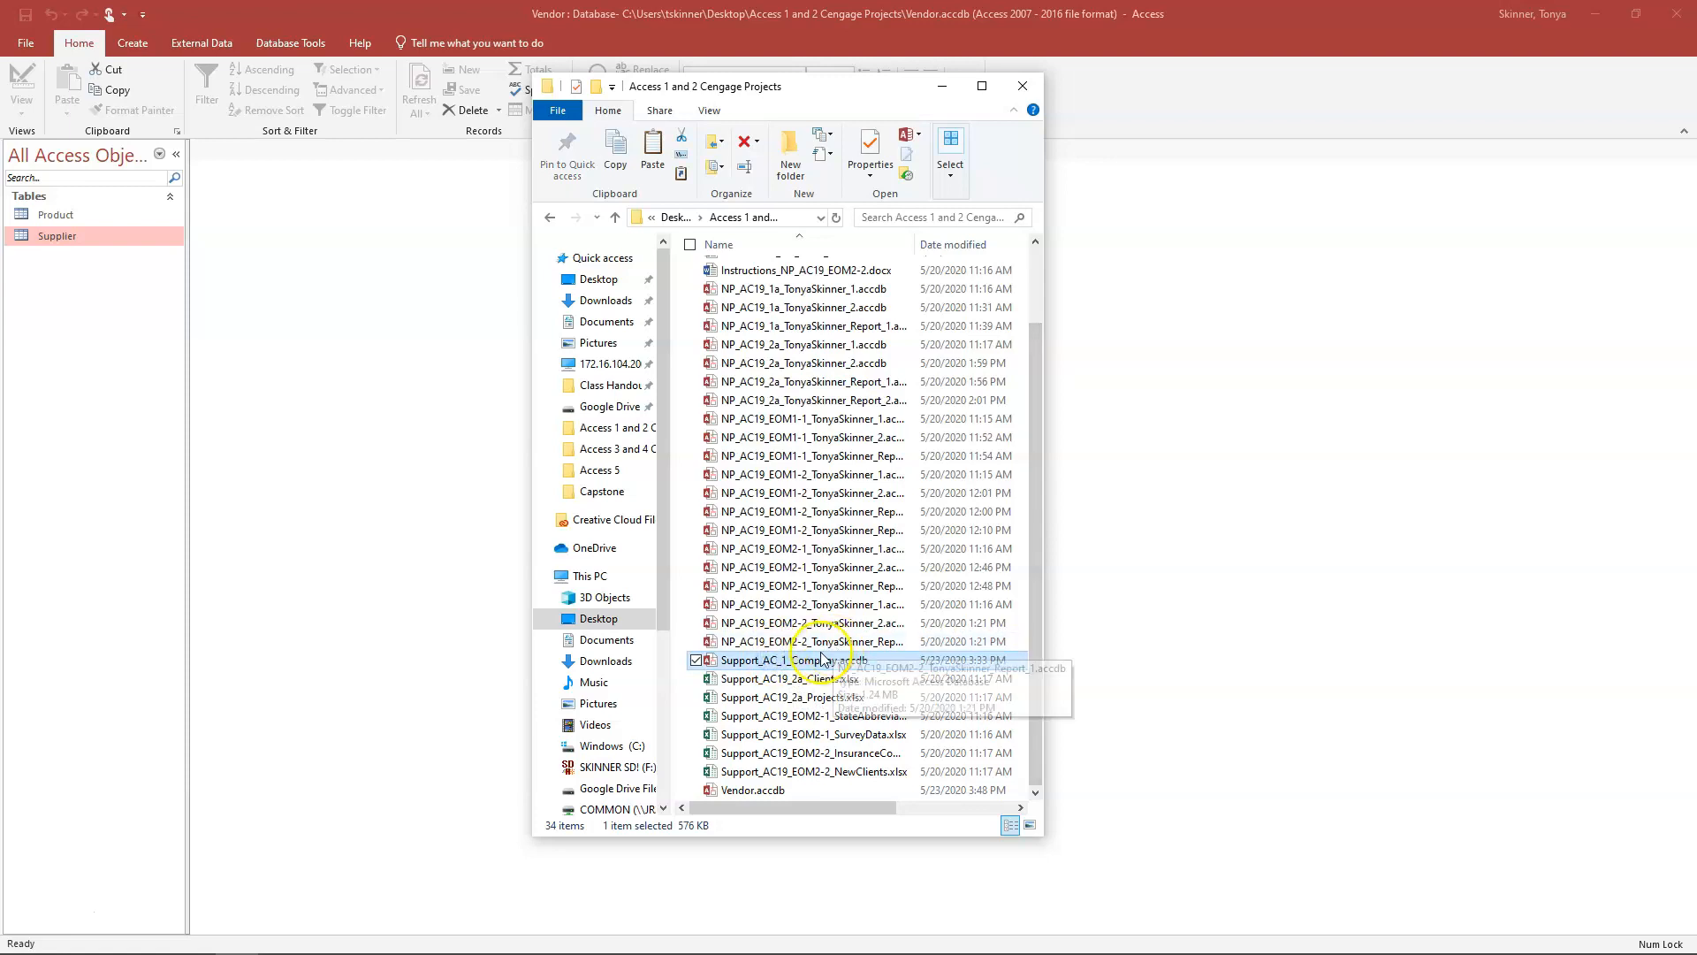
{"action": "double_click", "coordinate": [821, 660]}
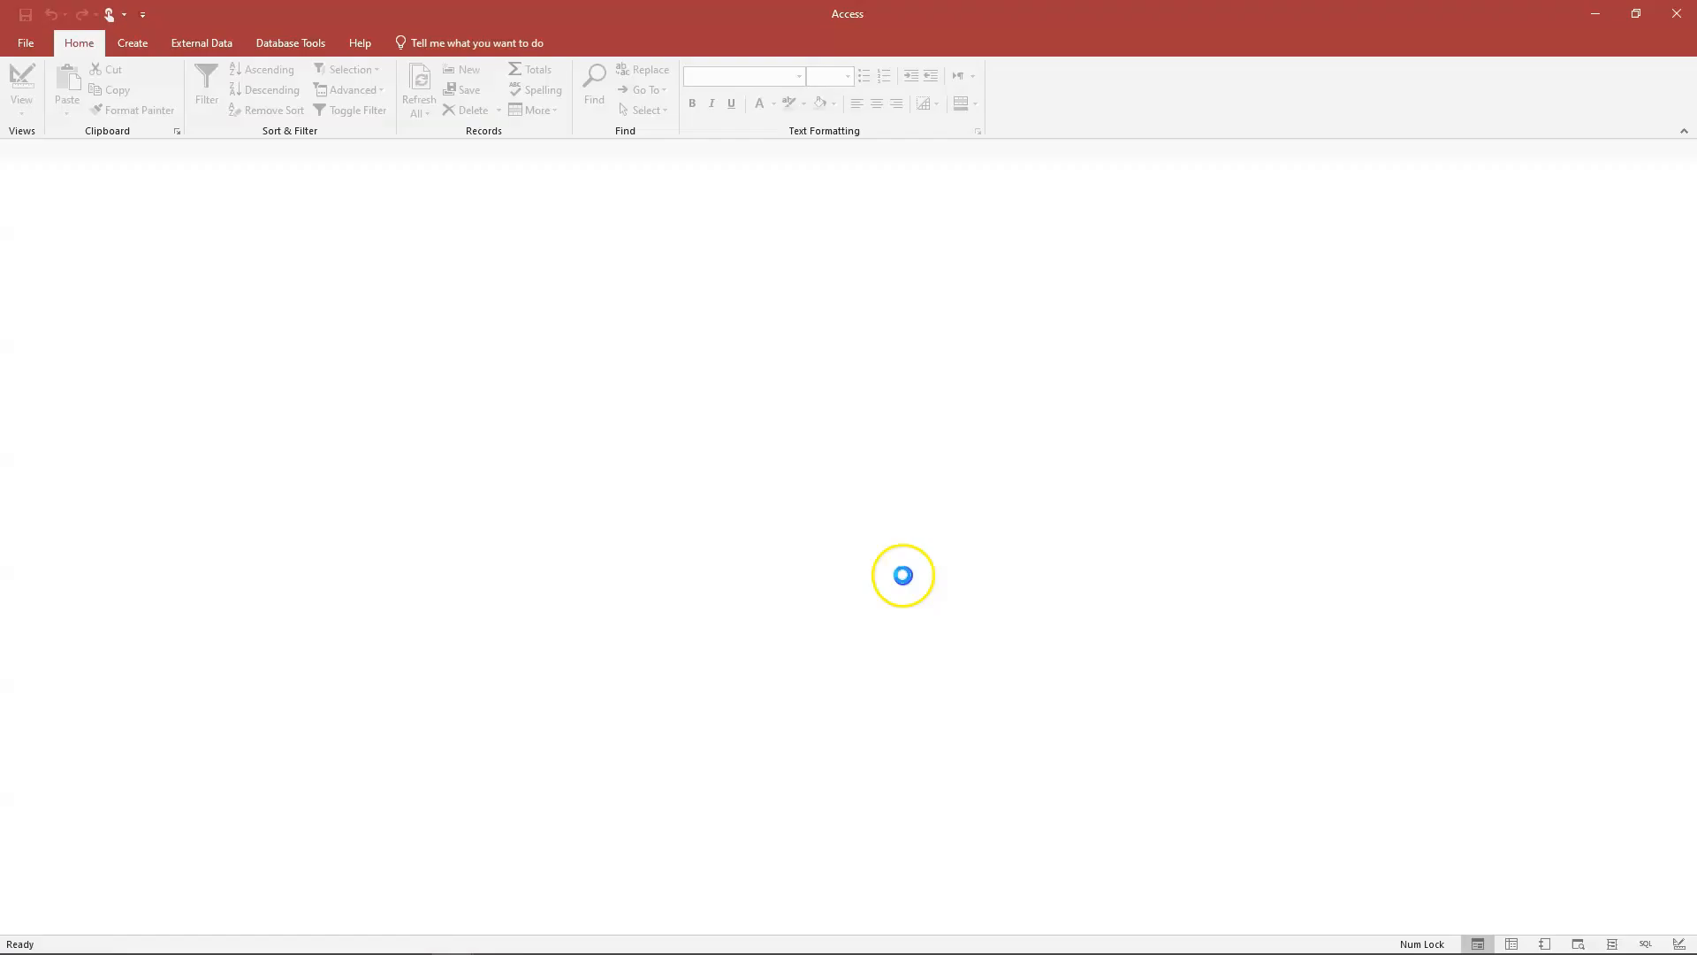
Arrange the Support_AC_1_Company window over the Vendor database and open its Business table in Datasheet View.
{"action": "left_click_drag", "start_coordinate": [729, 129], "coordinate": [933, 149]}
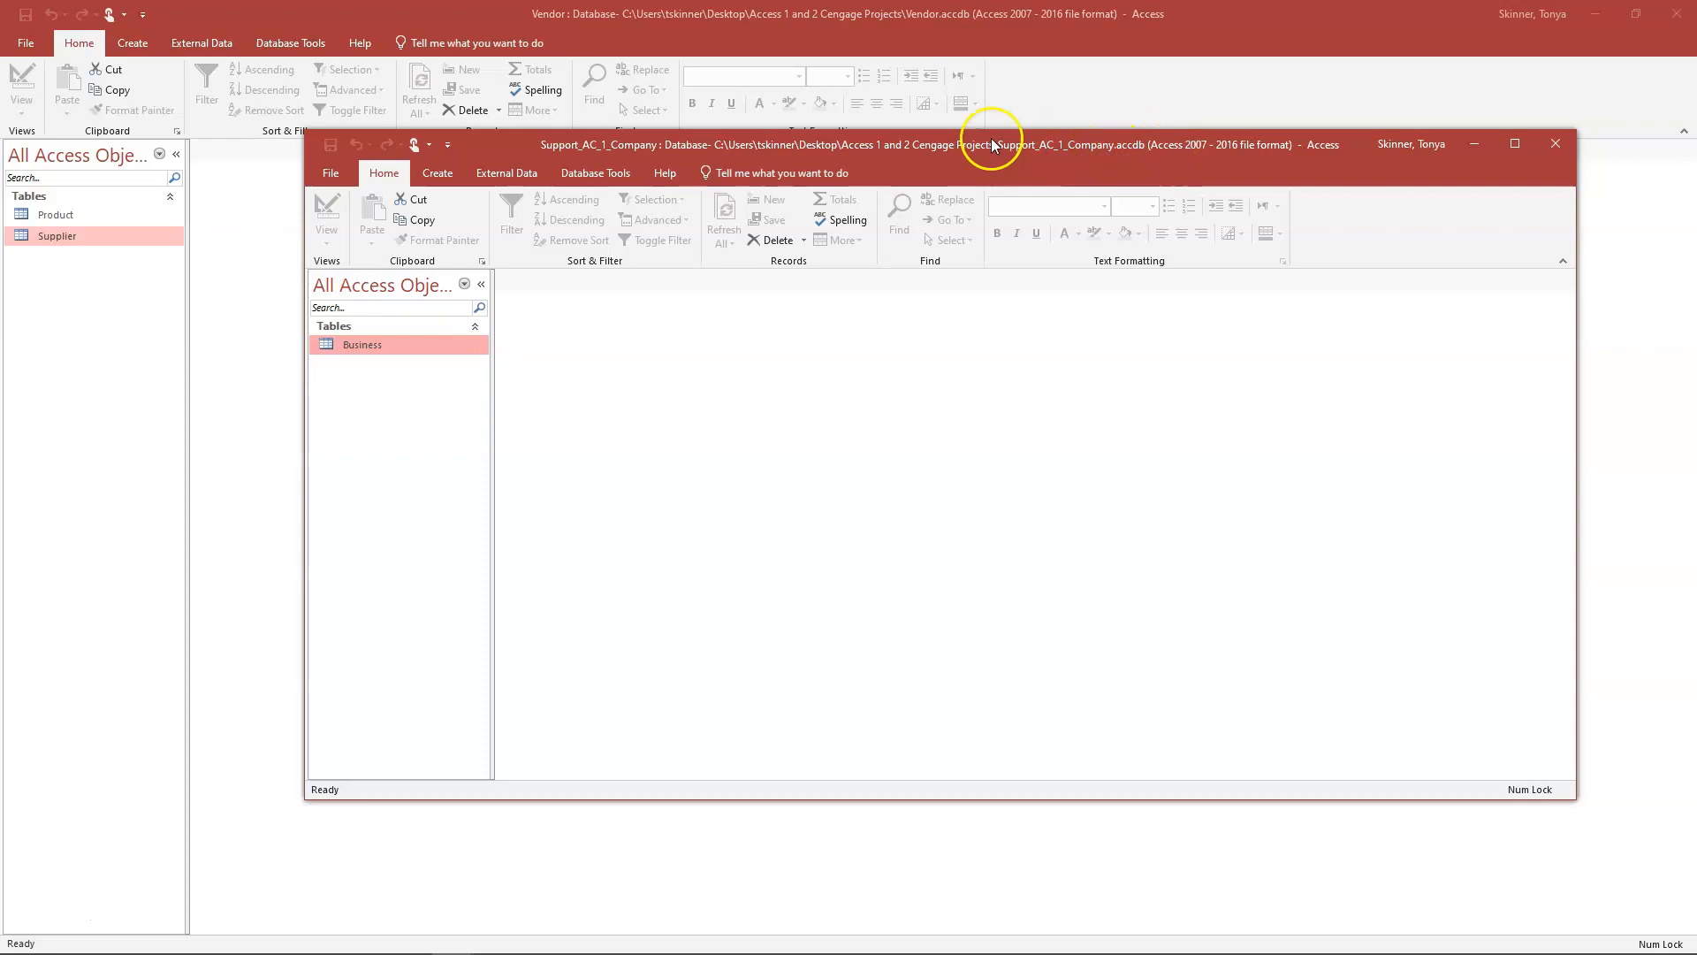
{"action": "left_click_drag", "start_coordinate": [991, 142], "coordinate": [950, 104]}
{"action": "double_click", "coordinate": [328, 308]}
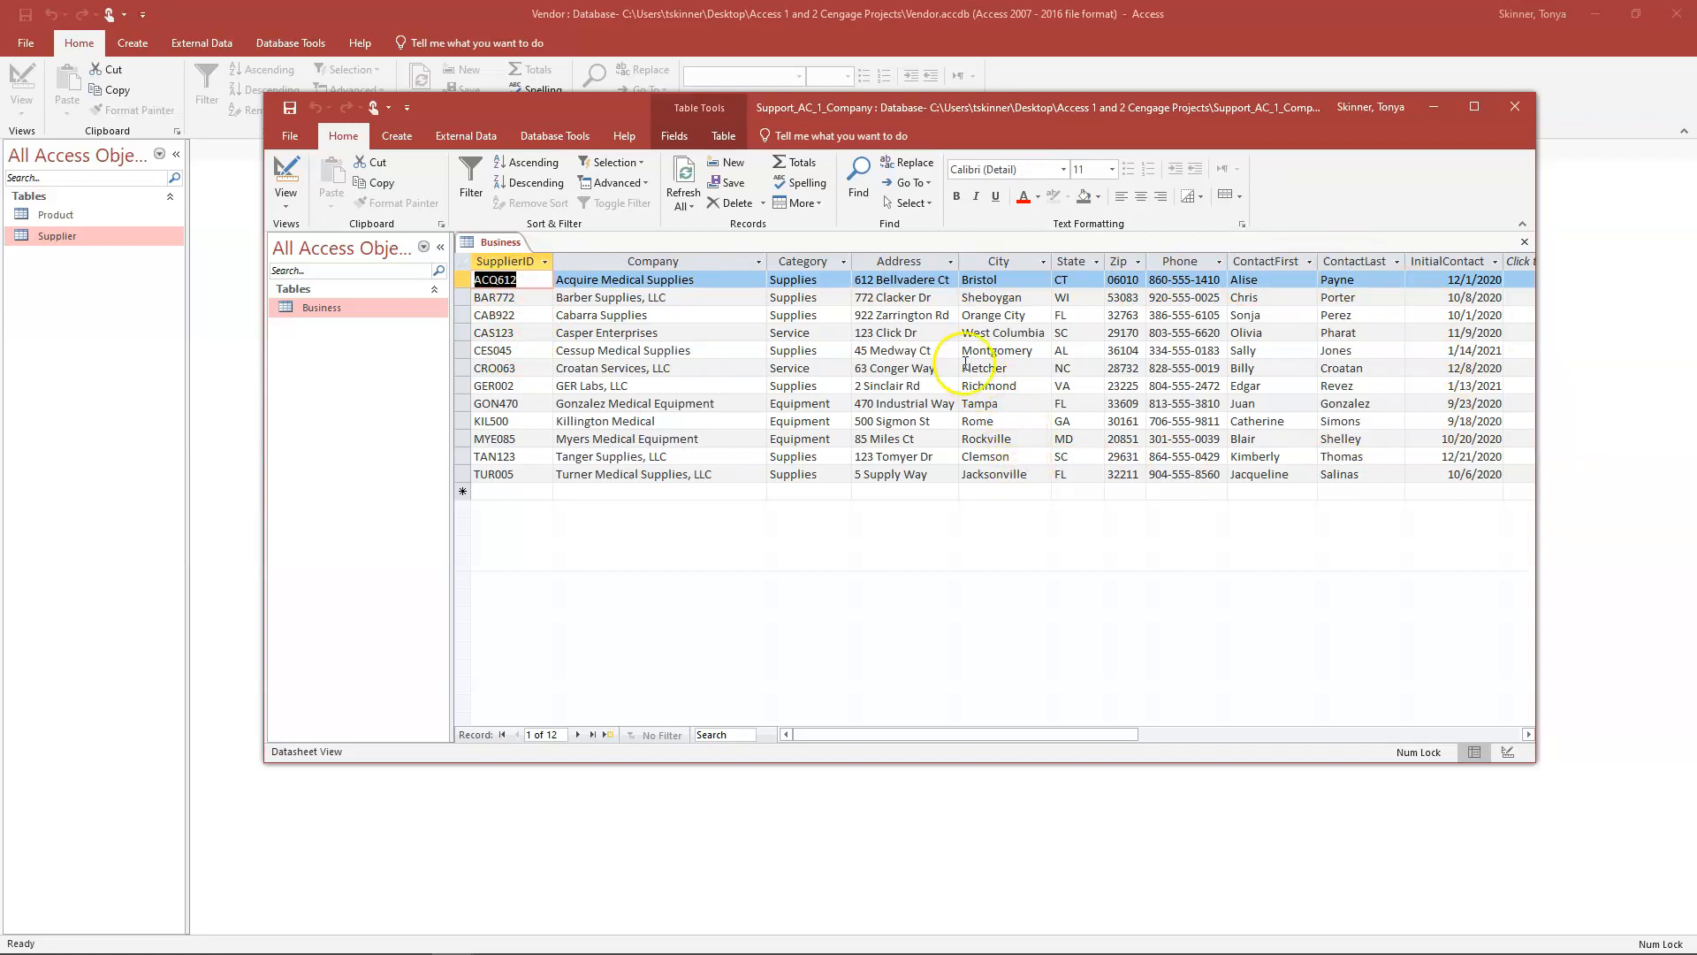
Copy all records of the Business table and reopen the Supplier table in the Vendor database.
{"action": "left_click", "coordinate": [463, 262]}
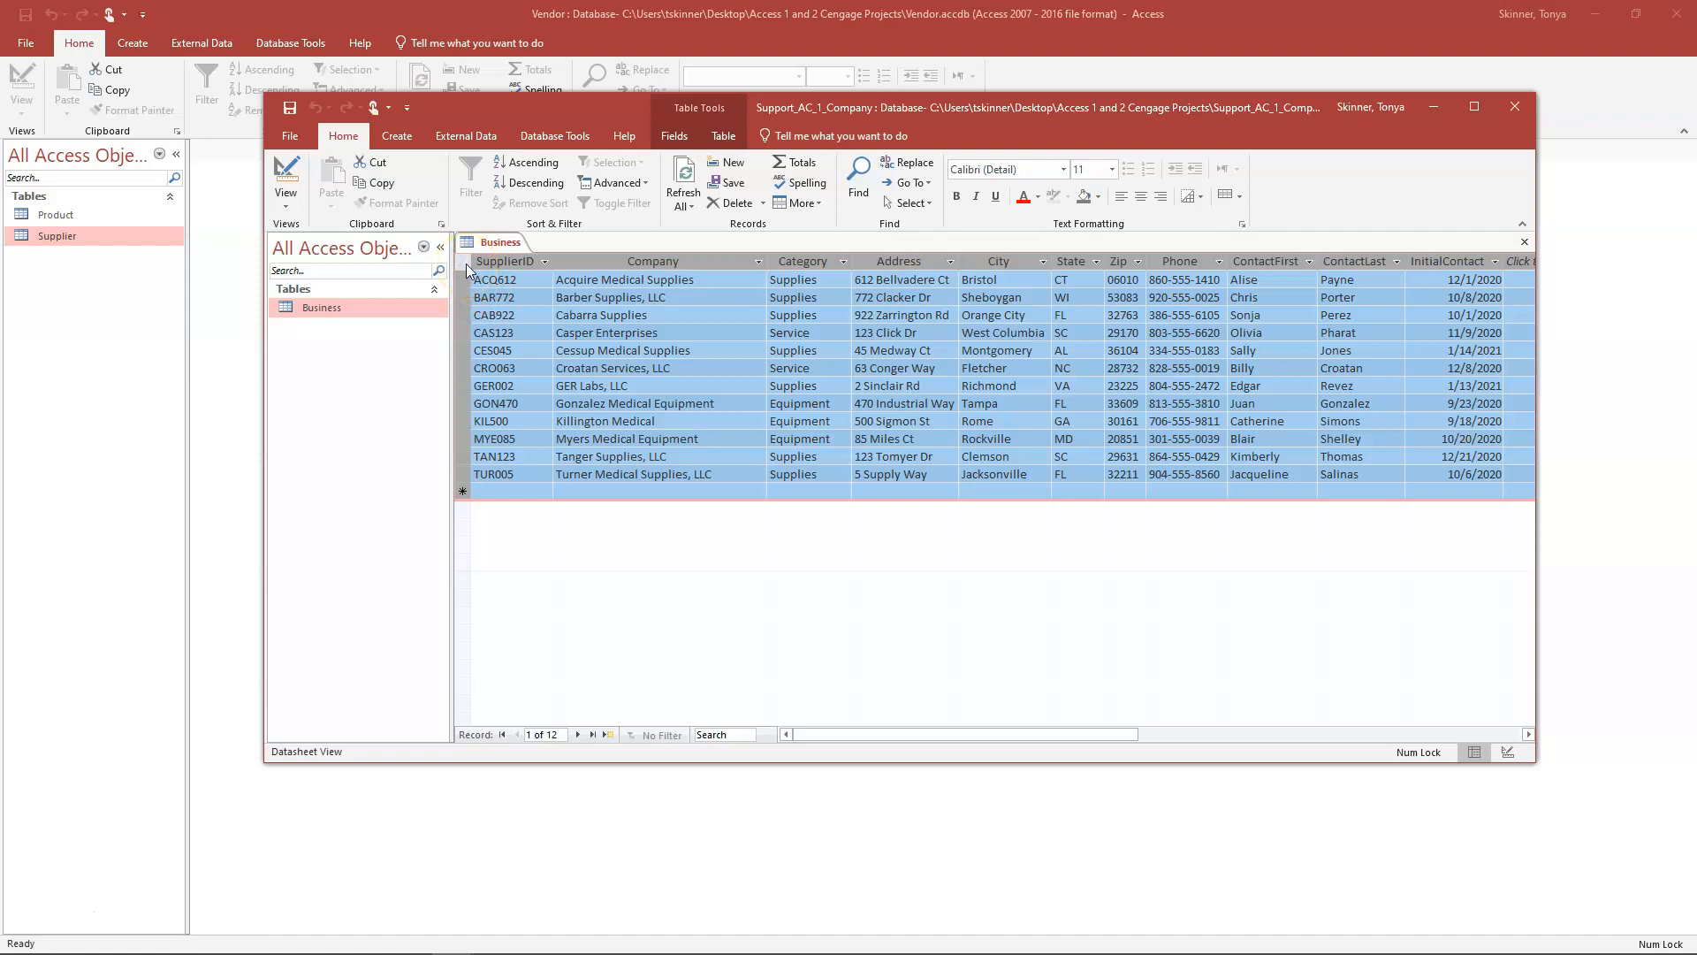
{"action": "right_click", "coordinate": [467, 264]}
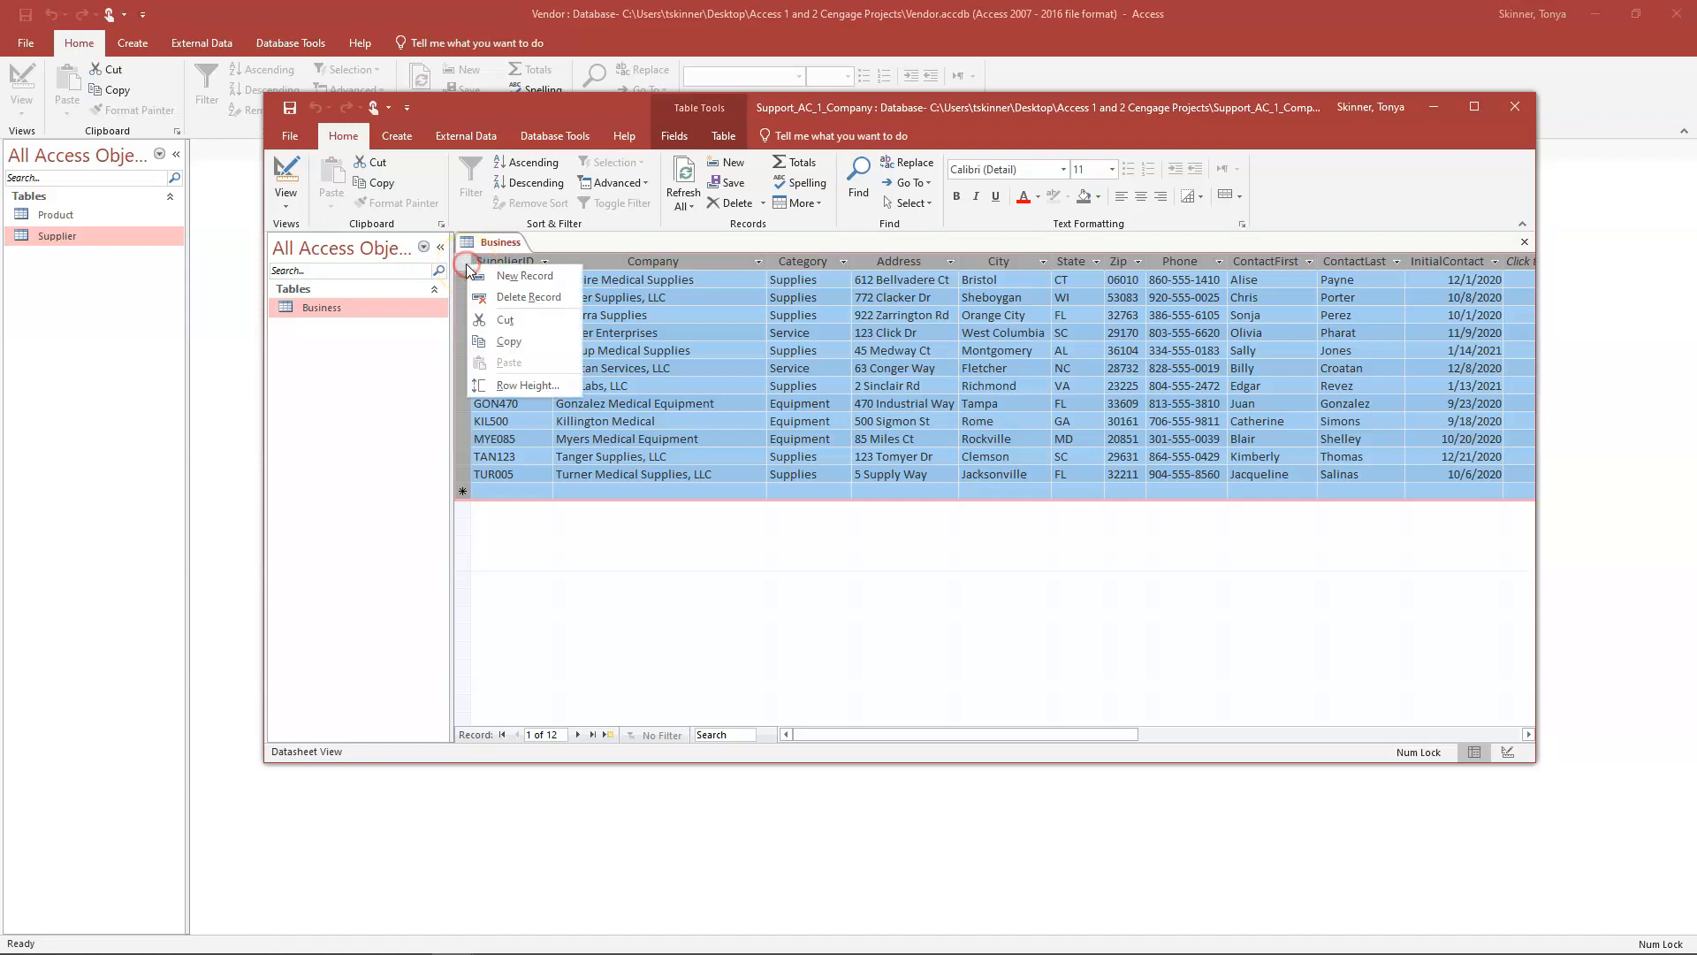
{"action": "left_click", "coordinate": [510, 343]}
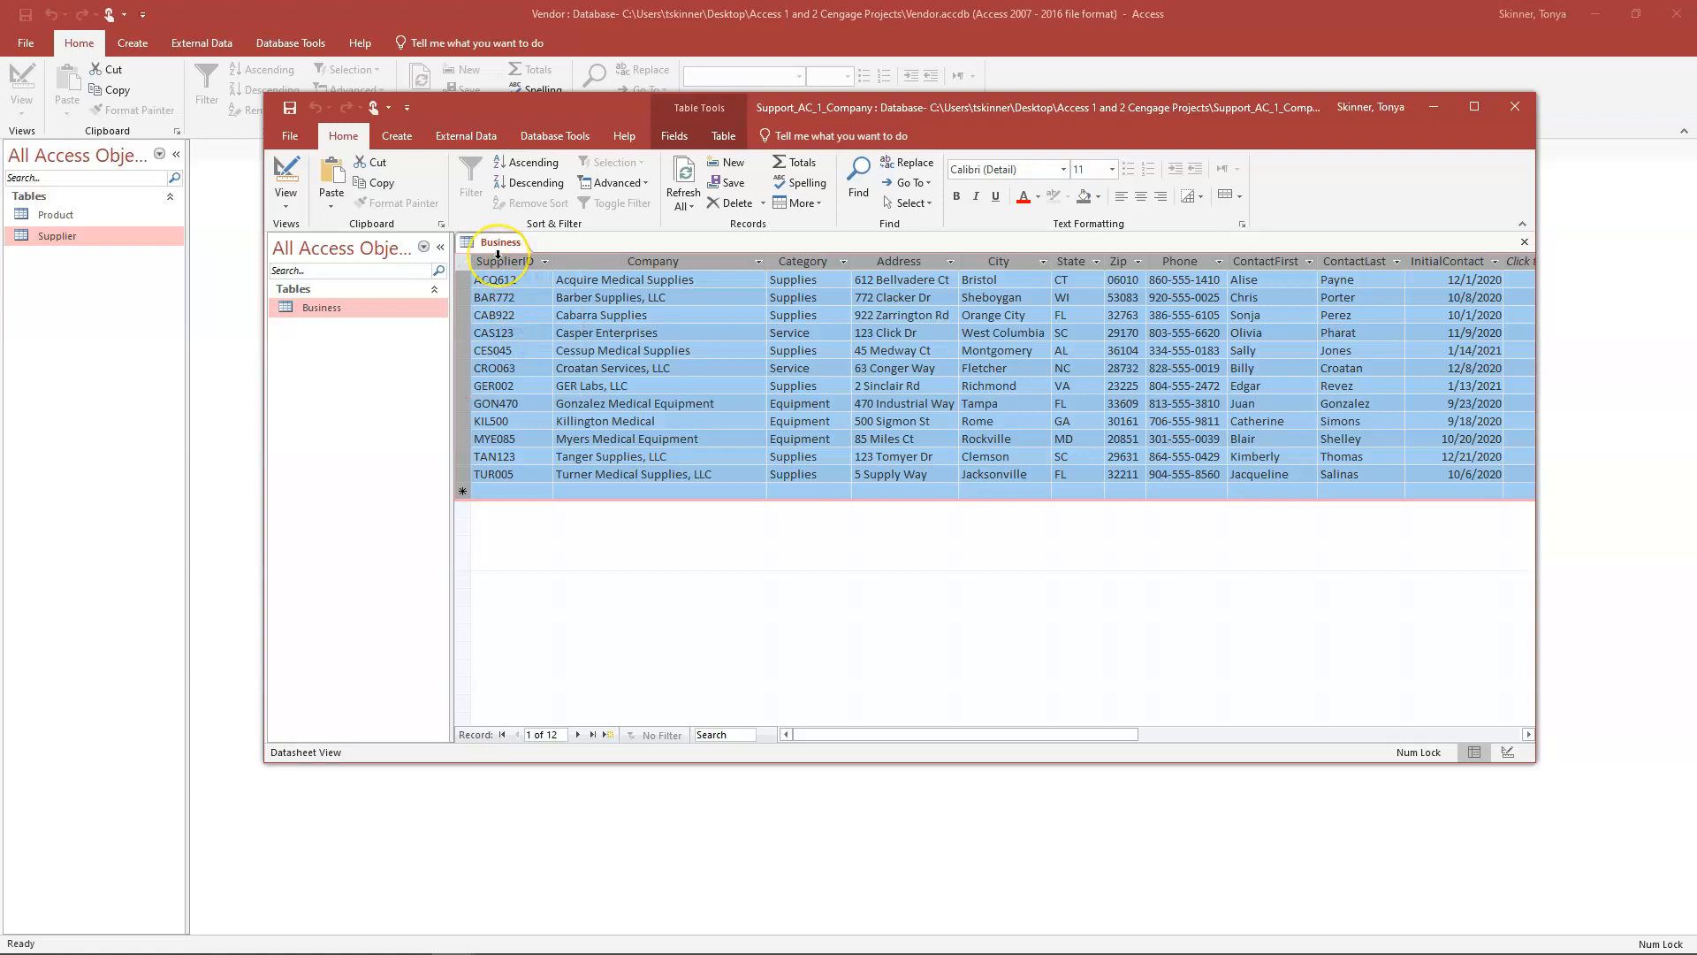
{"action": "left_click", "coordinate": [56, 244]}
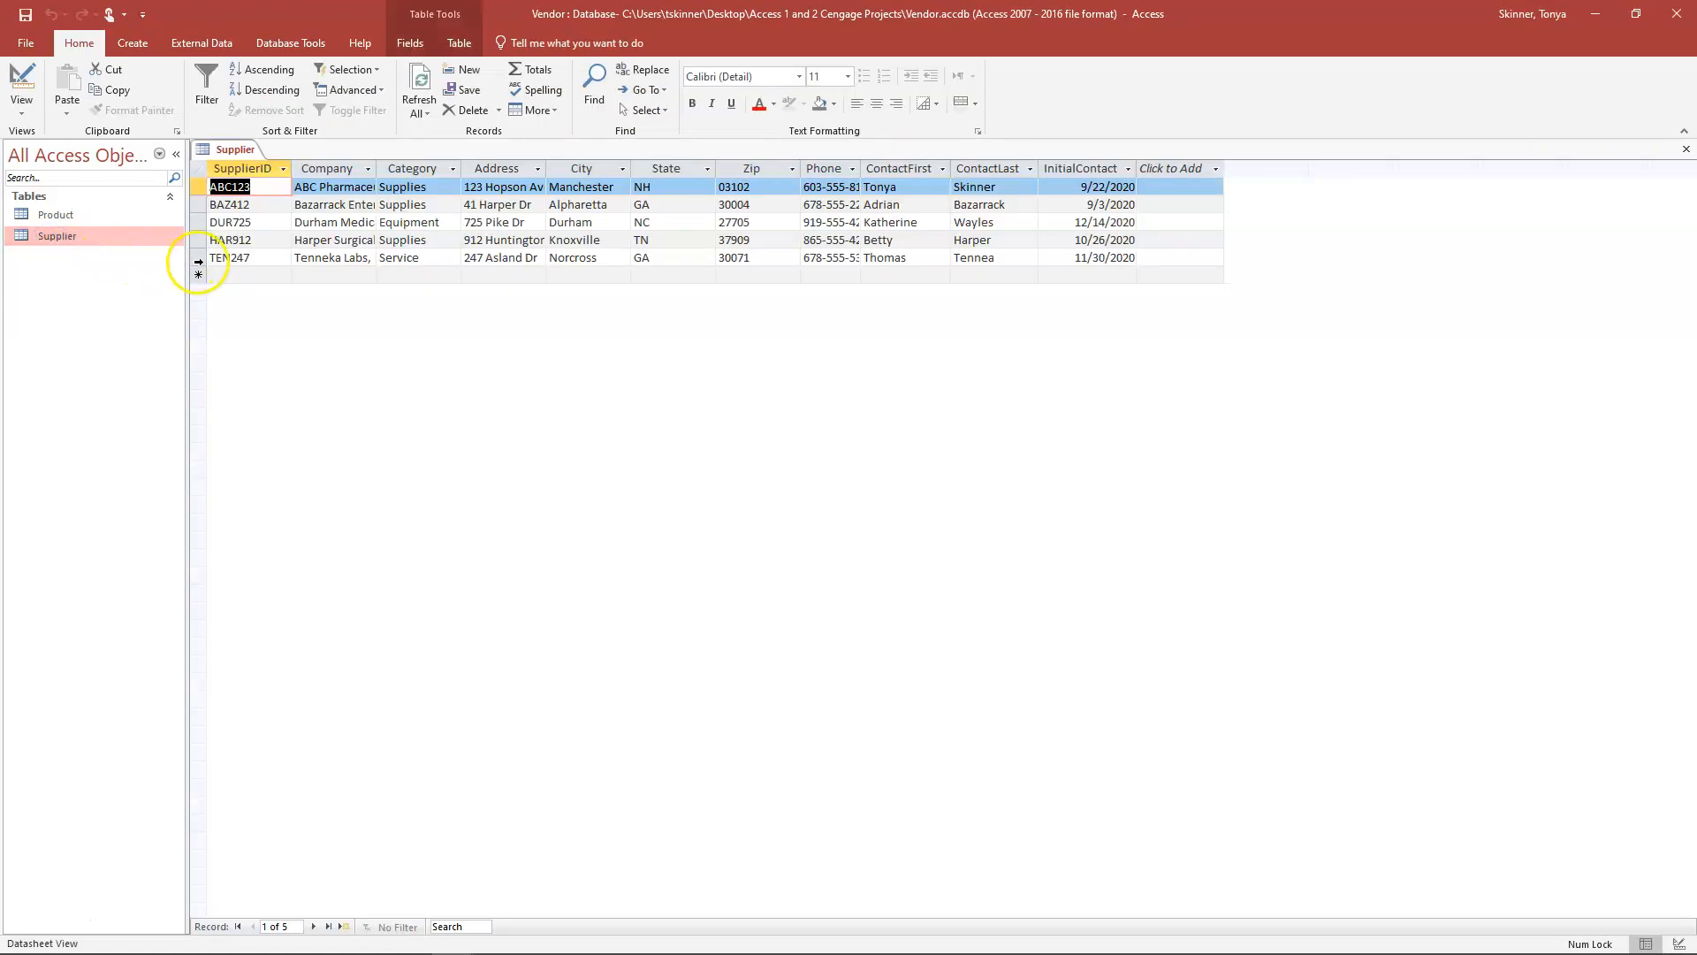
Append the copied Business records to the Supplier table and accept pasting them.
{"action": "left_click", "coordinate": [69, 113]}
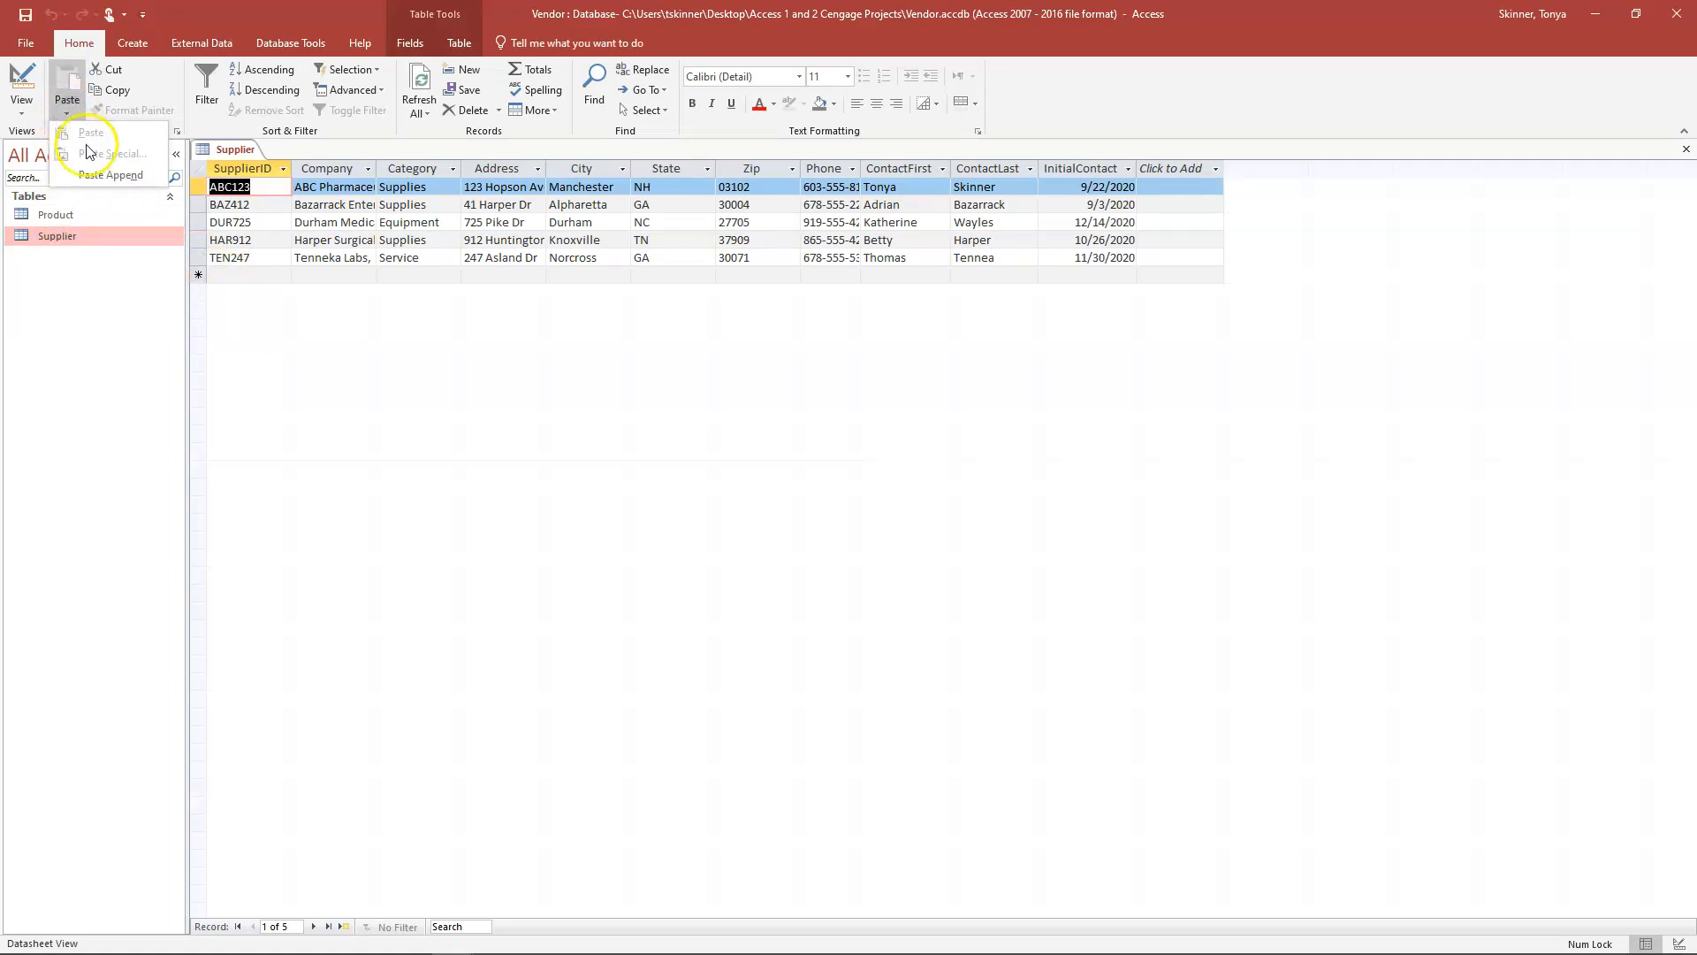
{"action": "left_click", "coordinate": [122, 175]}
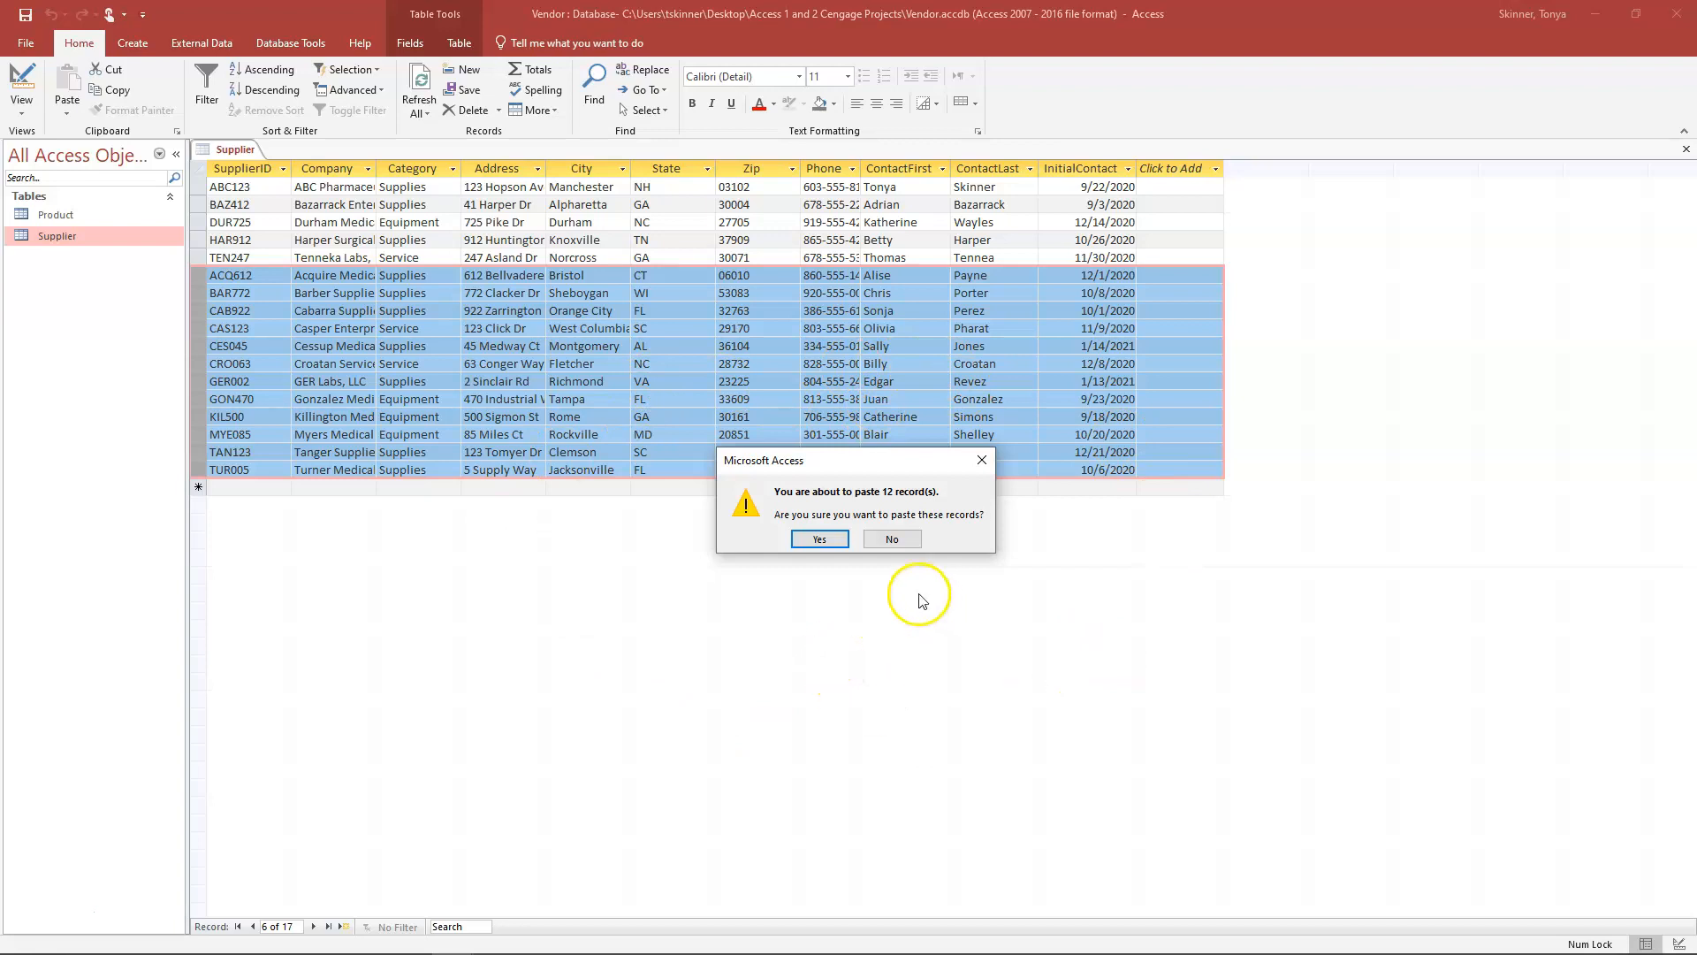
{"action": "left_click", "coordinate": [819, 539]}
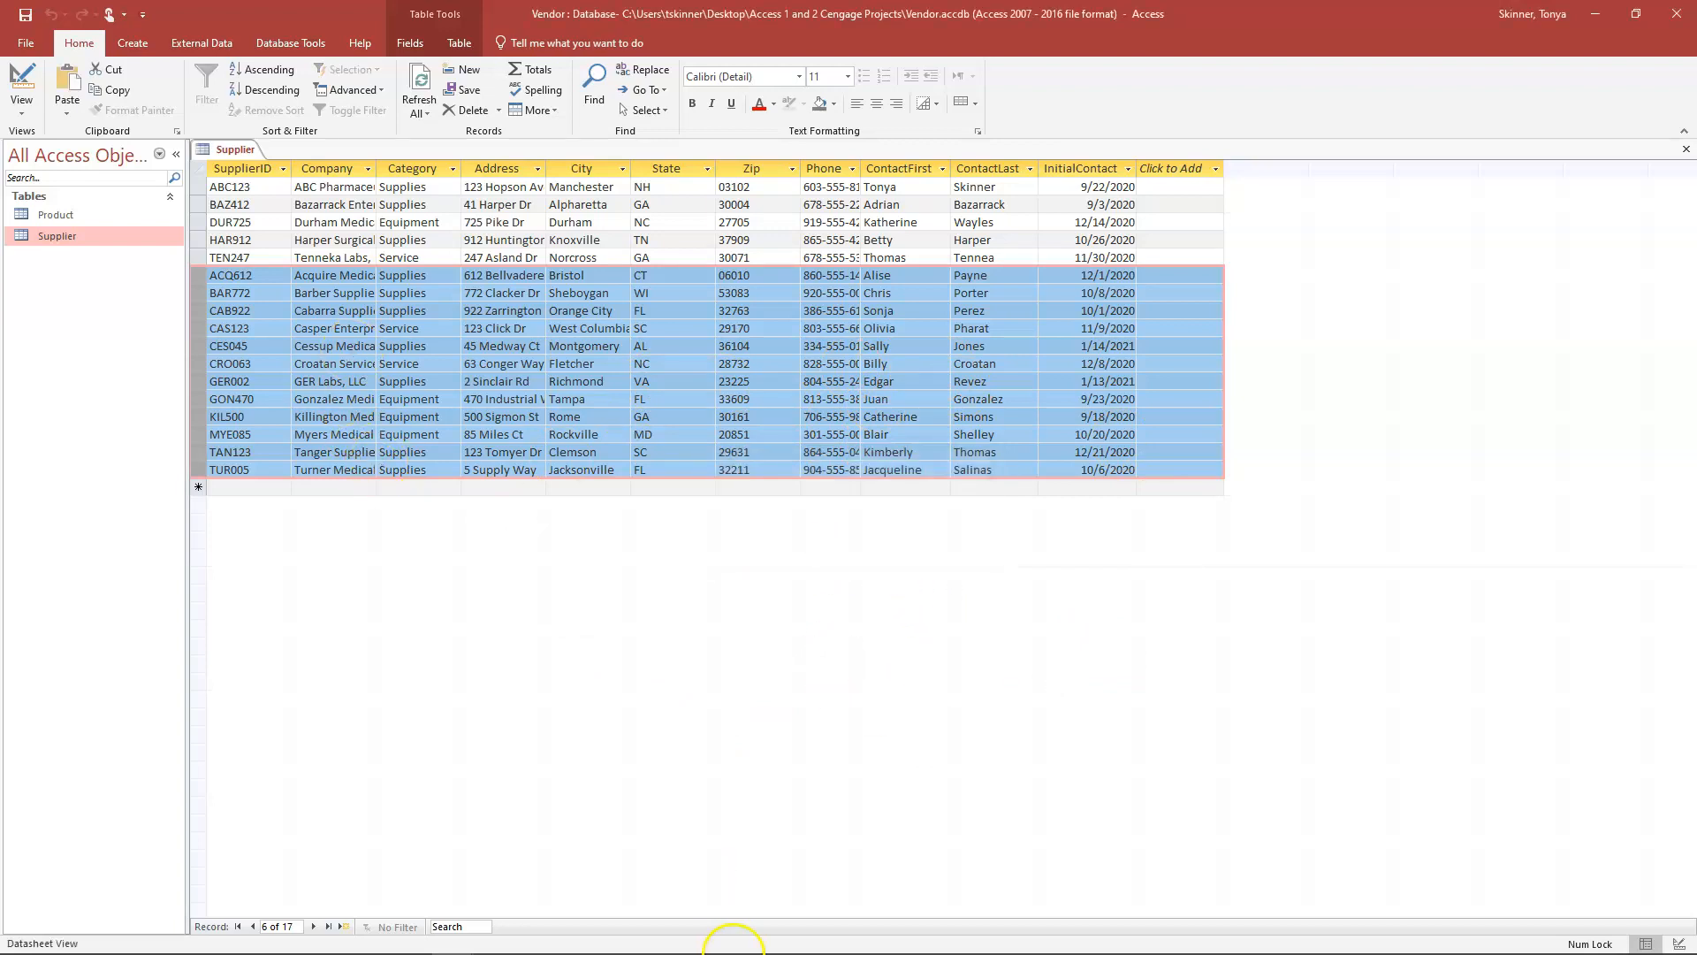
Switch to the Support_AC_1_Company database and close it.
{"action": "mouse_move", "coordinate": [454, 935]}
{"action": "left_click", "coordinate": [570, 841]}
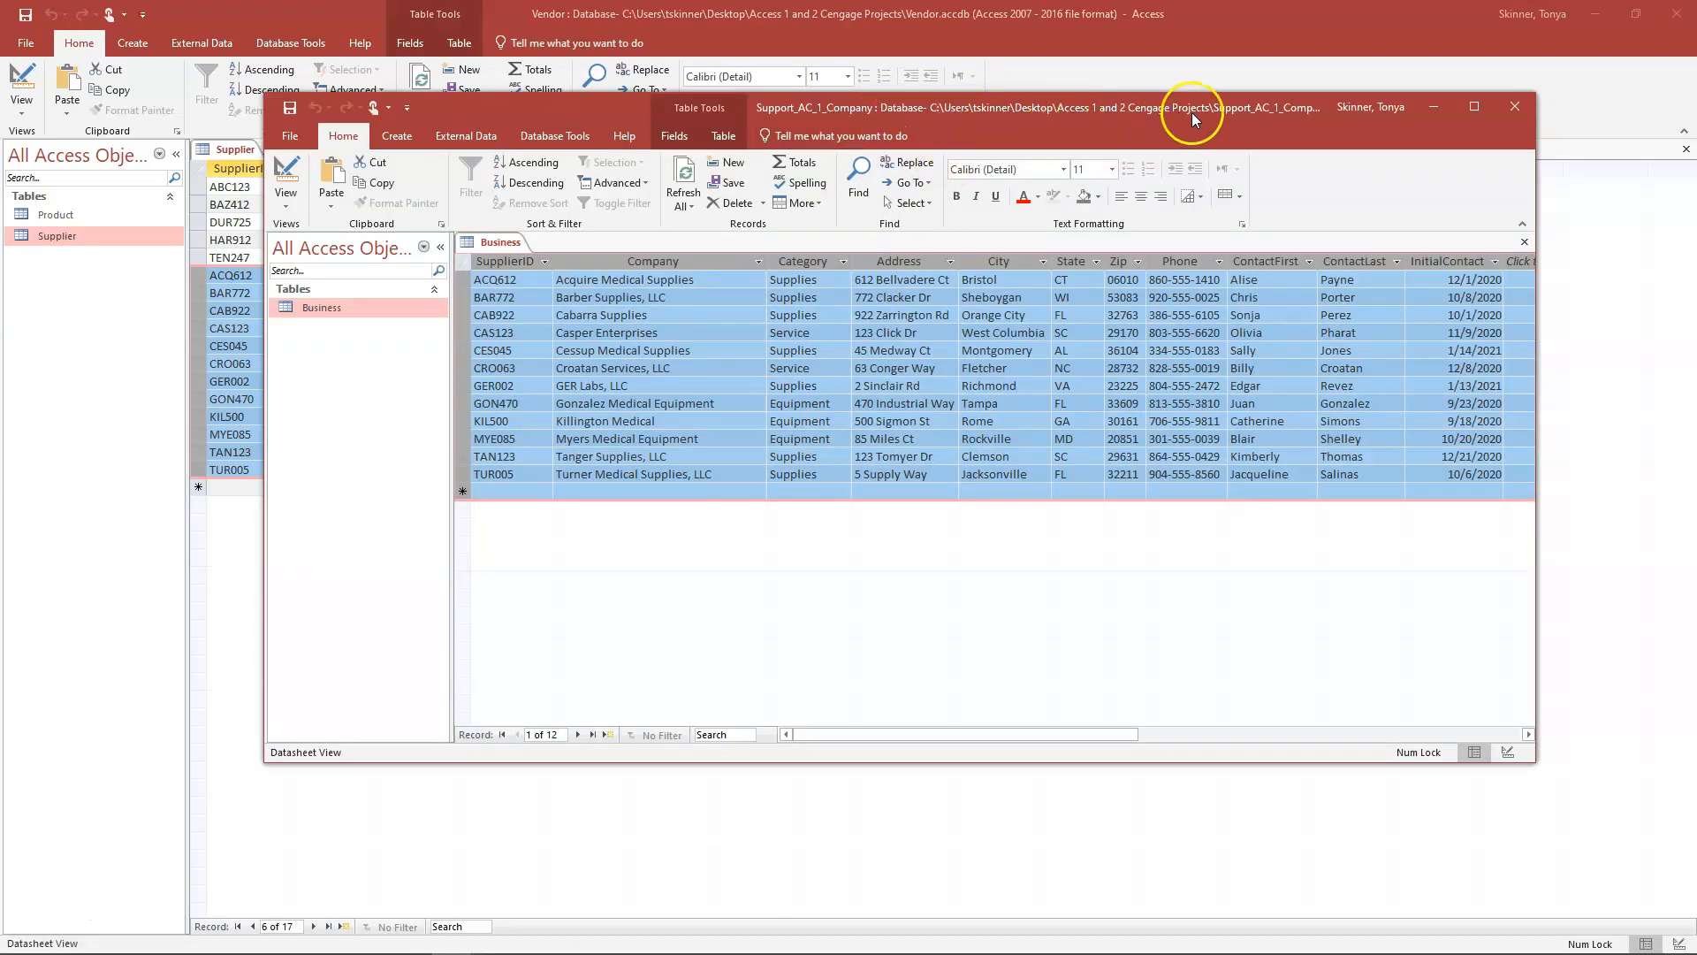
{"action": "left_click", "coordinate": [1511, 107]}
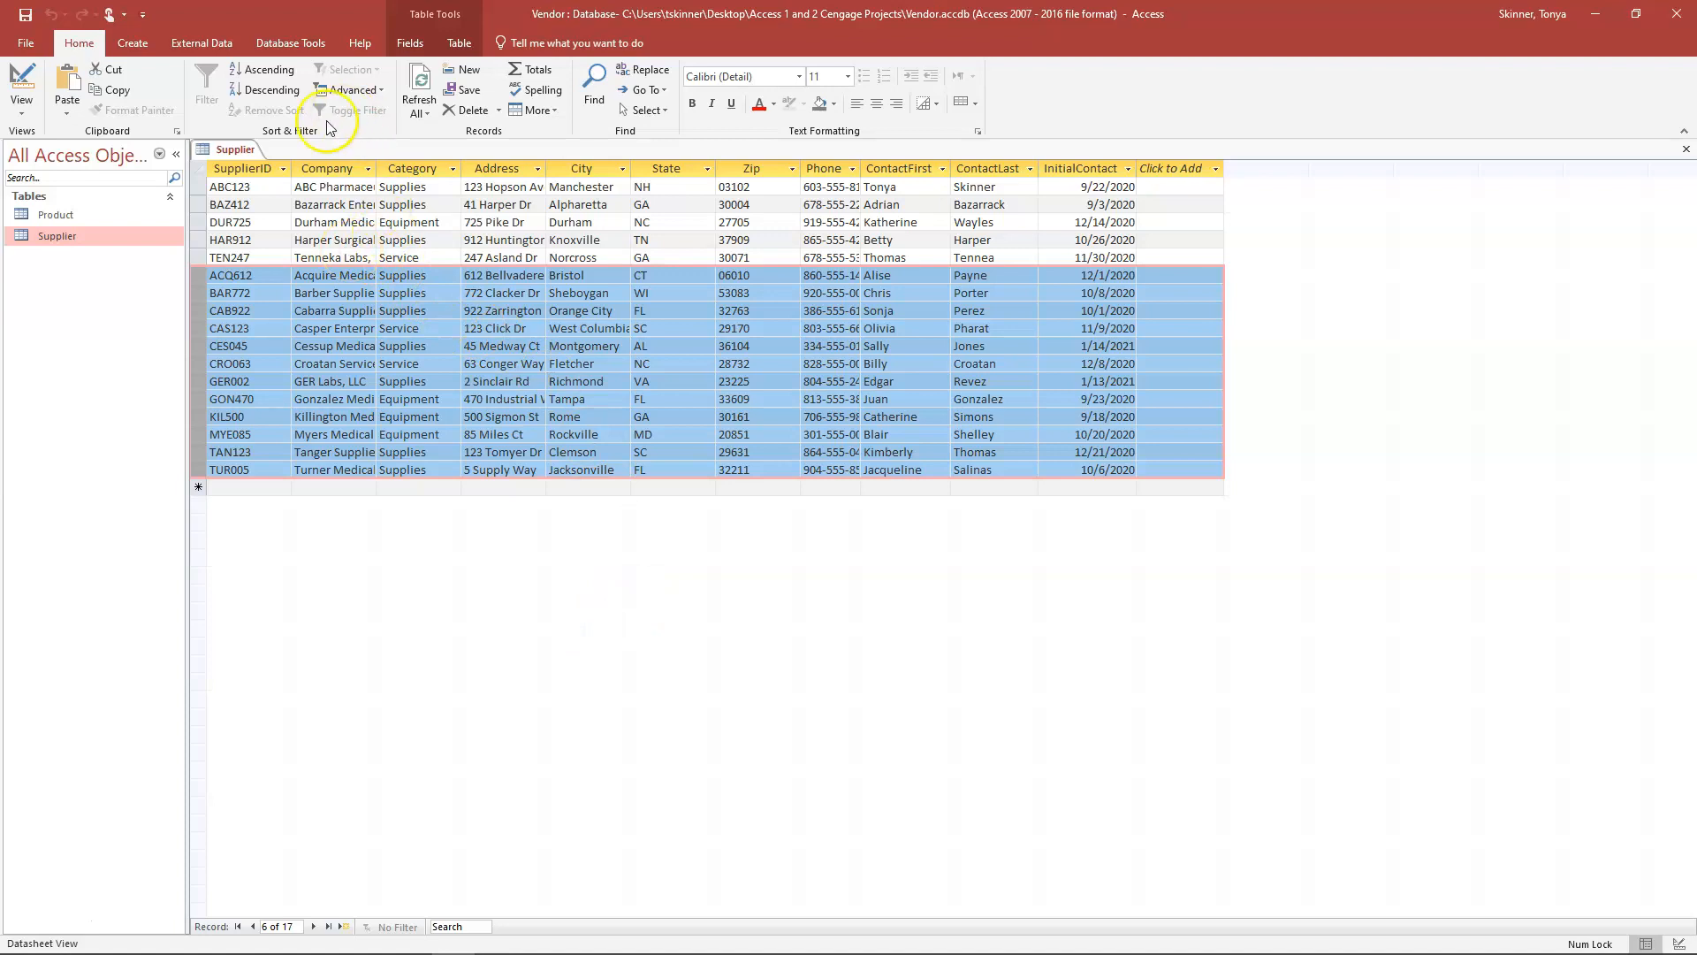
Resize the columns of the Supplier datasheet from SupplierID through InitialContact to best fit their contents.
{"action": "double_click", "coordinate": [291, 166]}
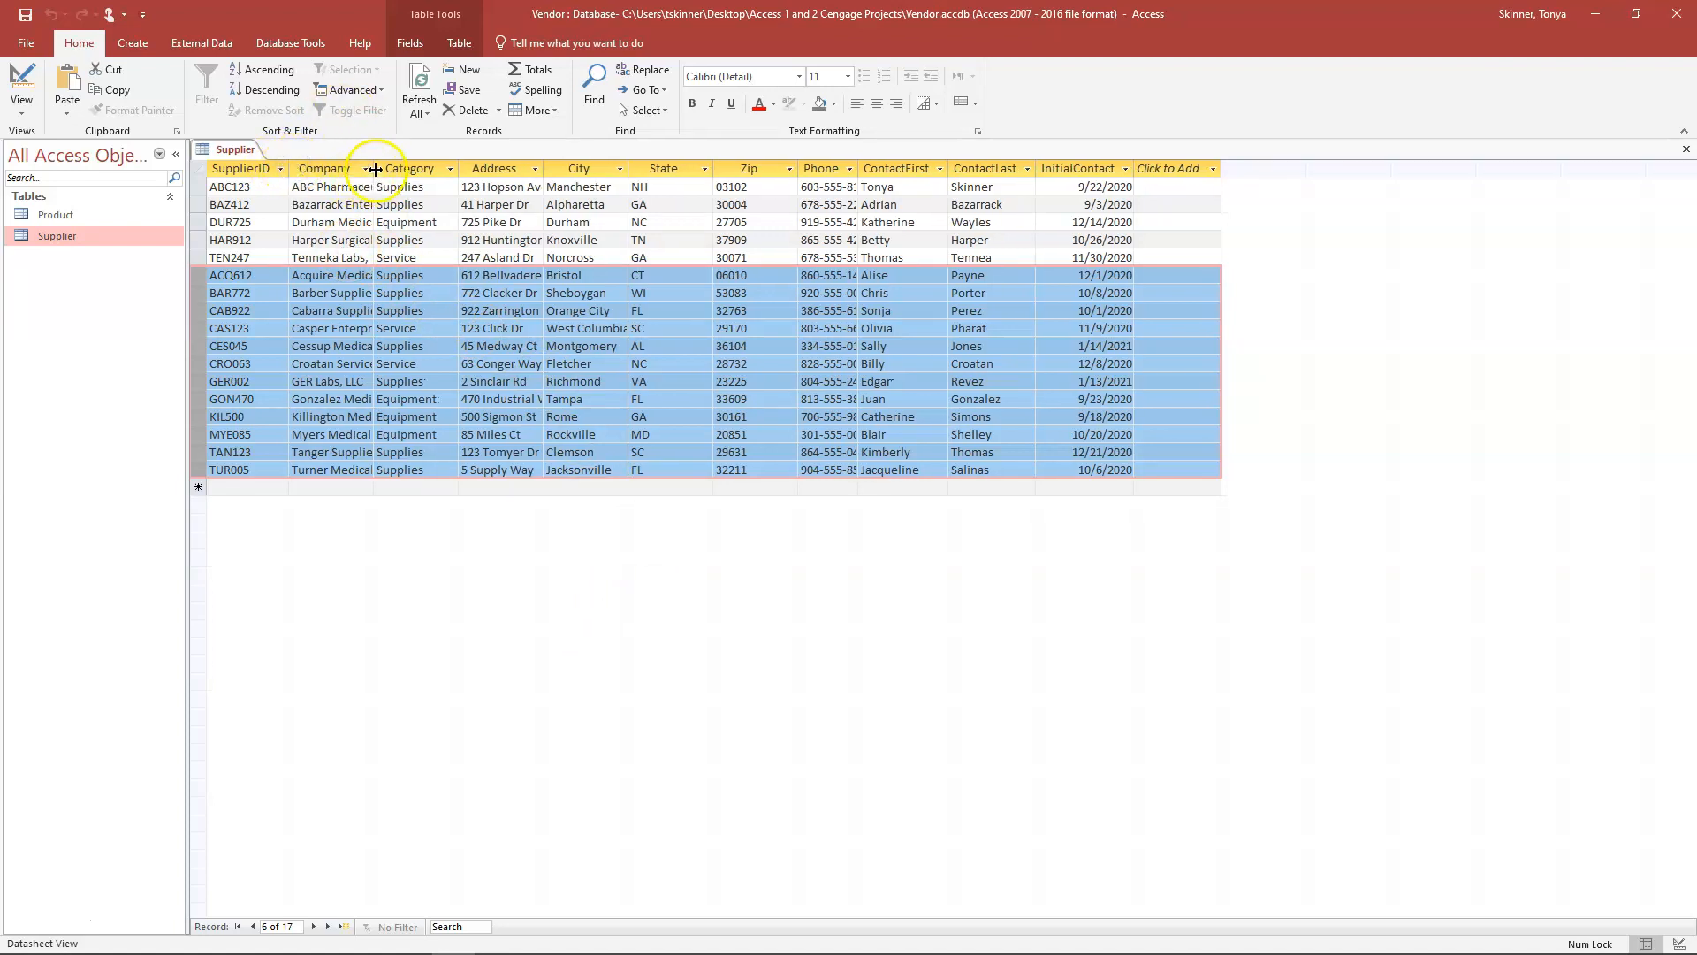
{"action": "double_click", "coordinate": [376, 168]}
{"action": "double_click", "coordinate": [542, 168]}
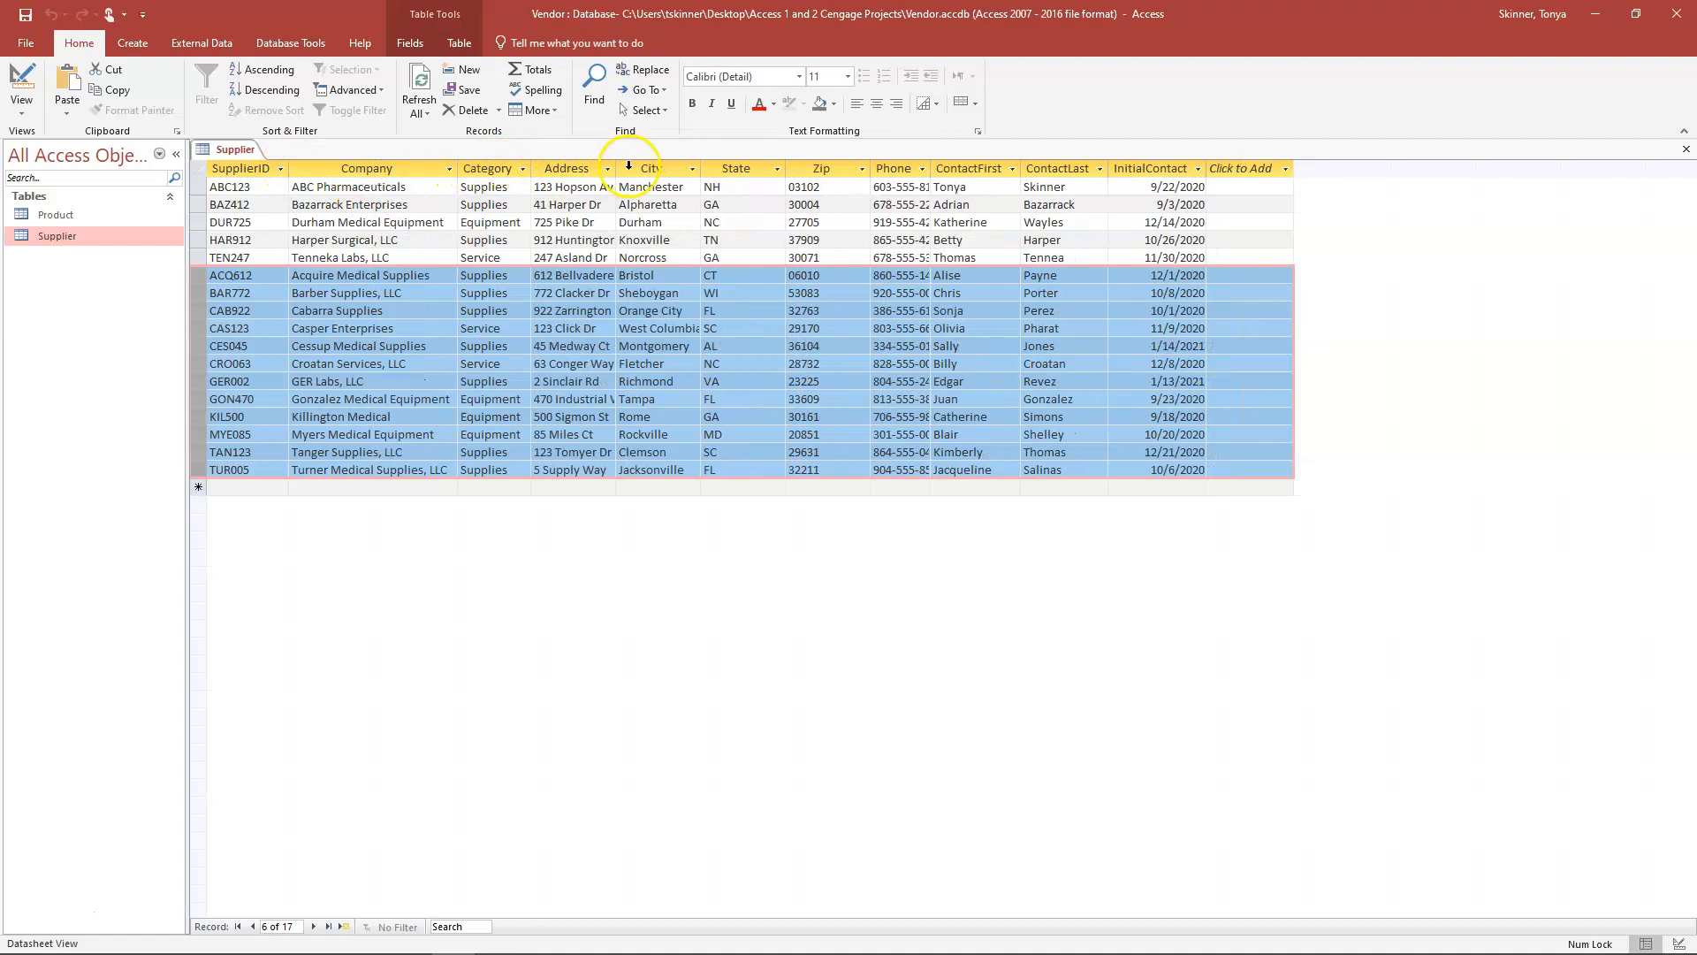
{"action": "double_click", "coordinate": [618, 168]}
{"action": "double_click", "coordinate": [726, 168]}
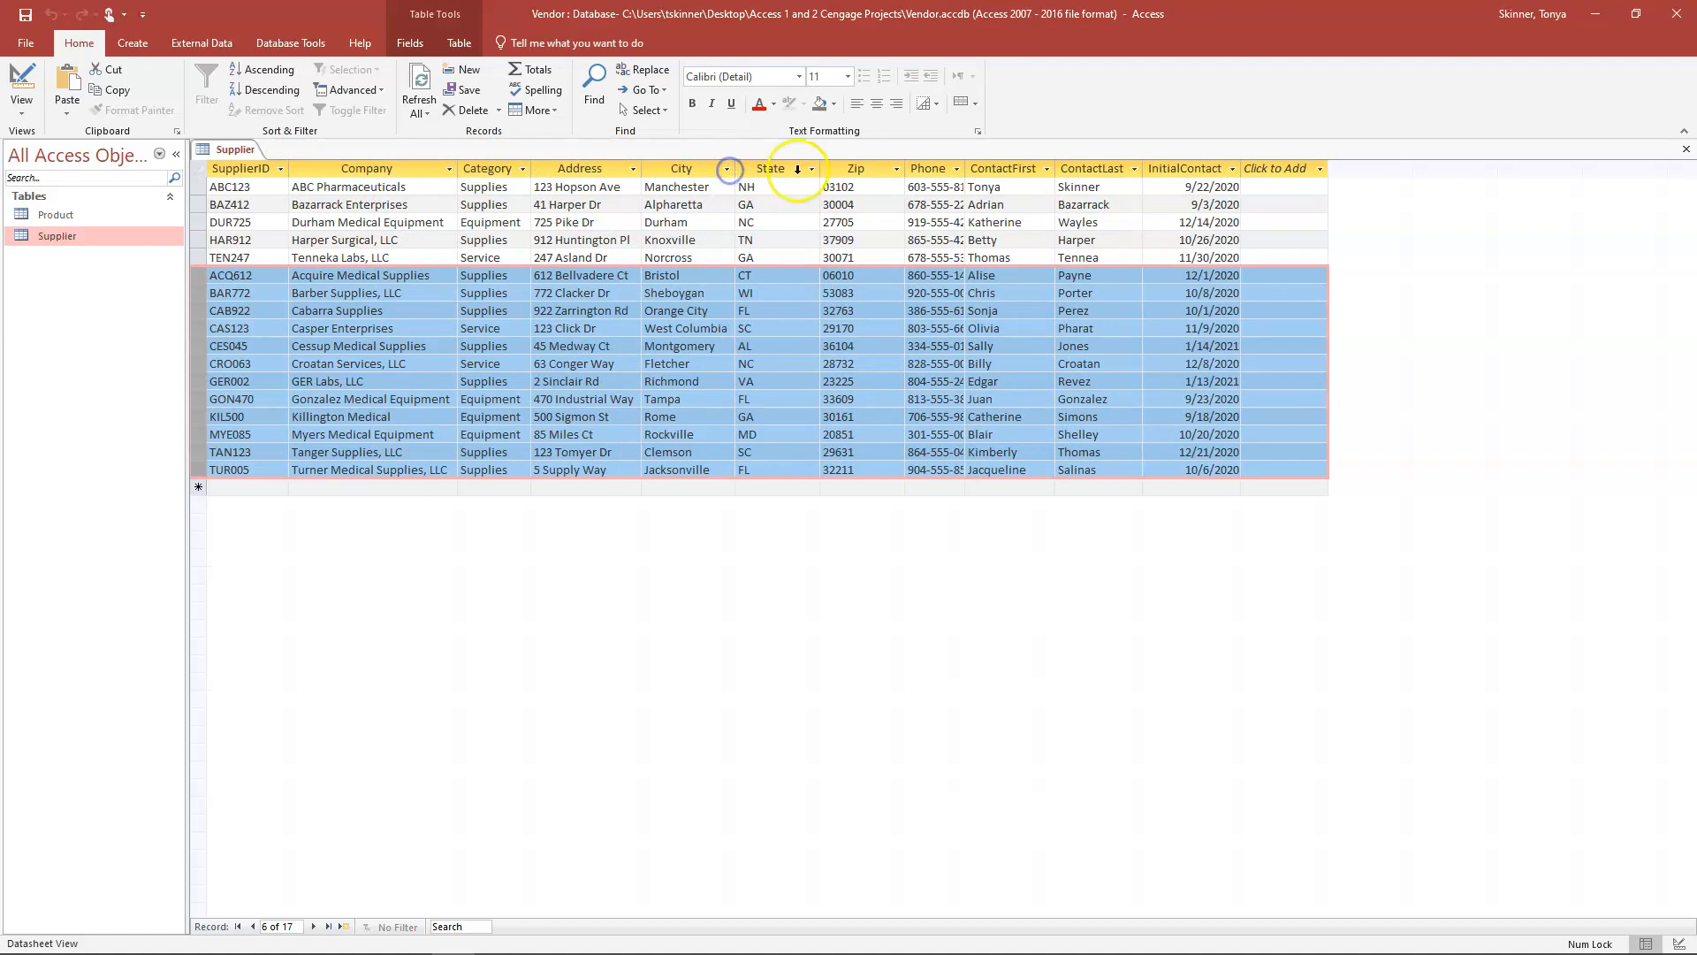
{"action": "double_click", "coordinate": [820, 168]}
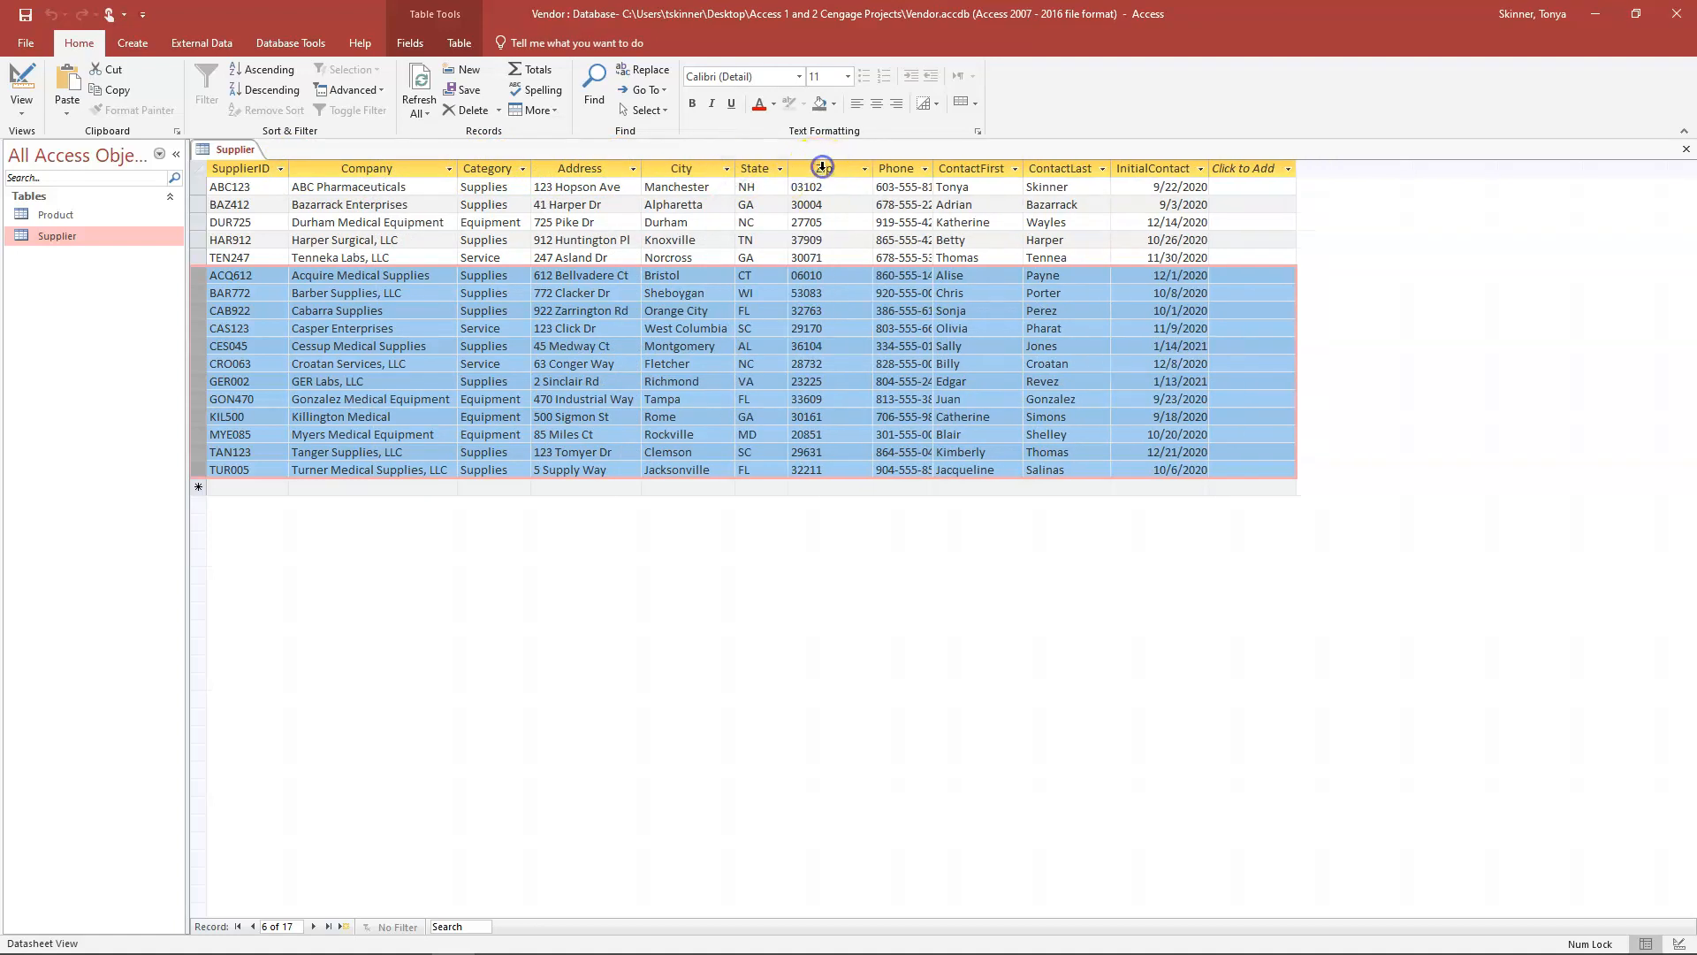
{"action": "double_click", "coordinate": [873, 168]}
{"action": "double_click", "coordinate": [889, 167]}
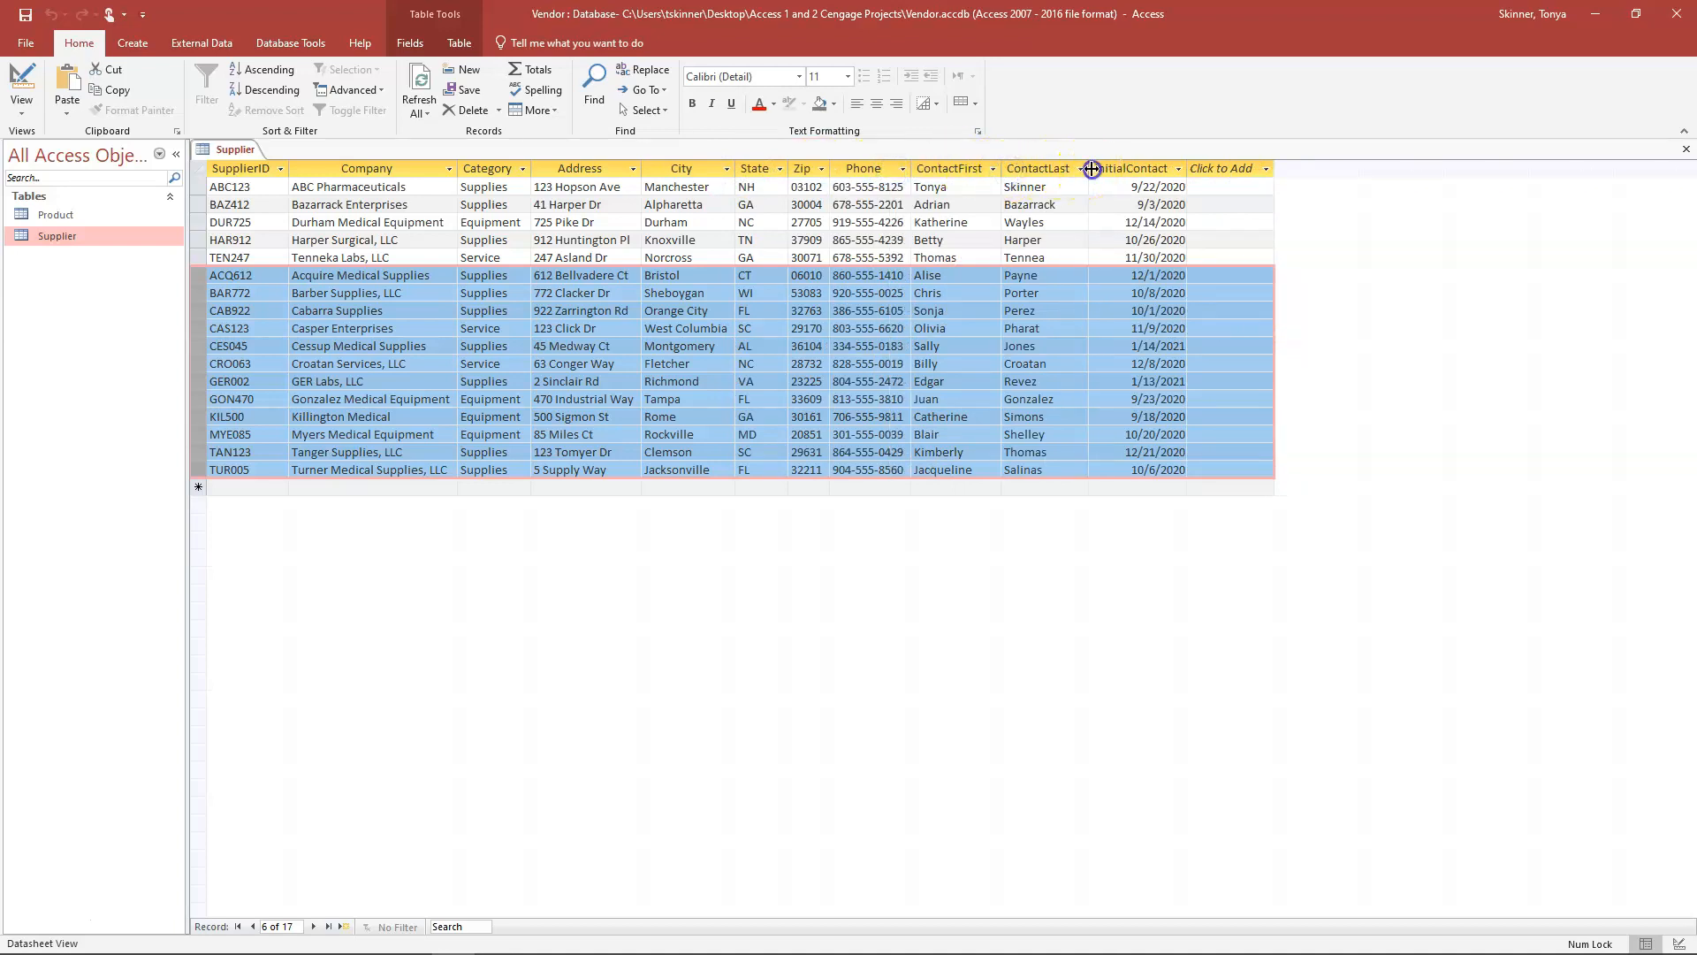
{"action": "double_click", "coordinate": [1185, 168]}
{"action": "left_click", "coordinate": [256, 204]}
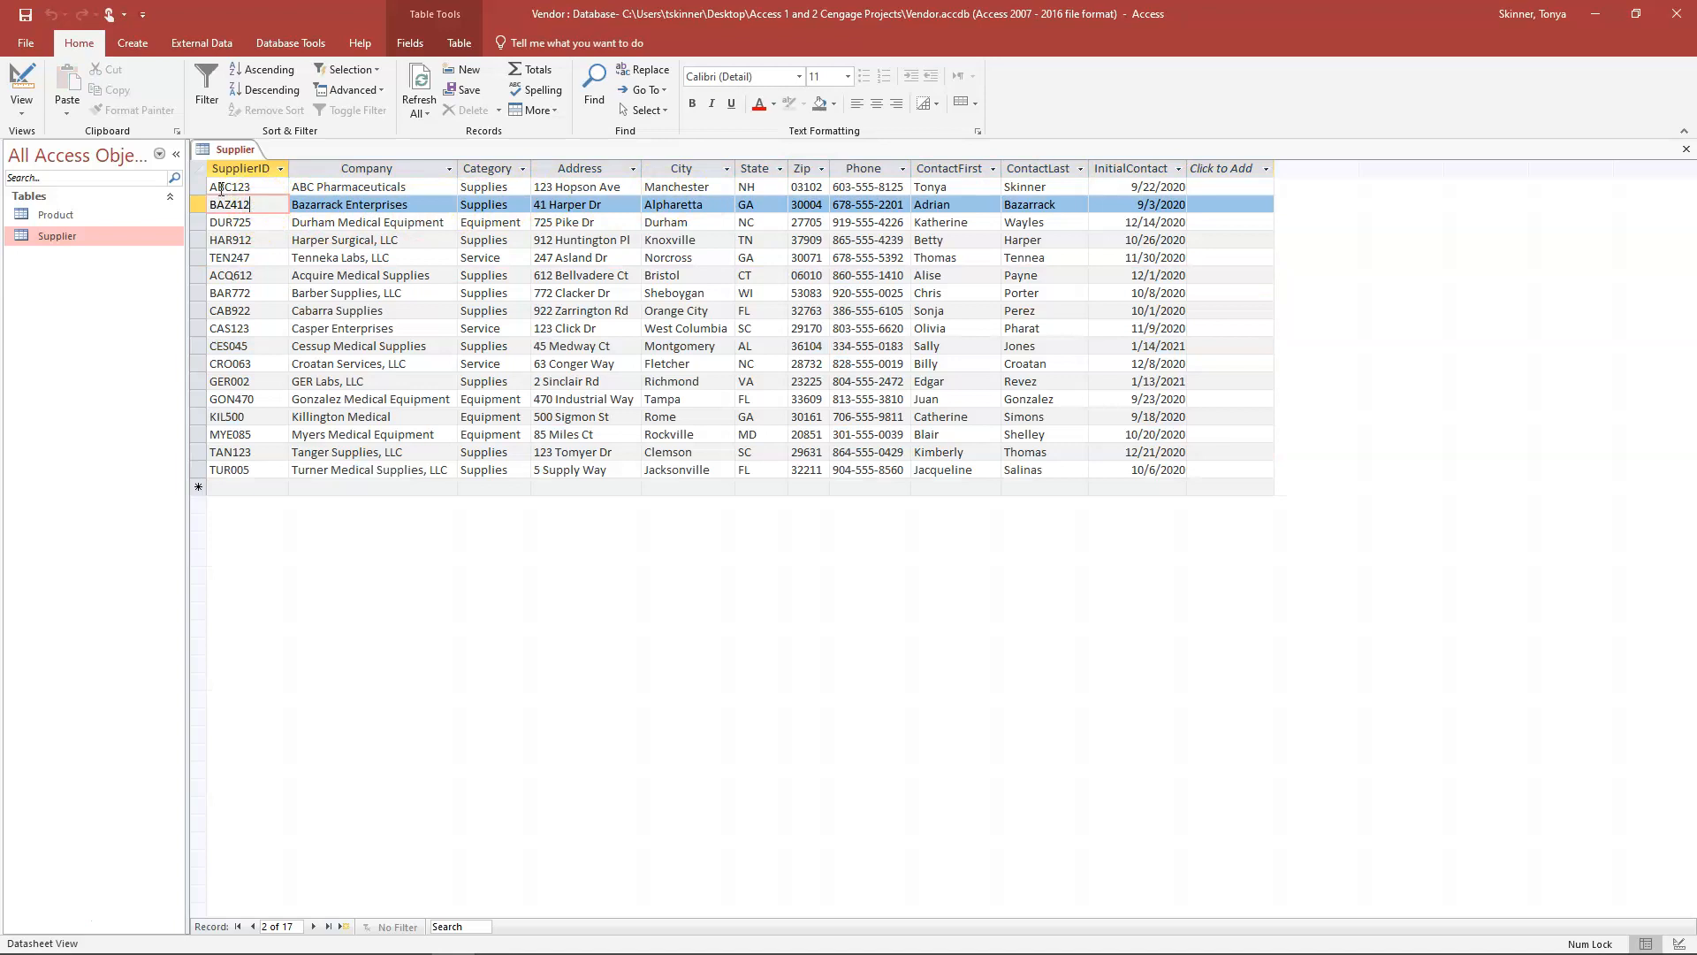
Save the Supplier table's new column layout and close the table.
{"action": "right_click", "coordinate": [241, 155]}
{"action": "left_click", "coordinate": [270, 173]}
{"action": "right_click", "coordinate": [244, 151]}
{"action": "left_click", "coordinate": [266, 184]}
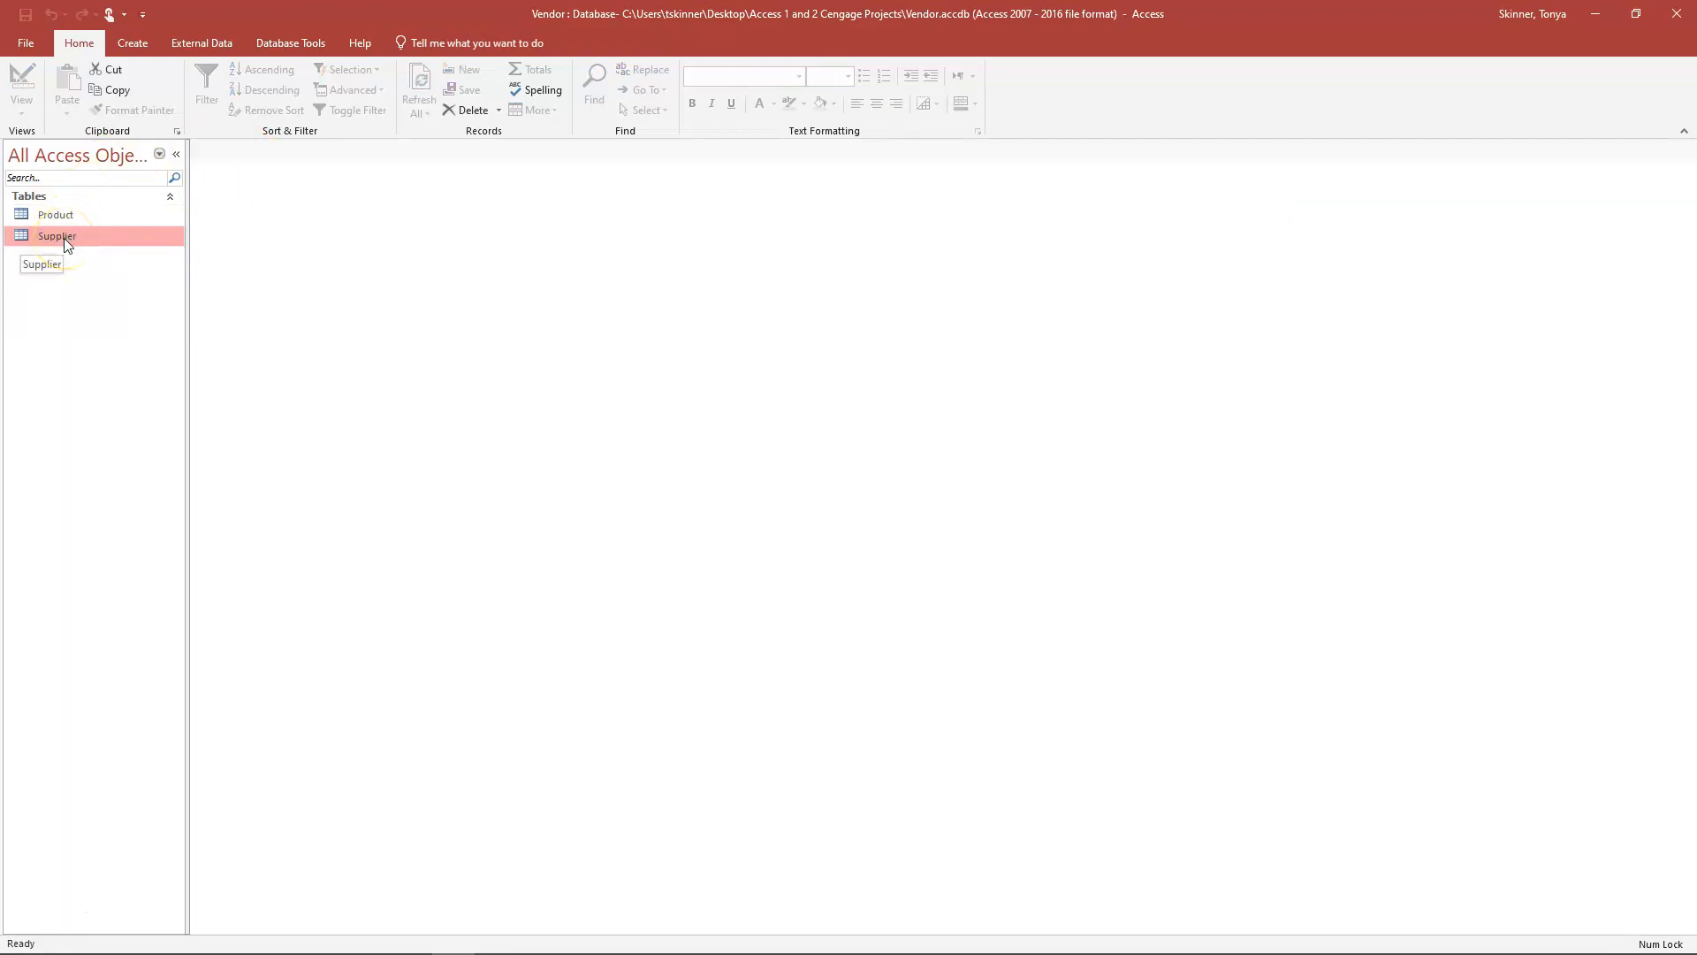
Reopen the Supplier table to check its record order and its primary key field in Design View, and close it.
{"action": "double_click", "coordinate": [64, 237]}
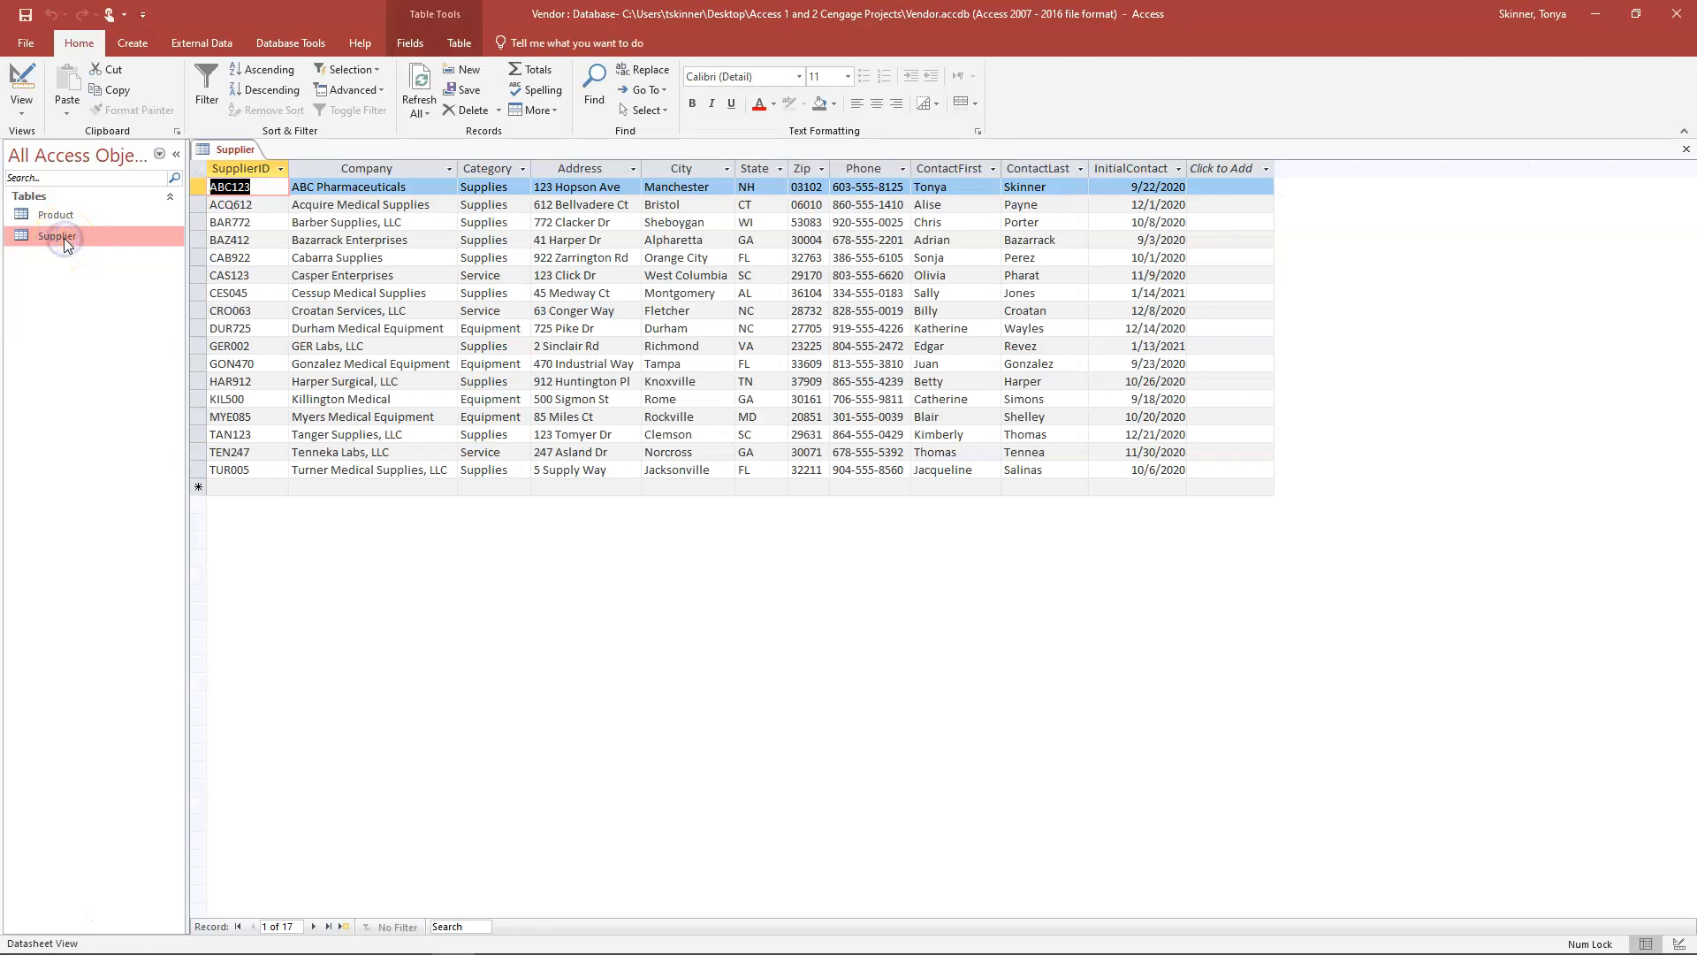
{"action": "left_click", "coordinate": [262, 202]}
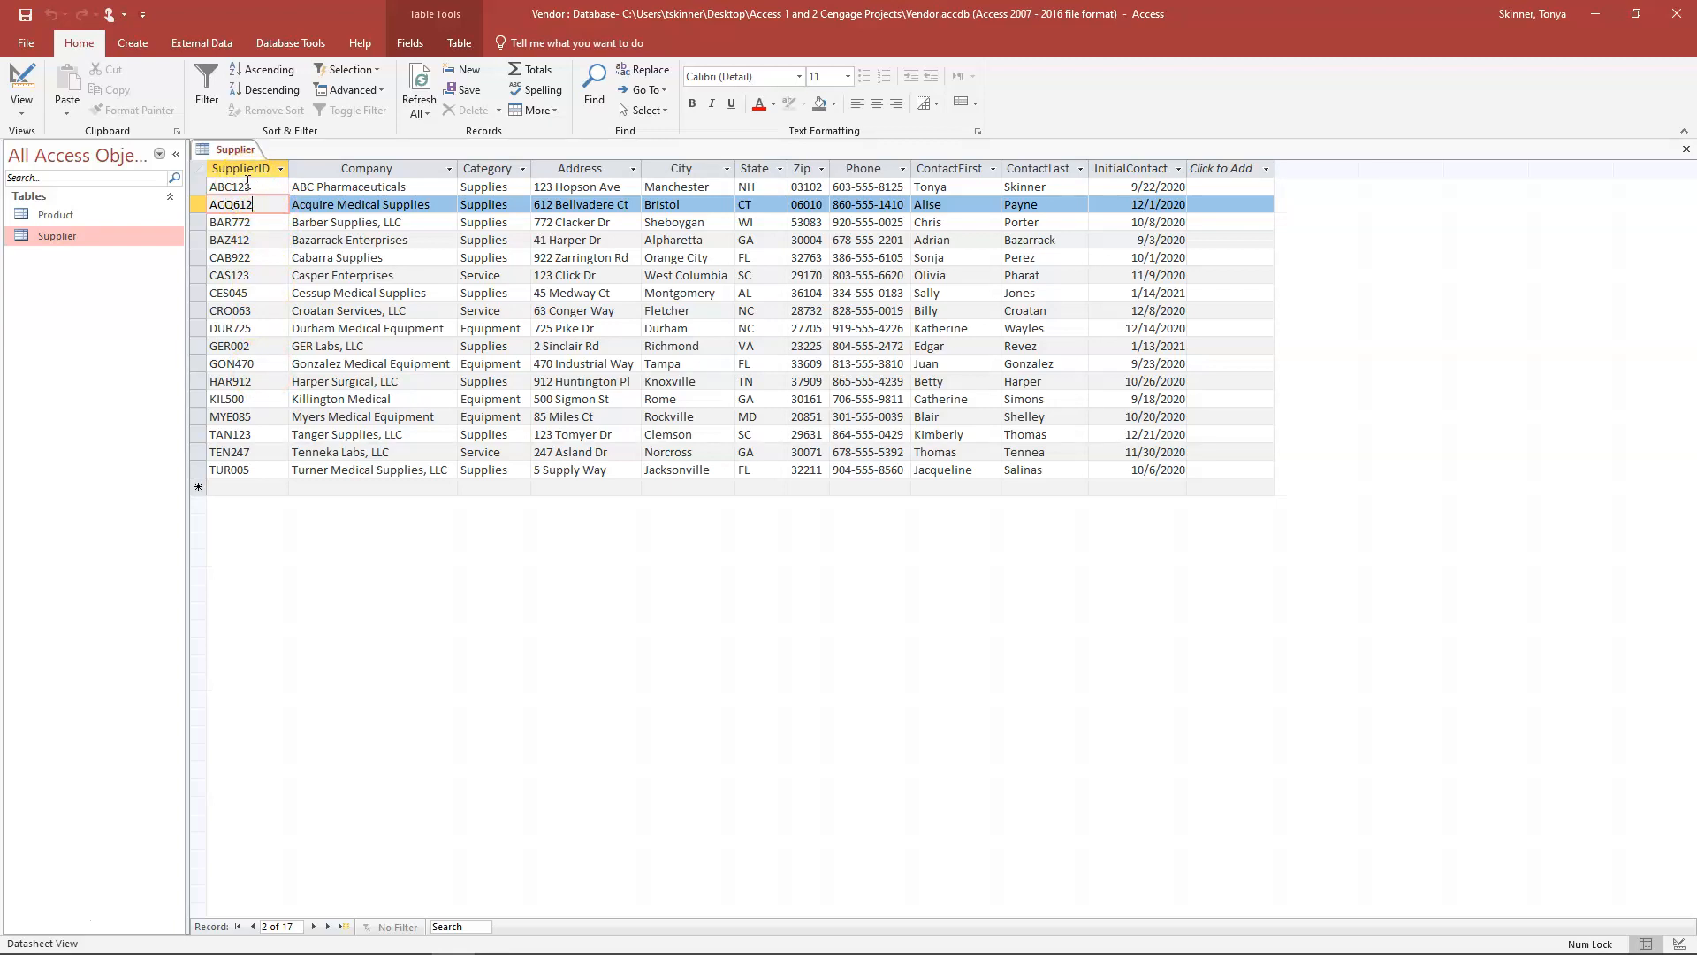
{"action": "left_click", "coordinate": [26, 84]}
{"action": "left_click", "coordinate": [274, 184]}
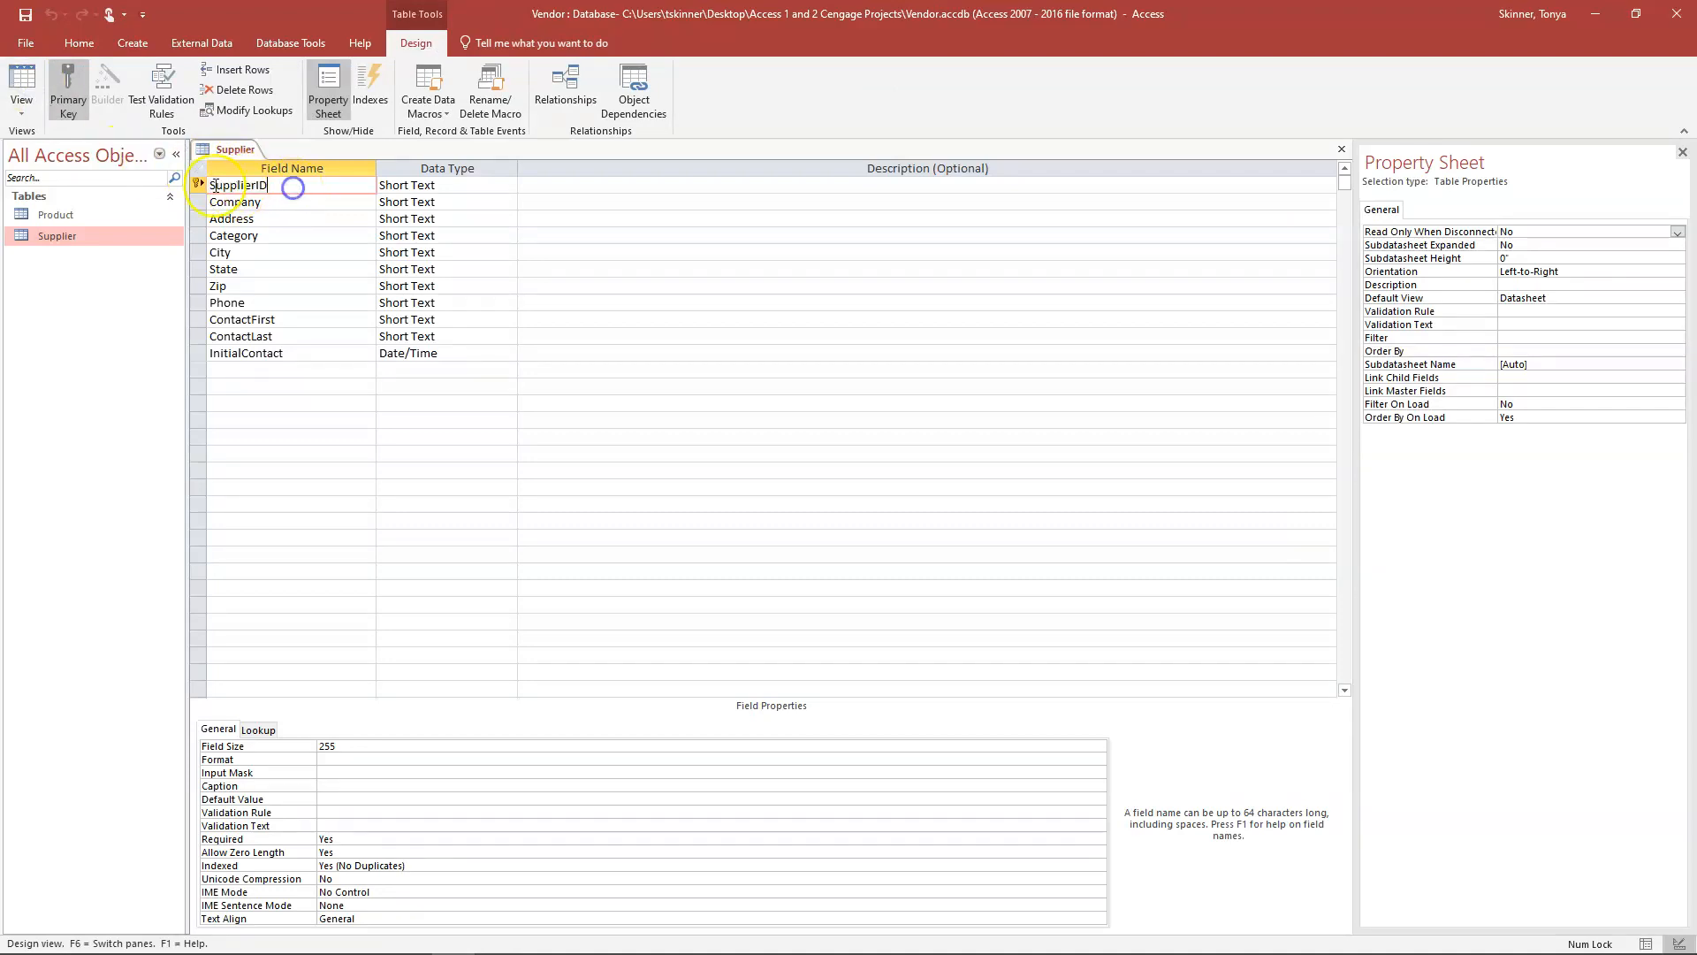
{"action": "left_click", "coordinate": [19, 82]}
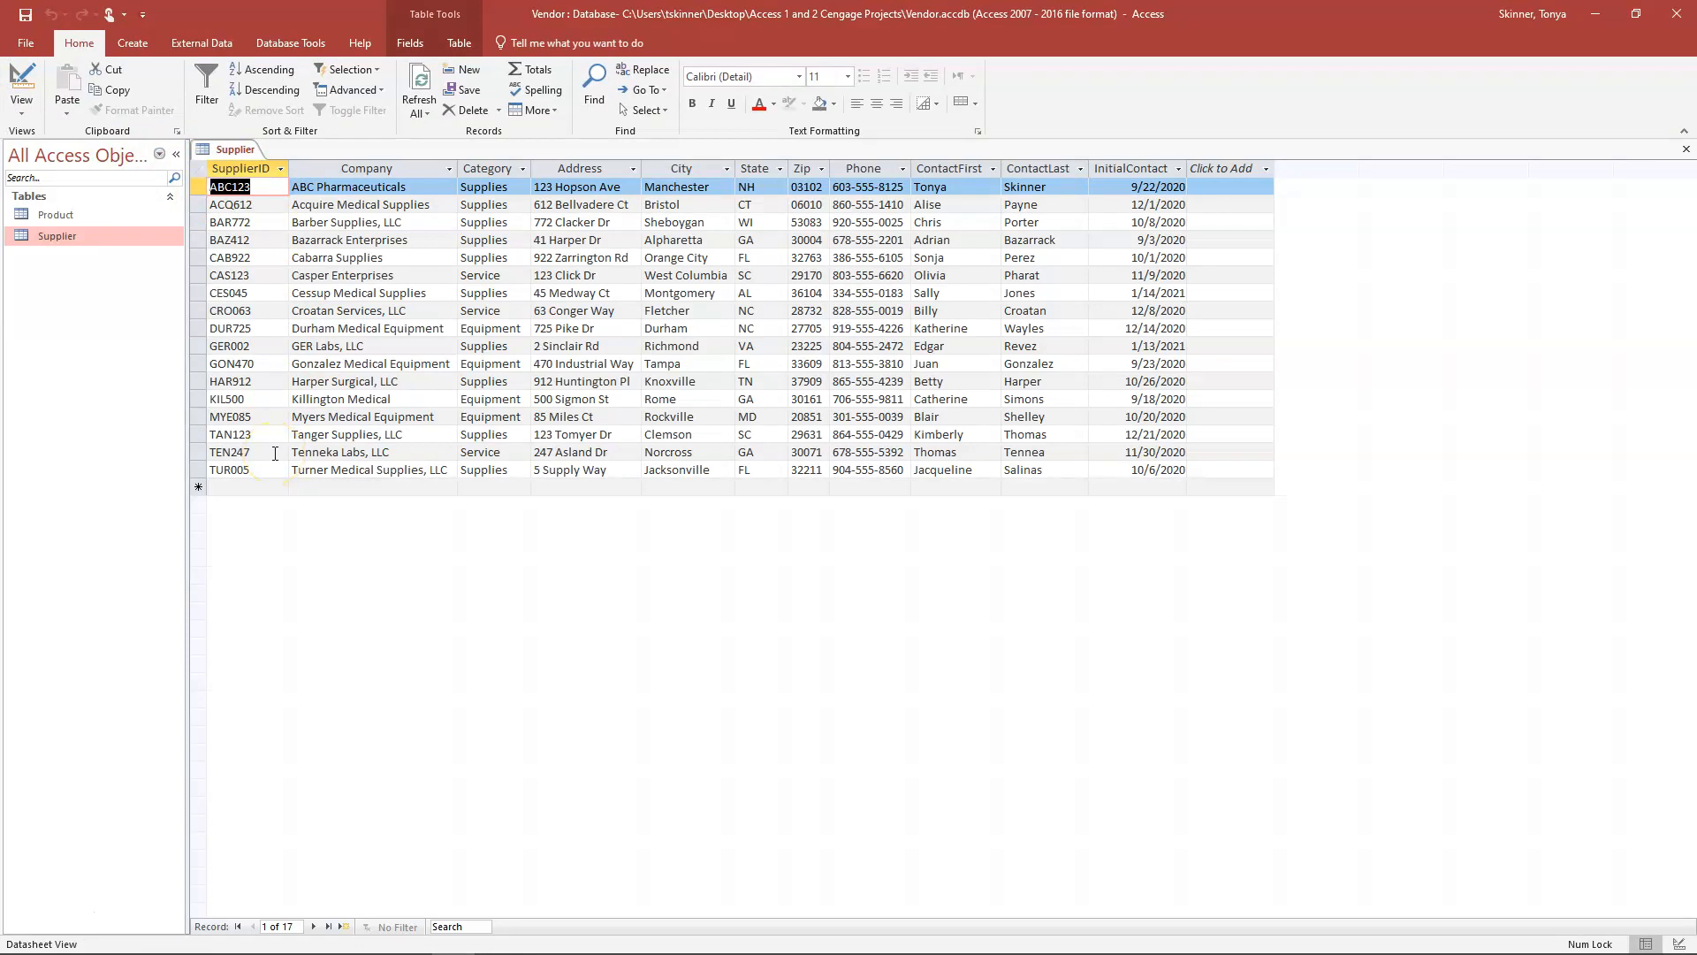
{"action": "right_click", "coordinate": [236, 150]}
{"action": "left_click", "coordinate": [280, 180]}
{"action": "left_click", "coordinate": [333, 339]}
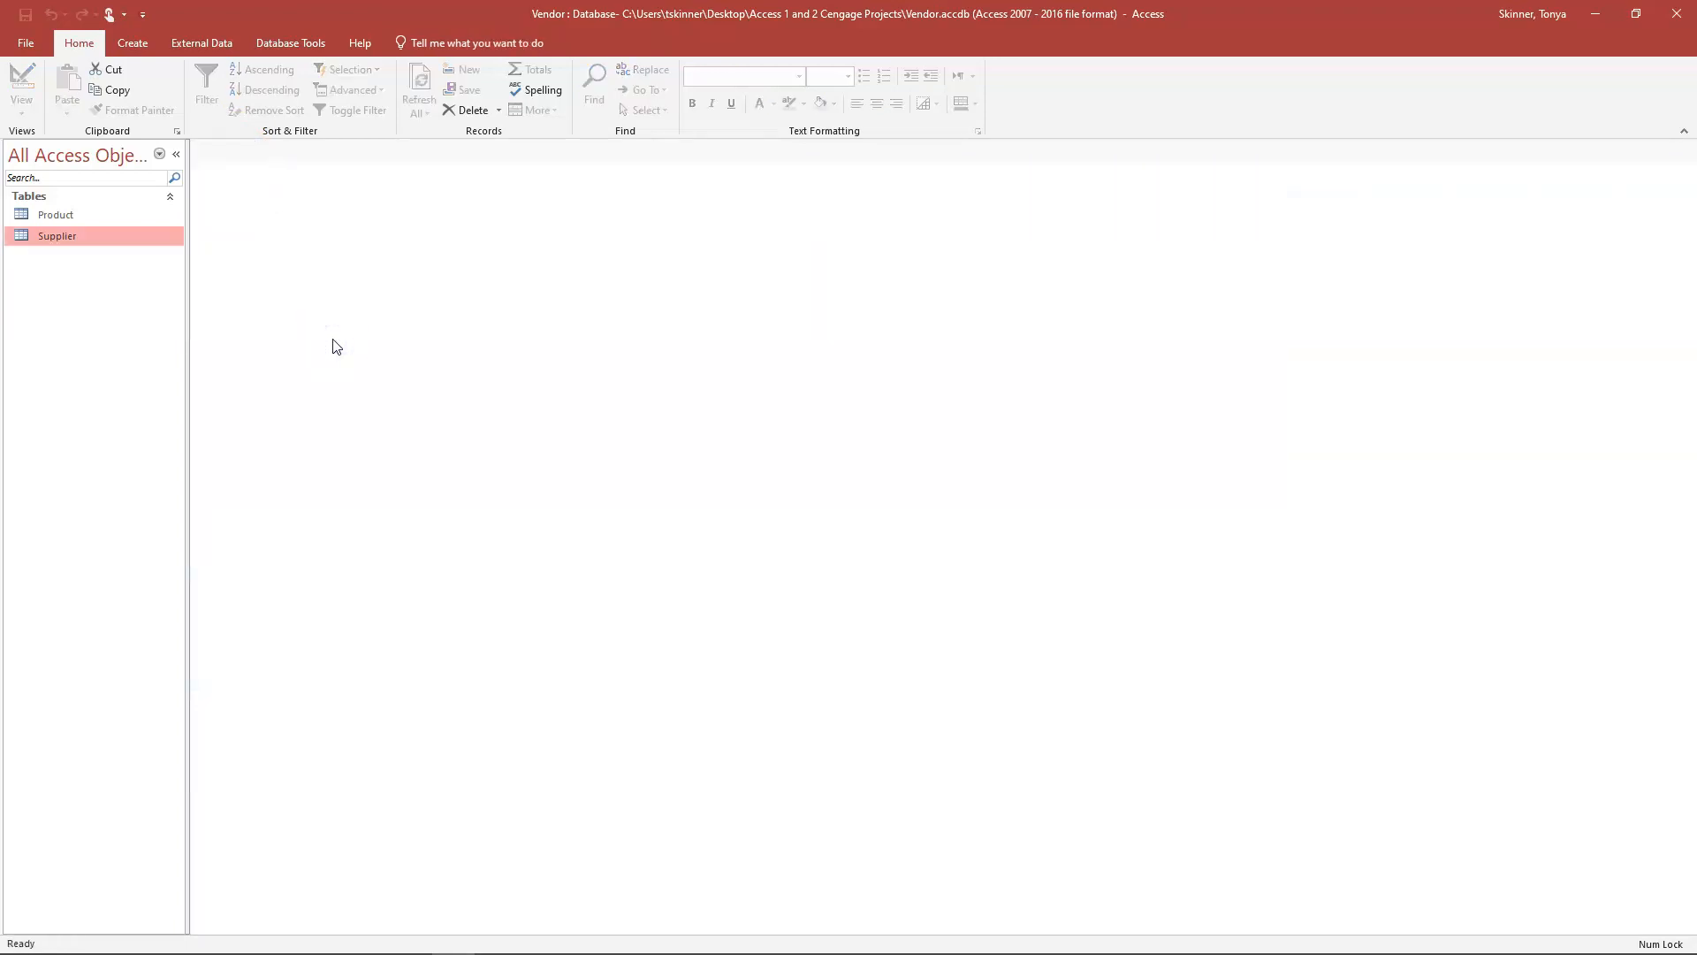
{"action": "left_click", "coordinate": [336, 341]}
{"action": "left_click", "coordinate": [444, 363]}
{"action": "left_click", "coordinate": [463, 345]}
{"action": "left_click", "coordinate": [415, 358]}
Create a new query with the Simple Query Wizard and choose the Supplier table as its source.
{"action": "left_click", "coordinate": [131, 44]}
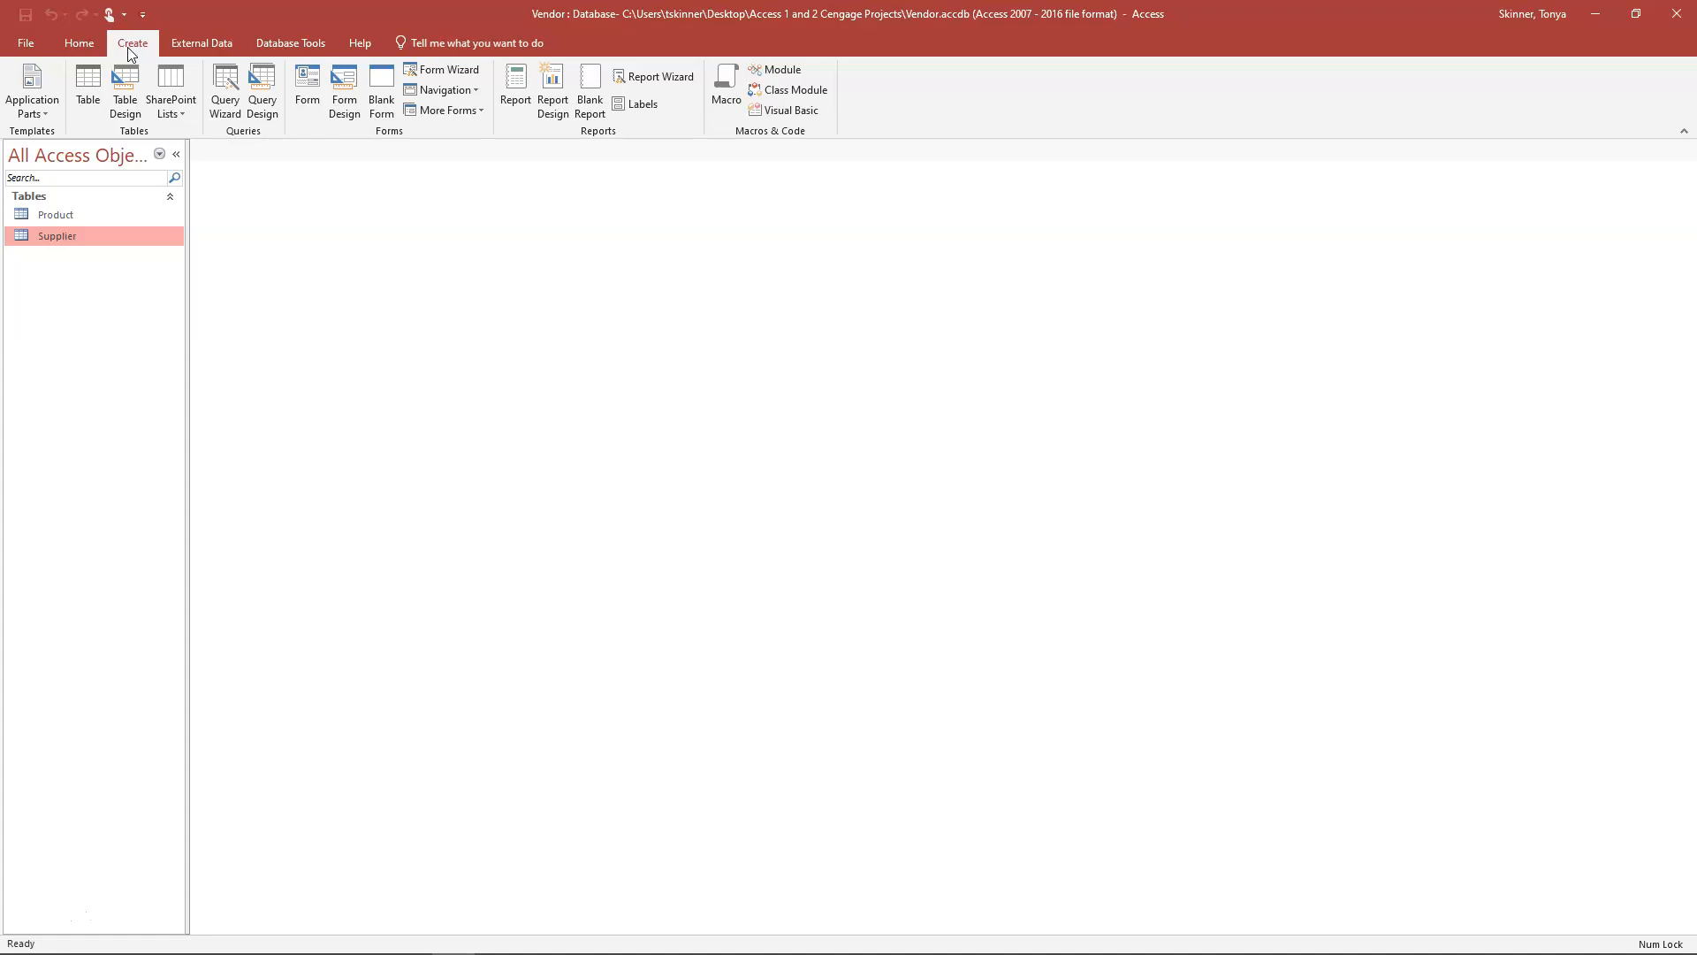
{"action": "left_click", "coordinate": [135, 51]}
{"action": "left_click", "coordinate": [225, 88]}
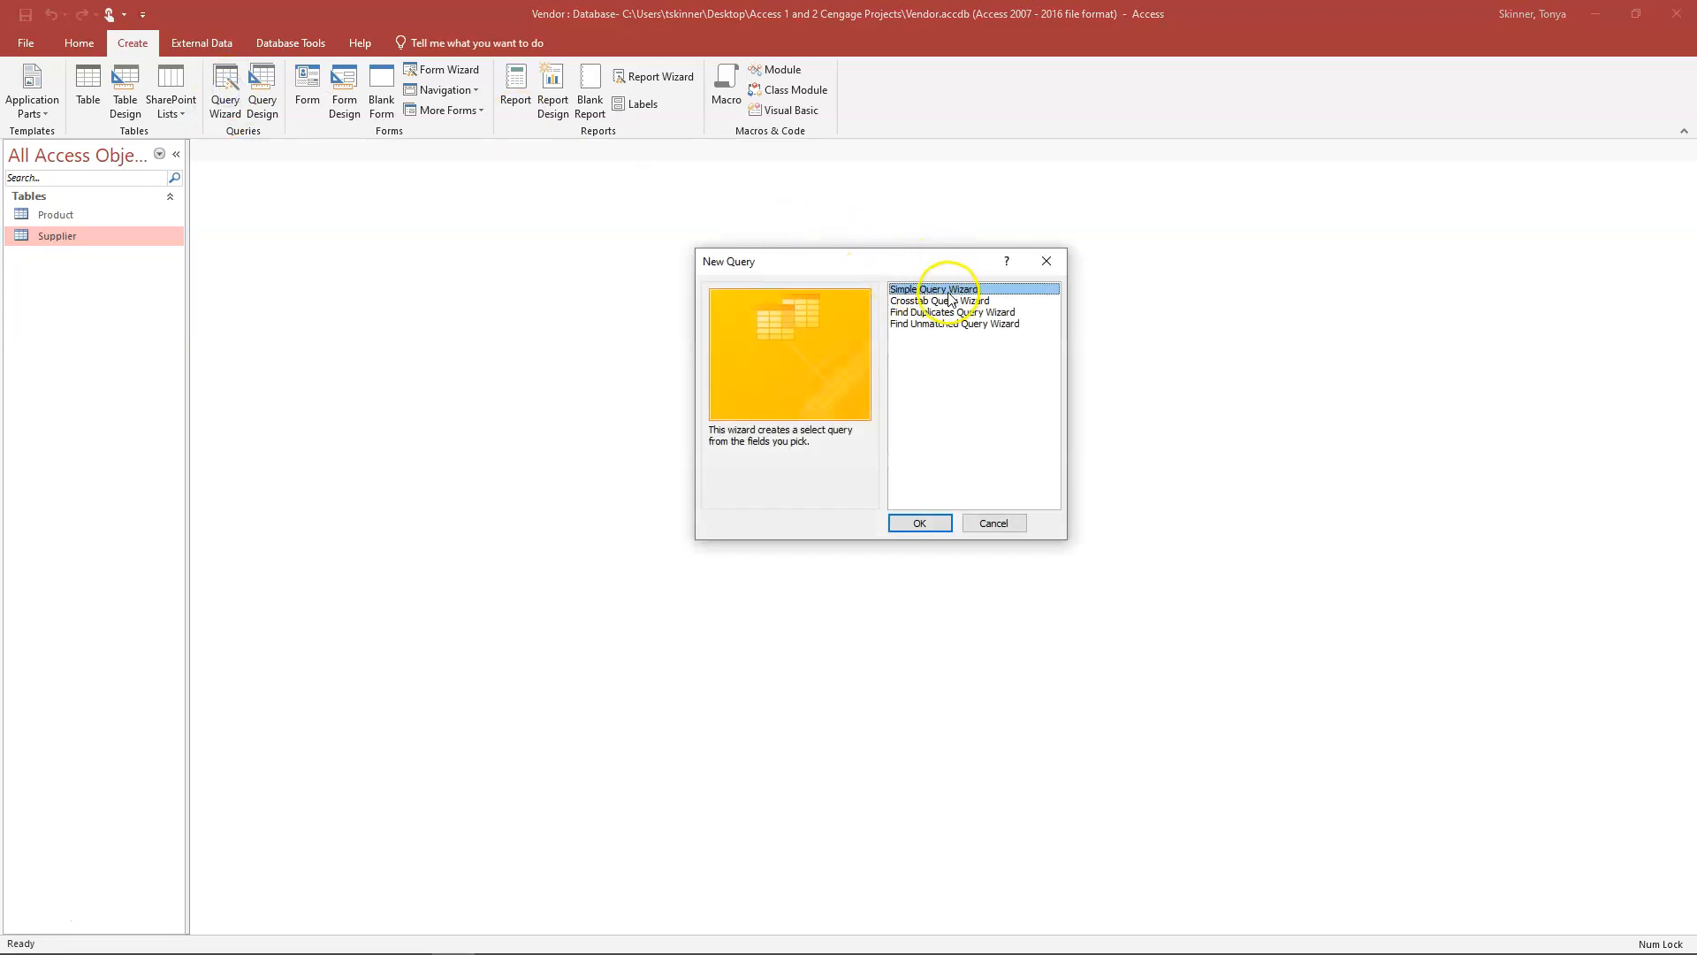
{"action": "left_click", "coordinate": [928, 523]}
{"action": "left_click", "coordinate": [922, 522]}
{"action": "left_click_drag", "start_coordinate": [807, 212], "coordinate": [624, 181]}
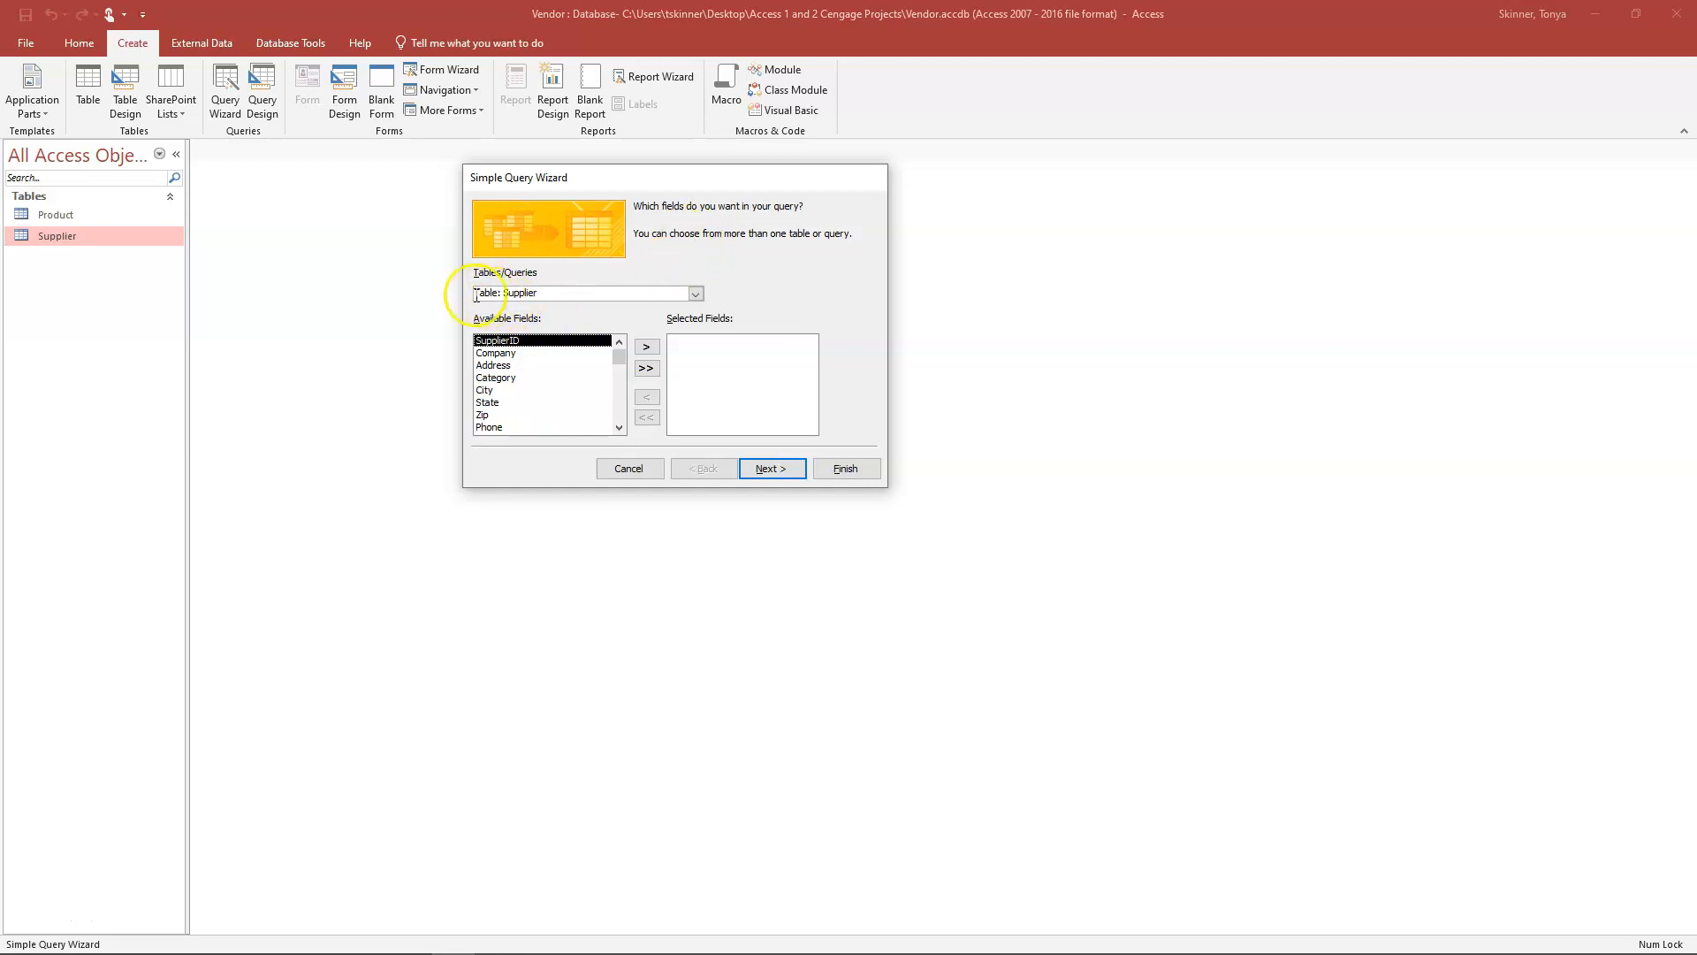
{"action": "left_click", "coordinate": [696, 294]}
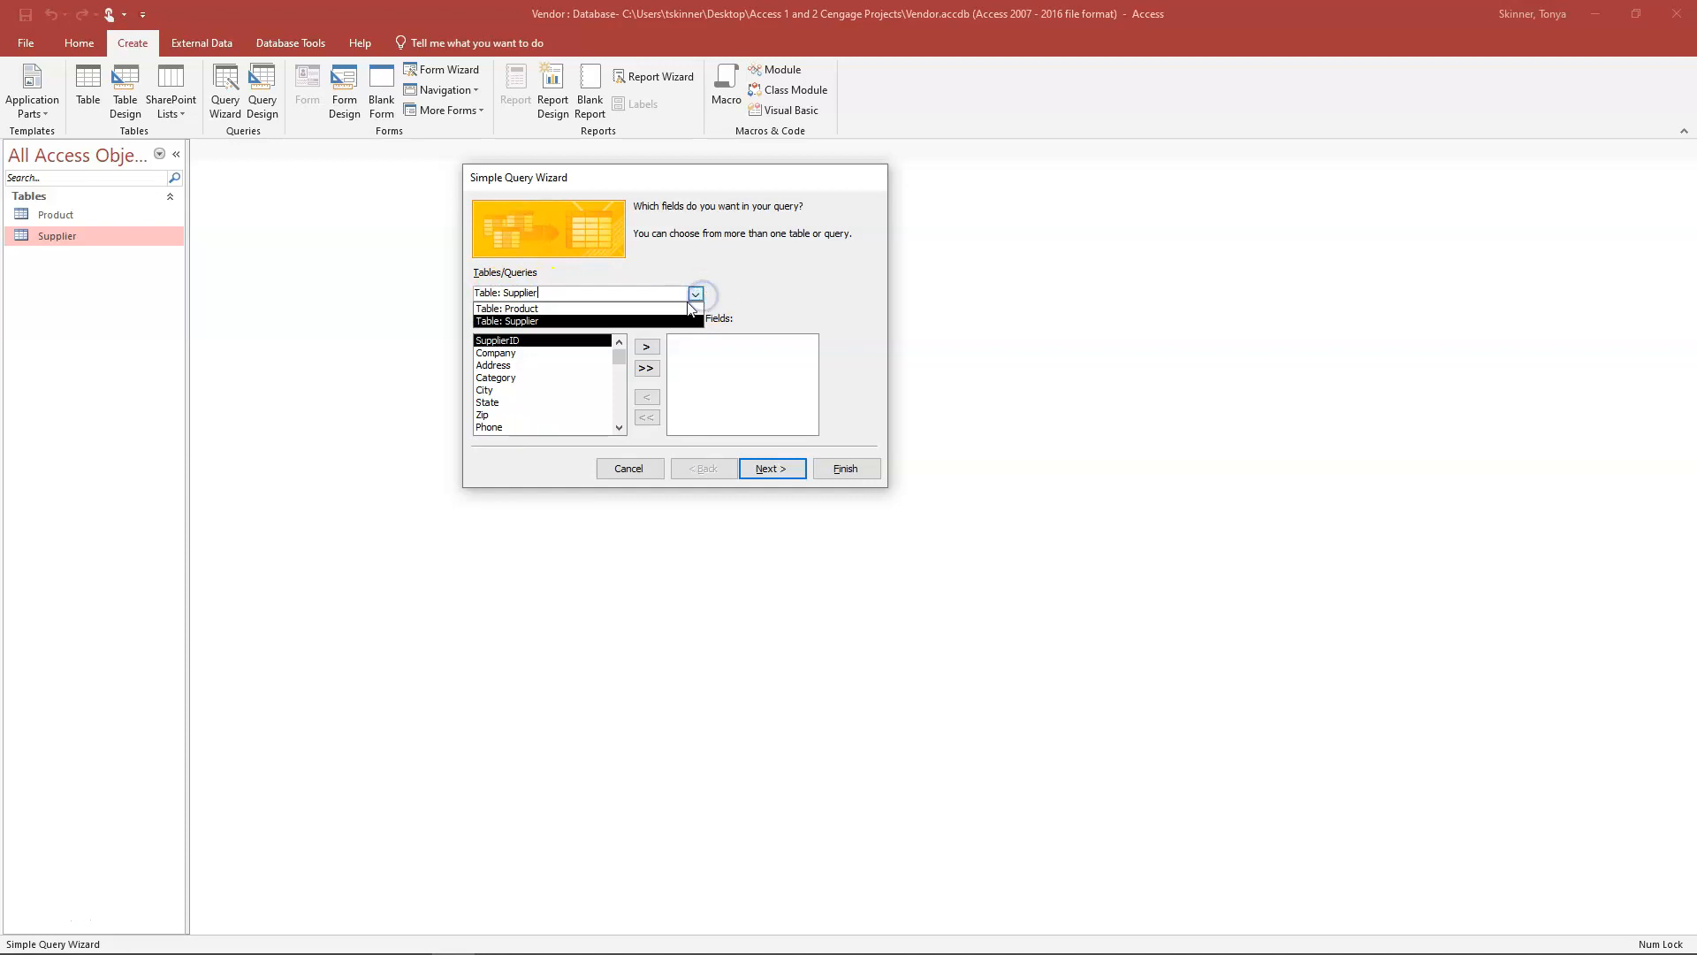
{"action": "left_click", "coordinate": [517, 322]}
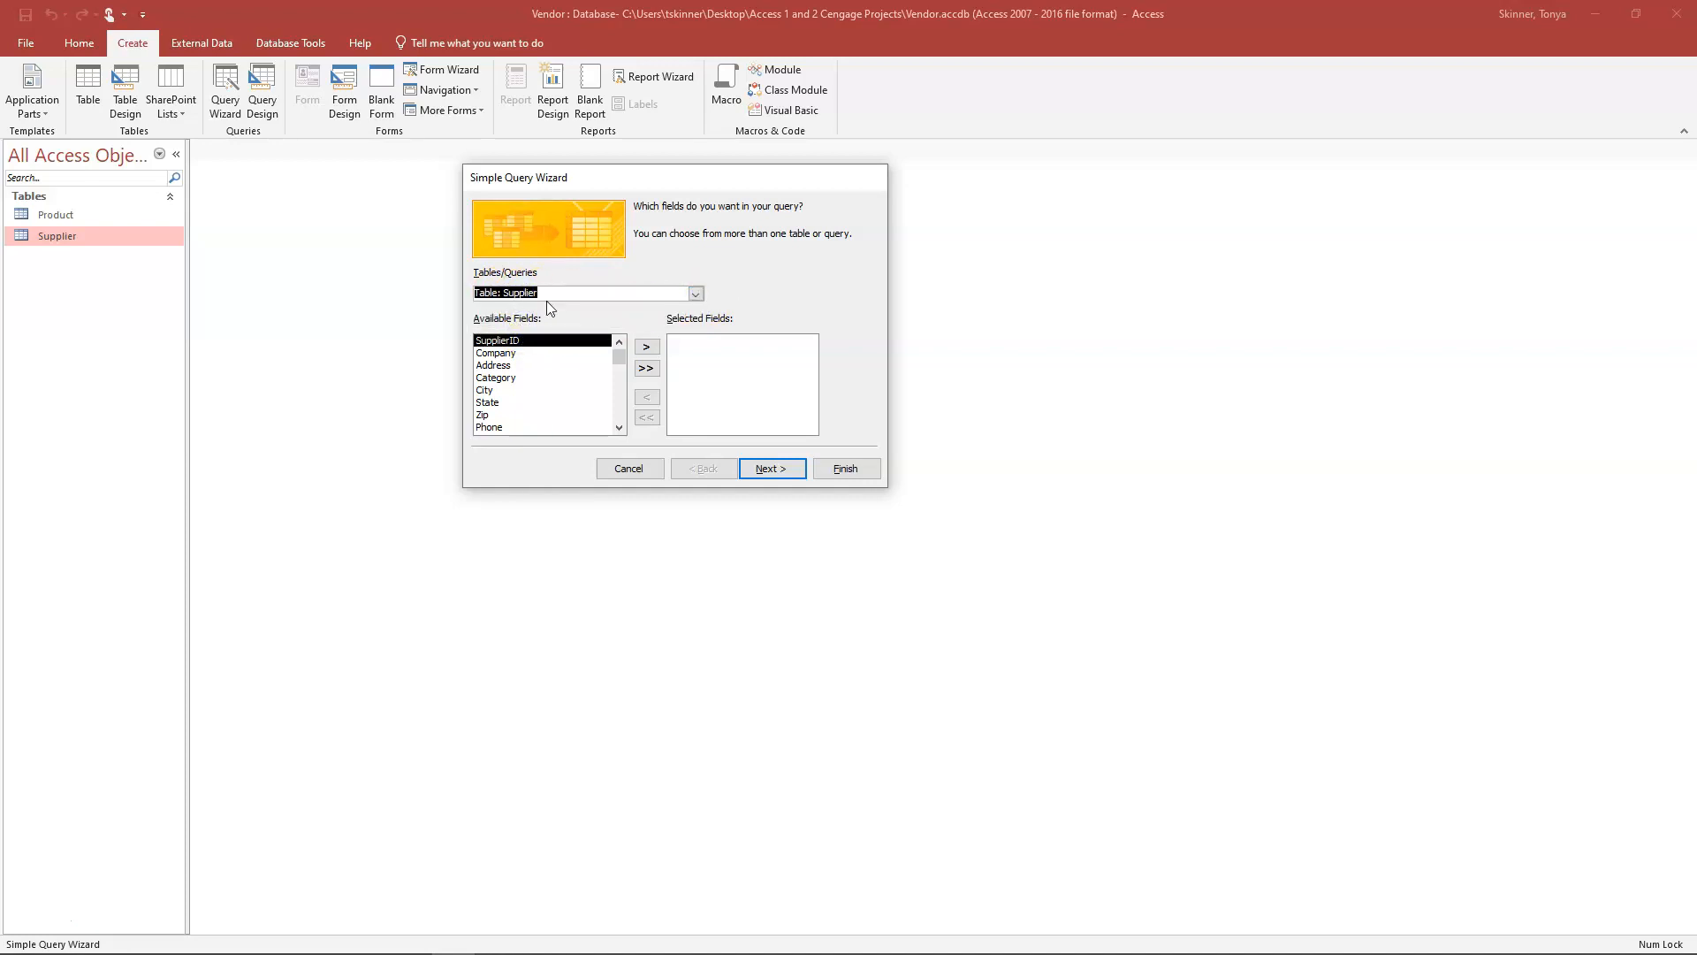
Add the Company and Category fields to the query, taking the unneeded Address field back out of the selection.
{"action": "left_click", "coordinate": [522, 352]}
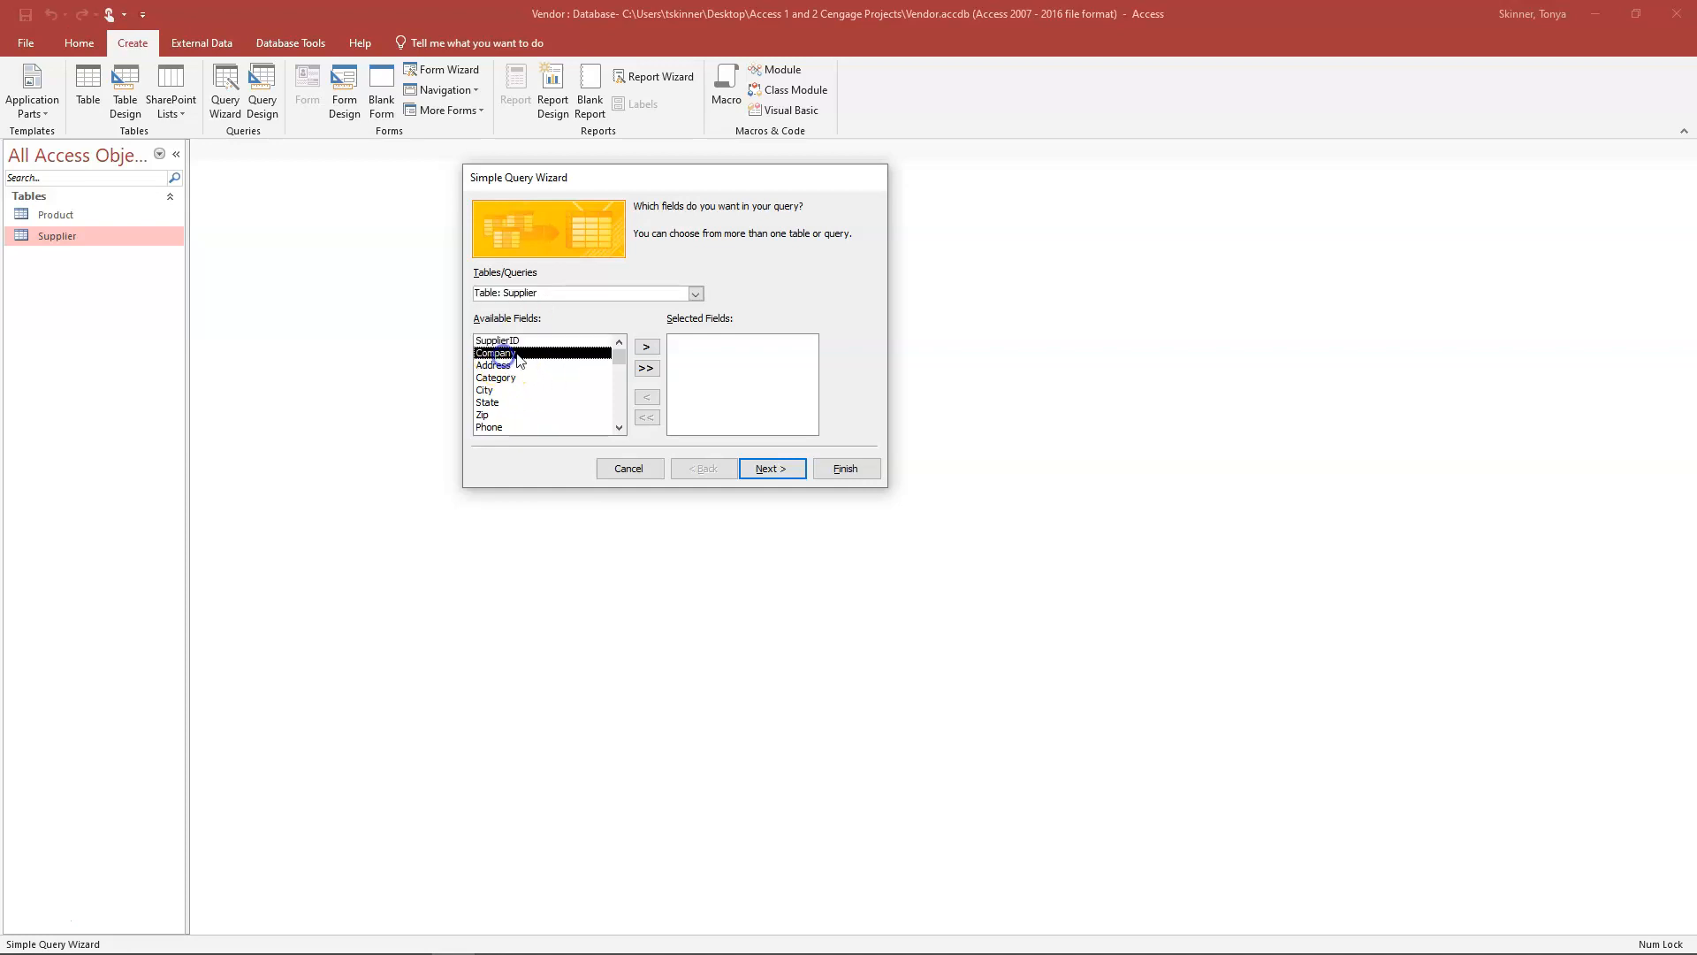
{"action": "left_click", "coordinate": [644, 350]}
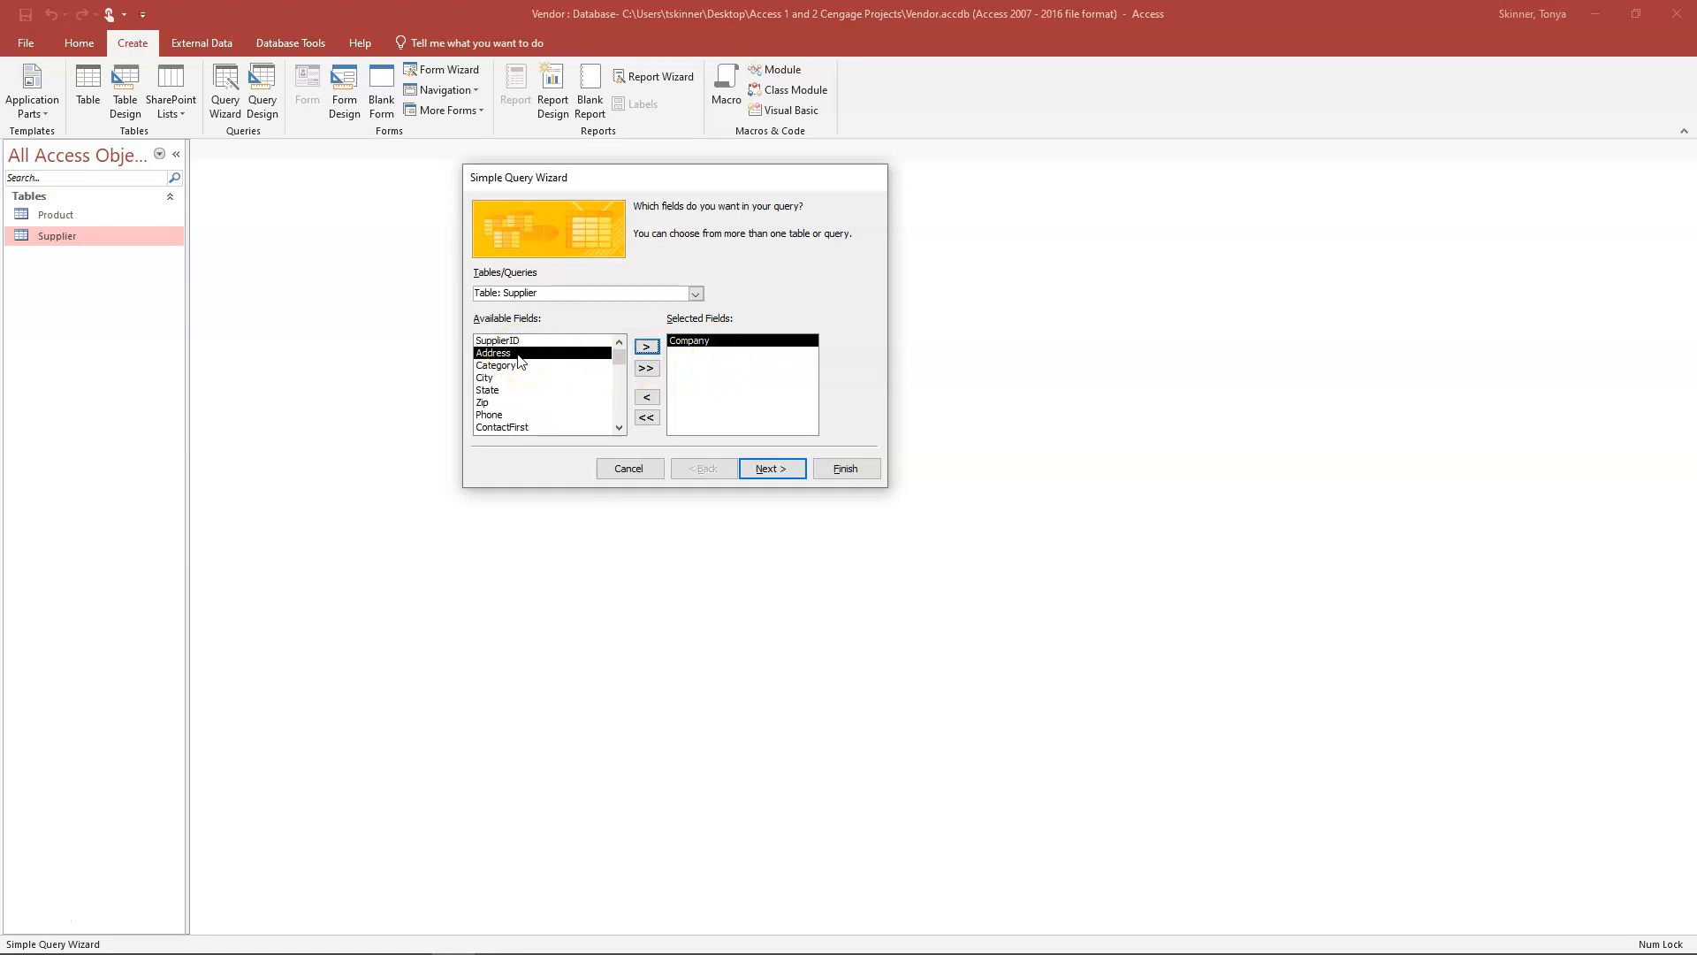
{"action": "left_click", "coordinate": [647, 346]}
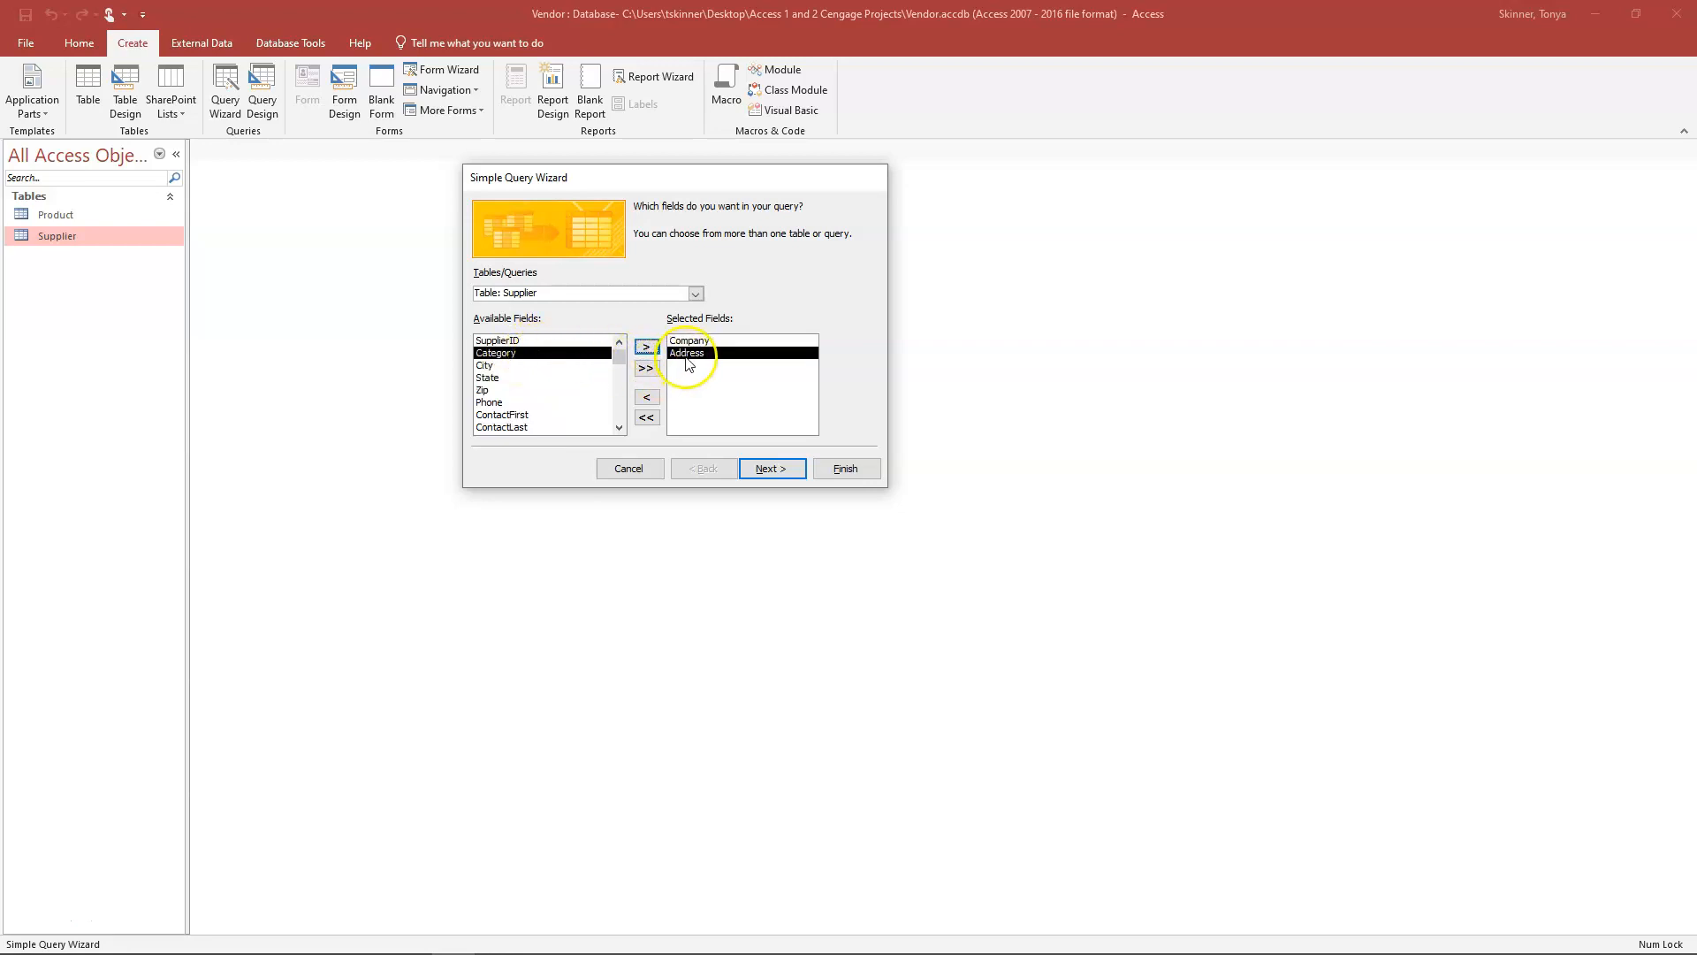
{"action": "left_click", "coordinate": [648, 398]}
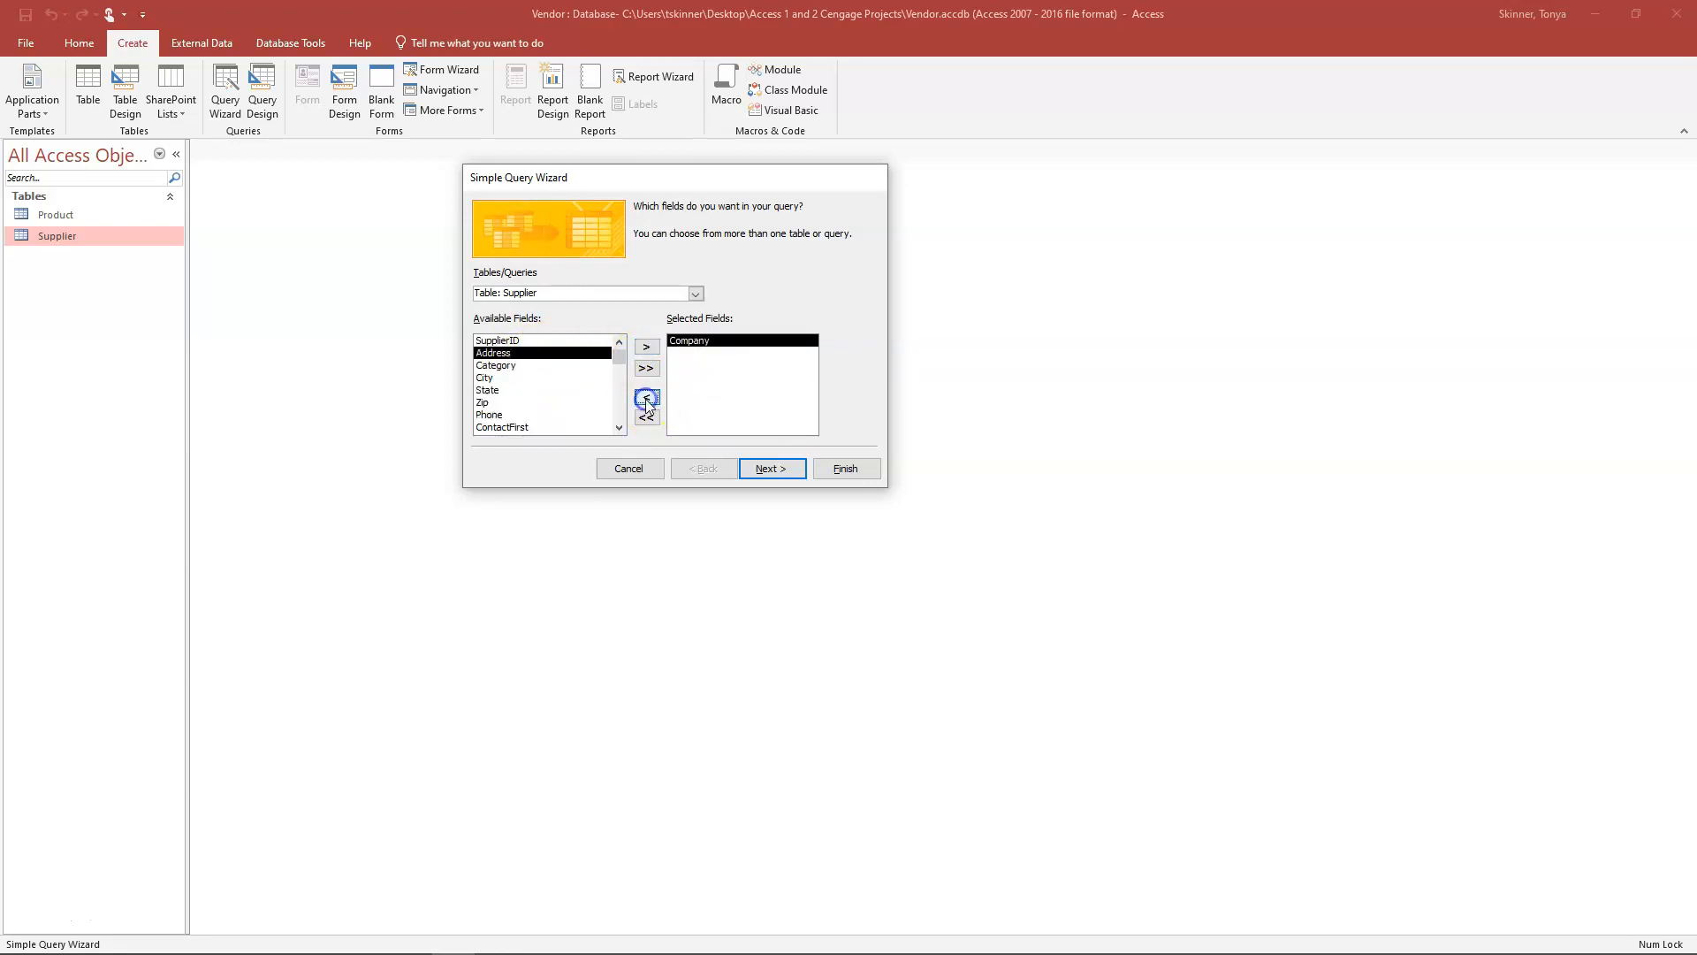
{"action": "left_click", "coordinate": [505, 364]}
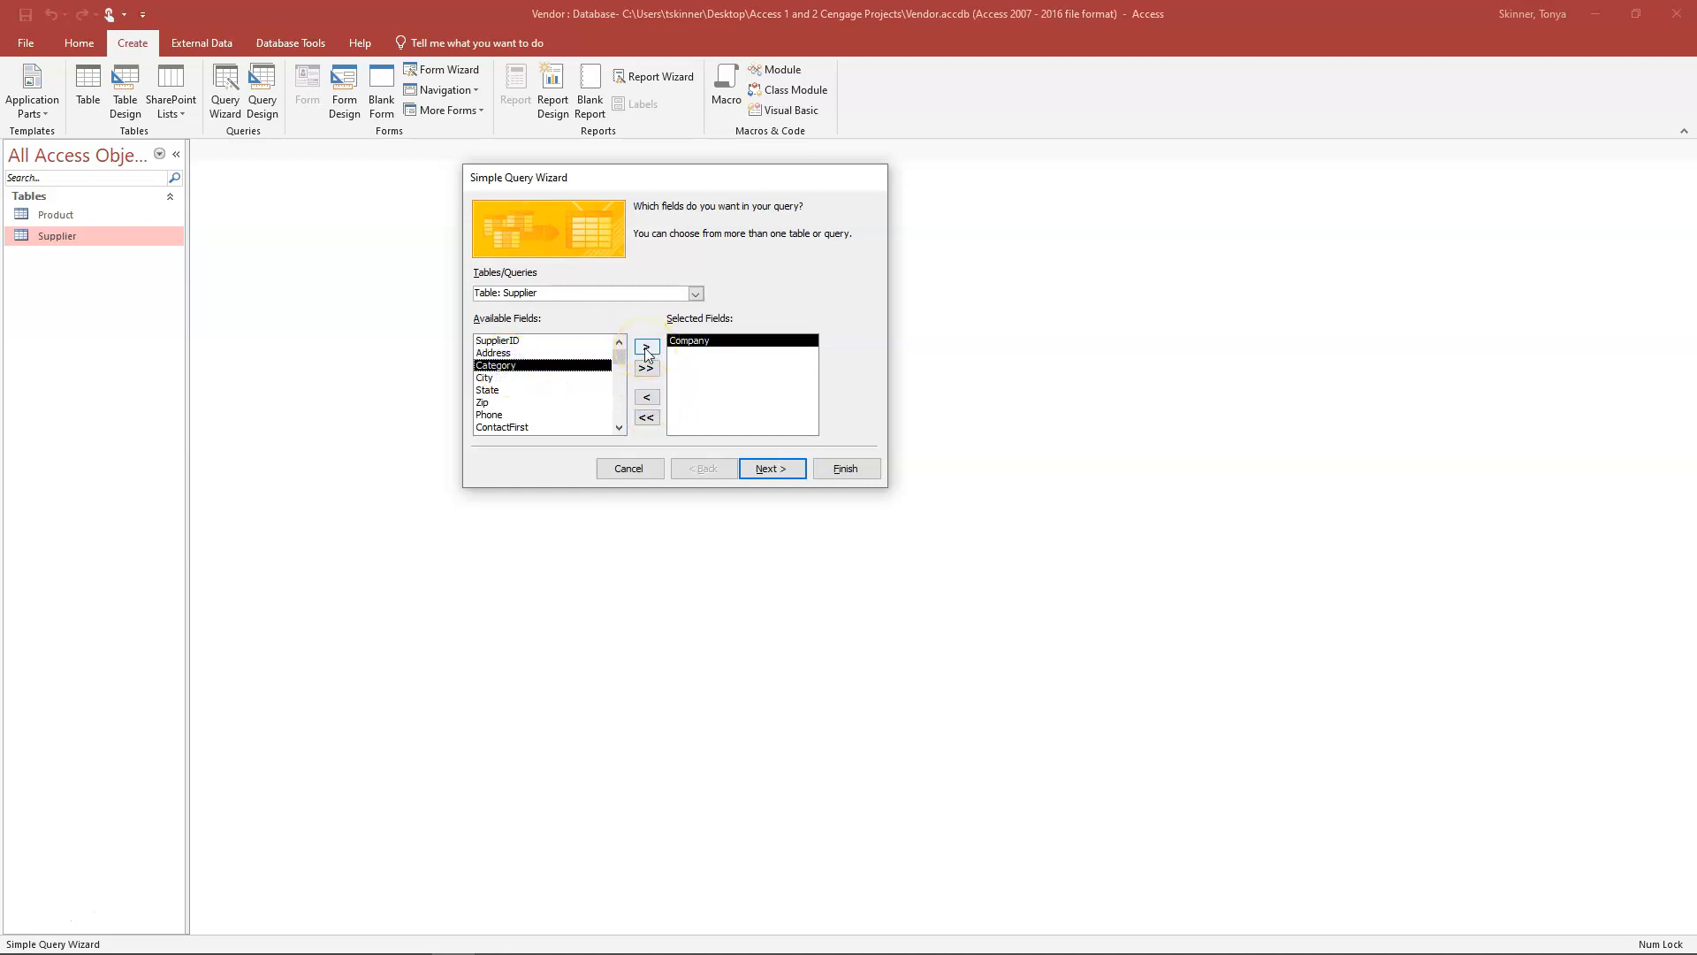
{"action": "left_click", "coordinate": [646, 351]}
Add the ContactFirst, ContactLast and Phone fields to the query's selected fields.
{"action": "left_click", "coordinate": [542, 413]}
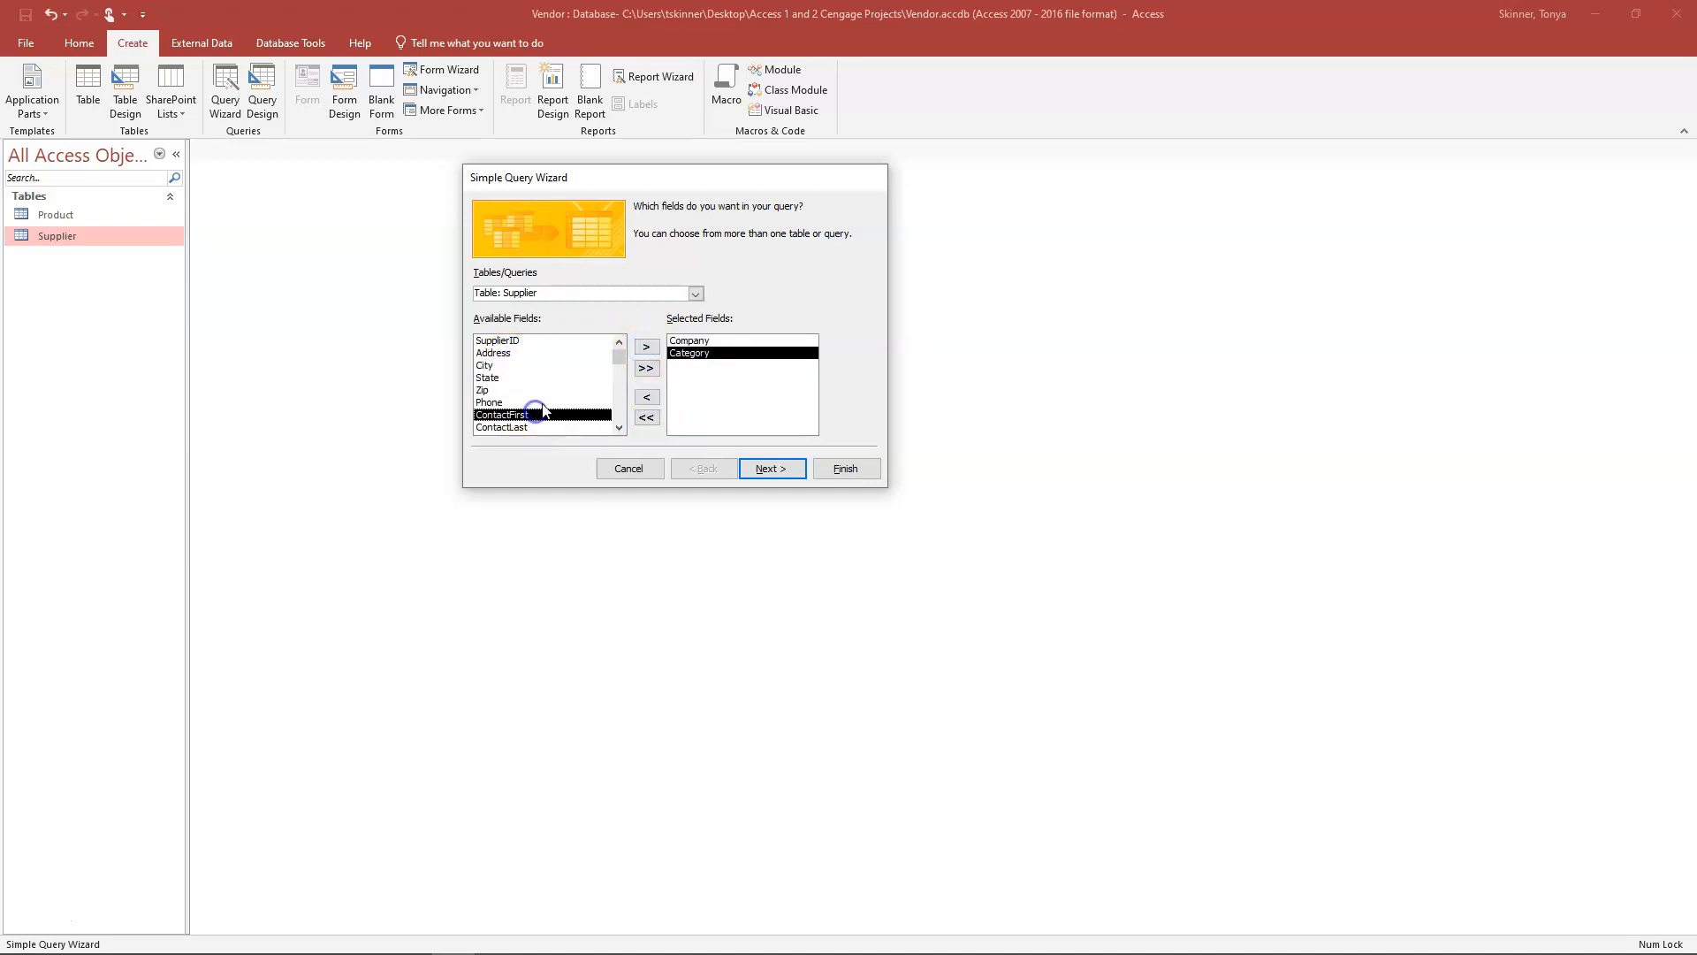
{"action": "left_click", "coordinate": [646, 346]}
{"action": "left_click", "coordinate": [646, 347]}
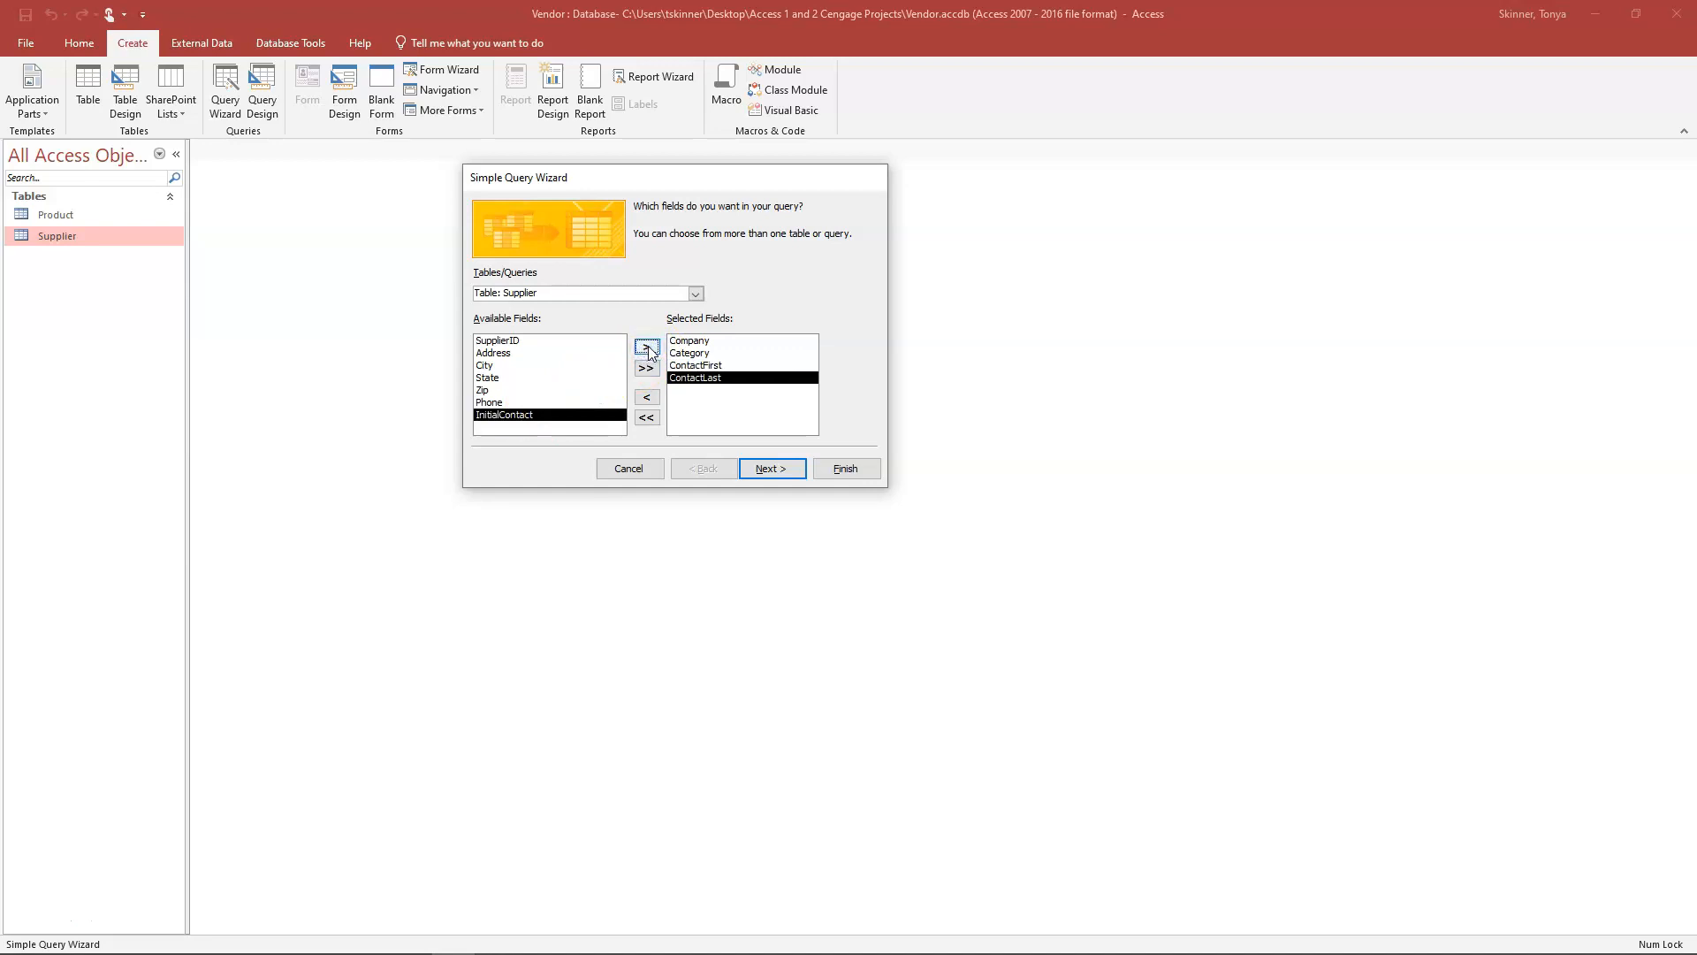
{"action": "left_click", "coordinate": [528, 403]}
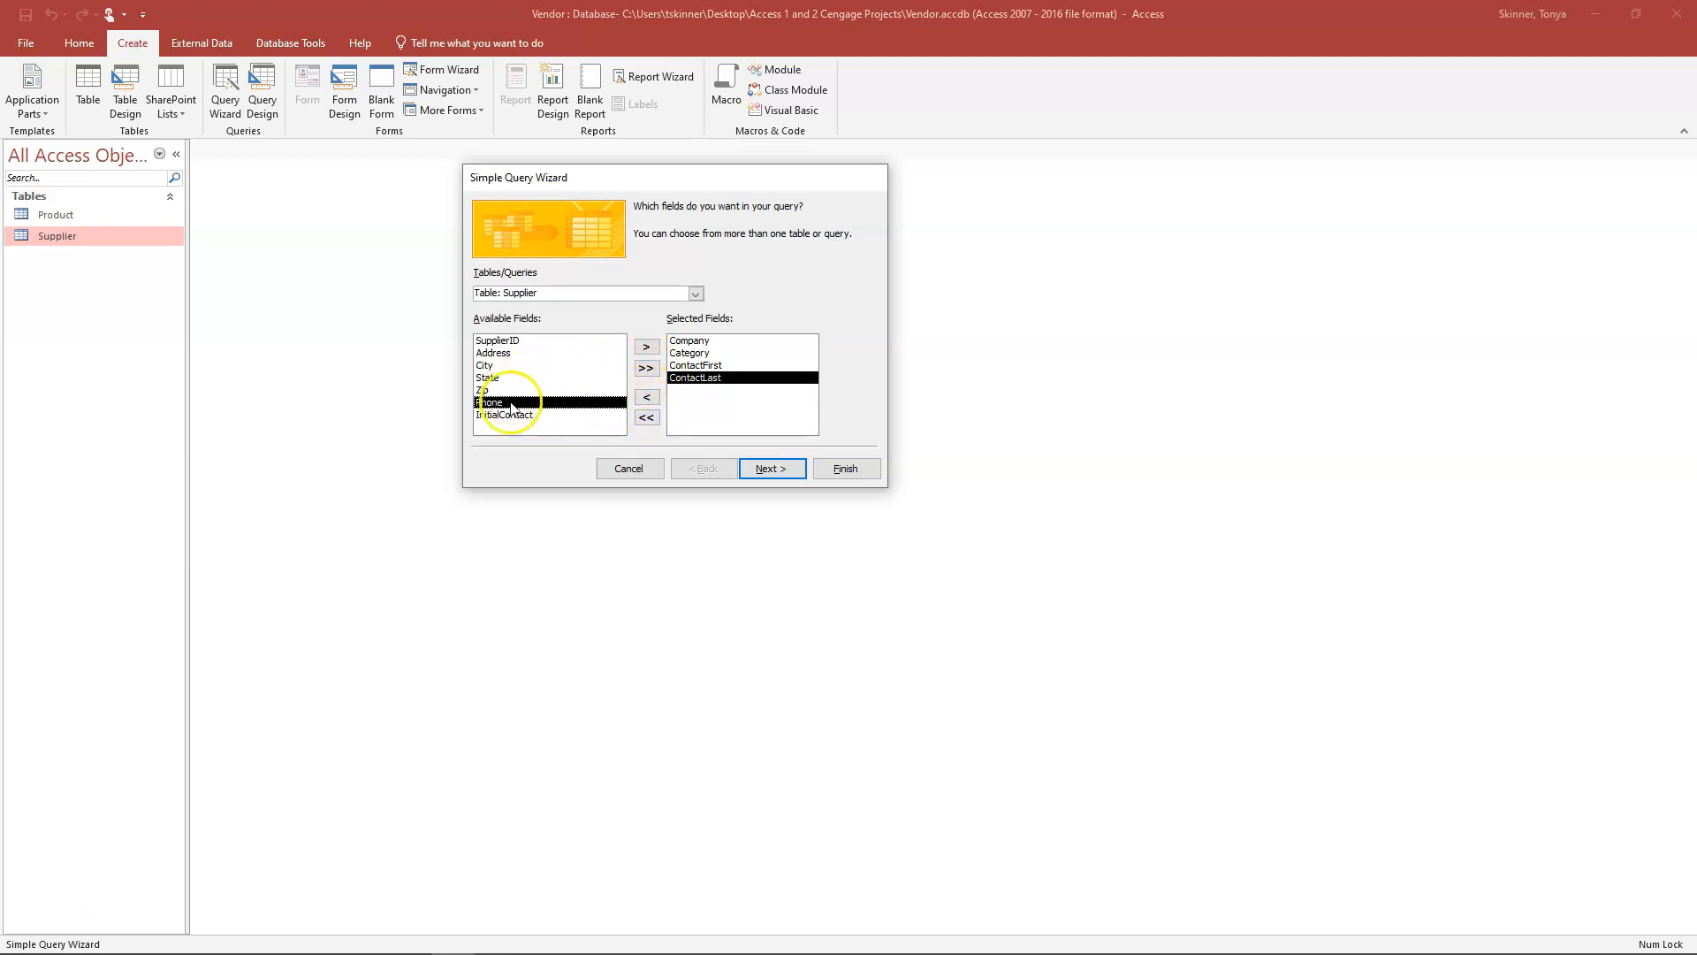
{"action": "left_click", "coordinate": [646, 346]}
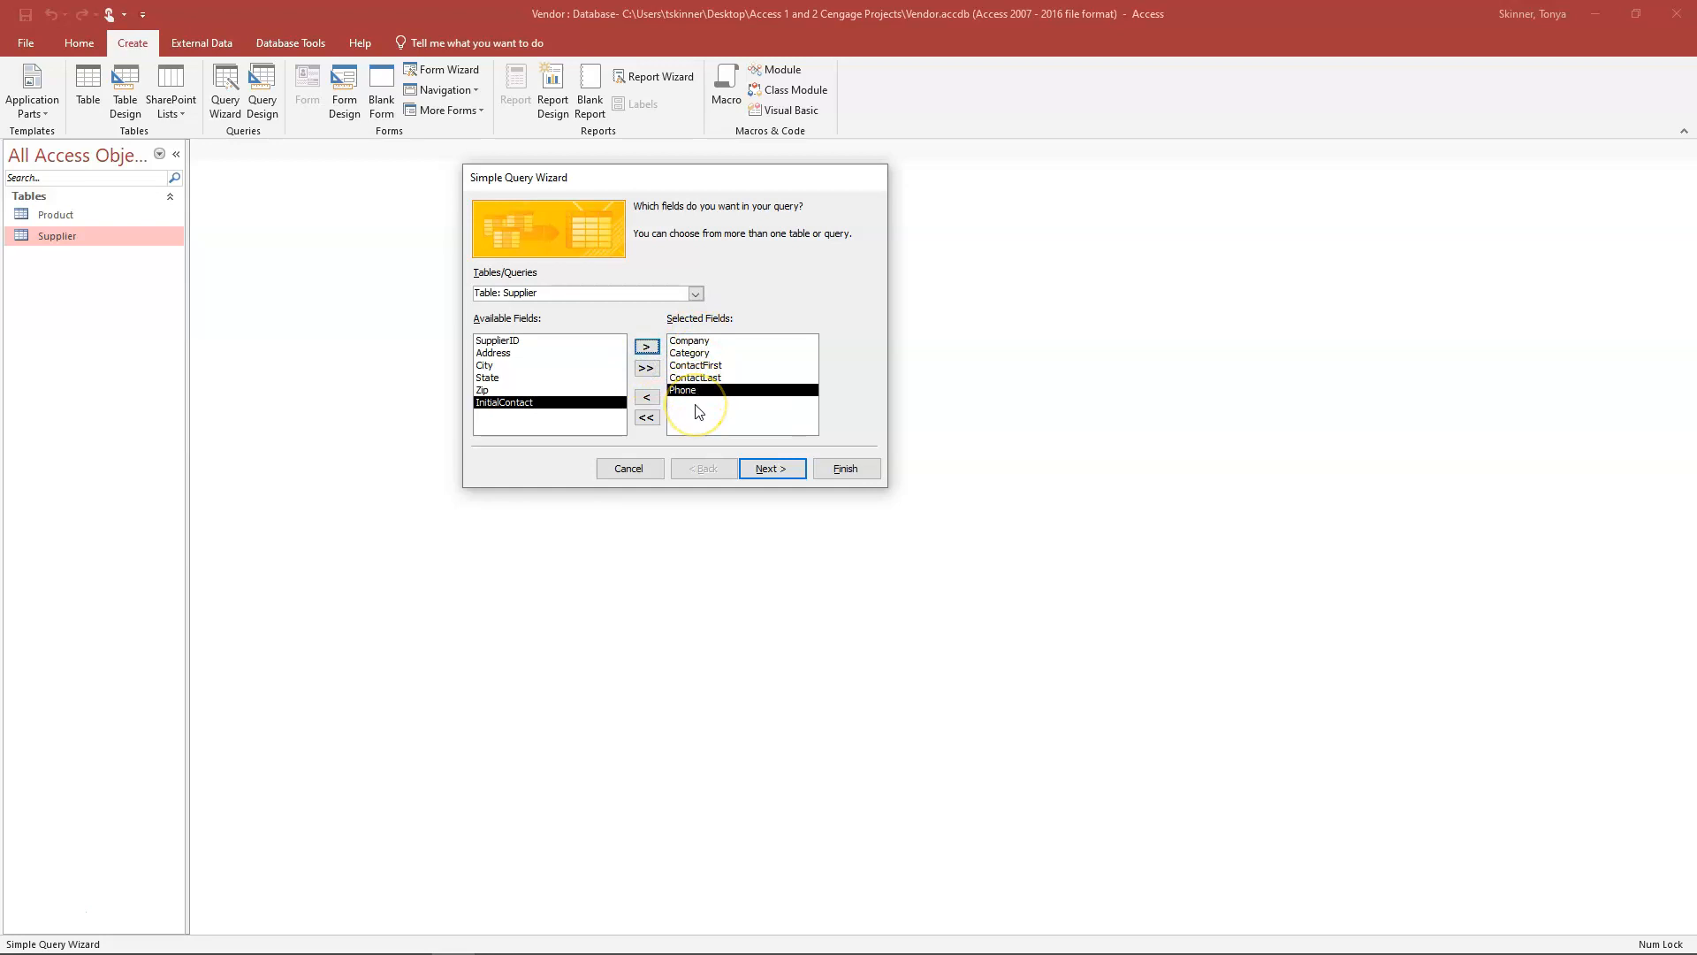
Title the query SupplierList and finish the wizard with the option to open the query and view its information.
{"action": "left_click", "coordinate": [771, 470]}
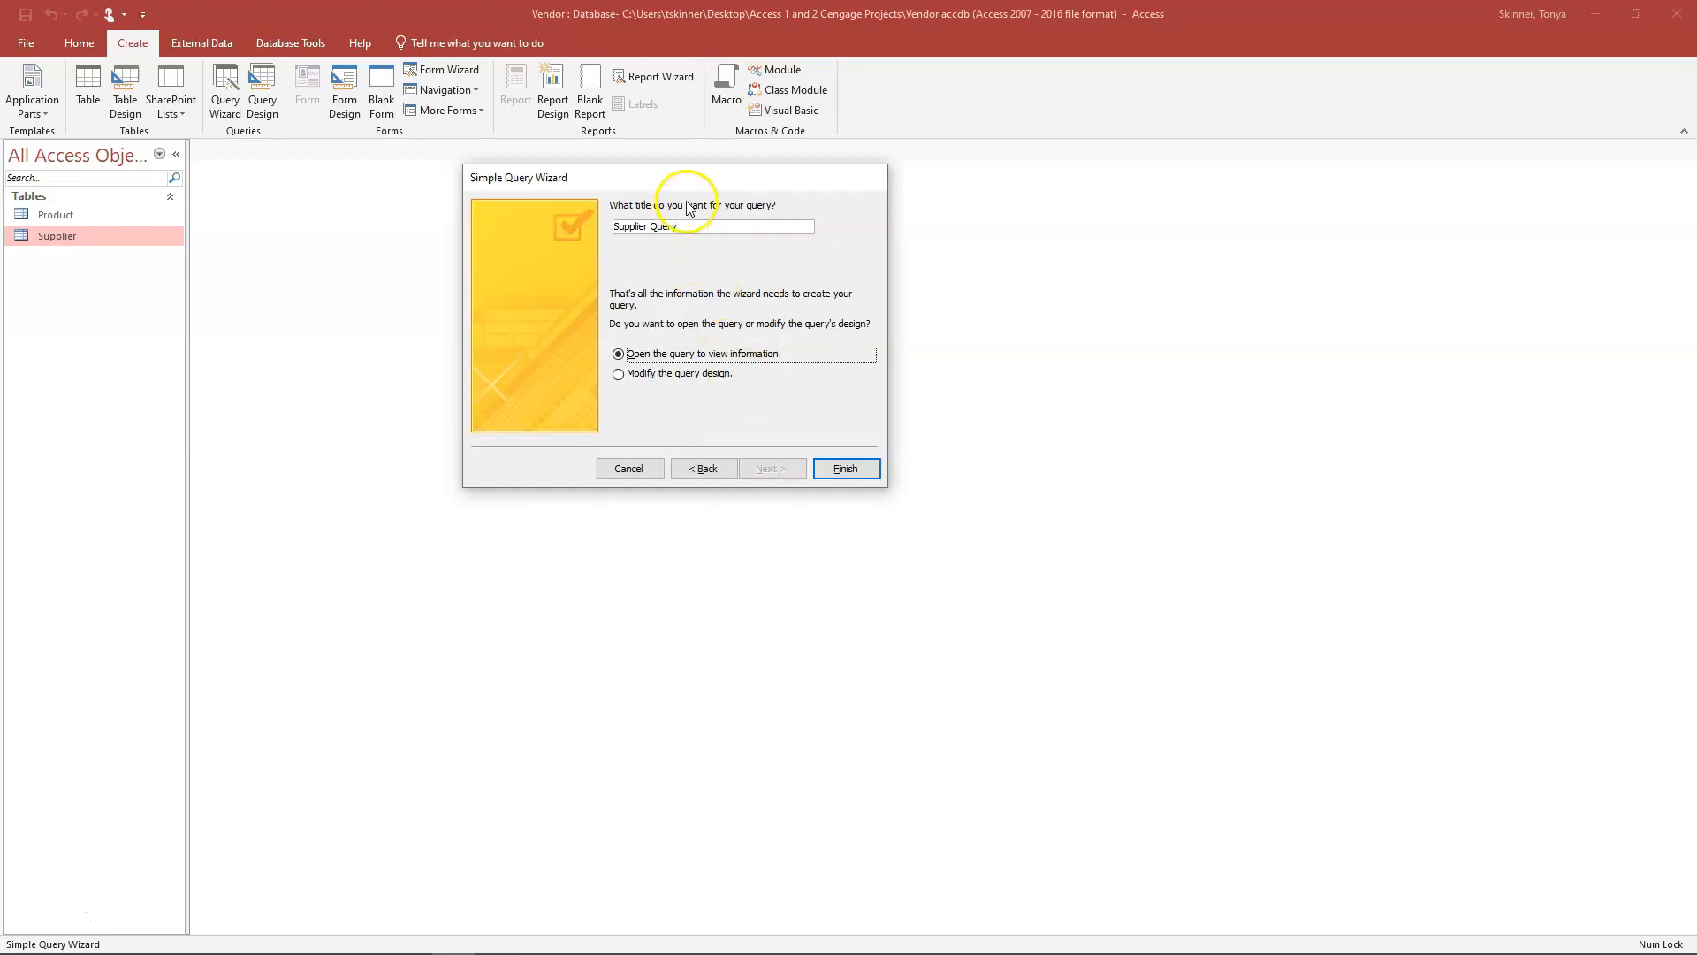
{"action": "left_click_drag", "start_coordinate": [690, 229], "coordinate": [541, 205]}
{"action": "type", "text": "SupplierList"}
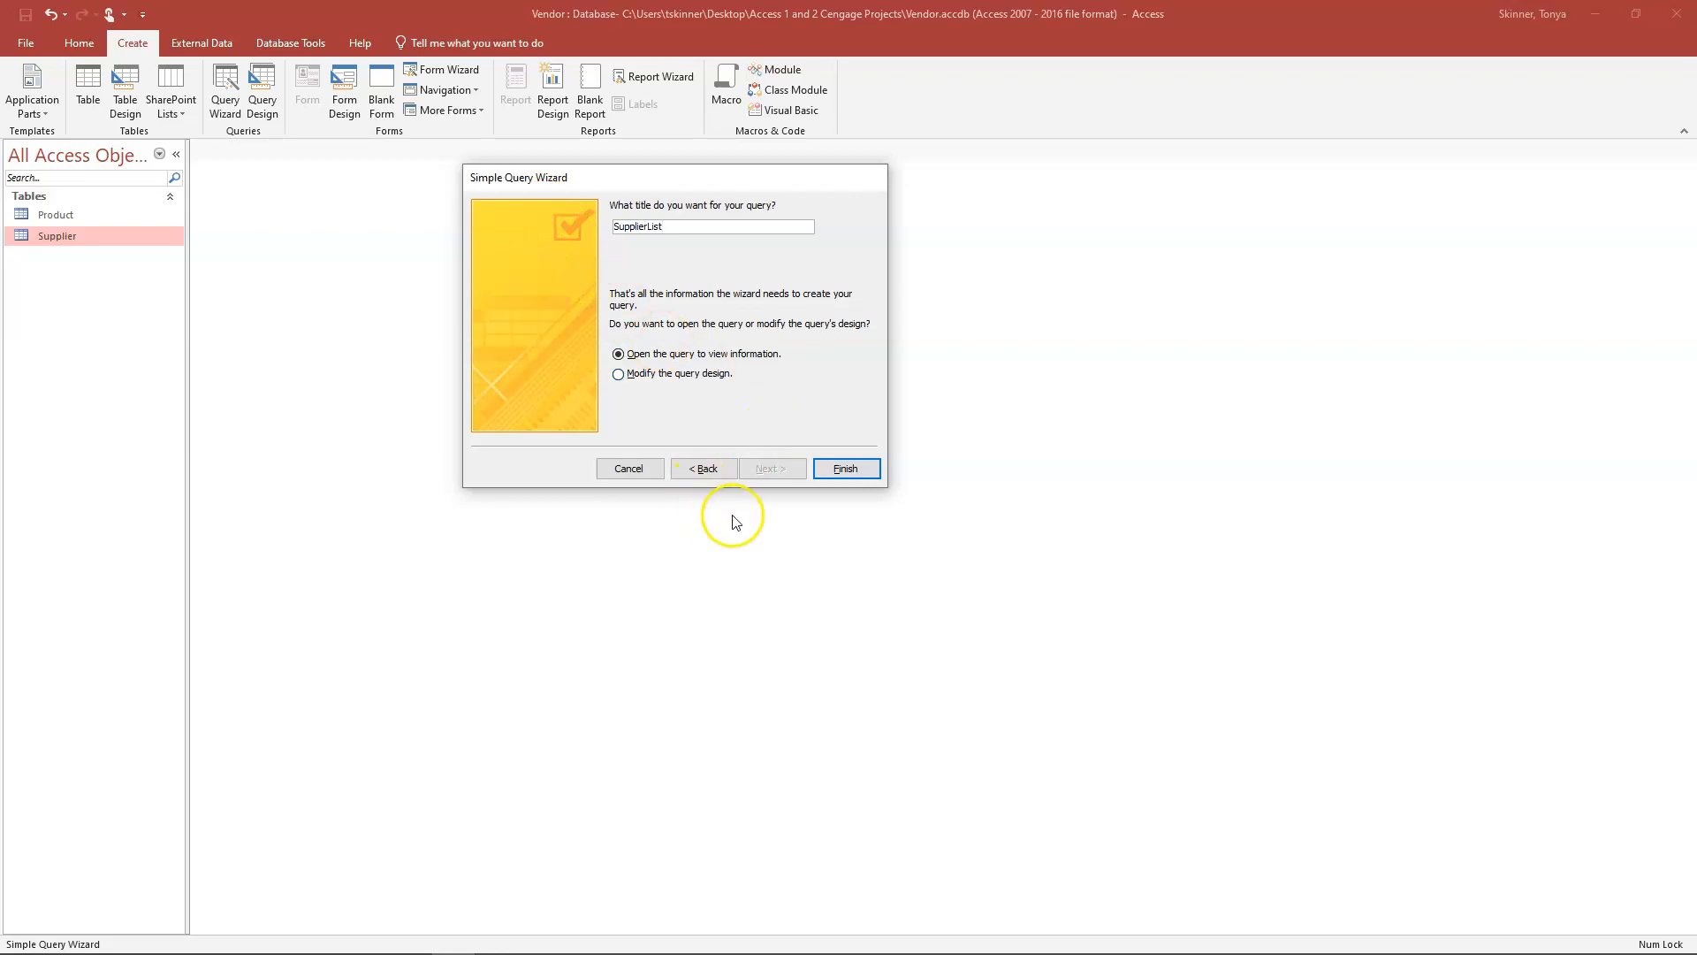
{"action": "left_click", "coordinate": [845, 469]}
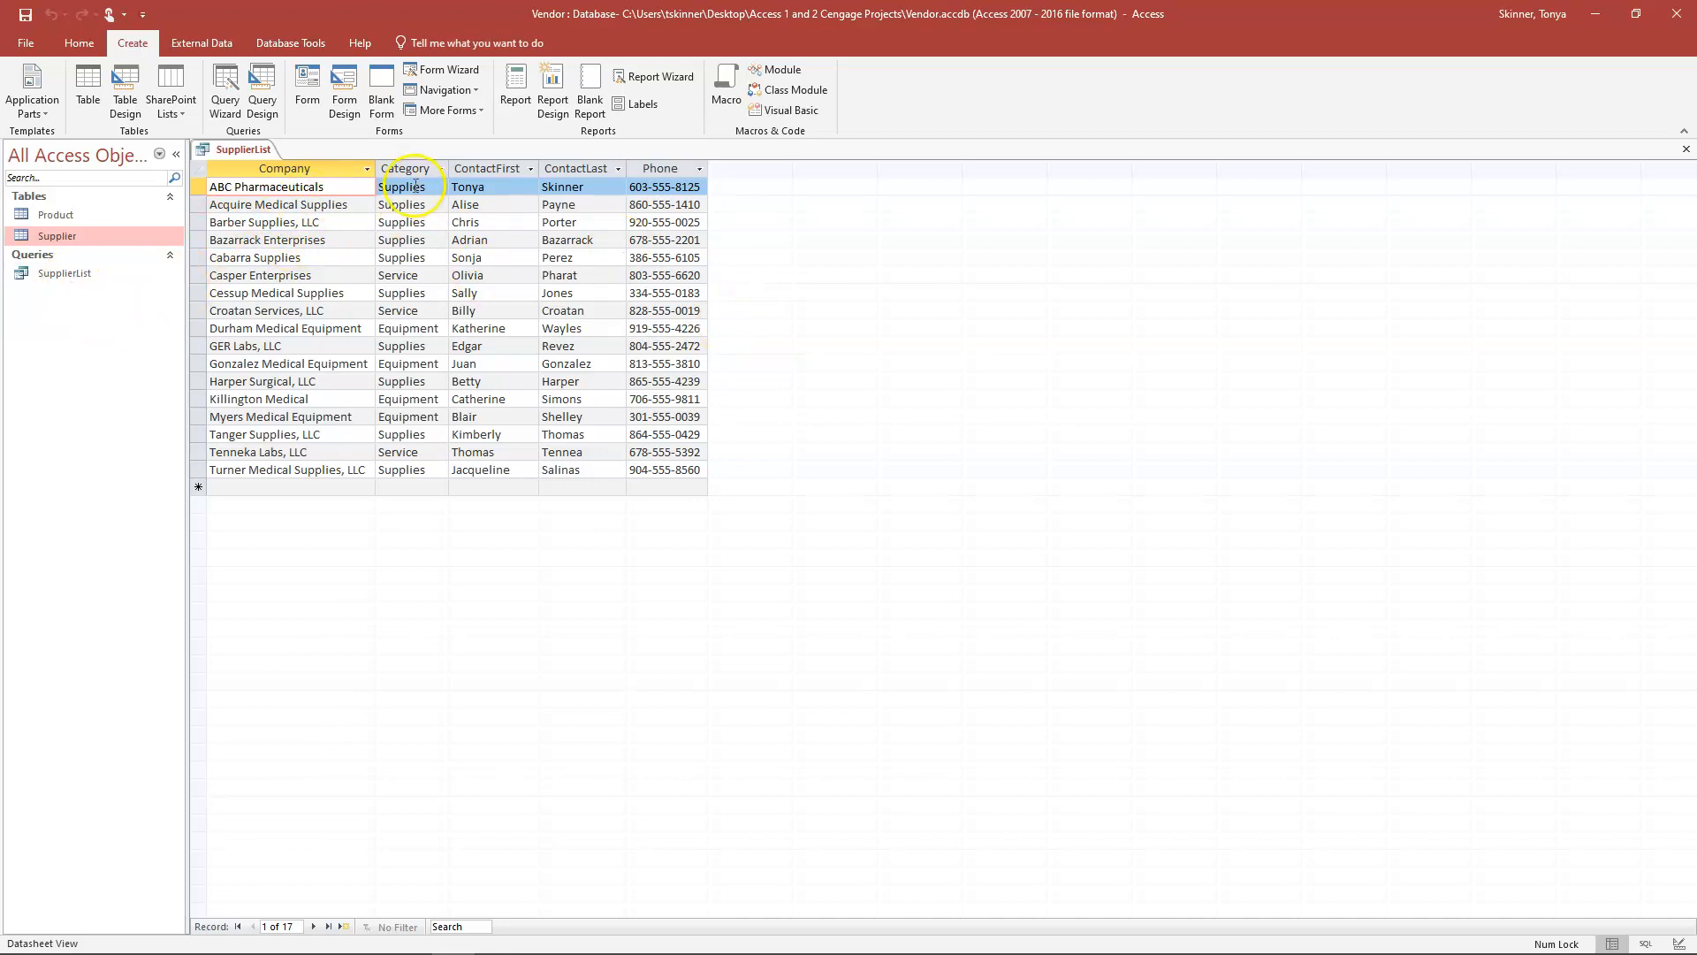
Save the SupplierList query and close it.
{"action": "right_click", "coordinate": [243, 150]}
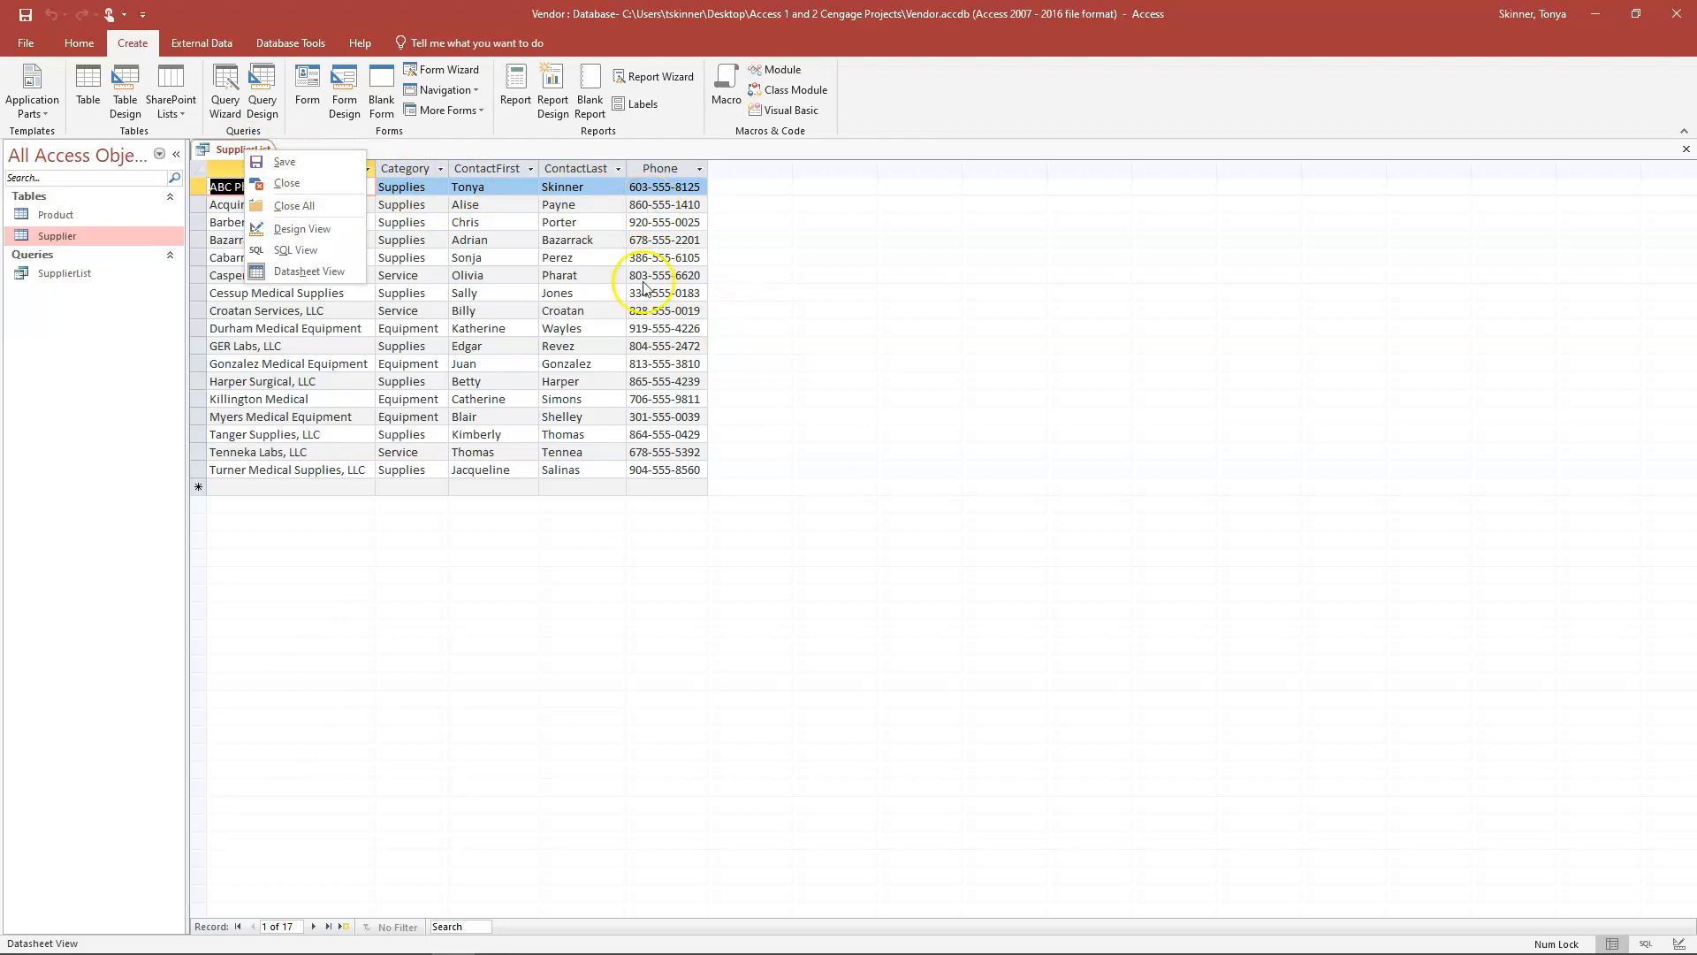
{"action": "left_click", "coordinate": [267, 162]}
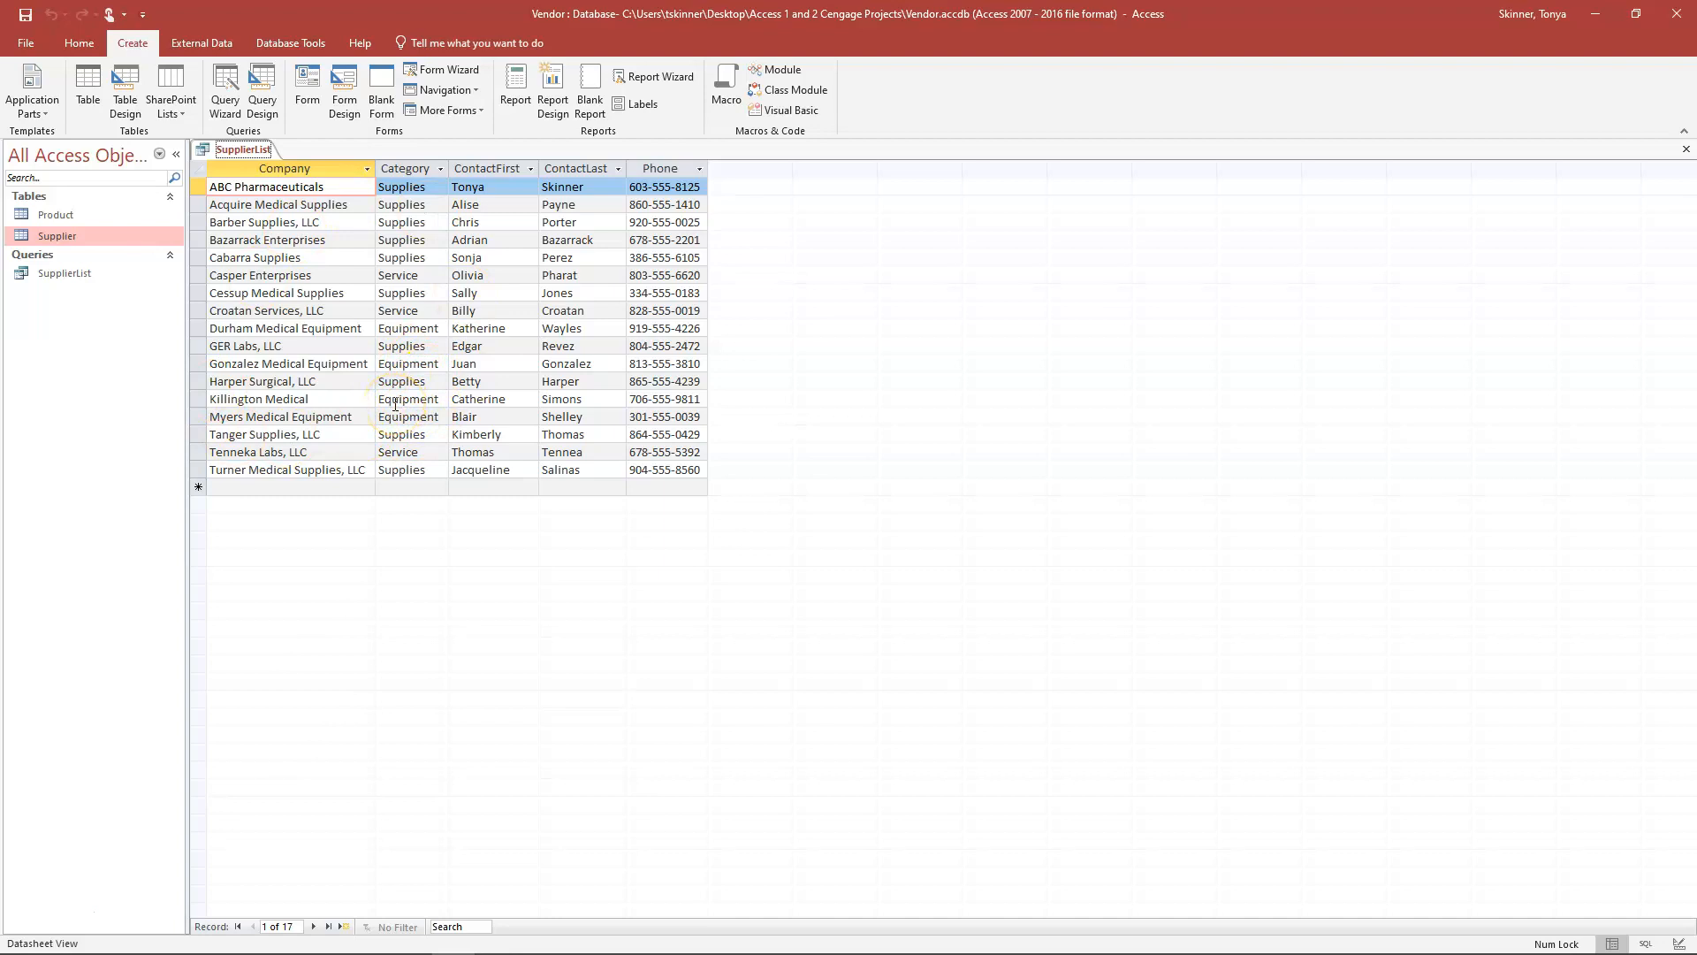
{"action": "right_click", "coordinate": [239, 149]}
{"action": "left_click", "coordinate": [285, 188]}
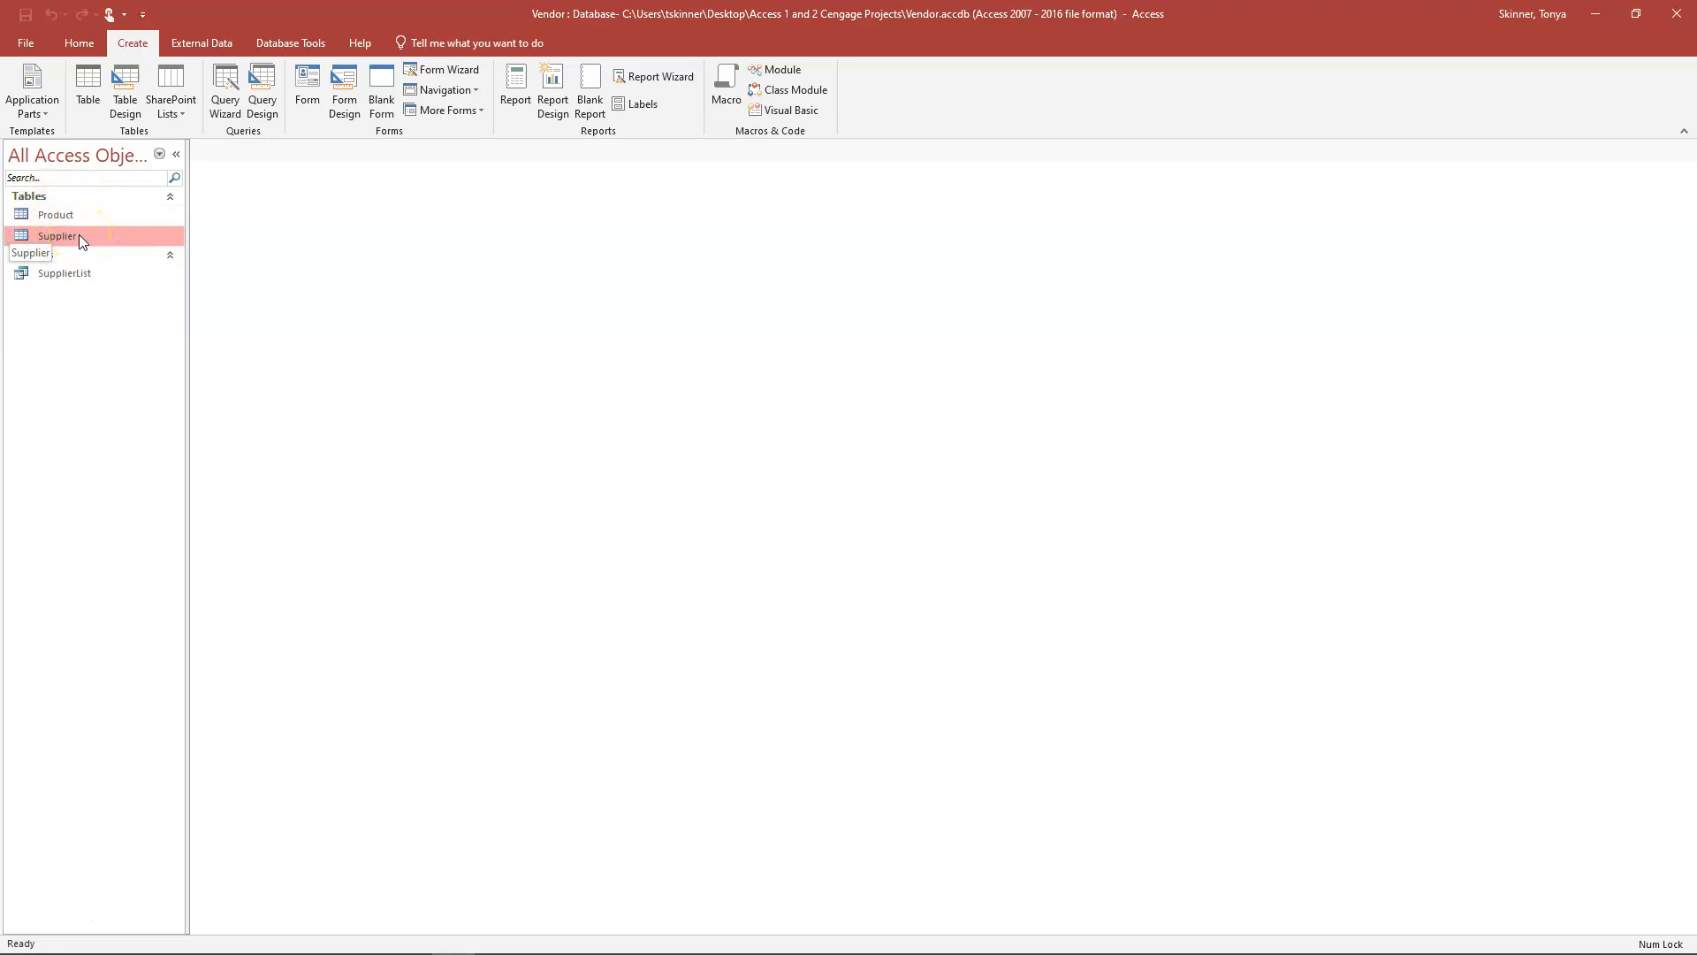
Open the Product table and the Supplier table one after the other to review their fields, closing each one.
{"action": "double_click", "coordinate": [61, 216]}
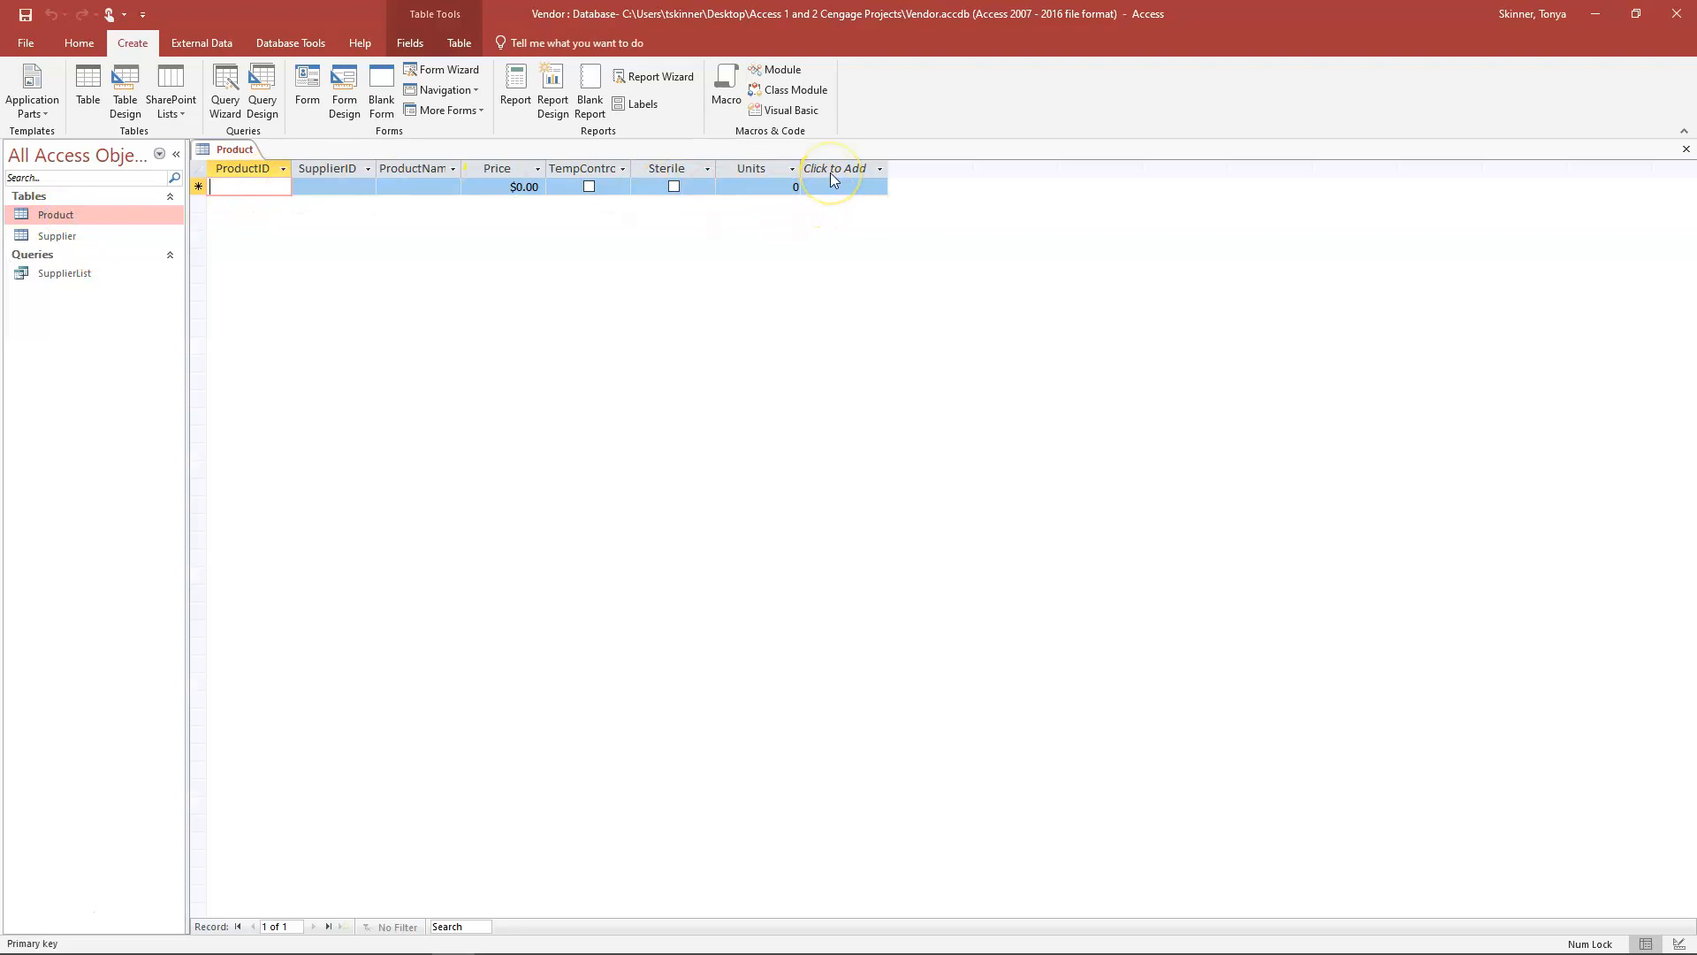
{"action": "right_click", "coordinate": [237, 155]}
{"action": "left_click", "coordinate": [244, 170]}
{"action": "left_click", "coordinate": [64, 236]}
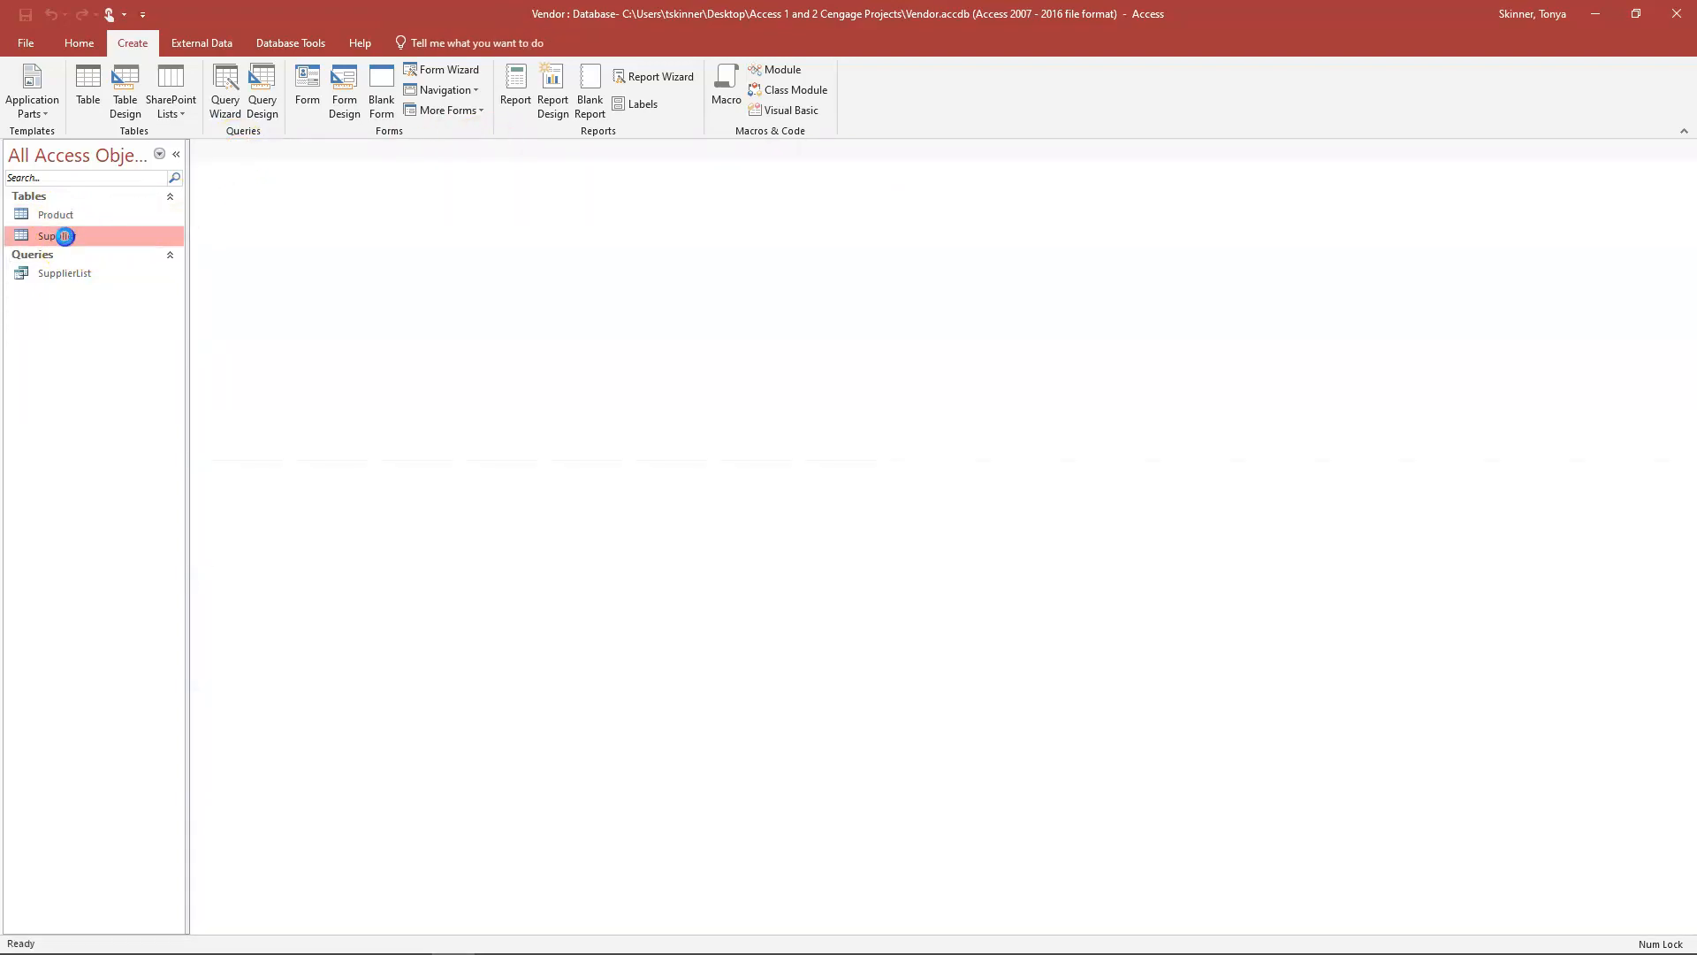
{"action": "double_click", "coordinate": [65, 236]}
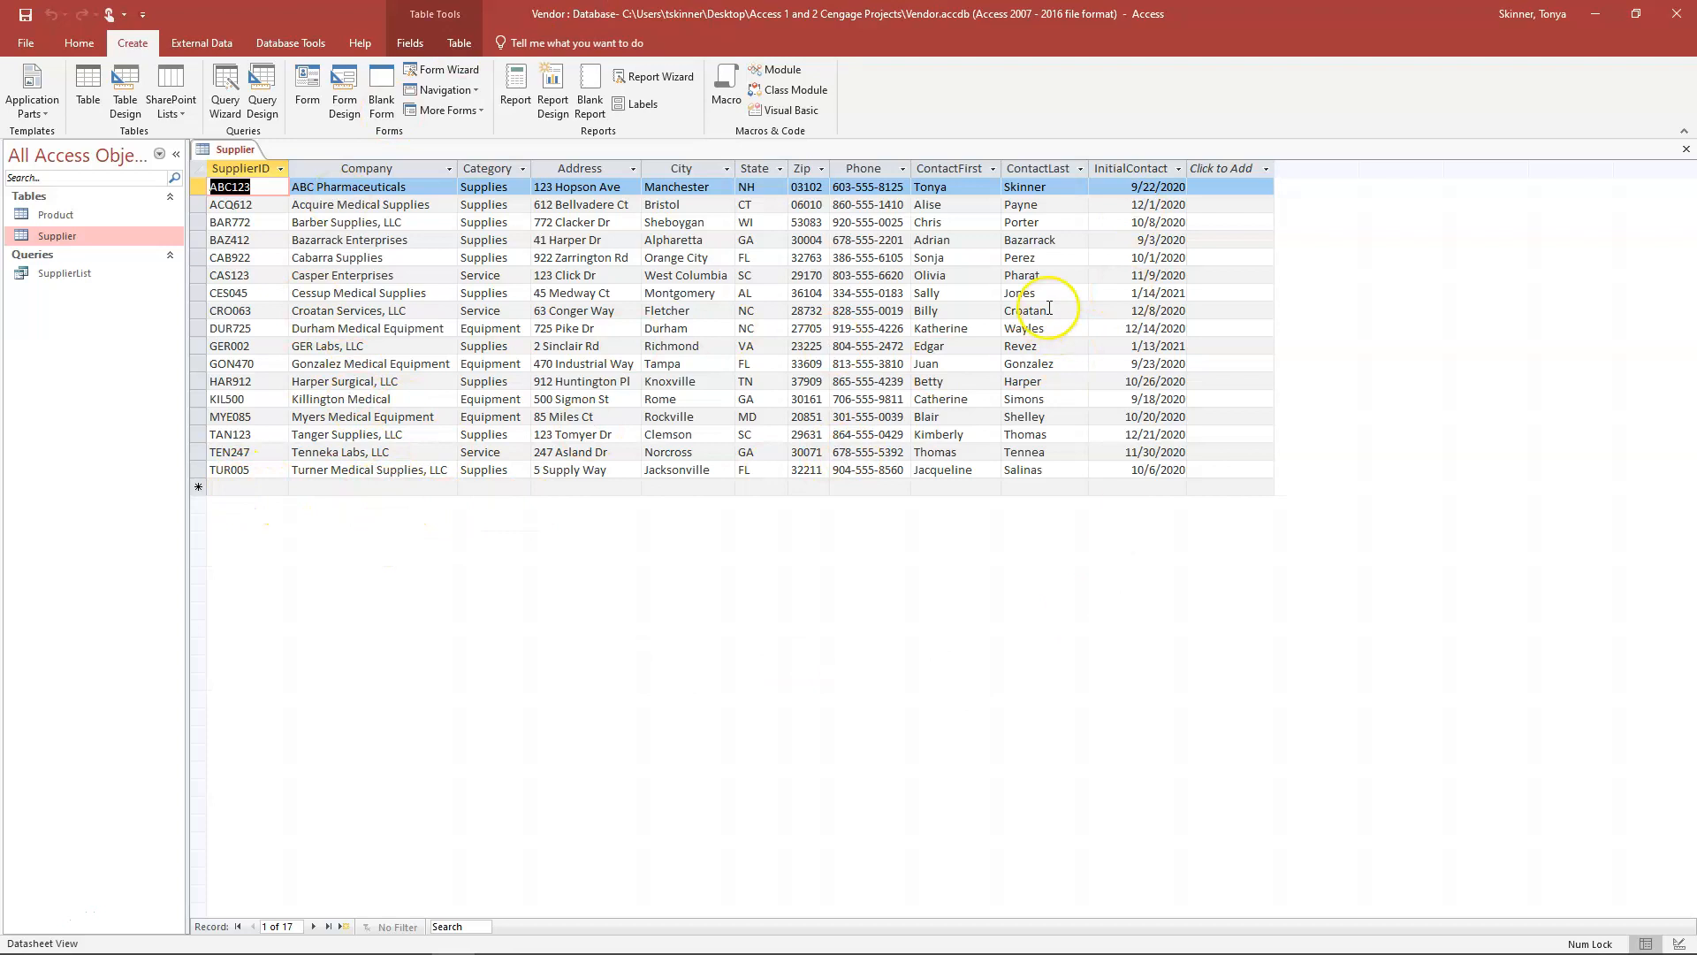
{"action": "right_click", "coordinate": [223, 148]}
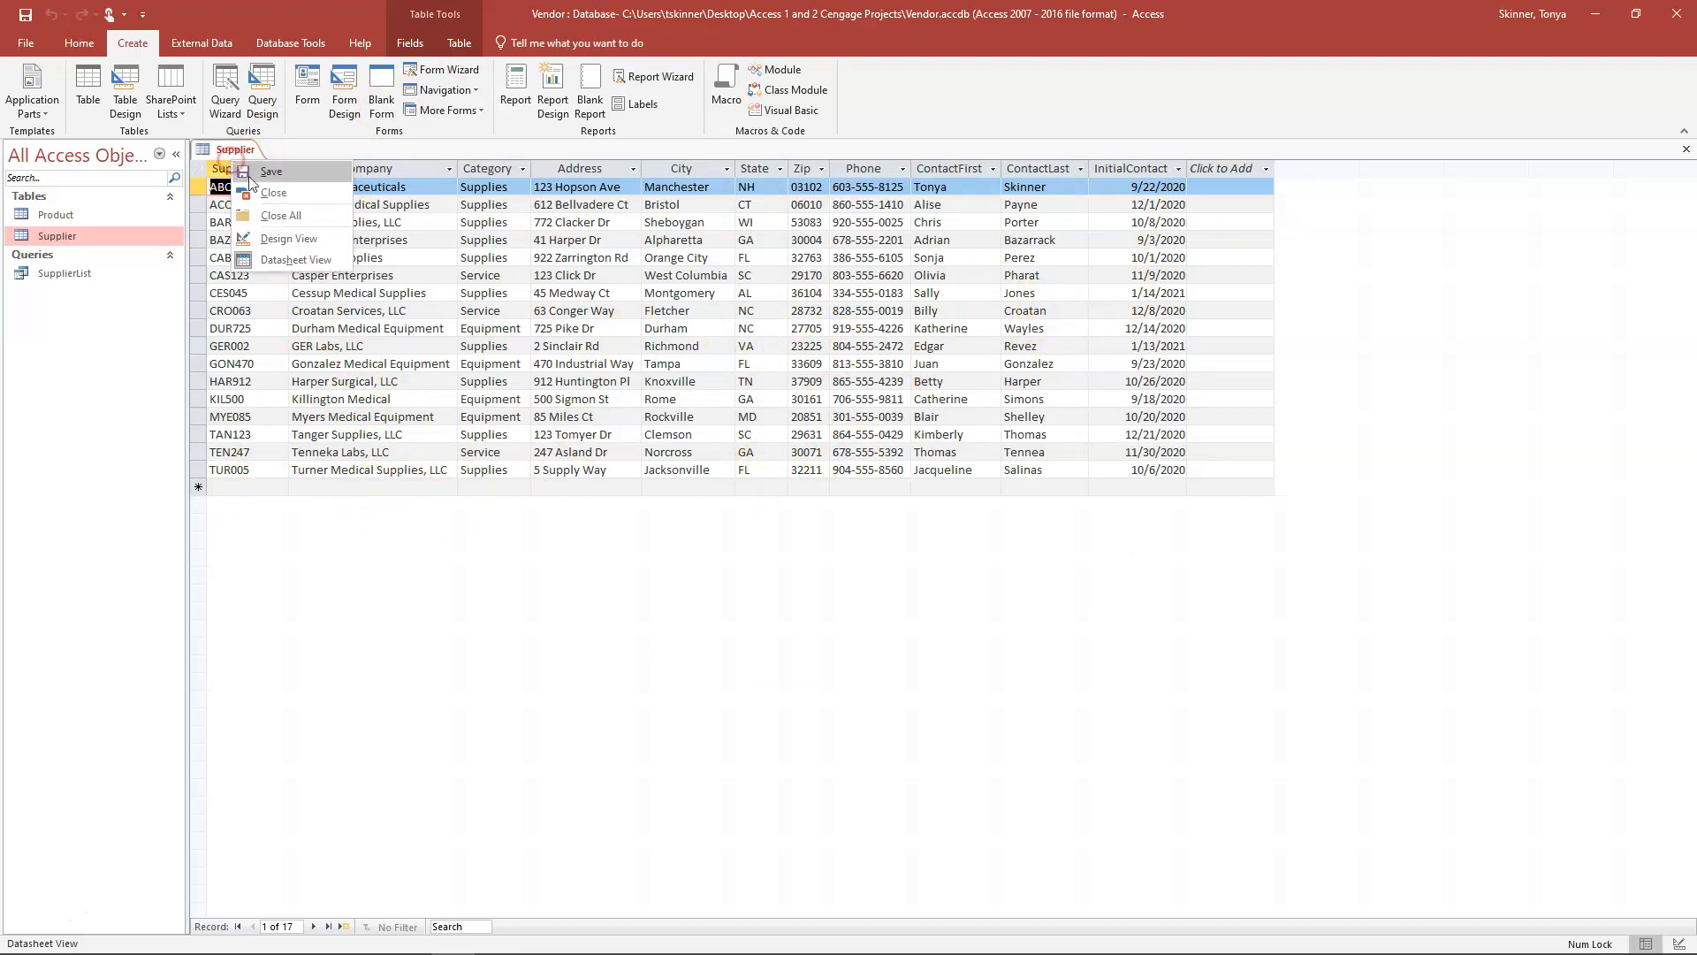
{"action": "left_click", "coordinate": [259, 193]}
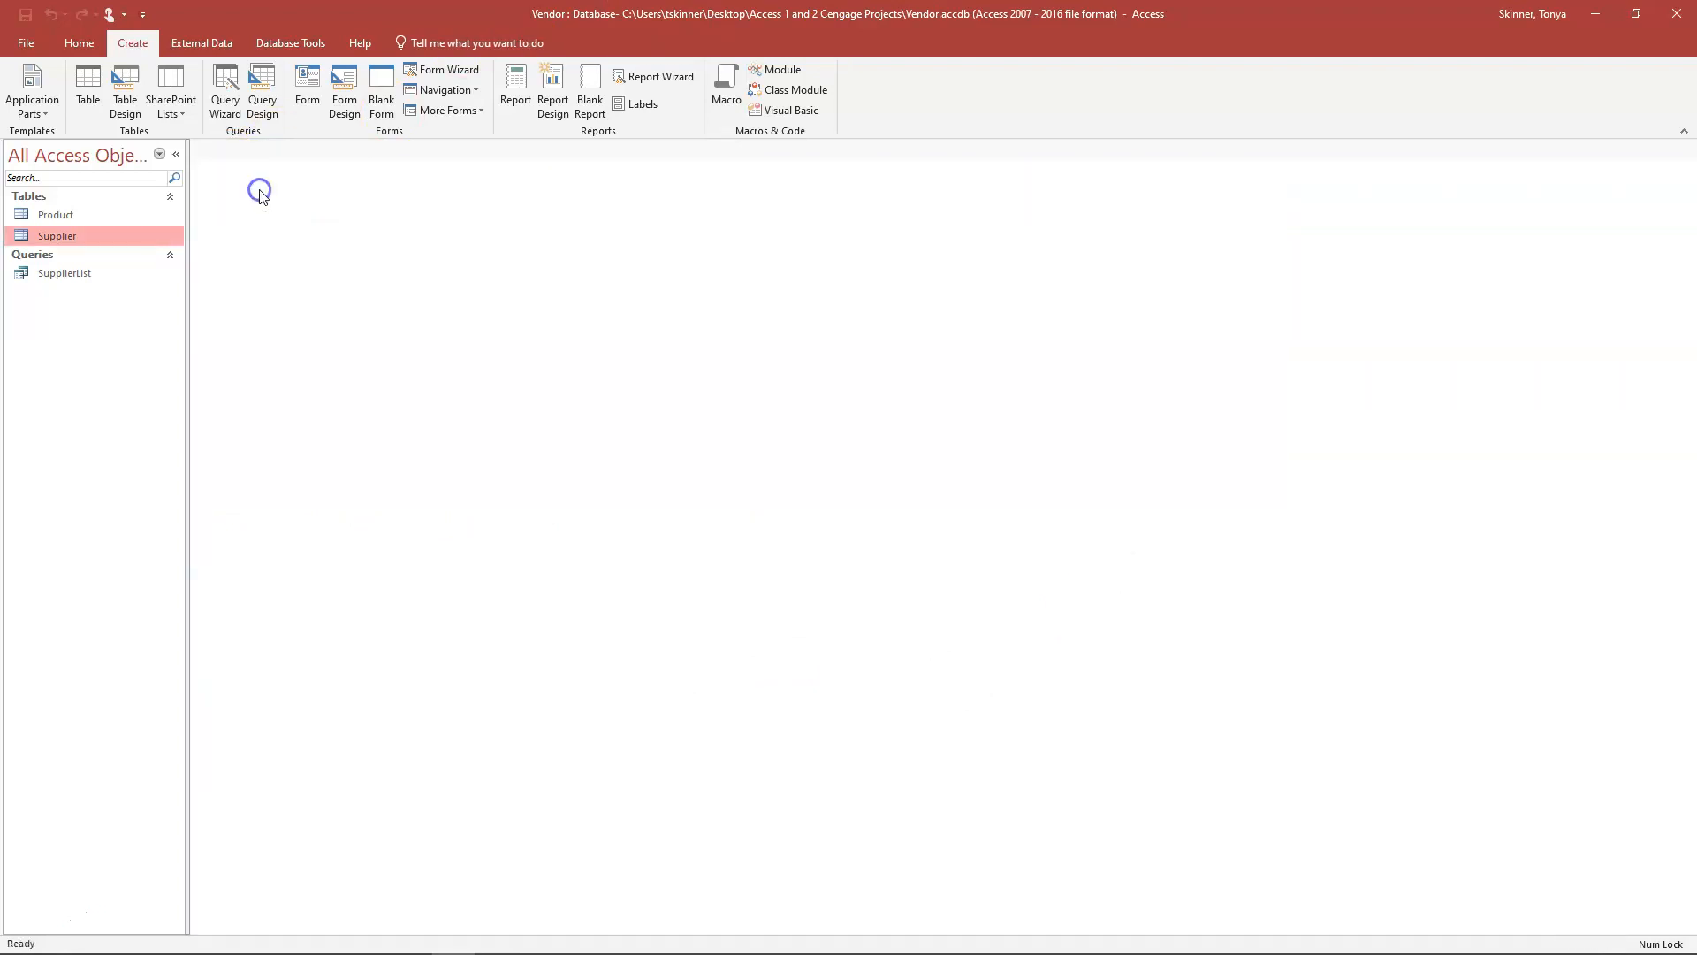
Create a columnar form with the Form Wizard from all Supplier table fields, title it SupplierInfo and open it to view information.
{"action": "left_click", "coordinate": [438, 69]}
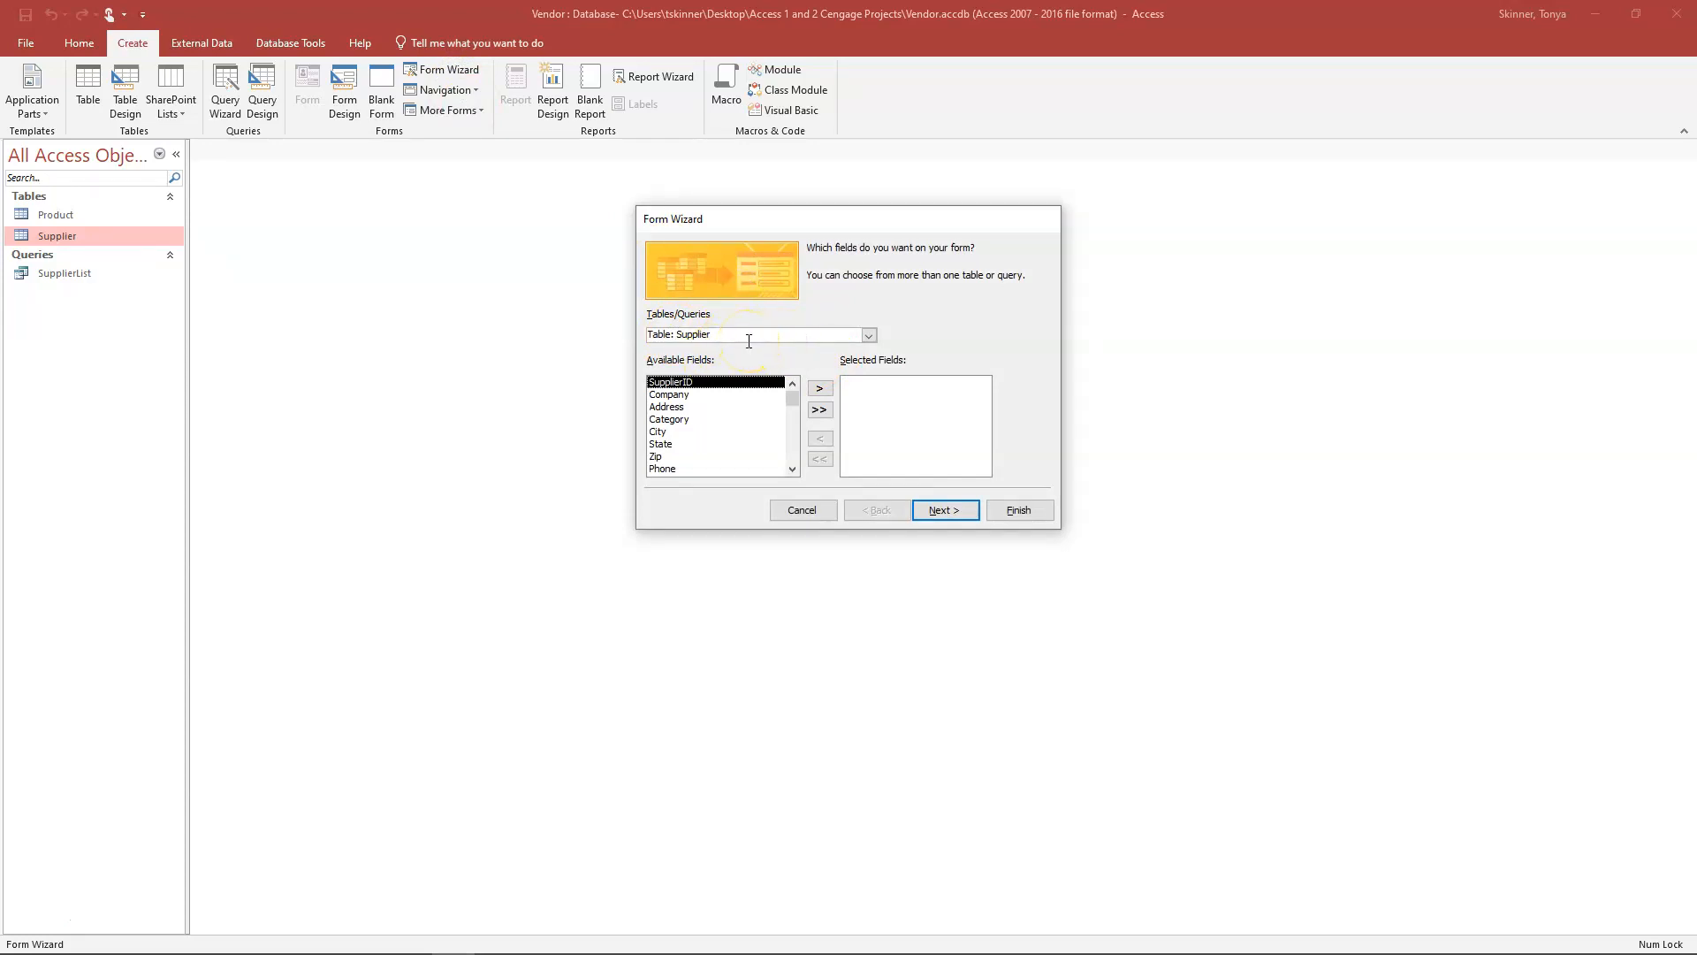
{"action": "left_click", "coordinate": [820, 412]}
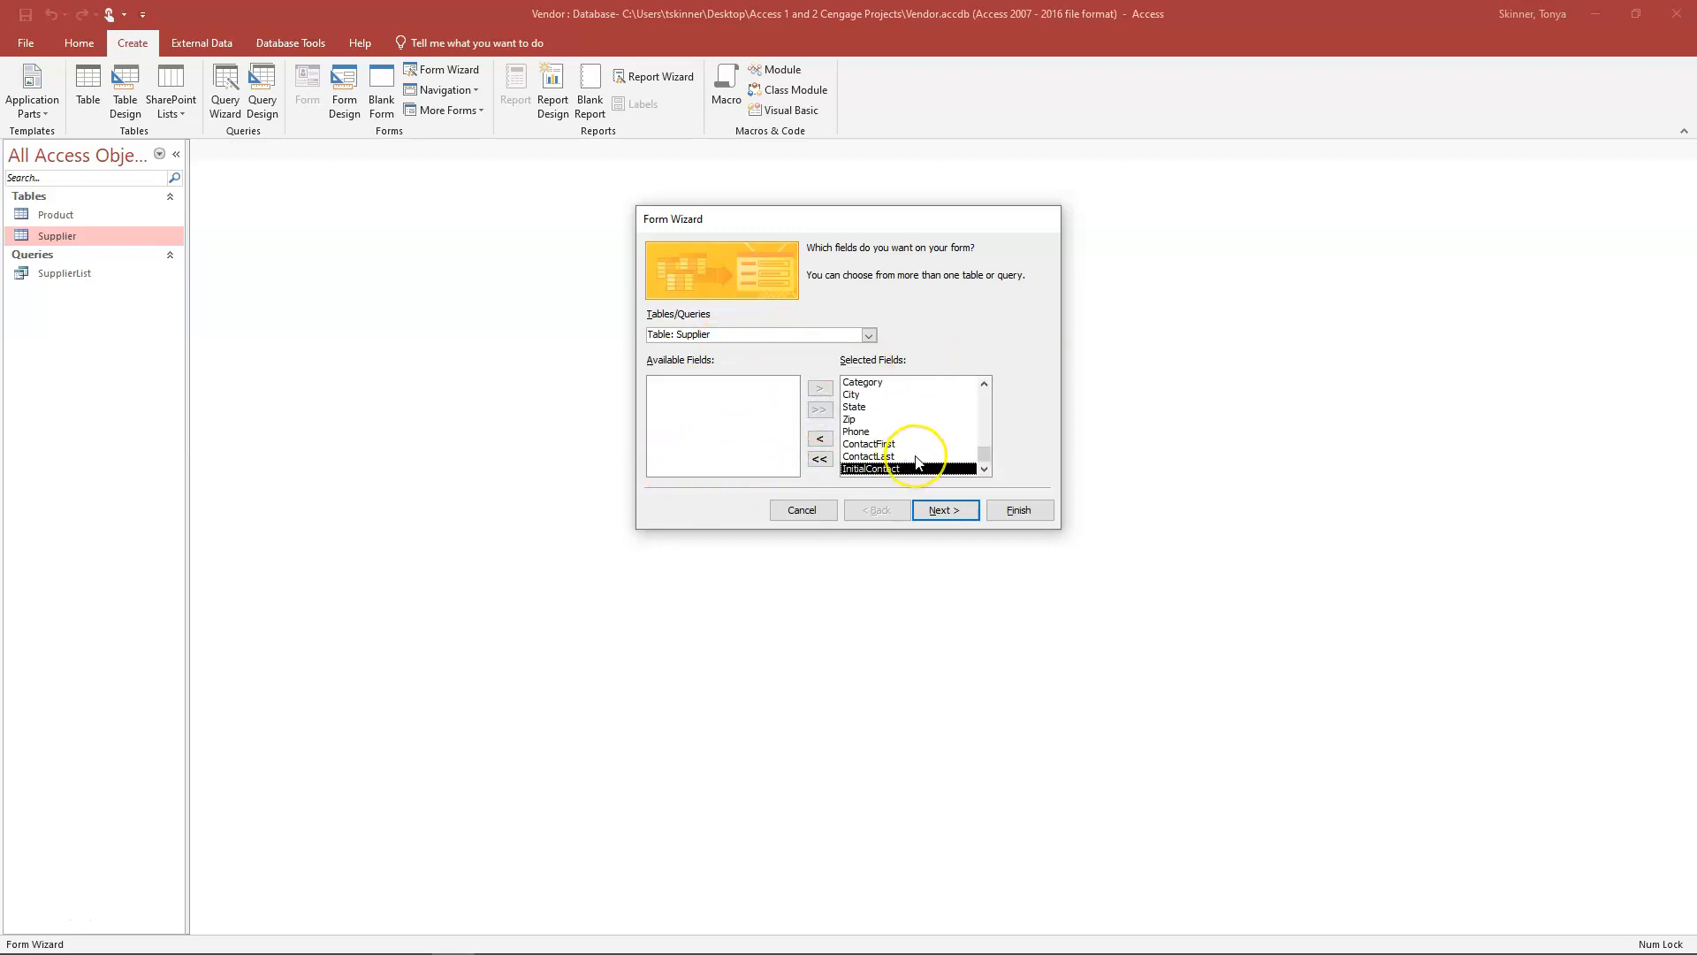
{"action": "left_click", "coordinate": [963, 504]}
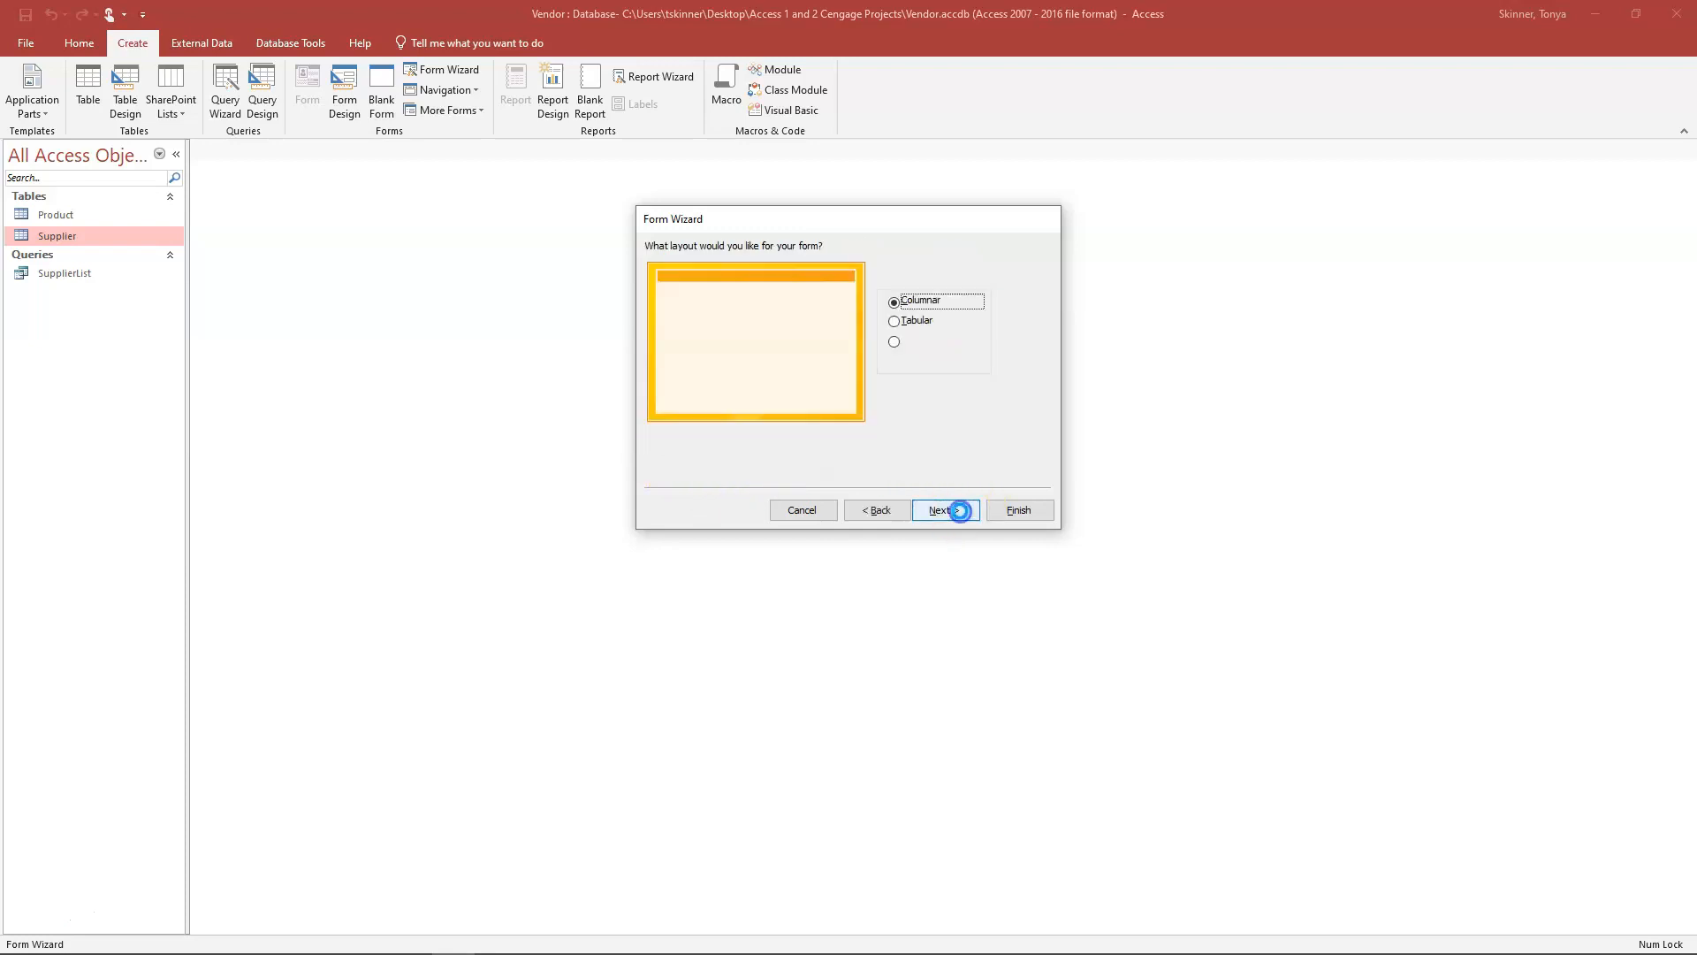
{"action": "left_click", "coordinate": [943, 510]}
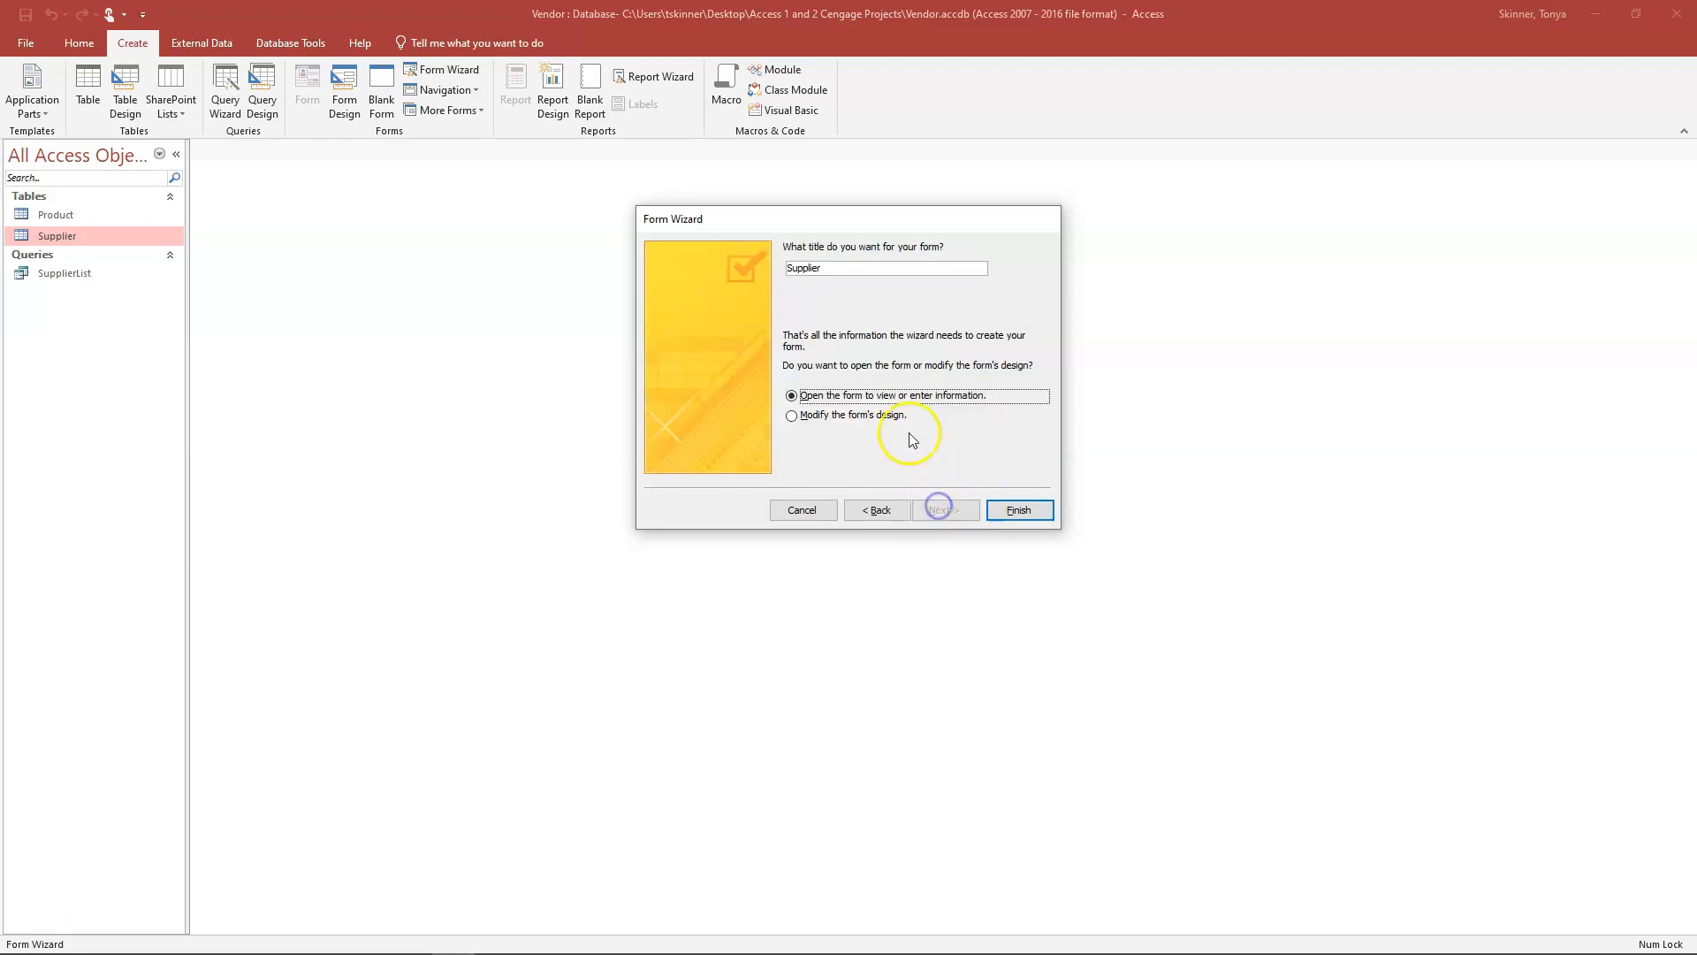
{"action": "left_click", "coordinate": [836, 268]}
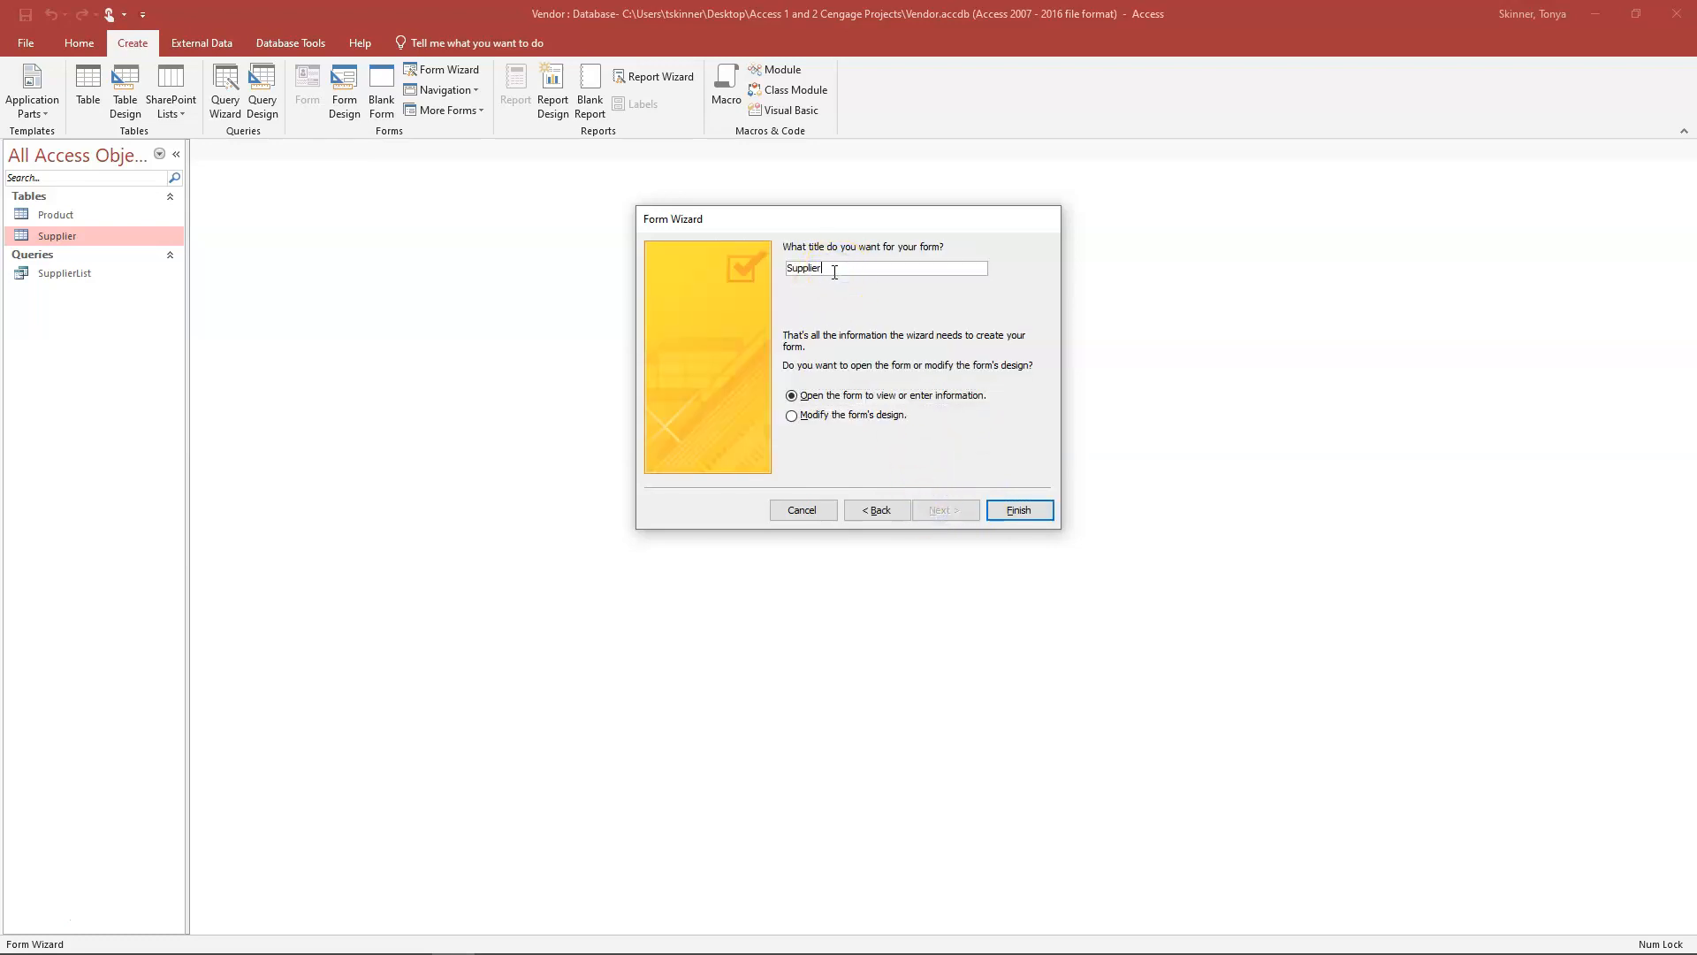
{"action": "left_click", "coordinate": [1021, 510]}
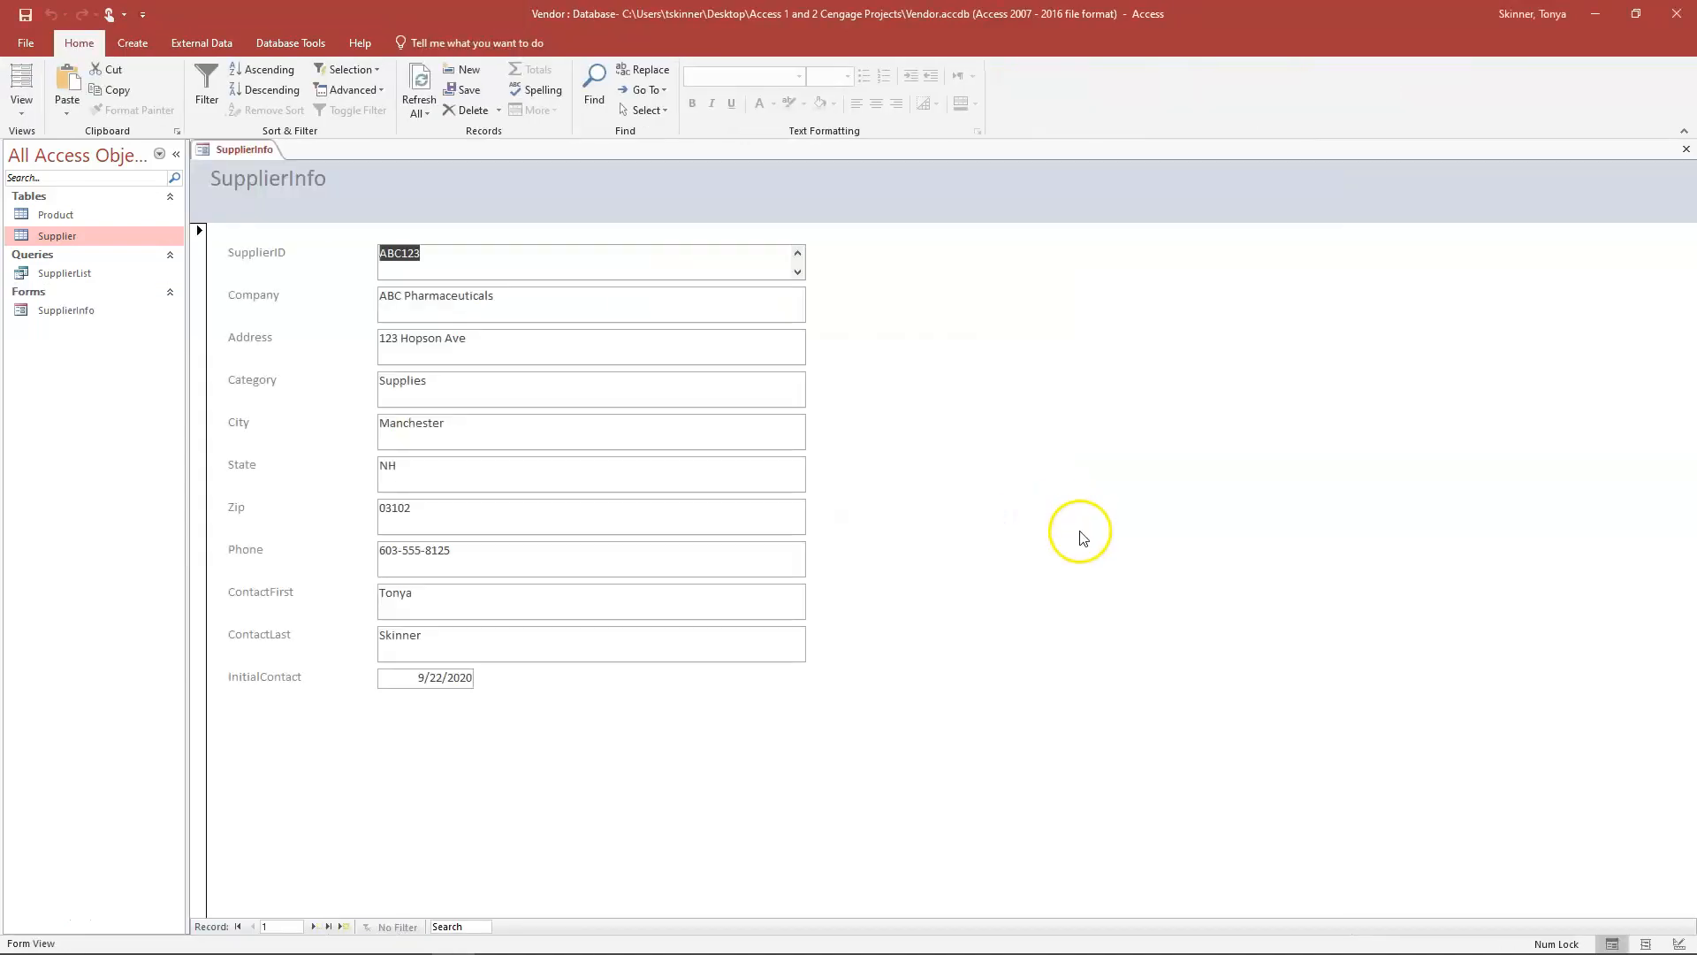
Browse the supplier records in the SupplierInfo form's Form View, going forward and ending on the last record.
{"action": "left_click", "coordinate": [25, 122]}
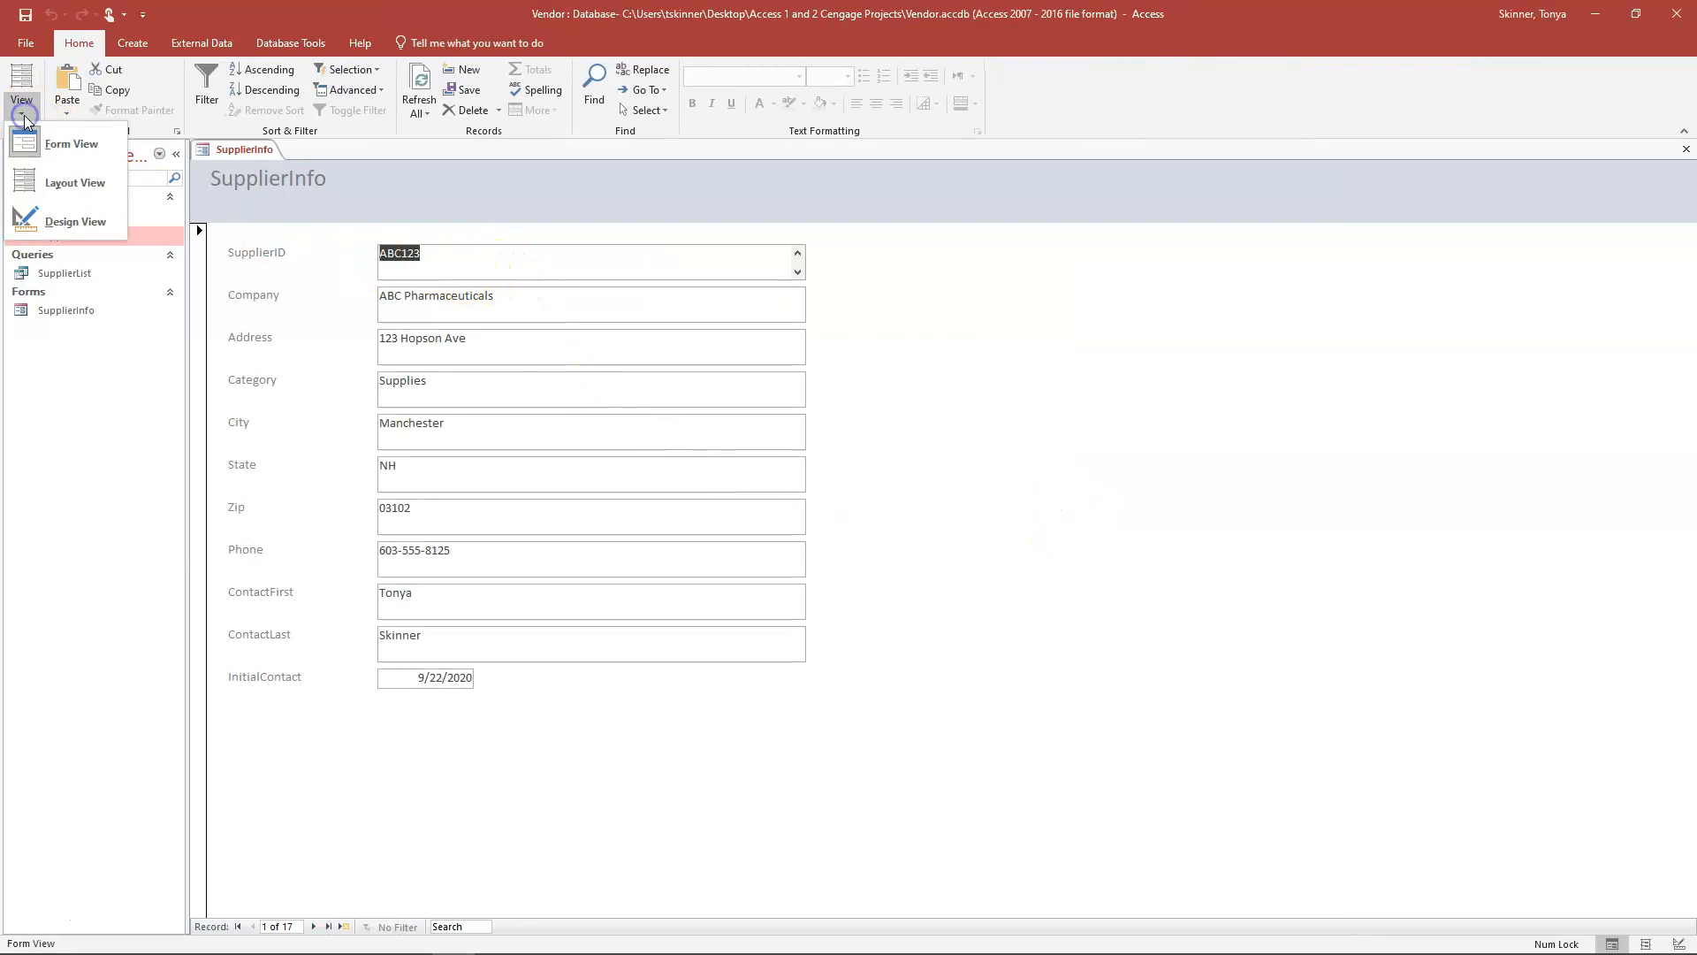
{"action": "left_click", "coordinate": [61, 147]}
{"action": "left_click", "coordinate": [438, 256]}
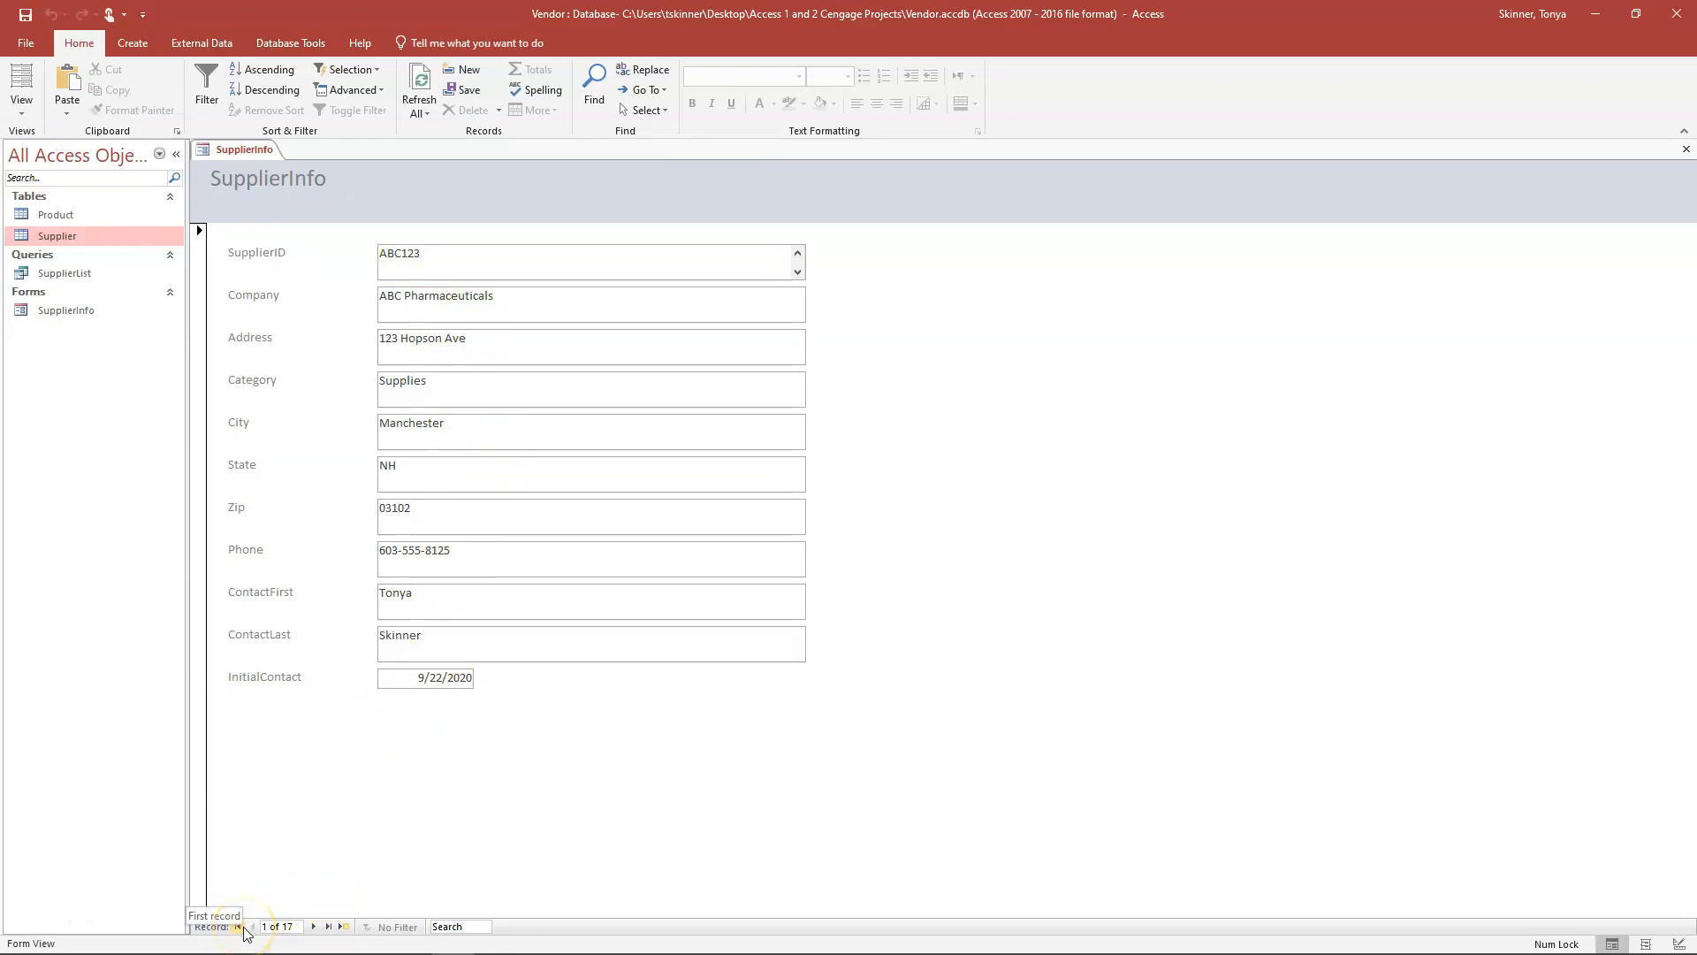
{"action": "left_click", "coordinate": [315, 926]}
{"action": "left_click", "coordinate": [315, 926]}
{"action": "left_click", "coordinate": [329, 927]}
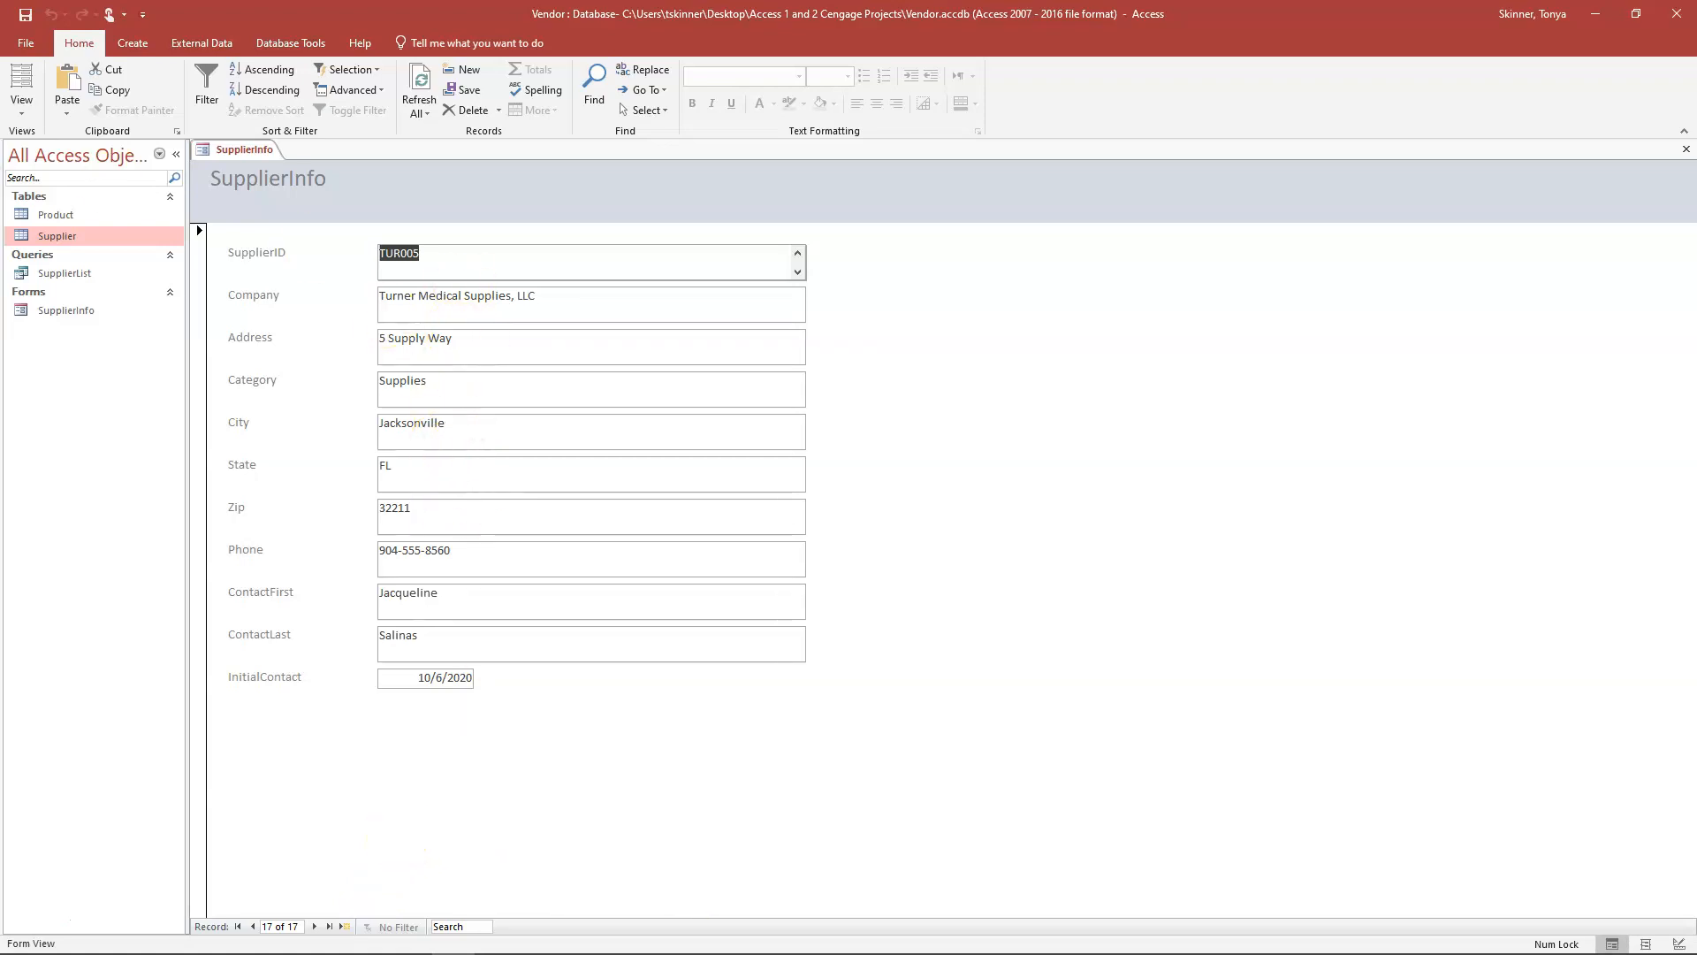
Show the SupplierInfo form in Layout View and hide its Property Sheet.
{"action": "left_click", "coordinate": [20, 109]}
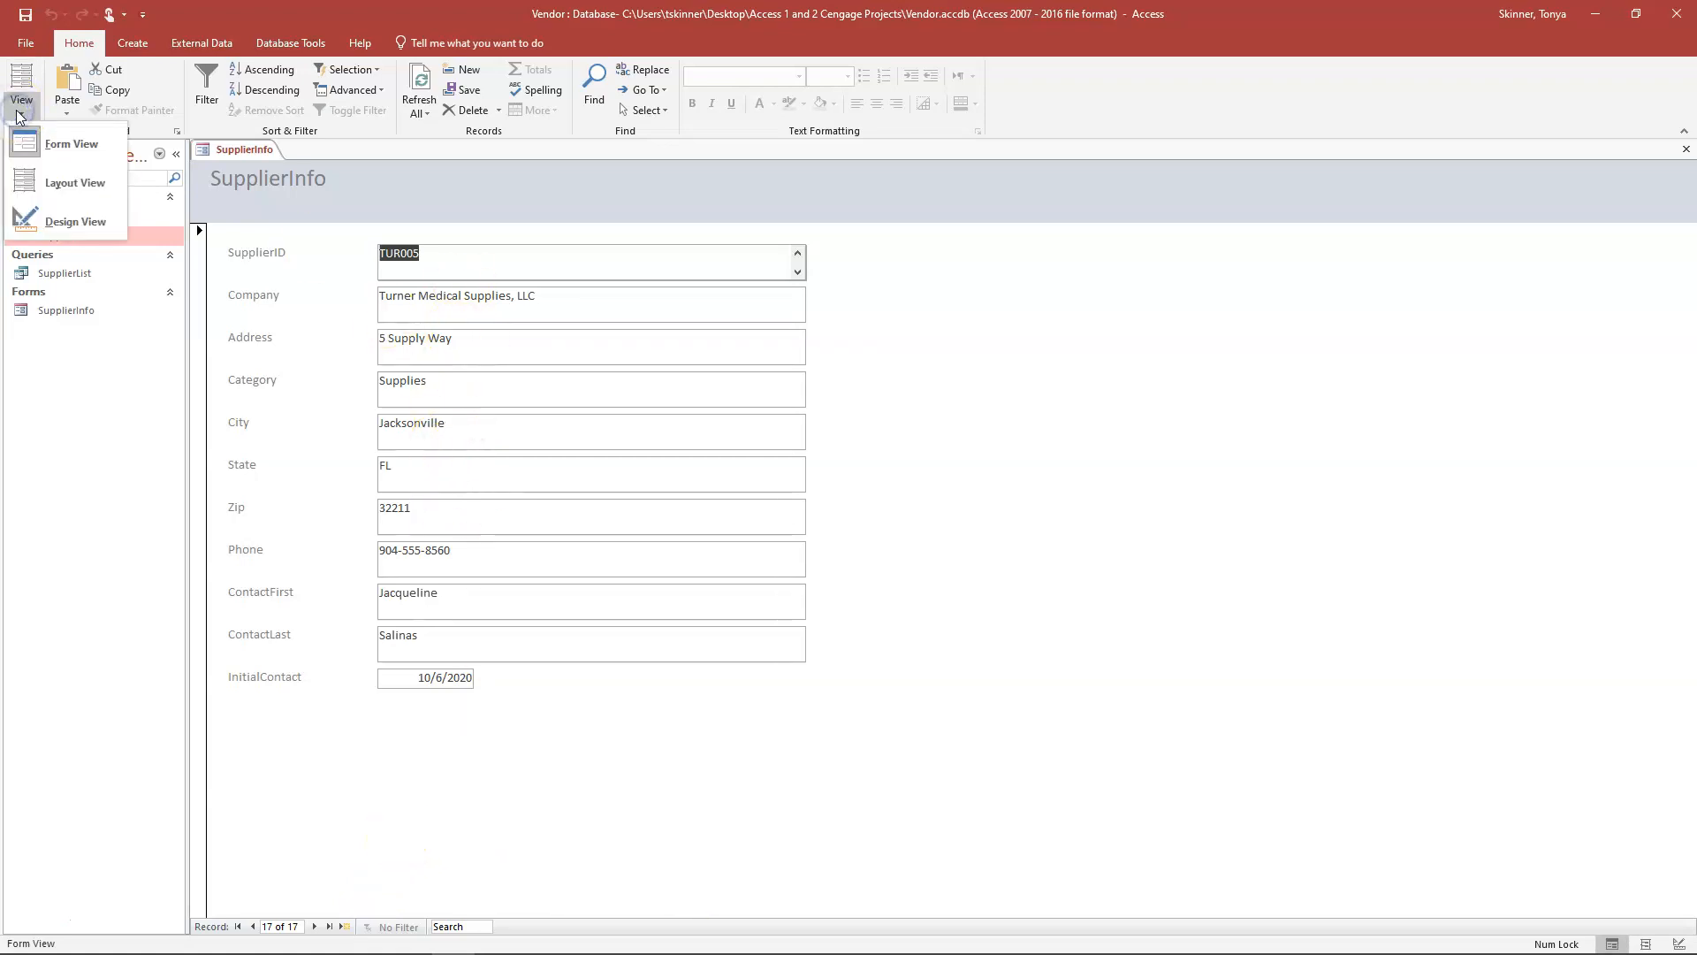
{"action": "left_click", "coordinate": [70, 183]}
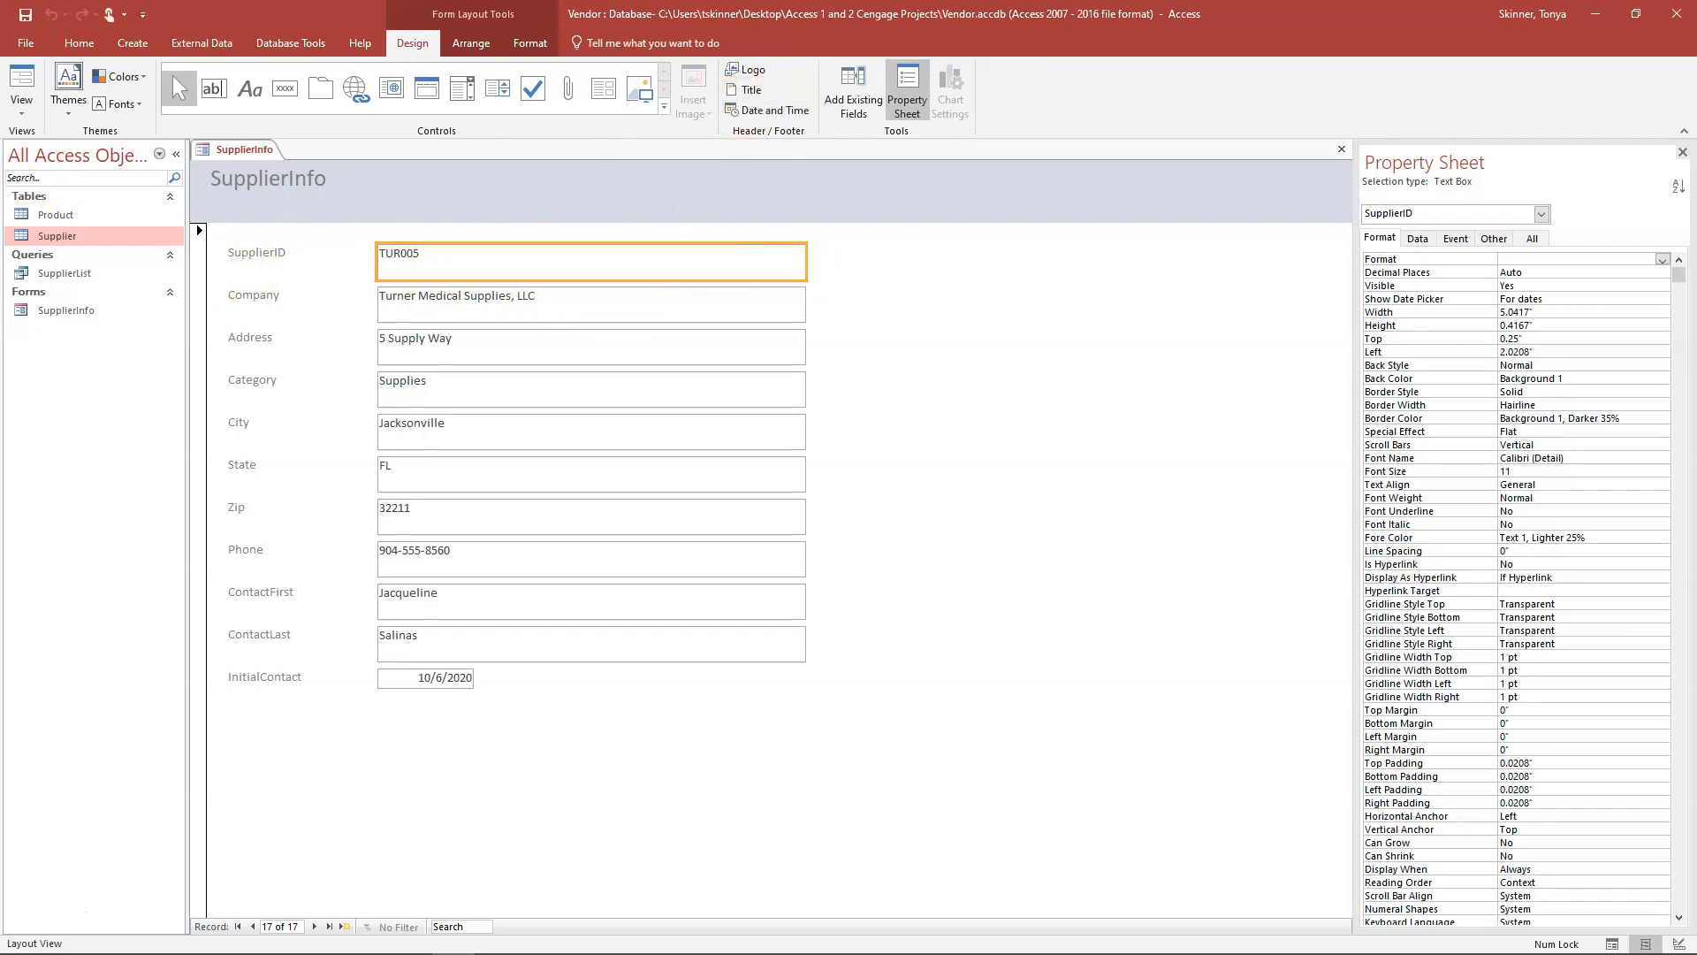
{"action": "left_click", "coordinate": [22, 104]}
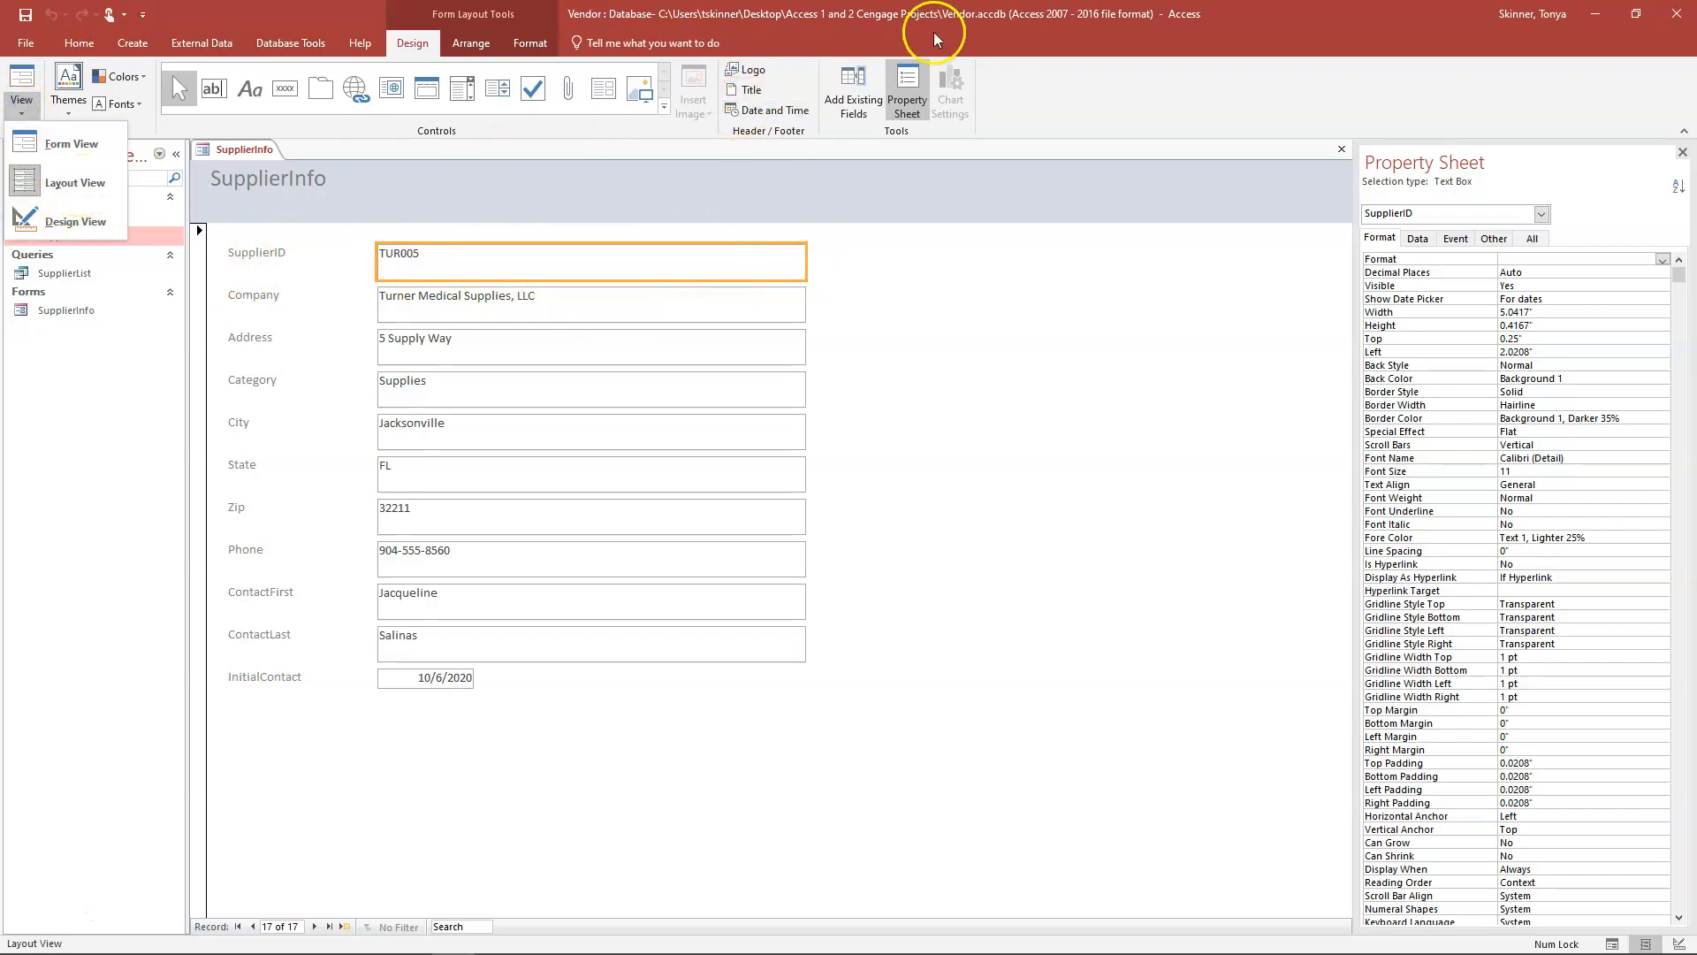
{"action": "left_click", "coordinate": [1157, 28]}
{"action": "left_click", "coordinate": [909, 104]}
{"action": "left_click", "coordinate": [910, 106]}
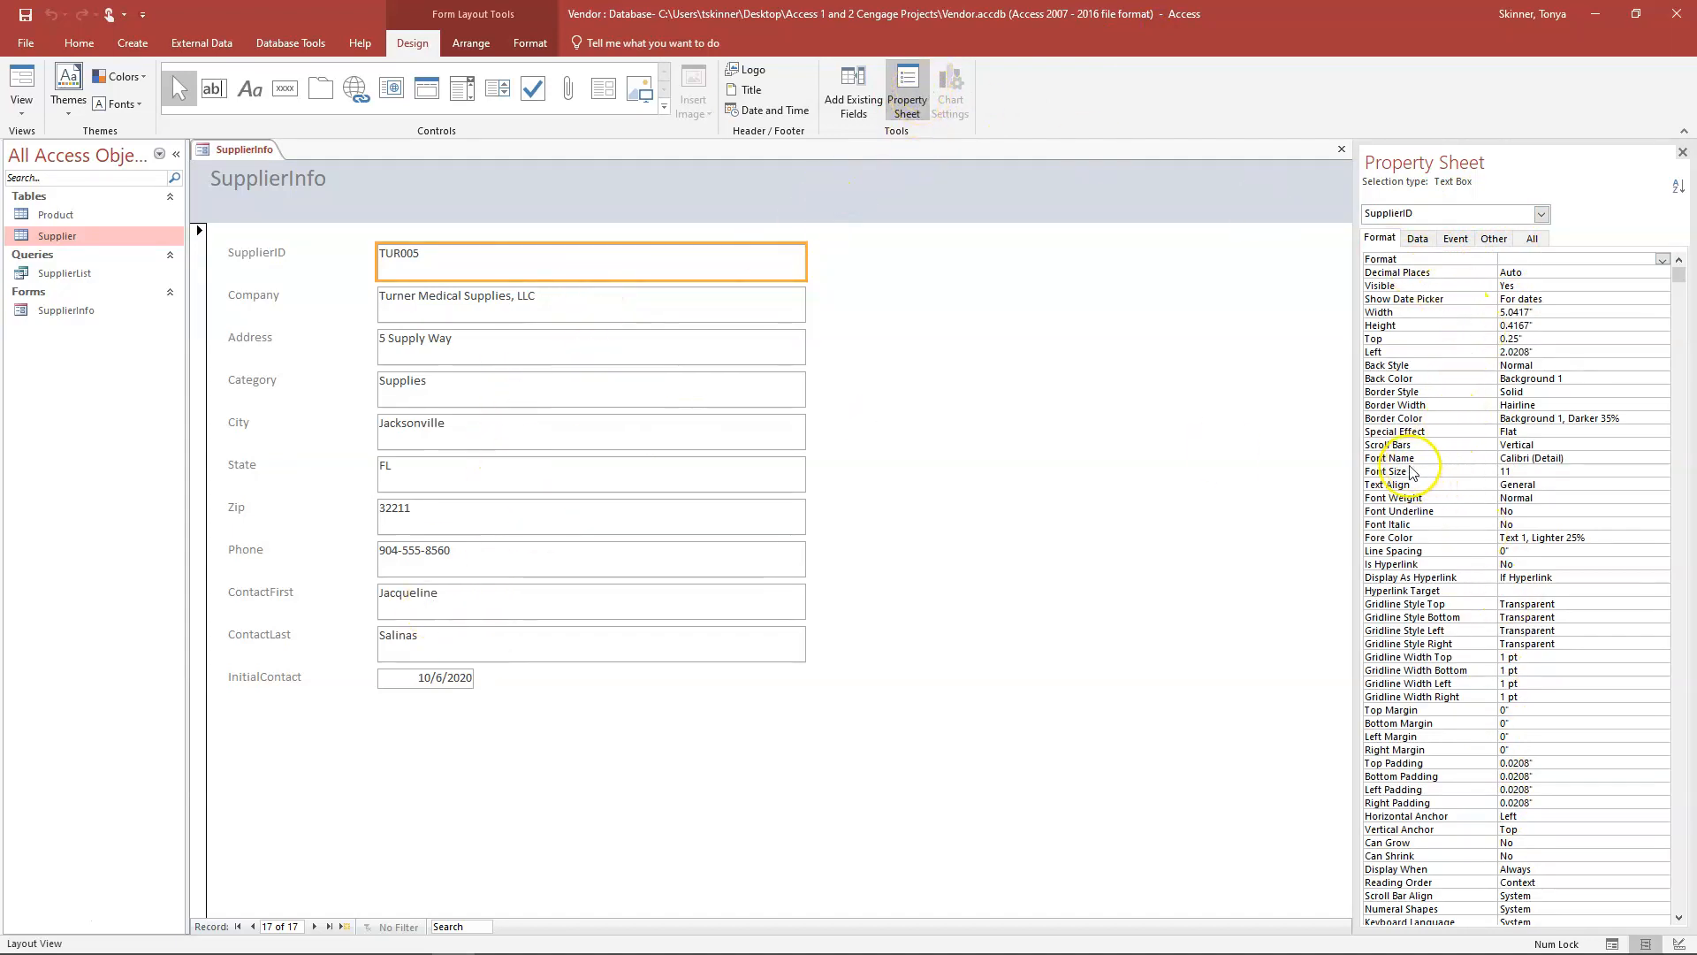
{"action": "left_click", "coordinate": [530, 43]}
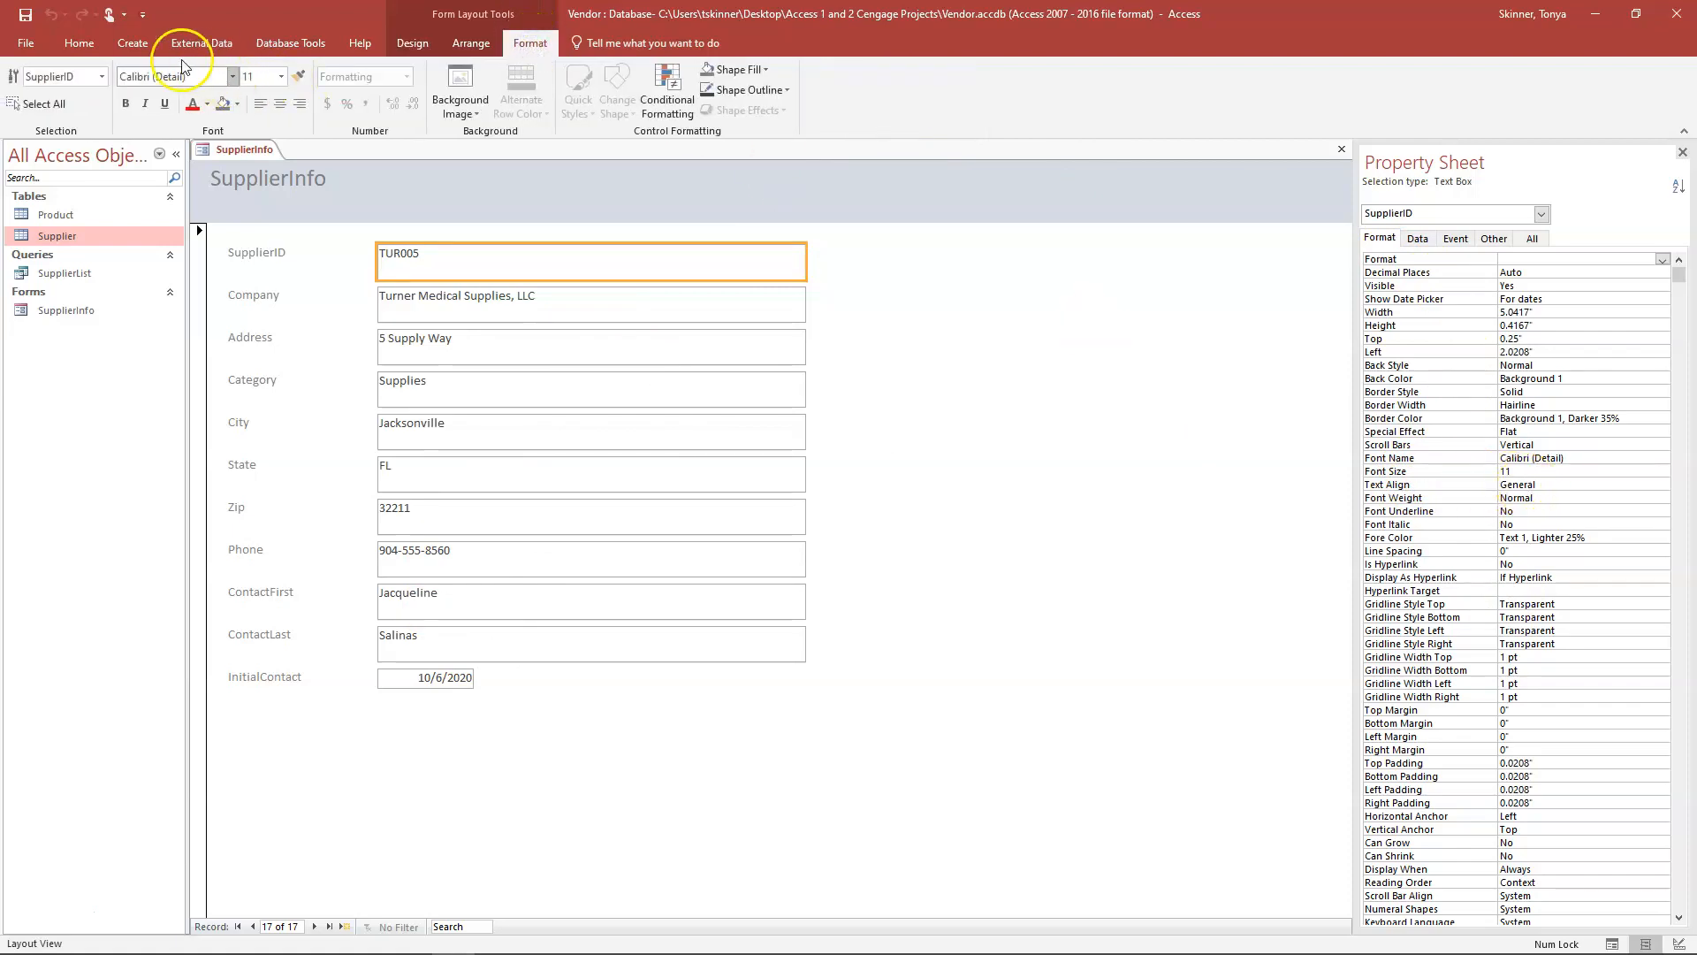
{"action": "left_click", "coordinate": [412, 41]}
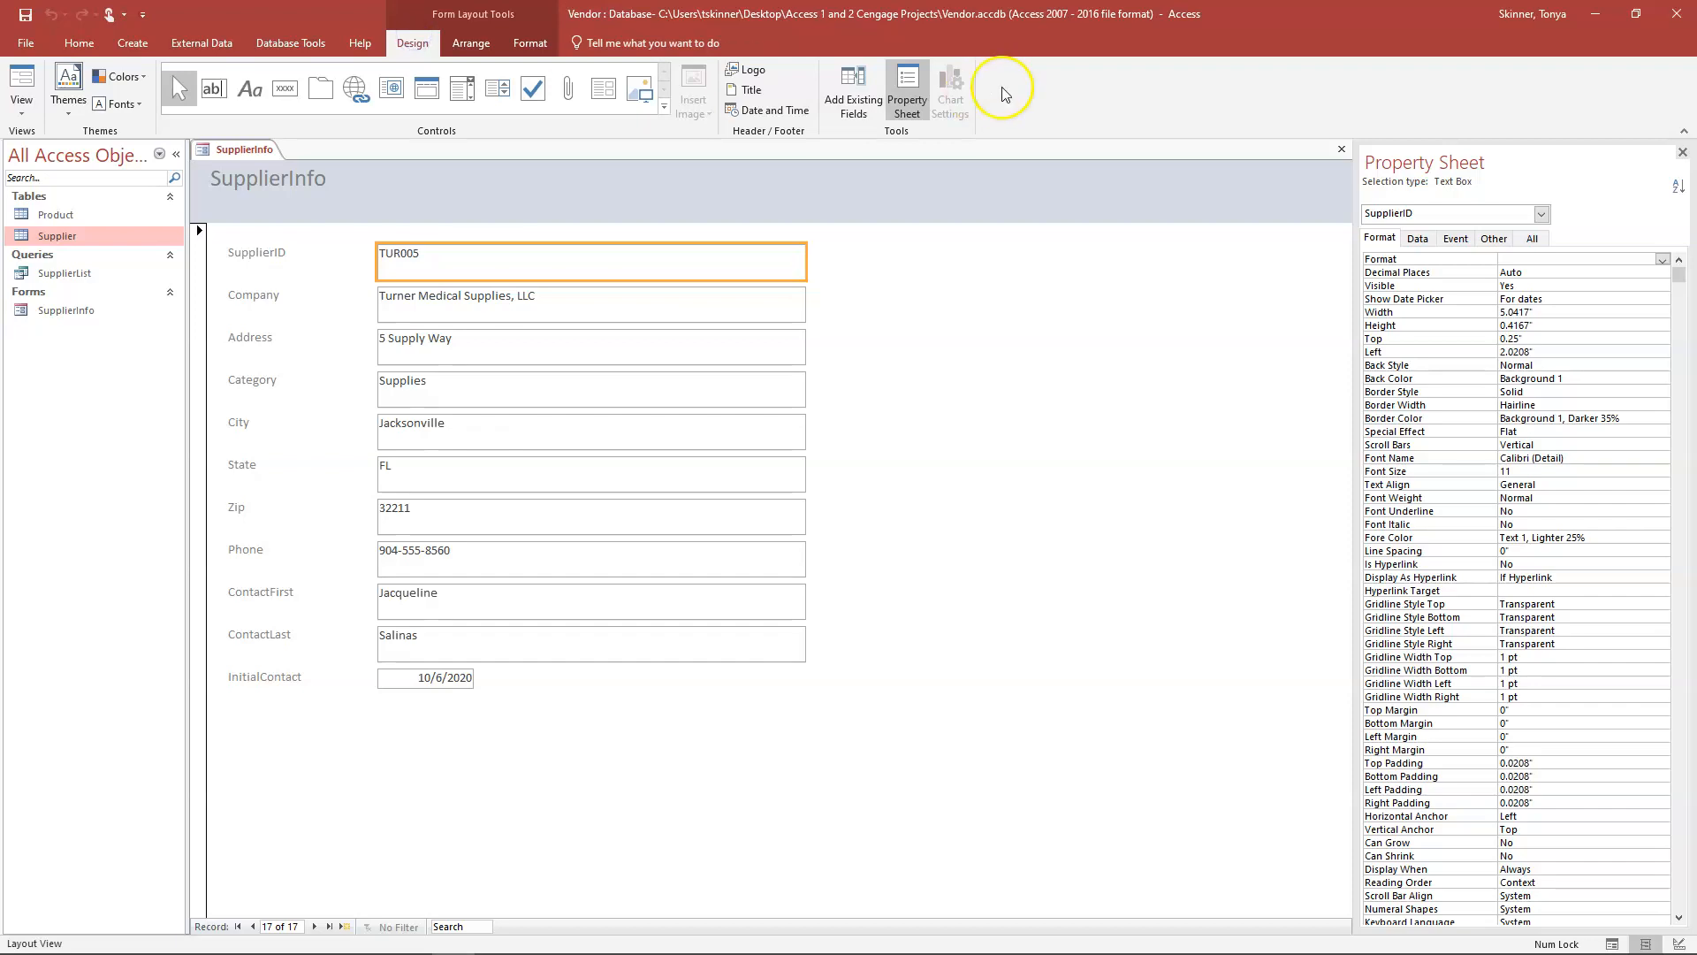
{"action": "left_click", "coordinate": [910, 98]}
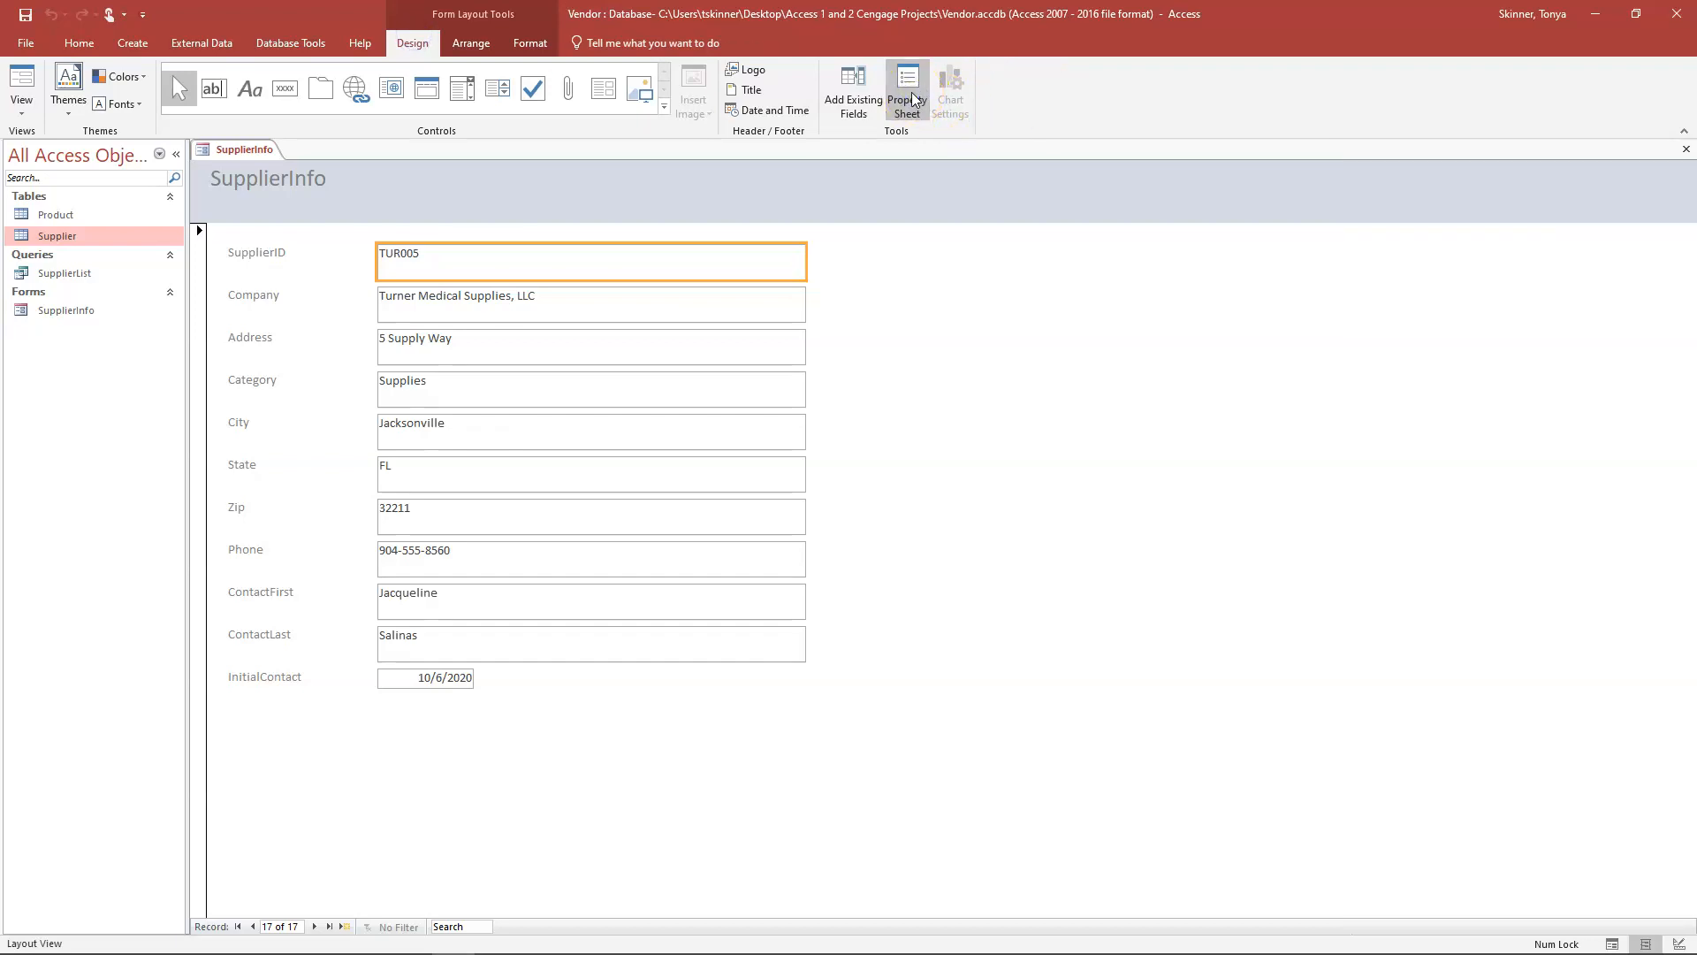
Examine the SupplierInfo form in Design View and return it to Form View.
{"action": "left_click", "coordinate": [21, 106]}
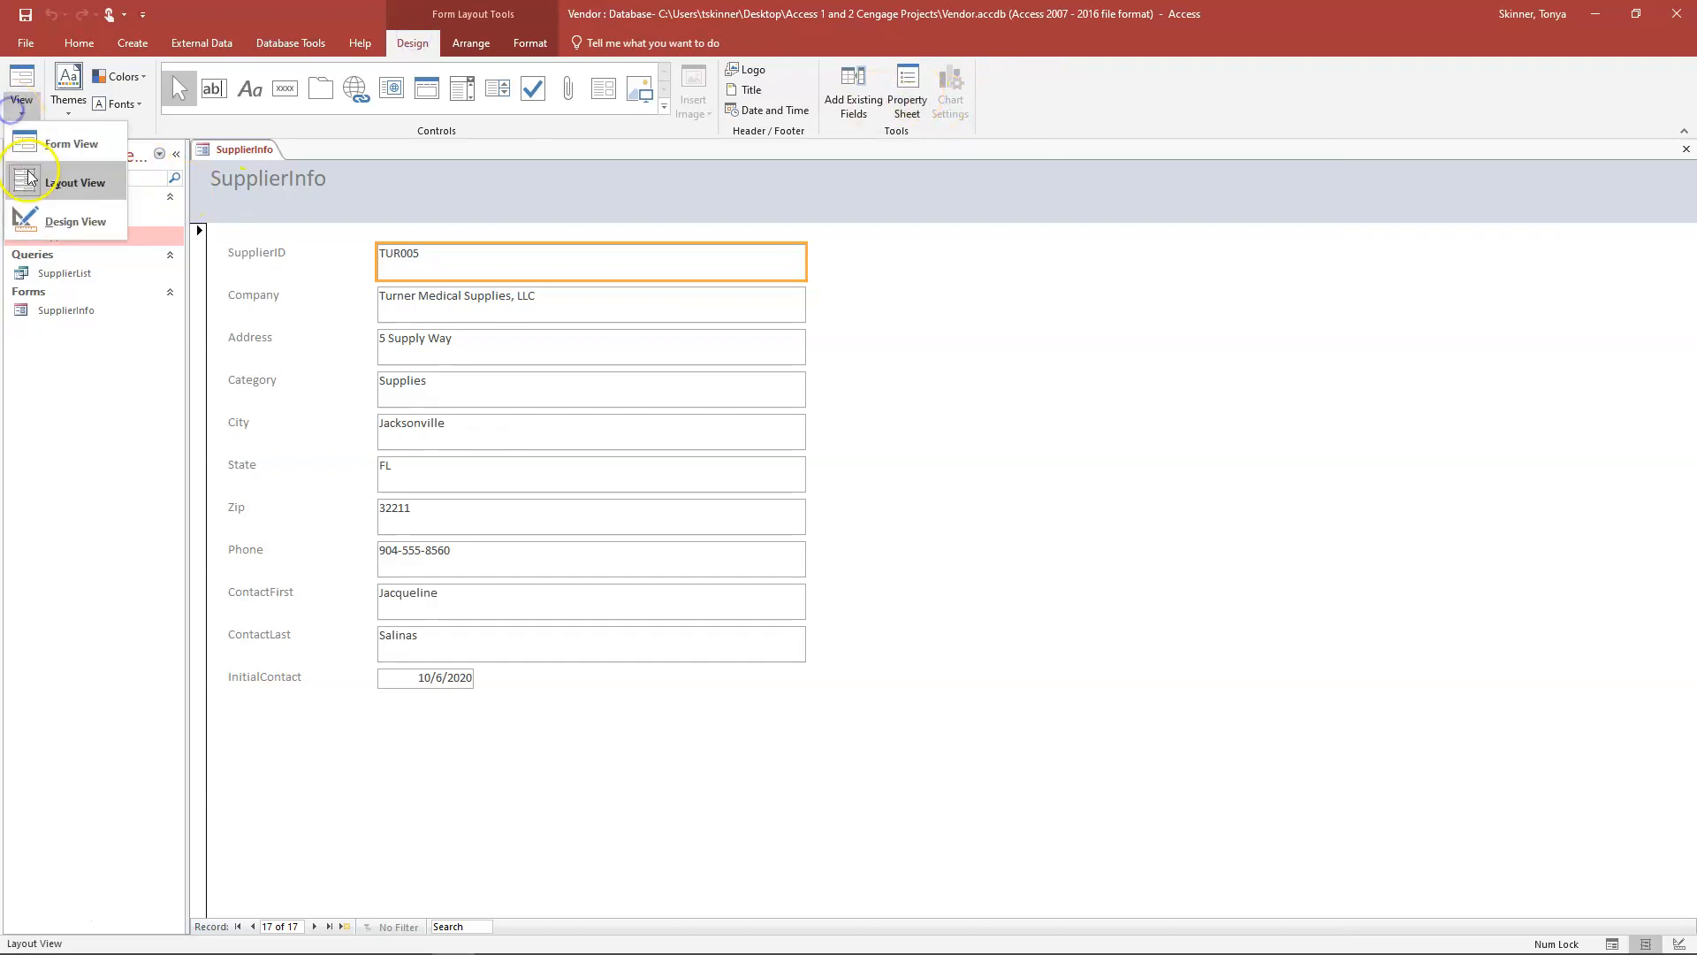
{"action": "left_click", "coordinate": [46, 225]}
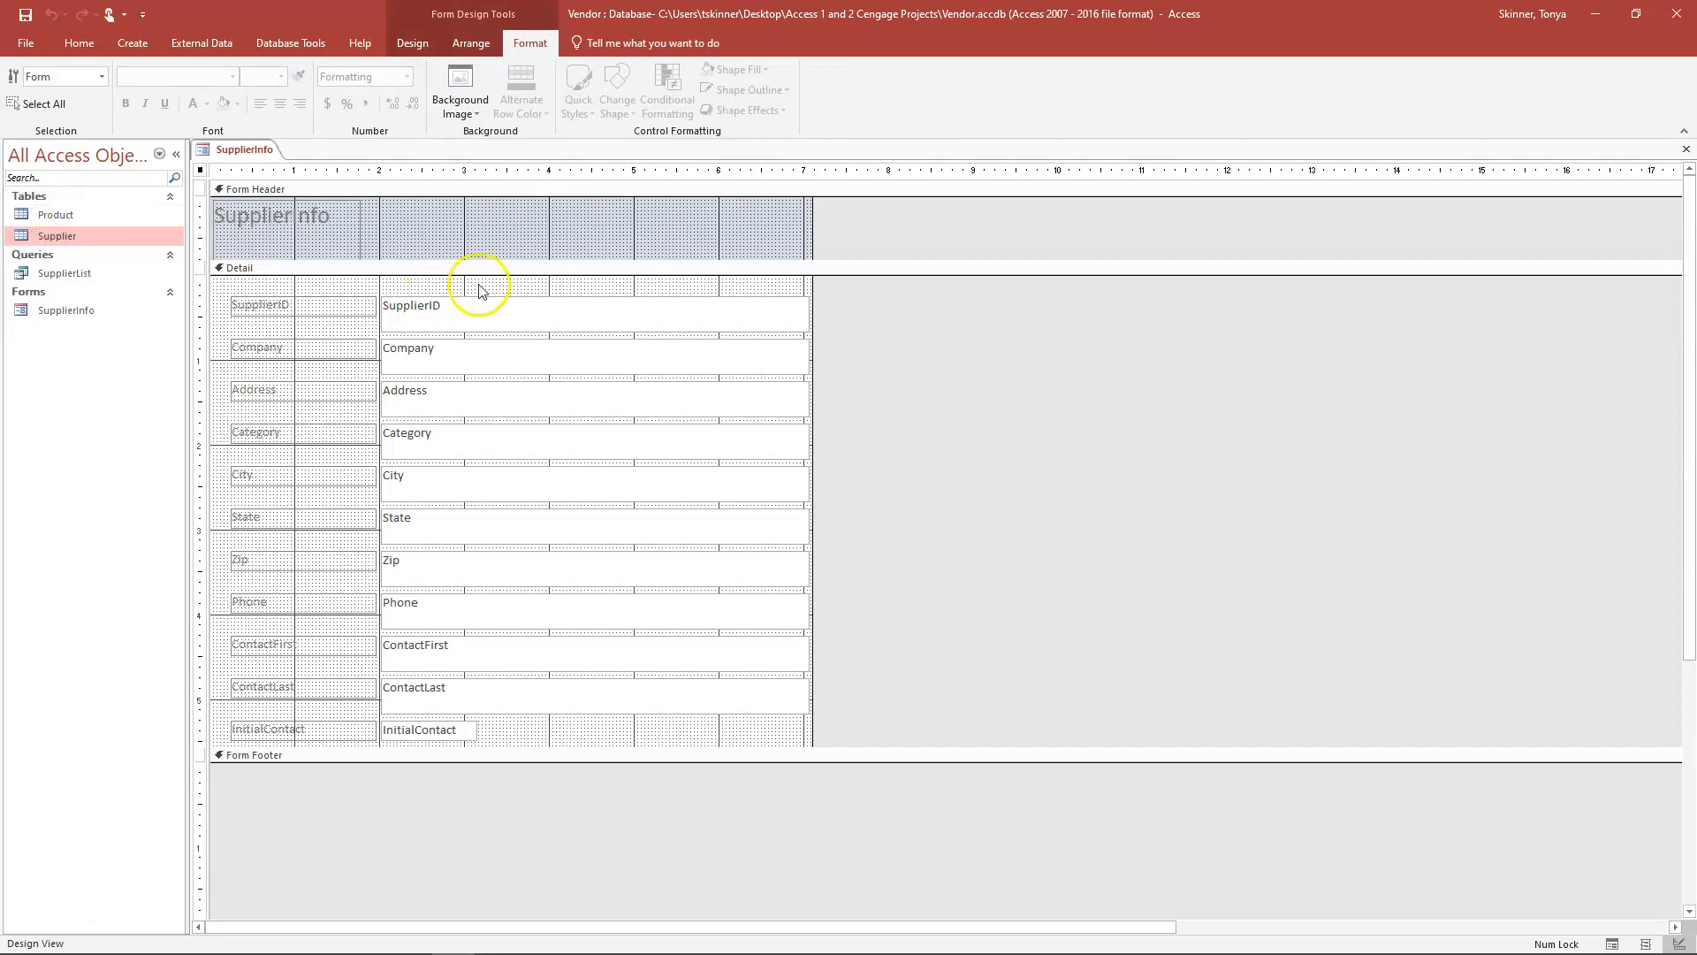
{"action": "left_click", "coordinate": [60, 44]}
{"action": "left_click", "coordinate": [21, 113]}
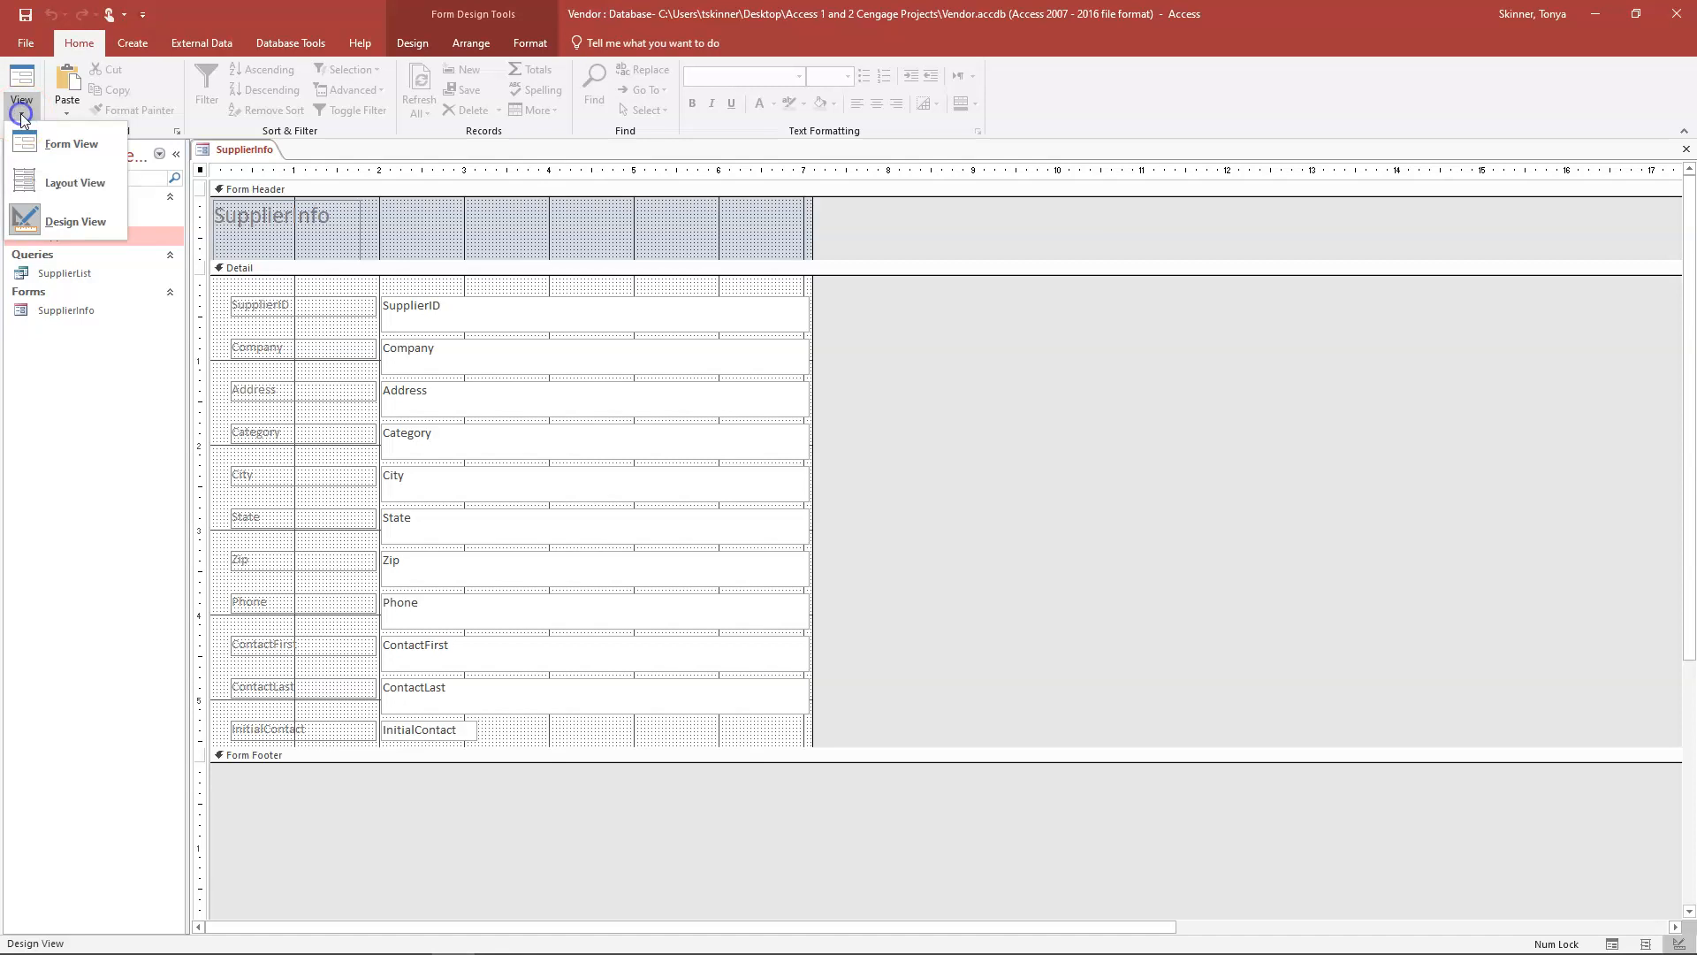
{"action": "left_click", "coordinate": [66, 143]}
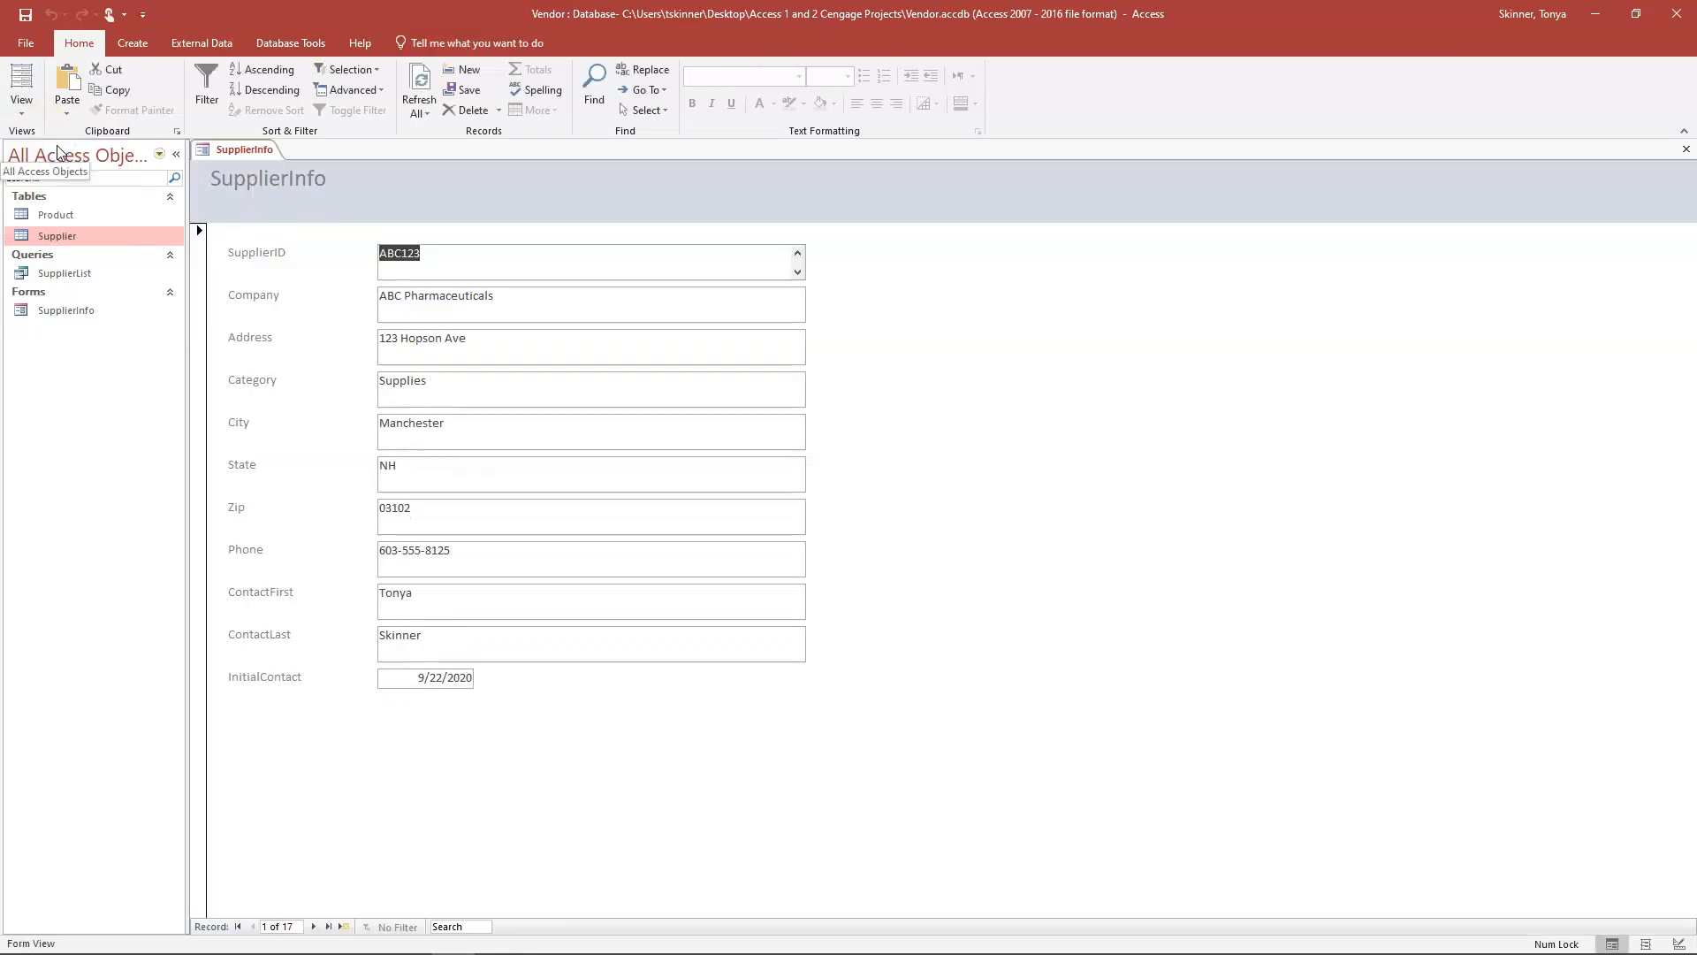
Close the SupplierInfo form and open the Supplier table, placing the cursor in the first record's ContactFirst field.
{"action": "right_click", "coordinate": [258, 150]}
{"action": "left_click", "coordinate": [306, 183]}
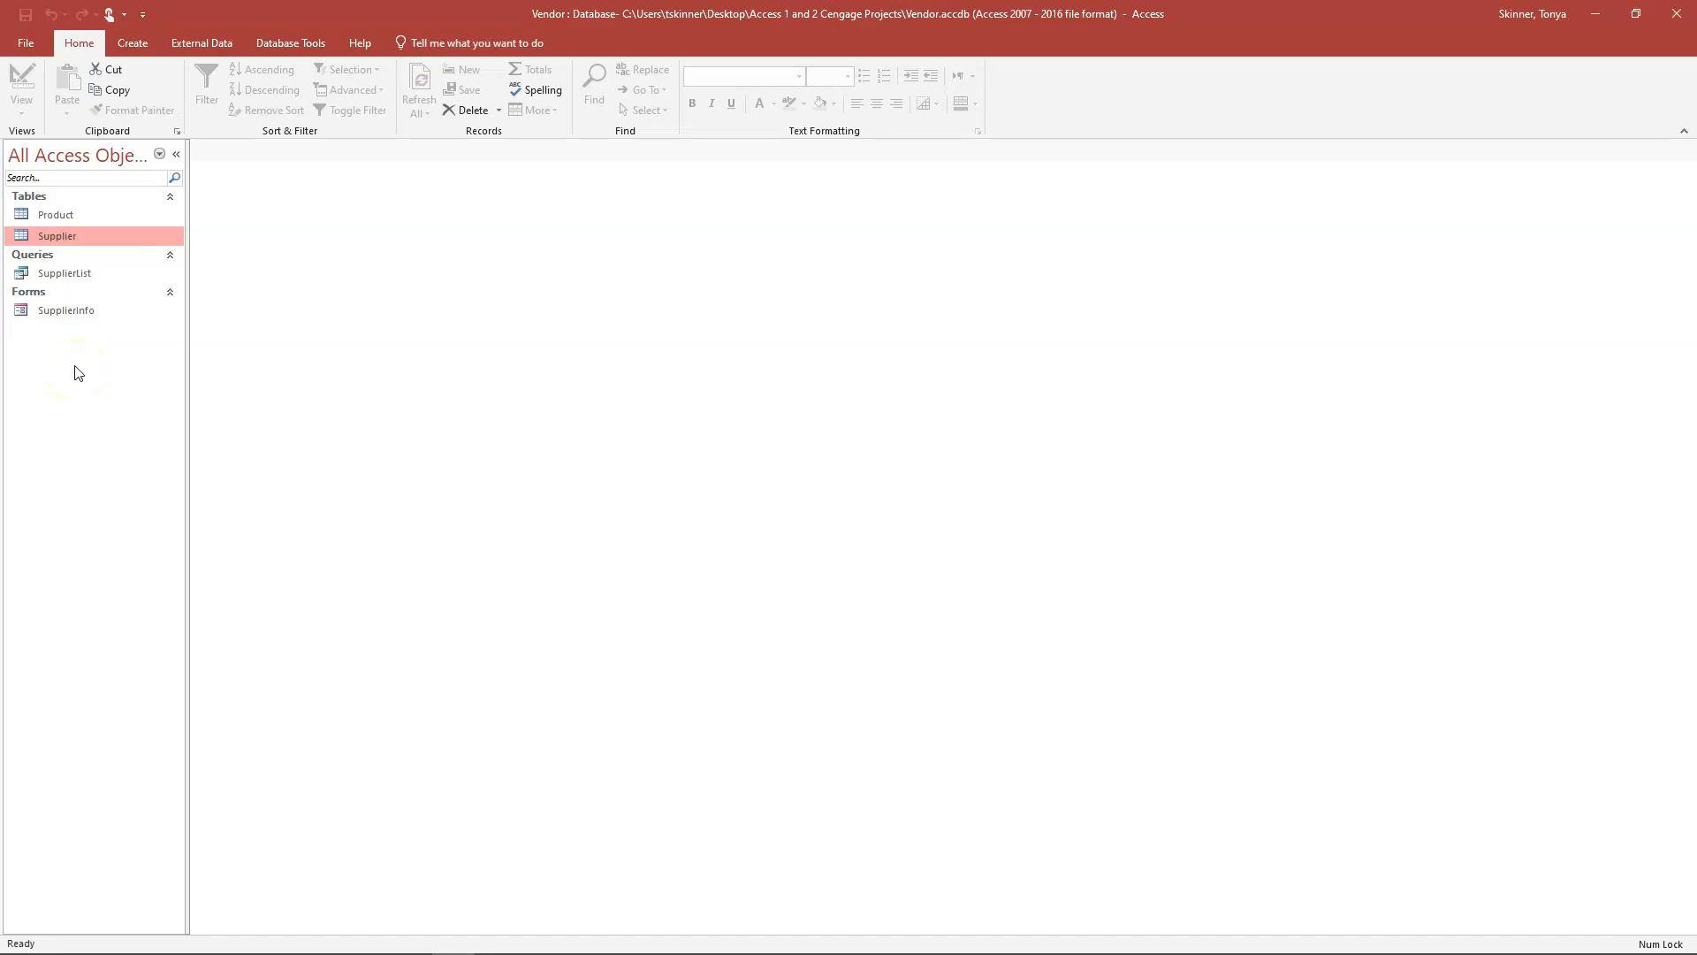
{"action": "double_click", "coordinate": [71, 239]}
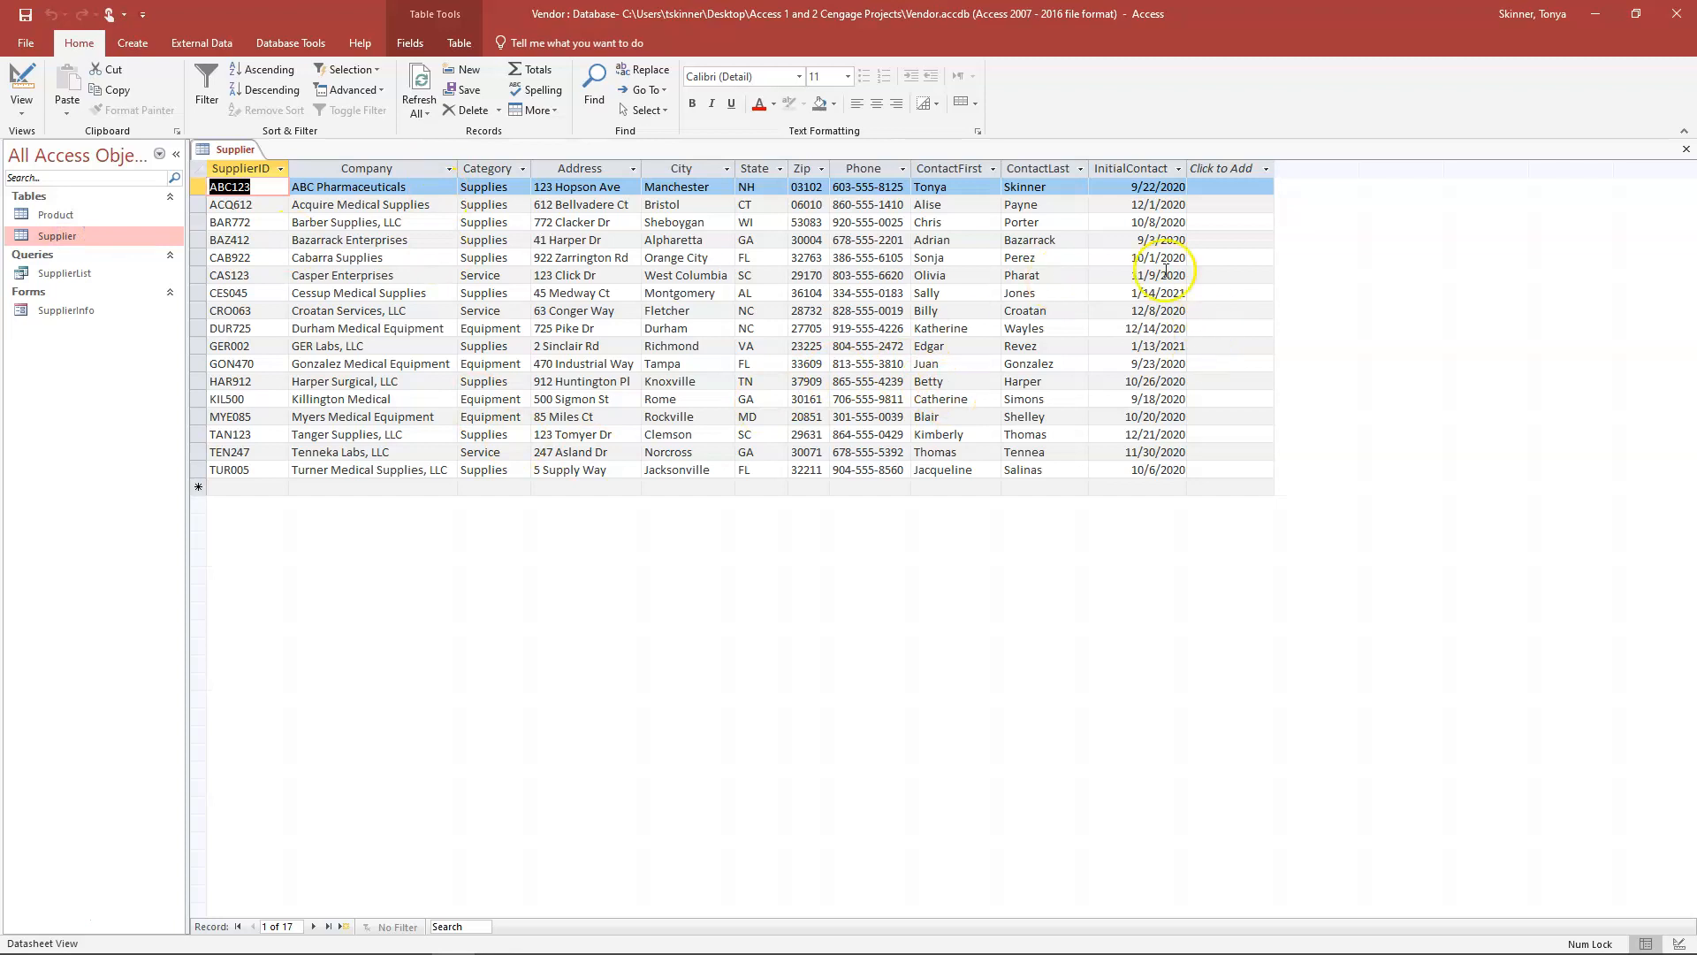
{"action": "left_click", "coordinate": [964, 187]}
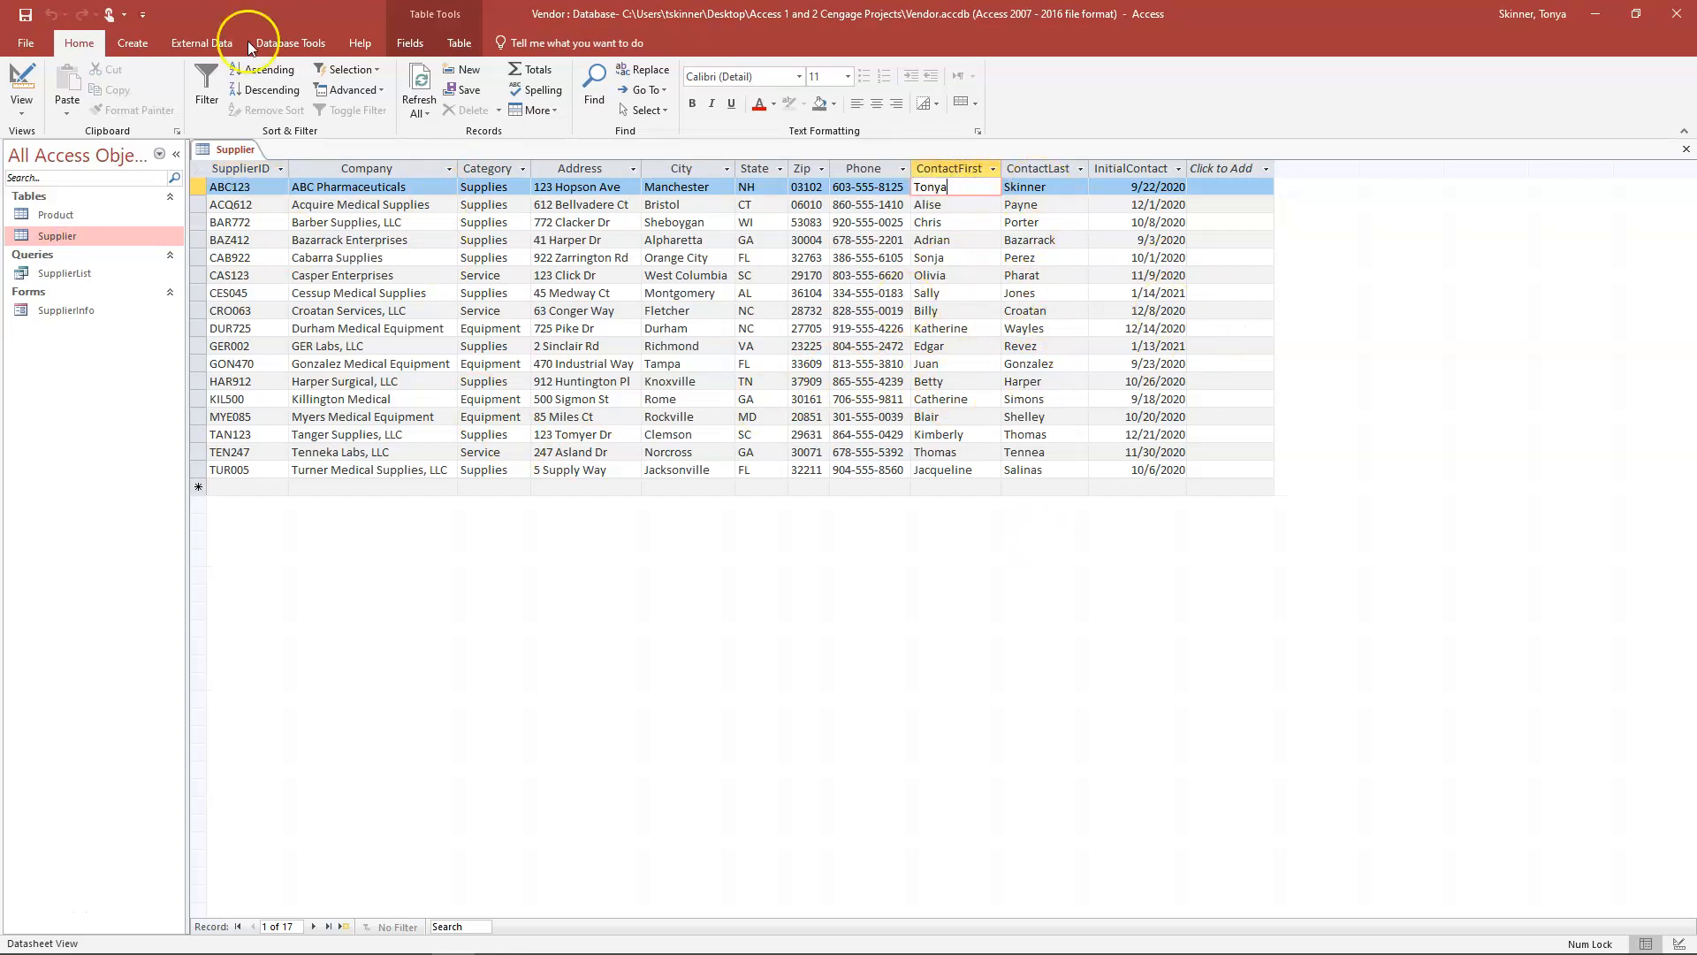
Open the Supplier table in Print Preview and check how its fields are spread over the pages, returning to page 1.
{"action": "left_click", "coordinate": [26, 43]}
{"action": "left_click", "coordinate": [48, 255]}
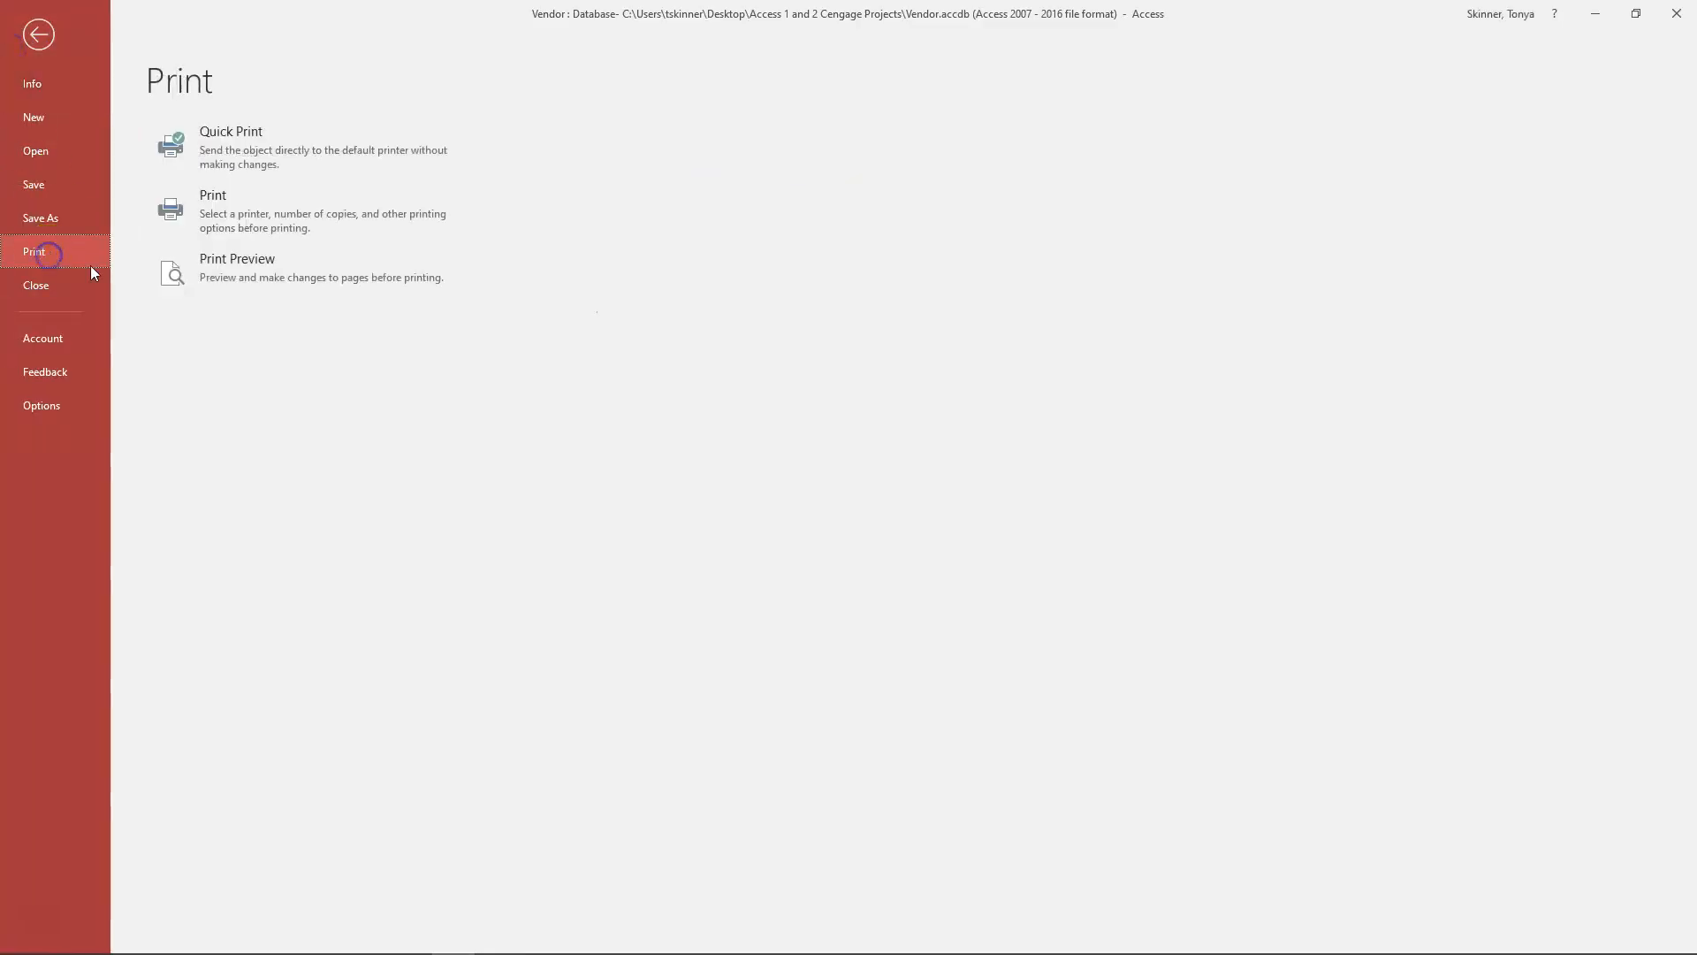
{"action": "left_click", "coordinate": [194, 260]}
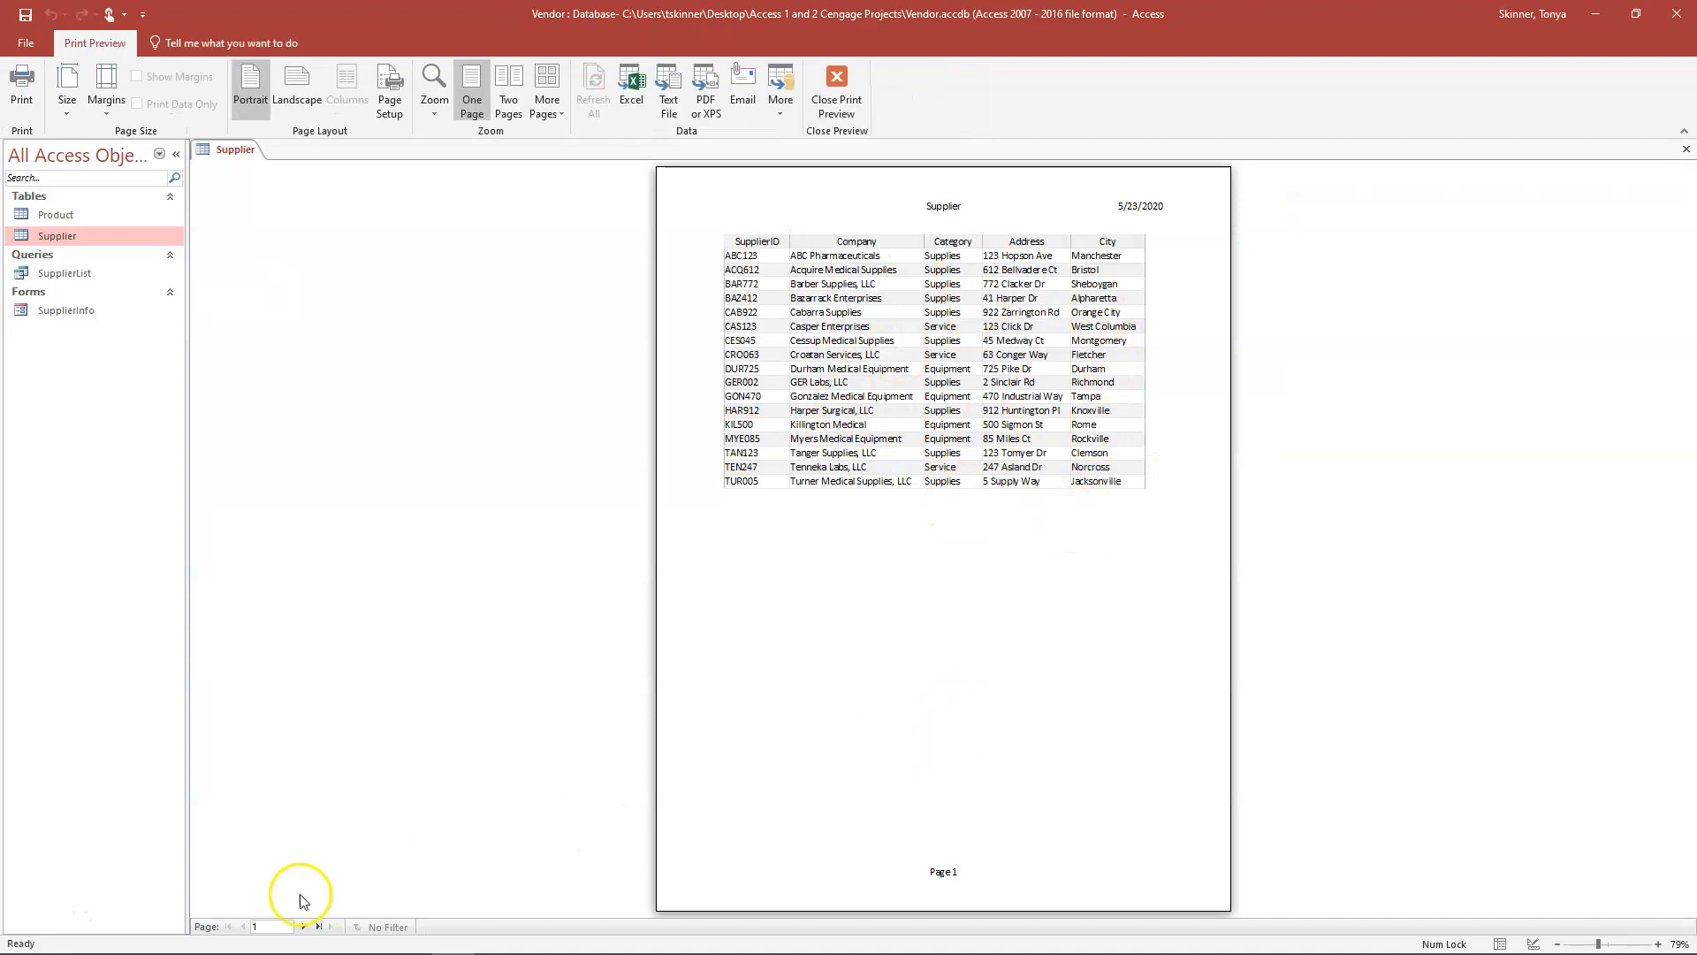
{"action": "left_click", "coordinate": [304, 926]}
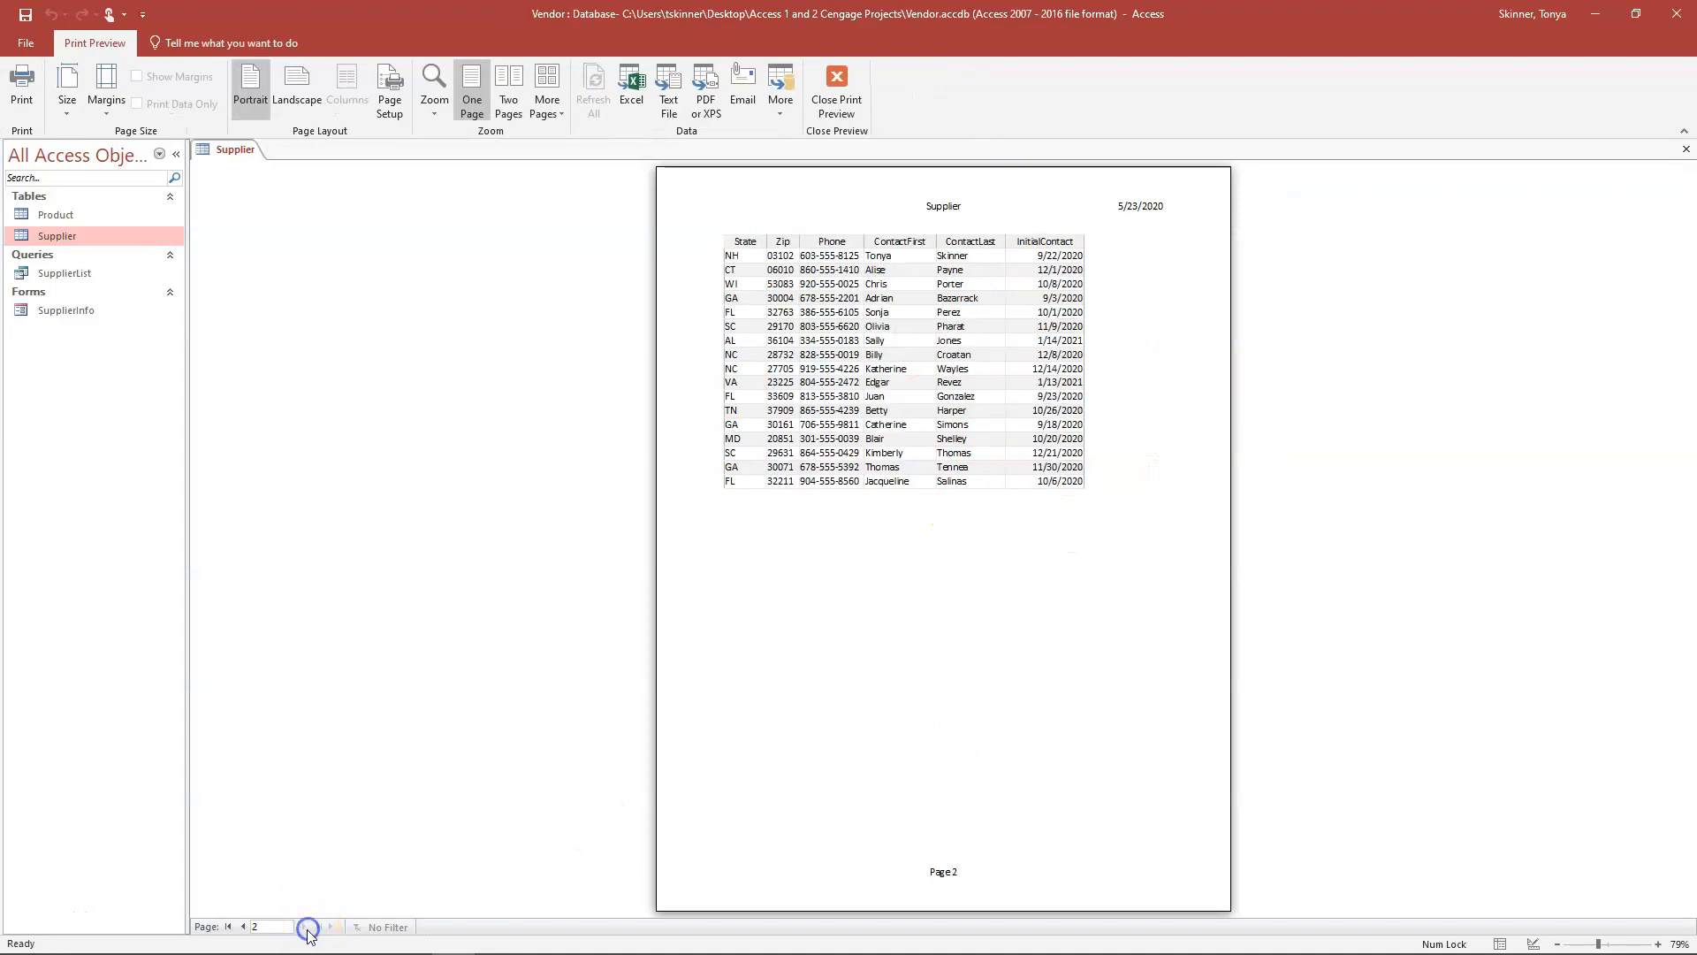
{"action": "left_click", "coordinate": [239, 927]}
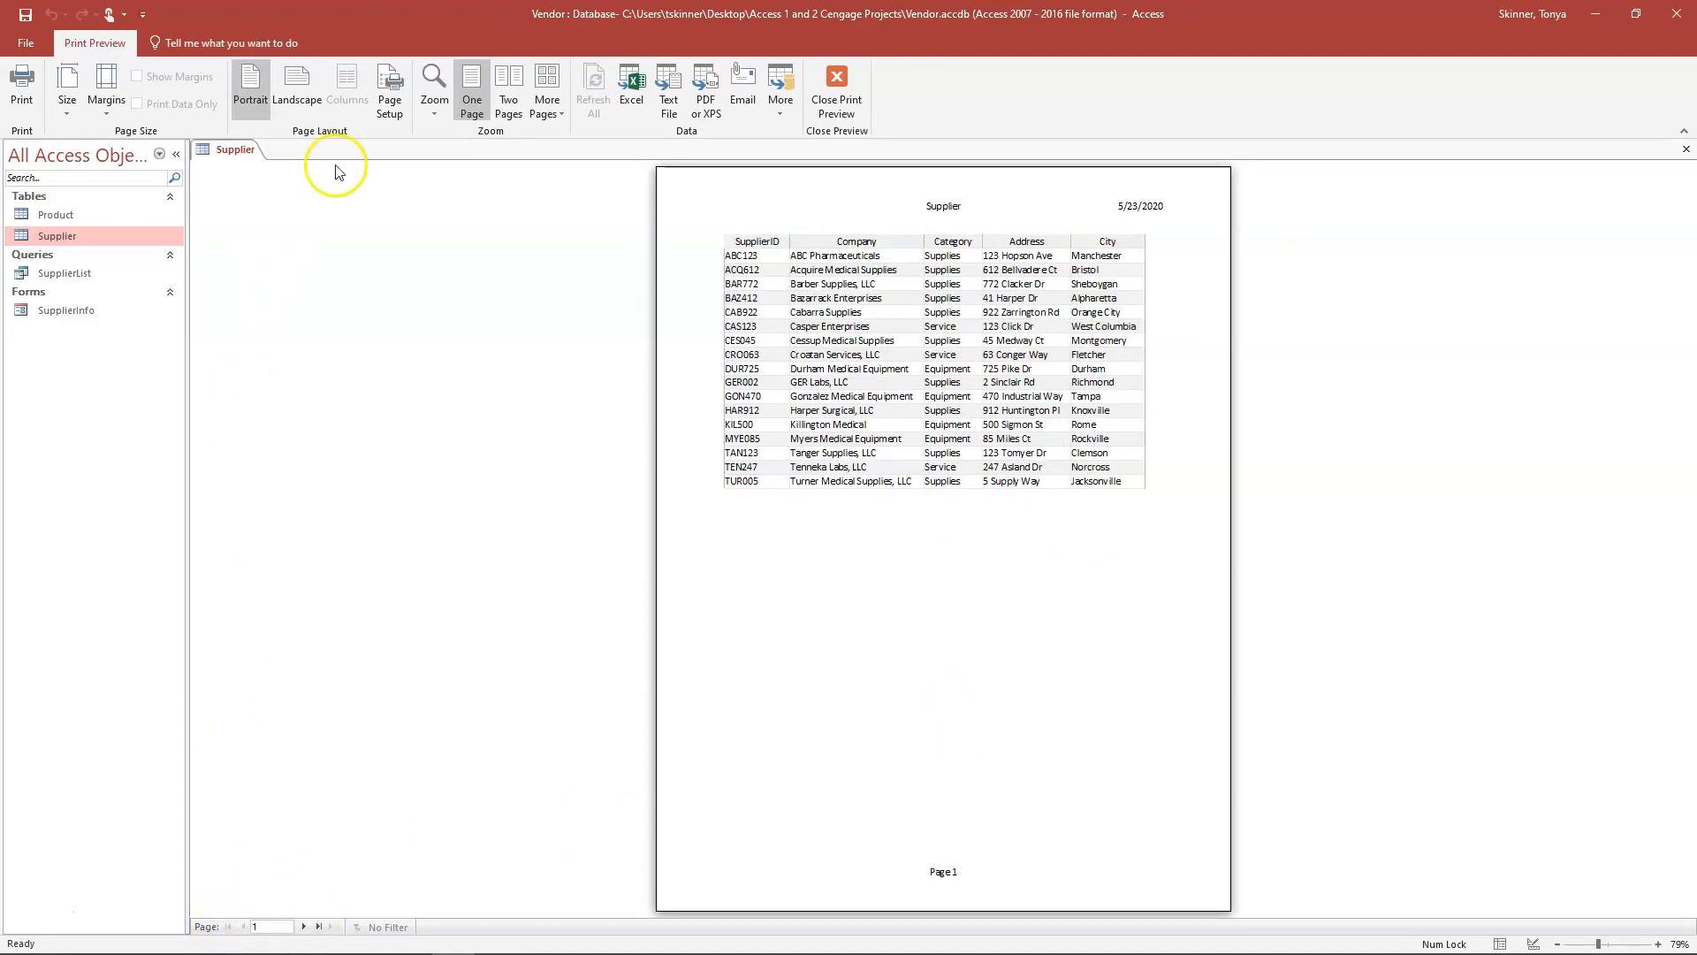
Preview the Supplier table in landscape orientation, check its pages, and return the preview to portrait.
{"action": "left_click", "coordinate": [299, 95]}
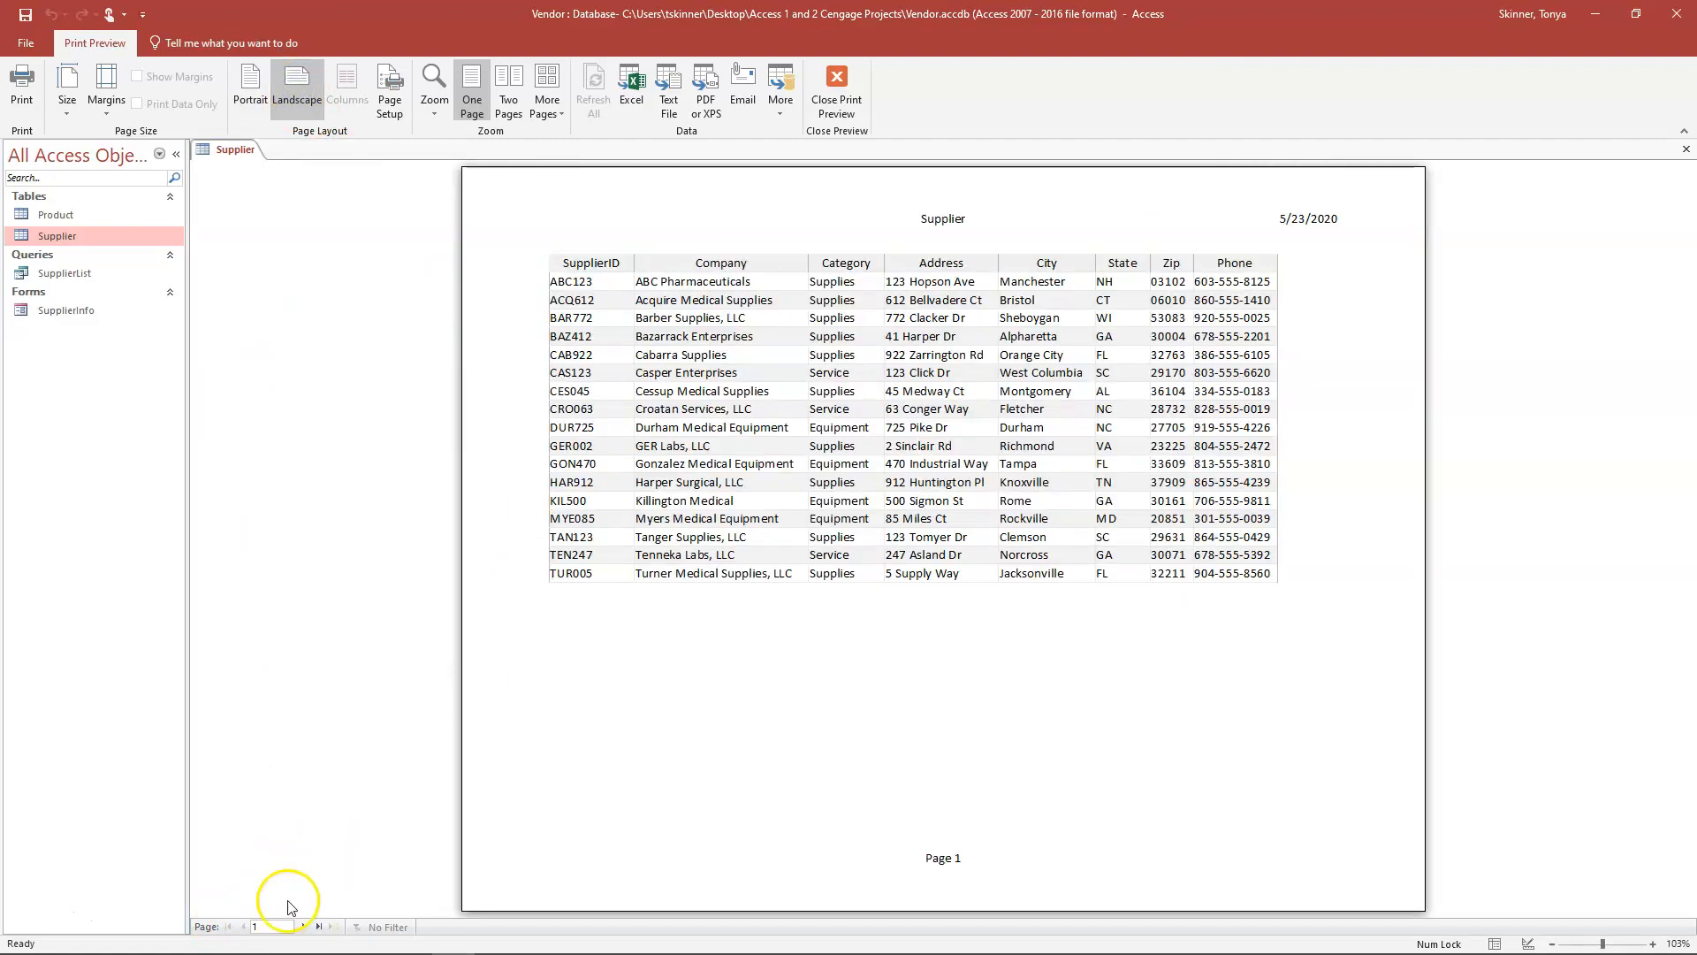
{"action": "left_click", "coordinate": [304, 927]}
{"action": "left_click", "coordinate": [244, 926]}
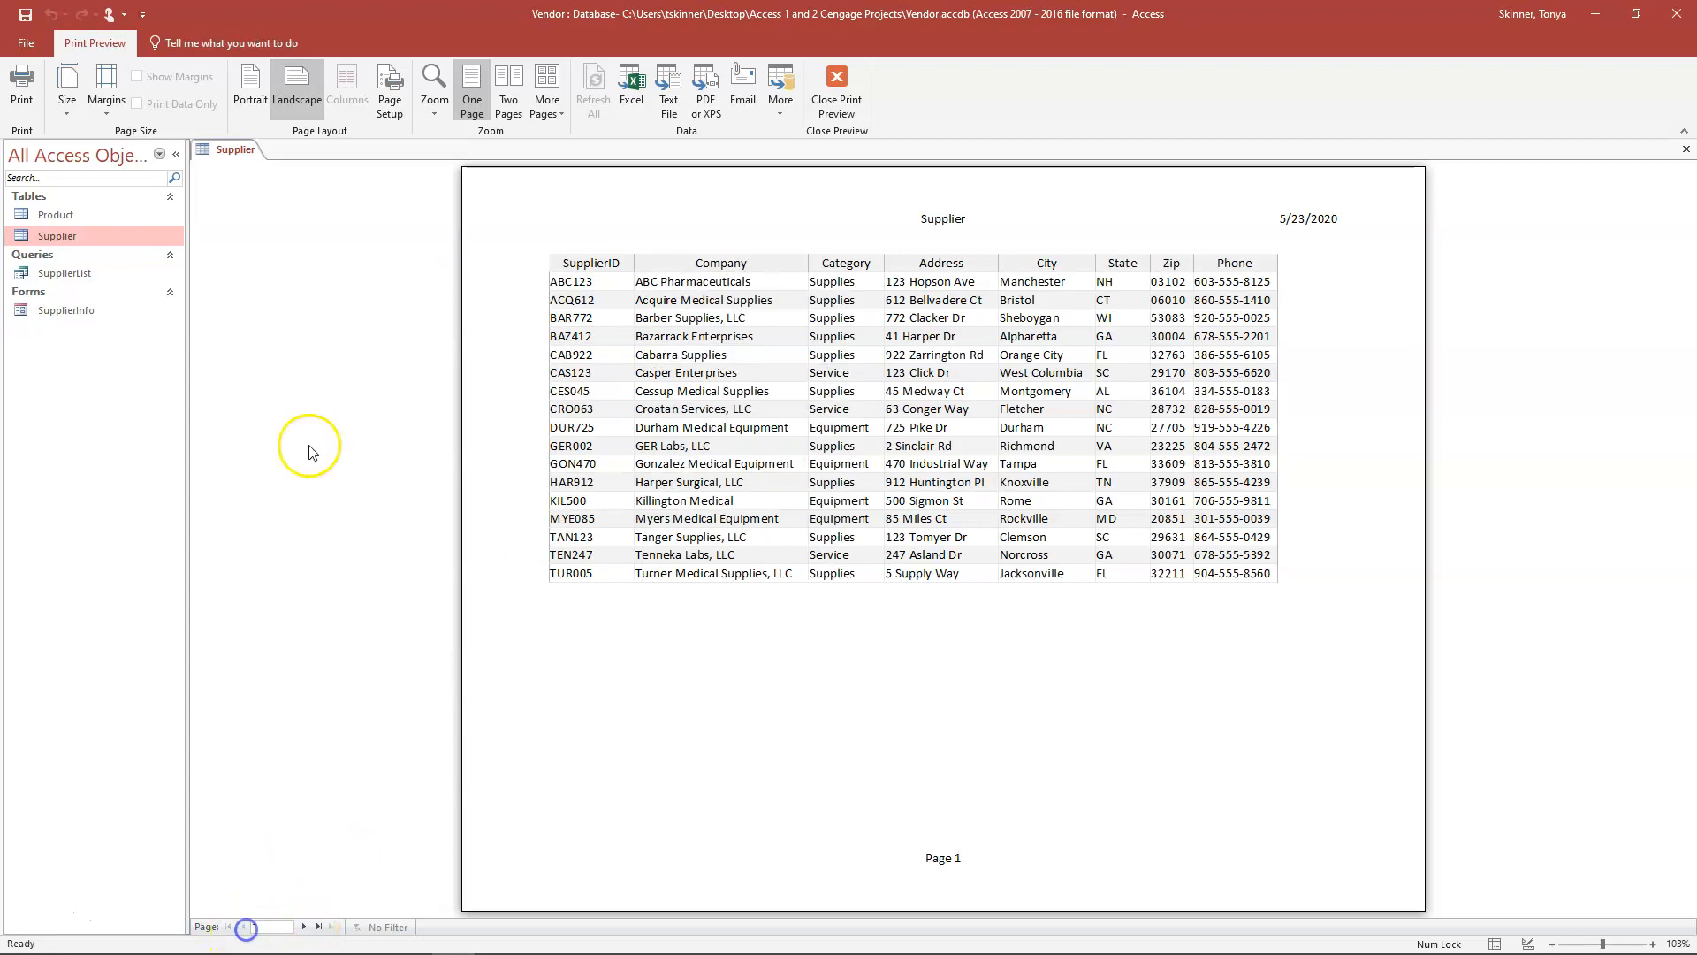
{"action": "left_click", "coordinate": [260, 105]}
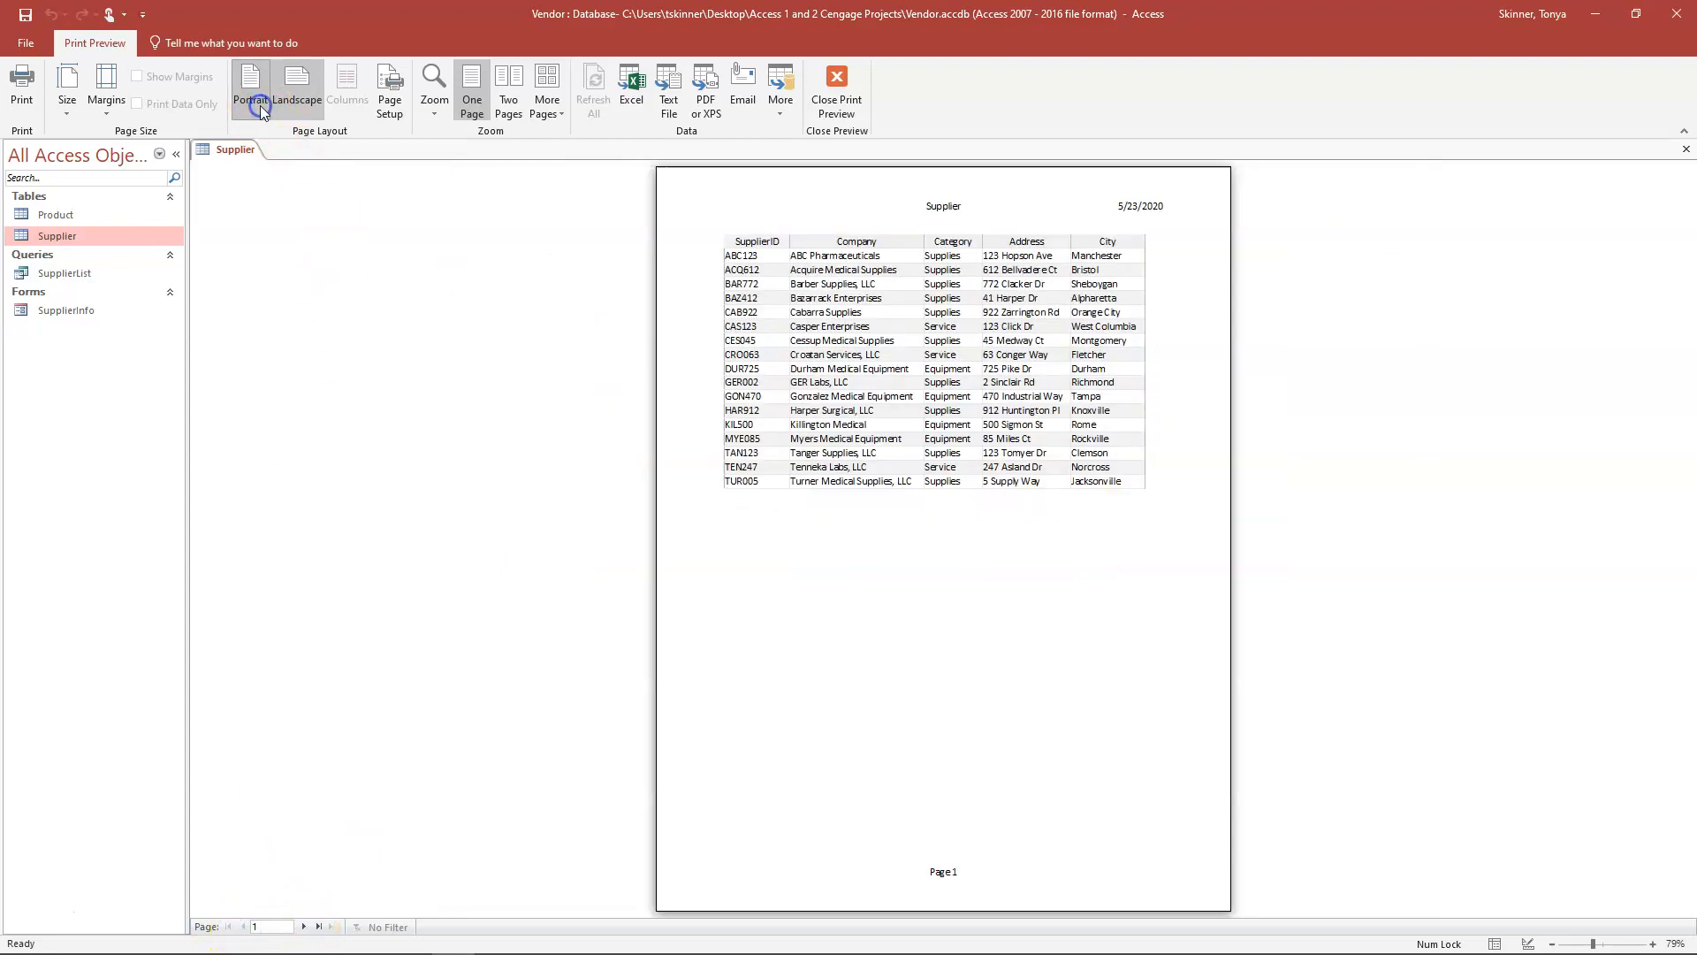
Leave the Print Preview and close the Supplier table.
{"action": "left_click", "coordinate": [844, 100]}
{"action": "left_click", "coordinate": [950, 240]}
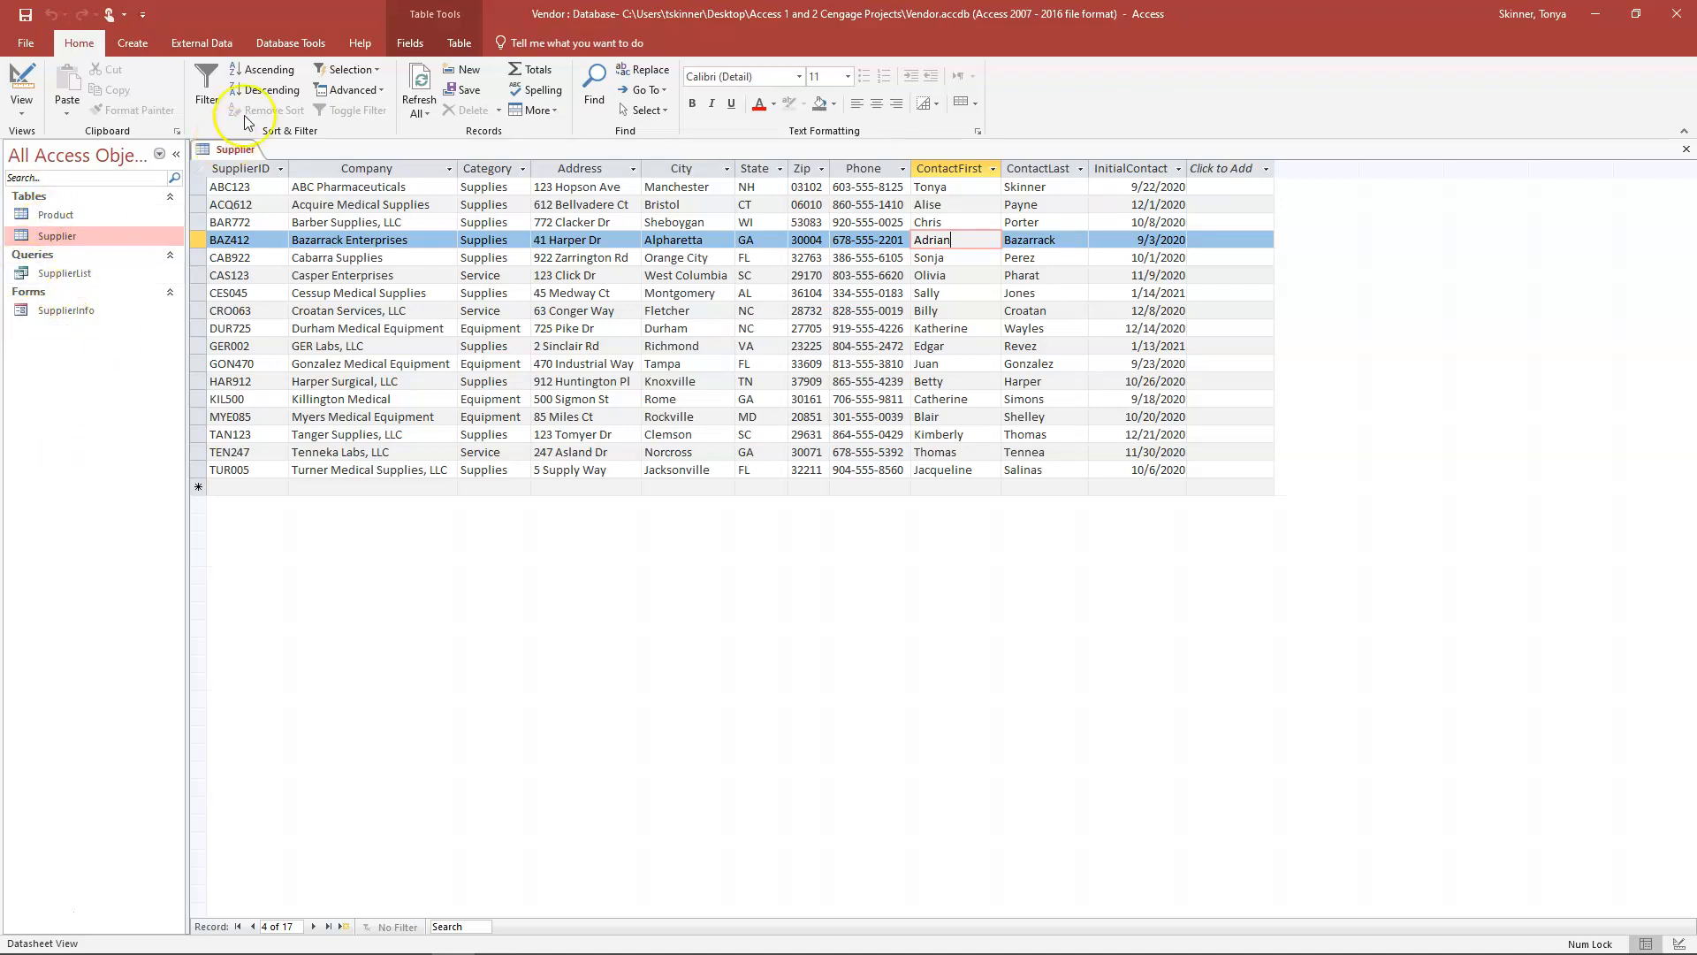
{"action": "right_click", "coordinate": [233, 148]}
{"action": "left_click", "coordinate": [279, 187]}
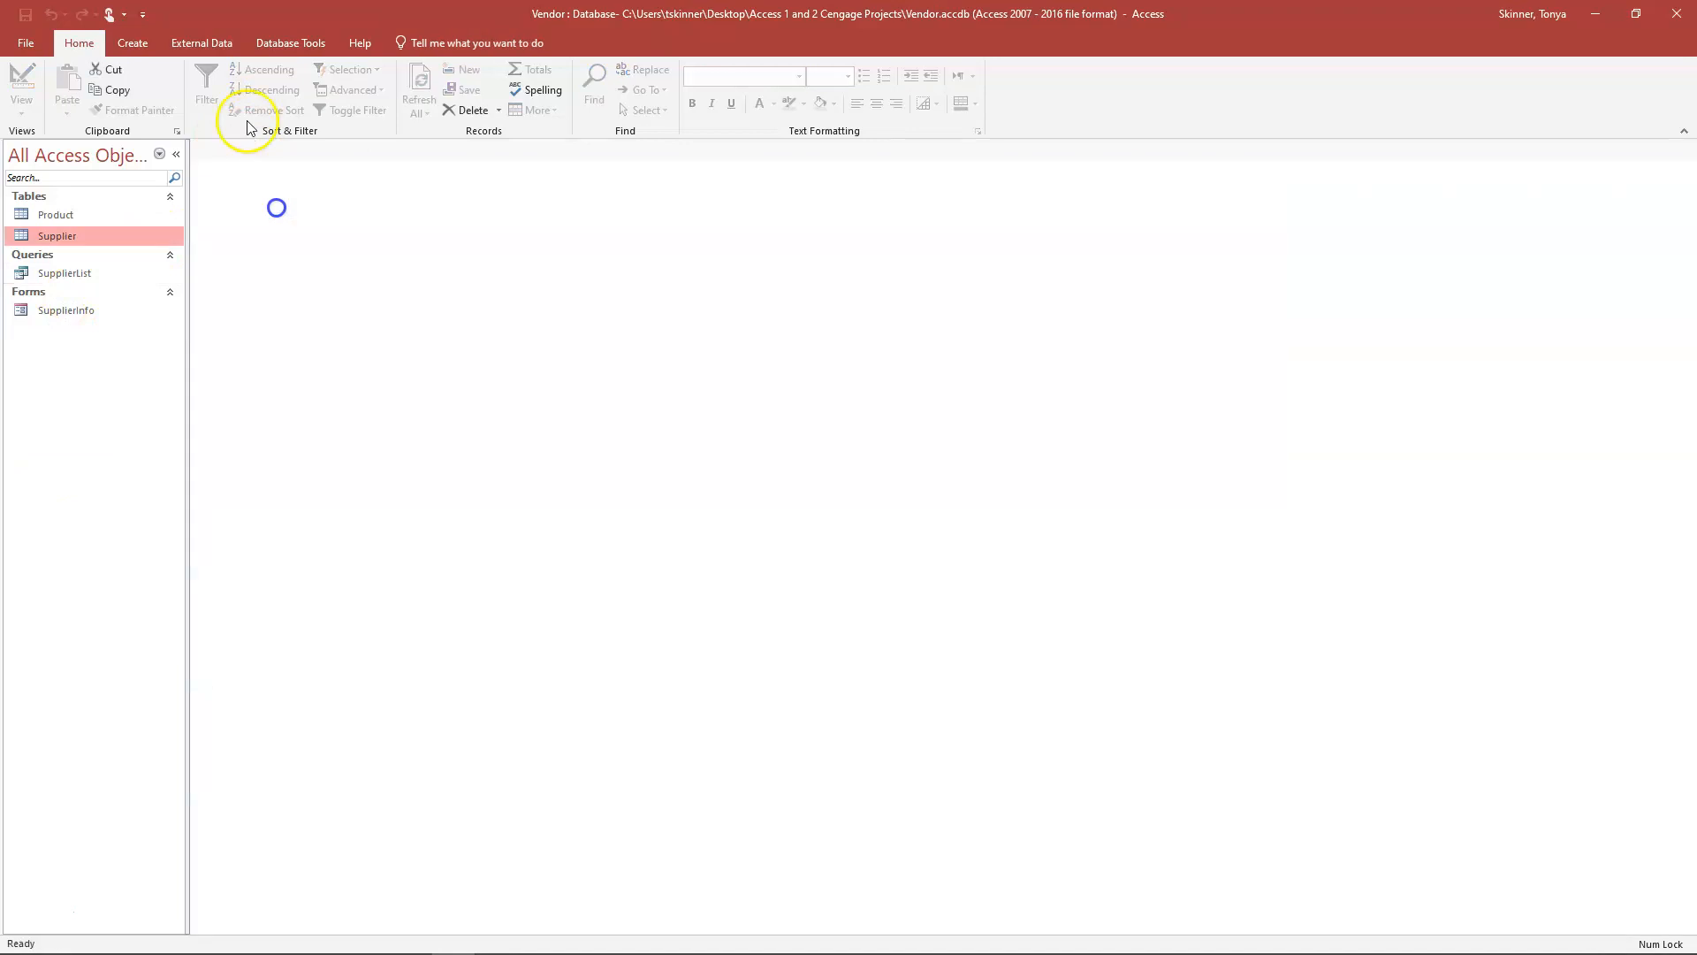
Create a basic form from the Product table and close it without saving its design.
{"action": "left_click", "coordinate": [140, 43]}
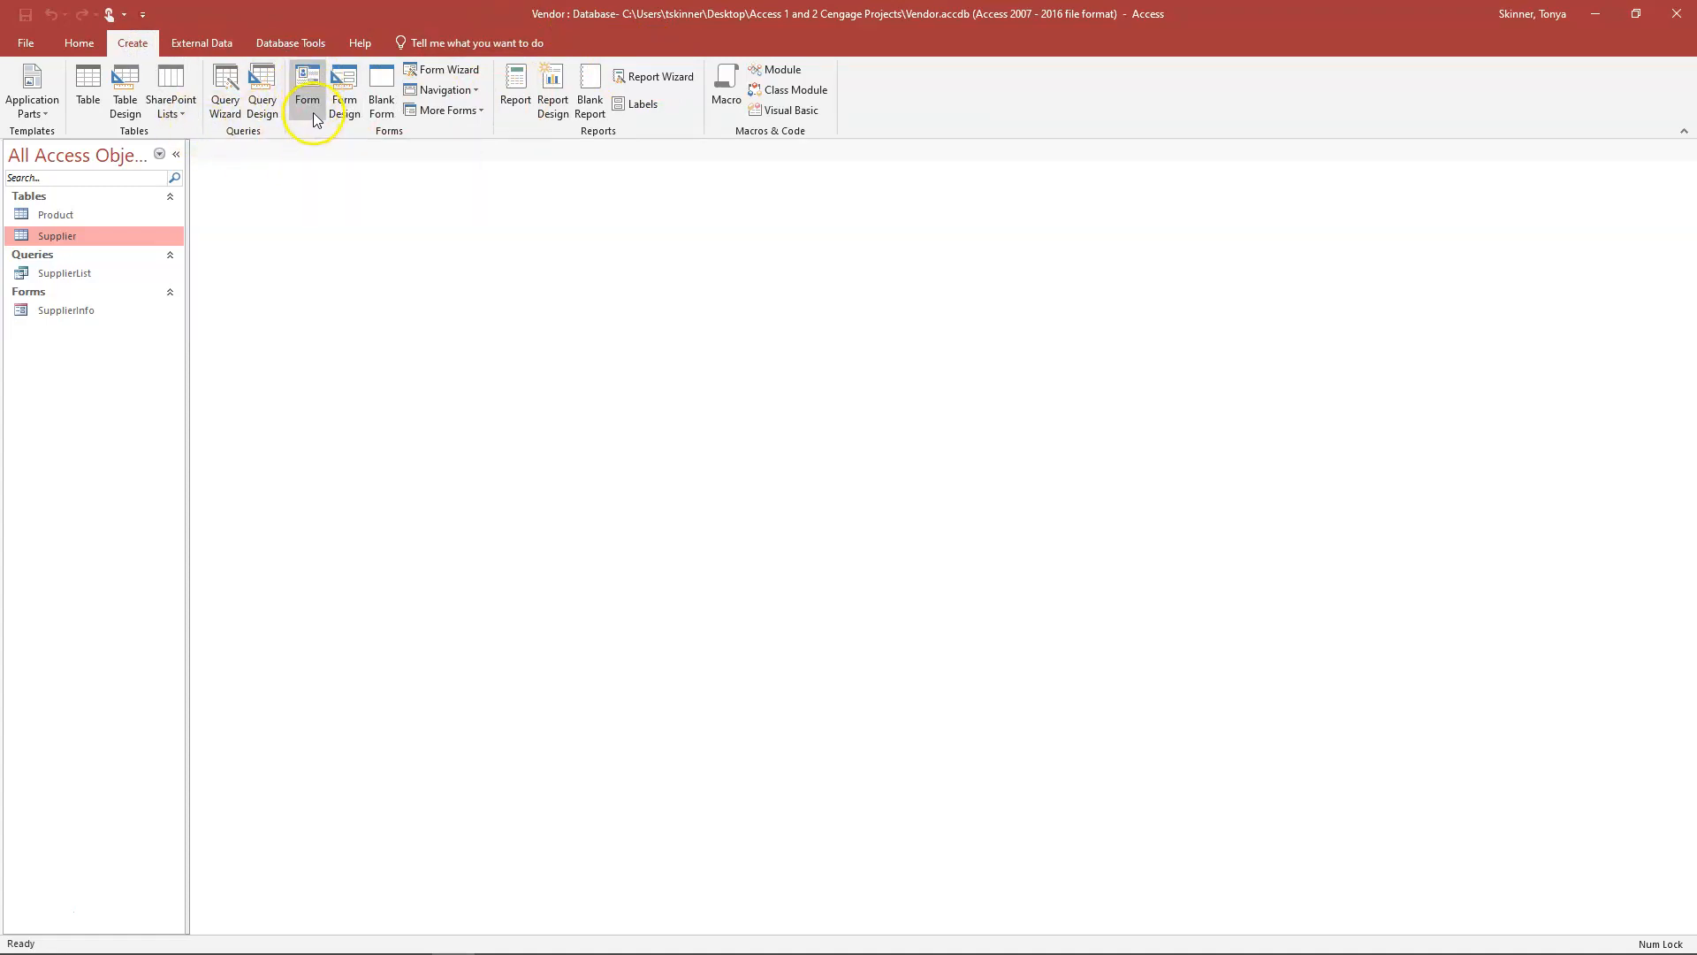
{"action": "left_click", "coordinate": [55, 216]}
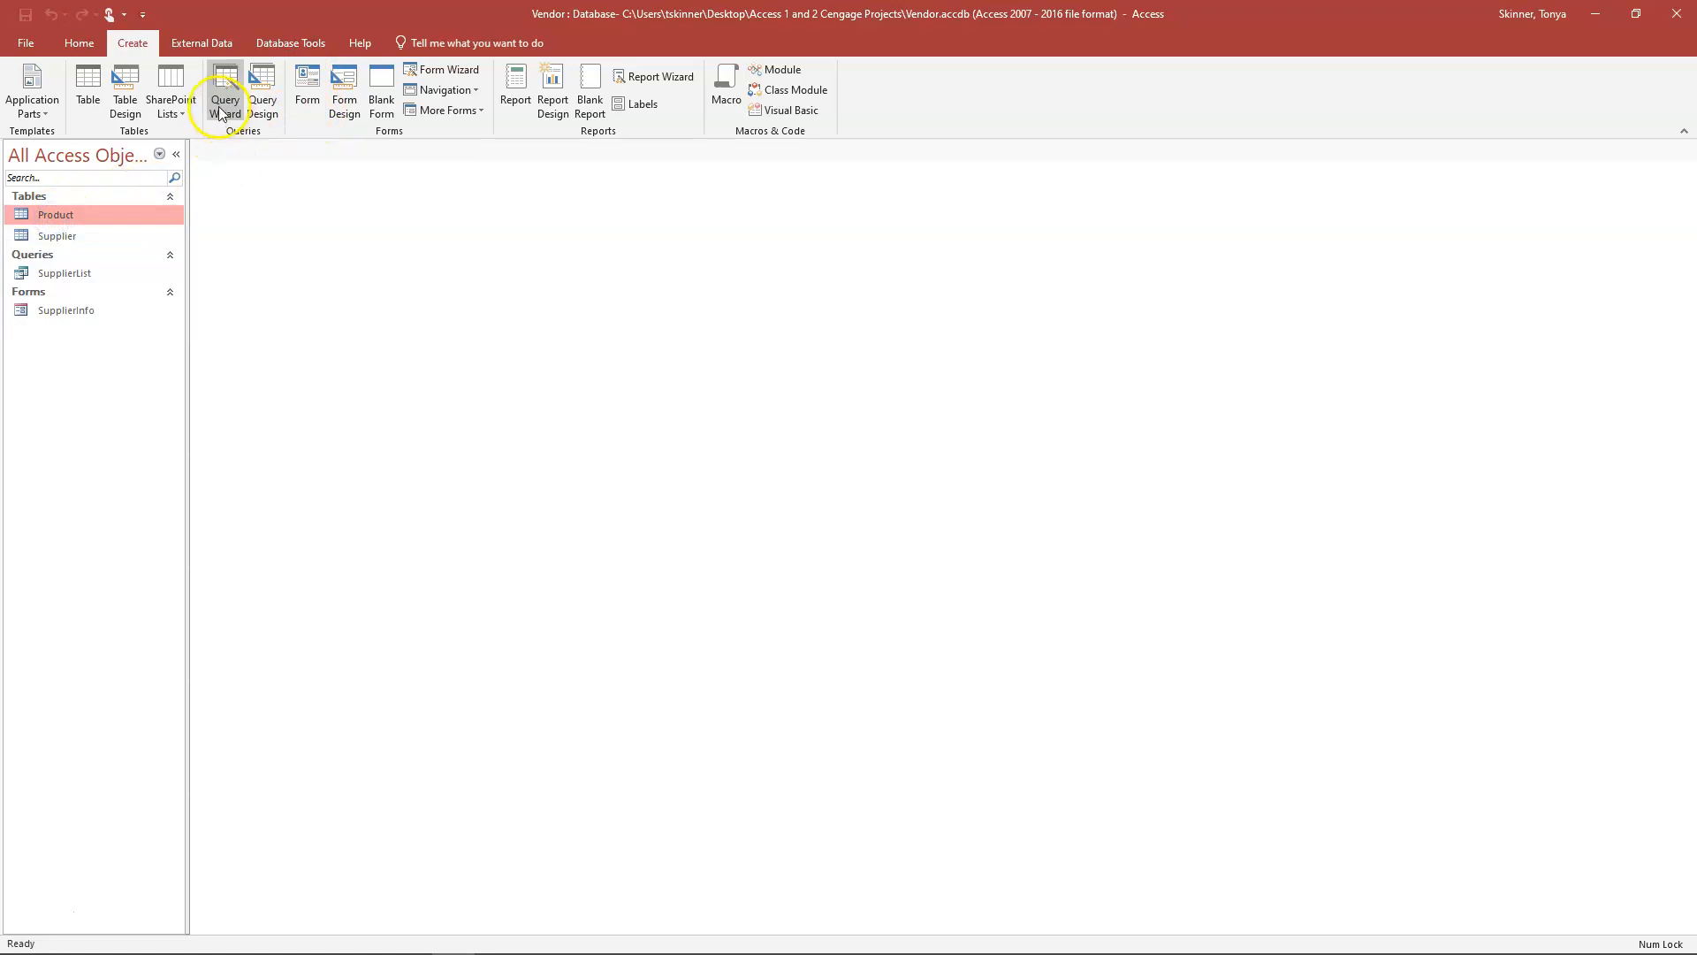
{"action": "left_click", "coordinate": [308, 88]}
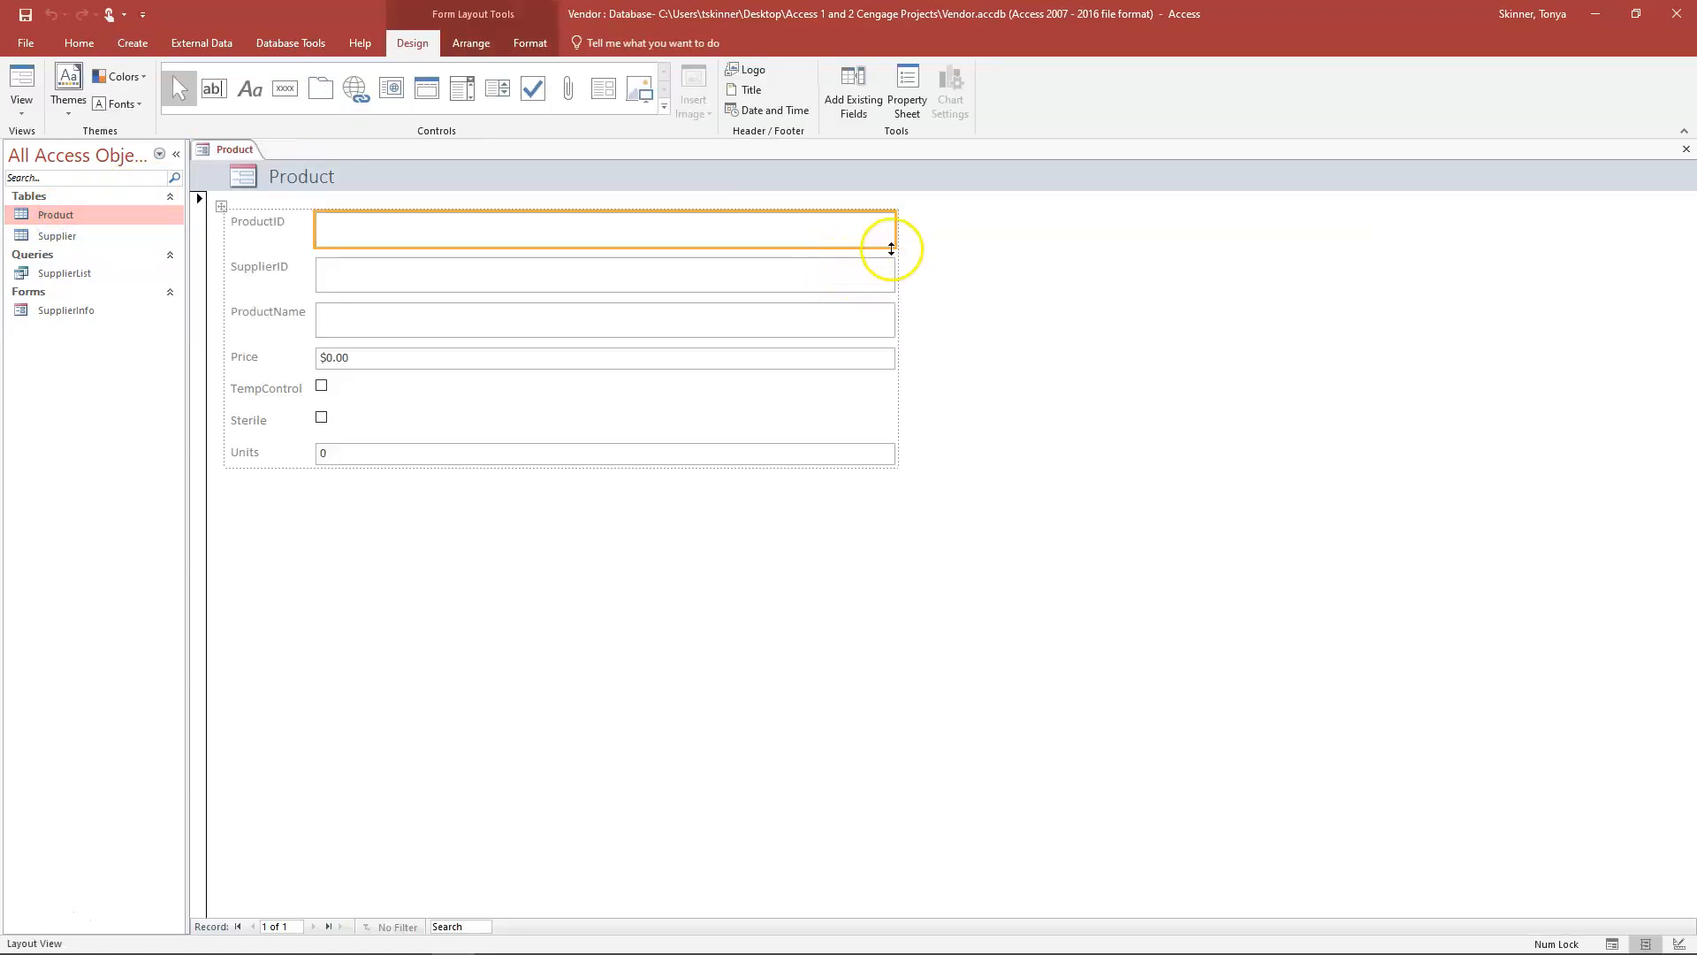
{"action": "left_click", "coordinate": [23, 109]}
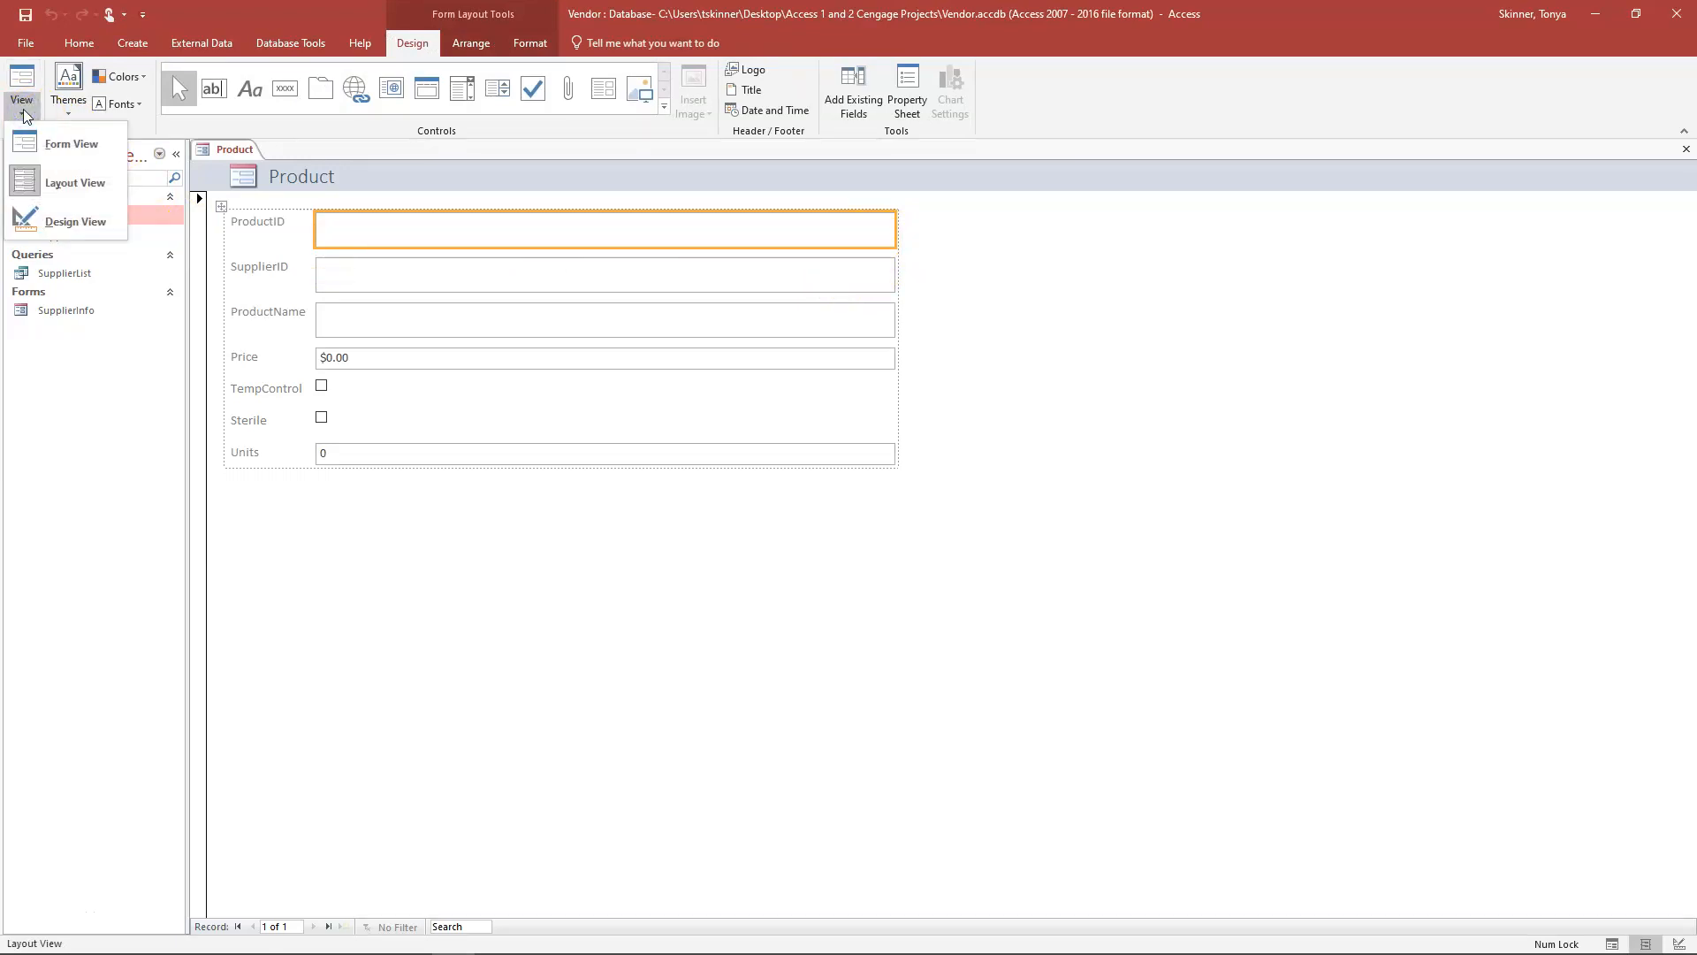
{"action": "right_click", "coordinate": [237, 149]}
{"action": "left_click", "coordinate": [285, 184]}
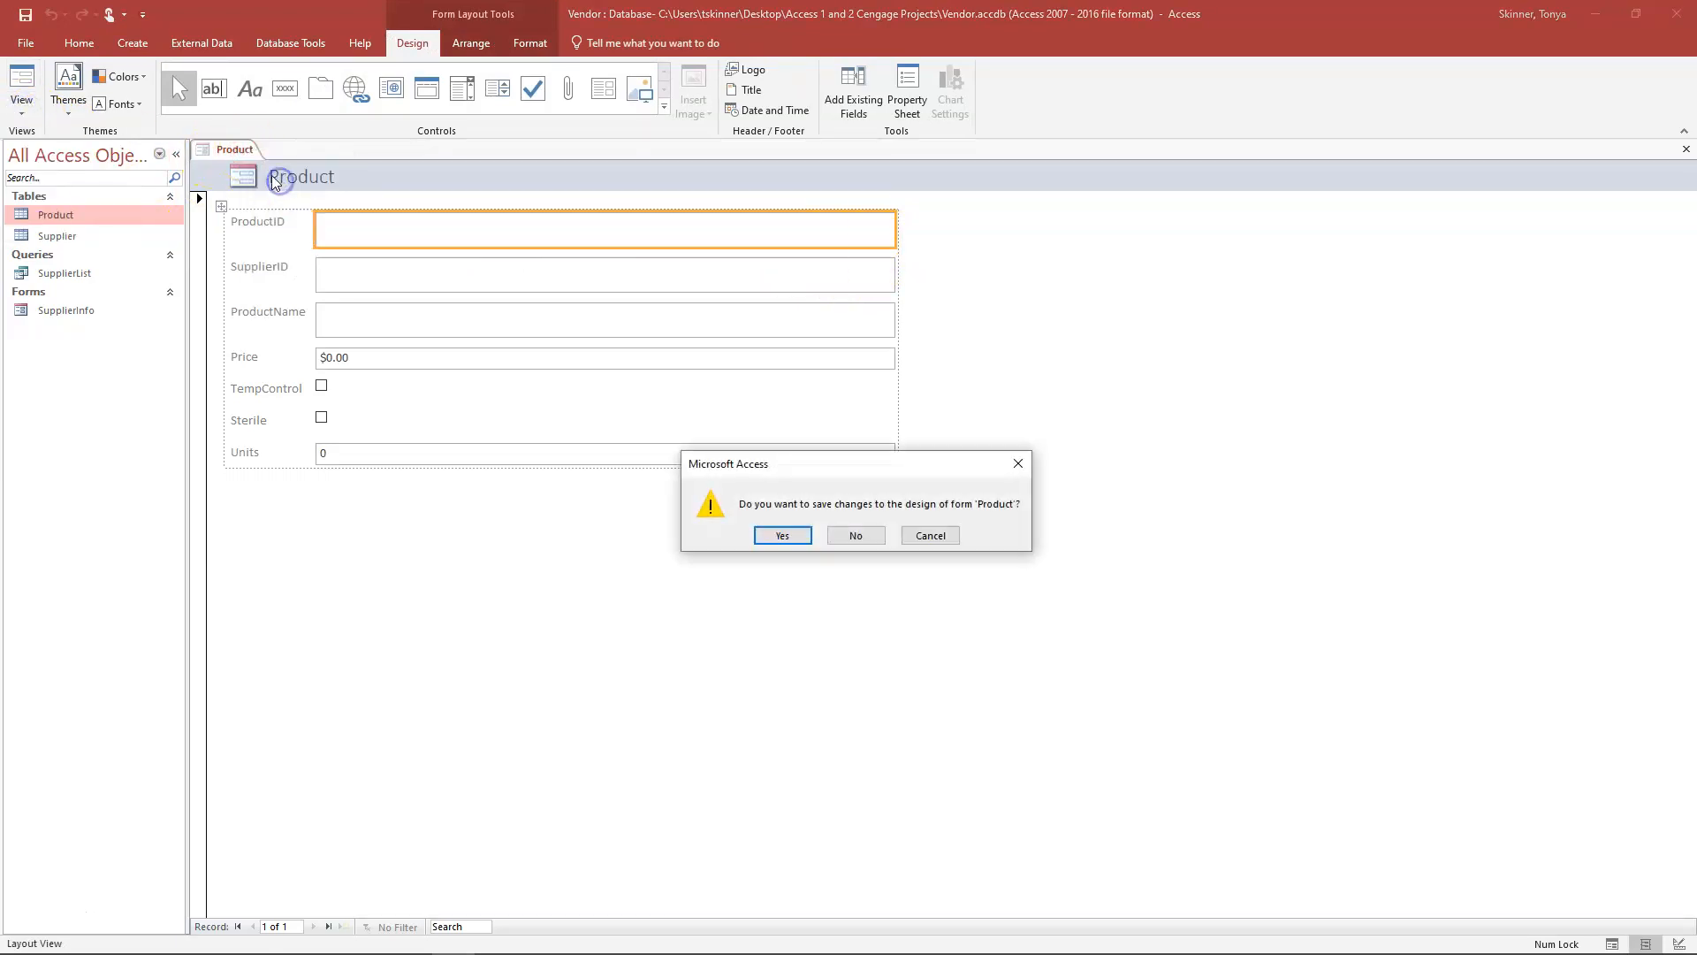
{"action": "left_click", "coordinate": [861, 535]}
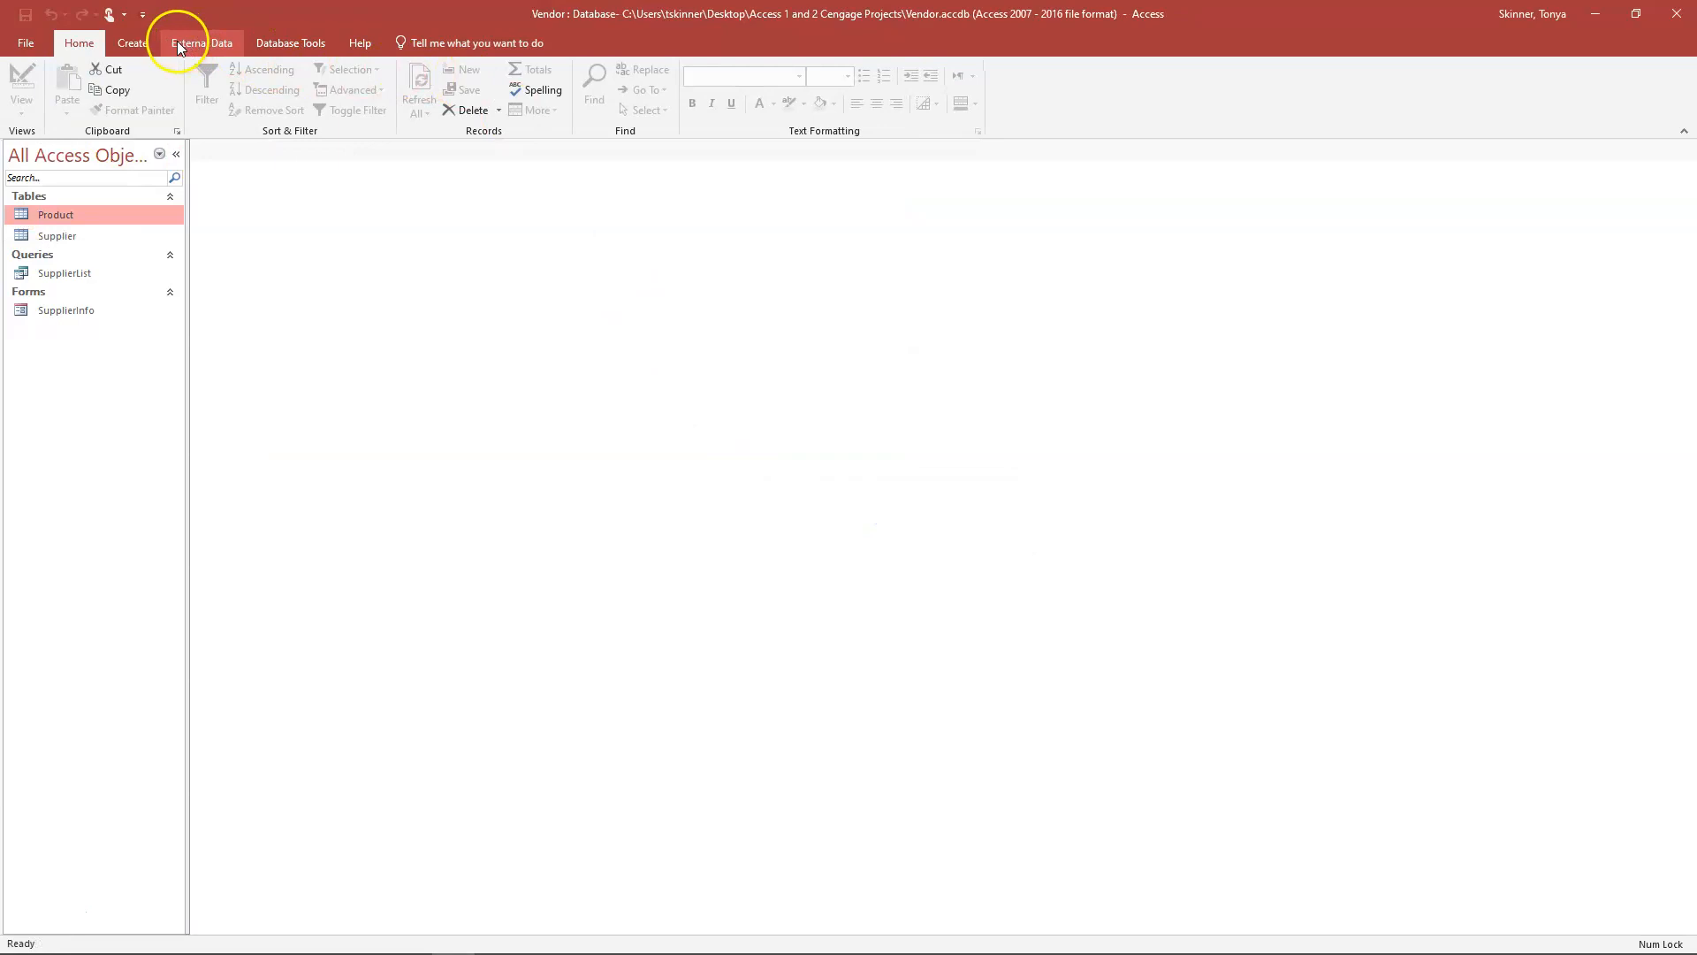
Start the Report Wizard and choose the Supplier table as the report's data source.
{"action": "left_click", "coordinate": [134, 42]}
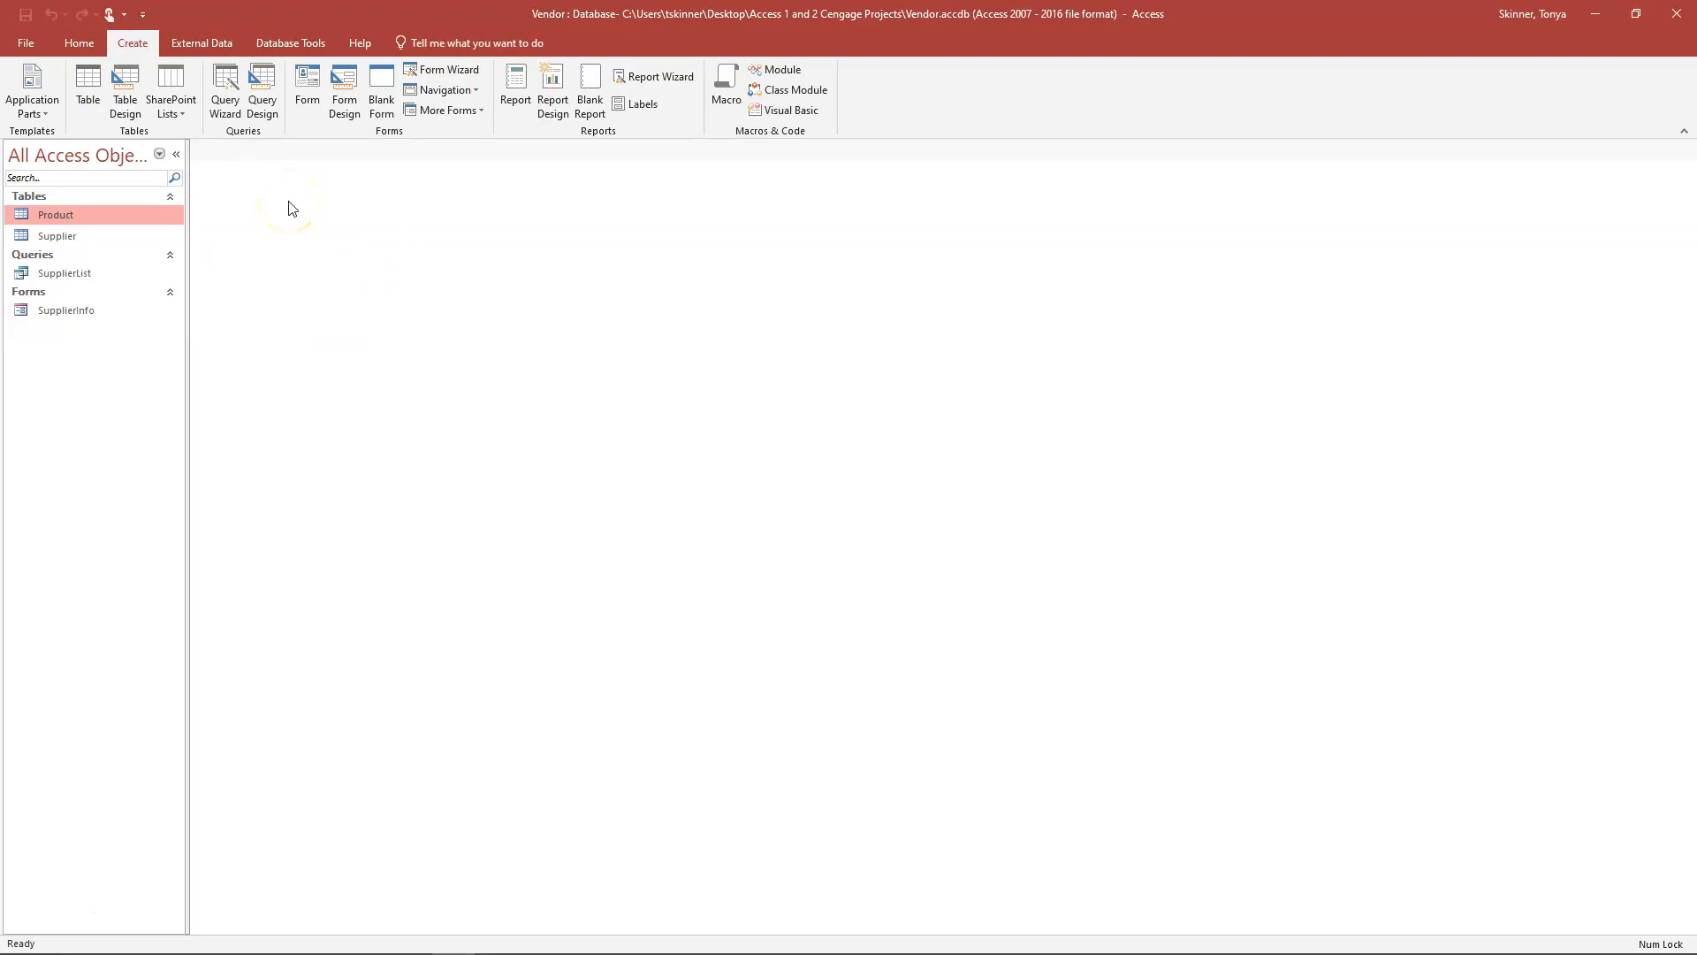
{"action": "left_click", "coordinate": [227, 105]}
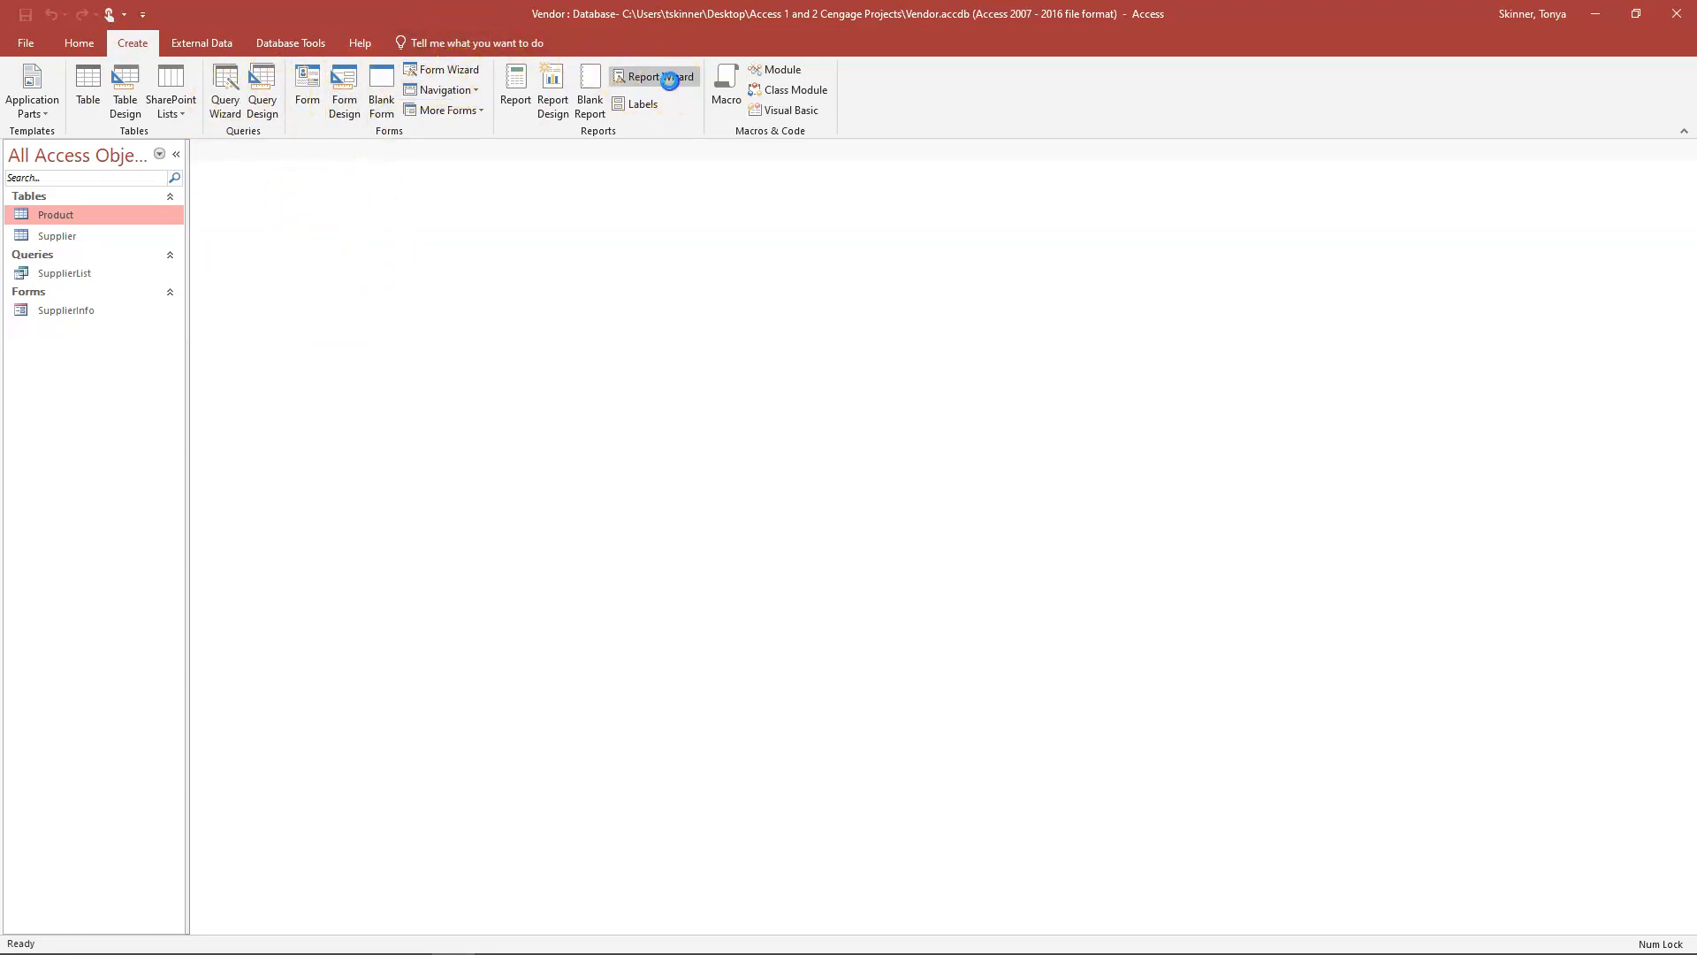
{"action": "left_click", "coordinate": [669, 78]}
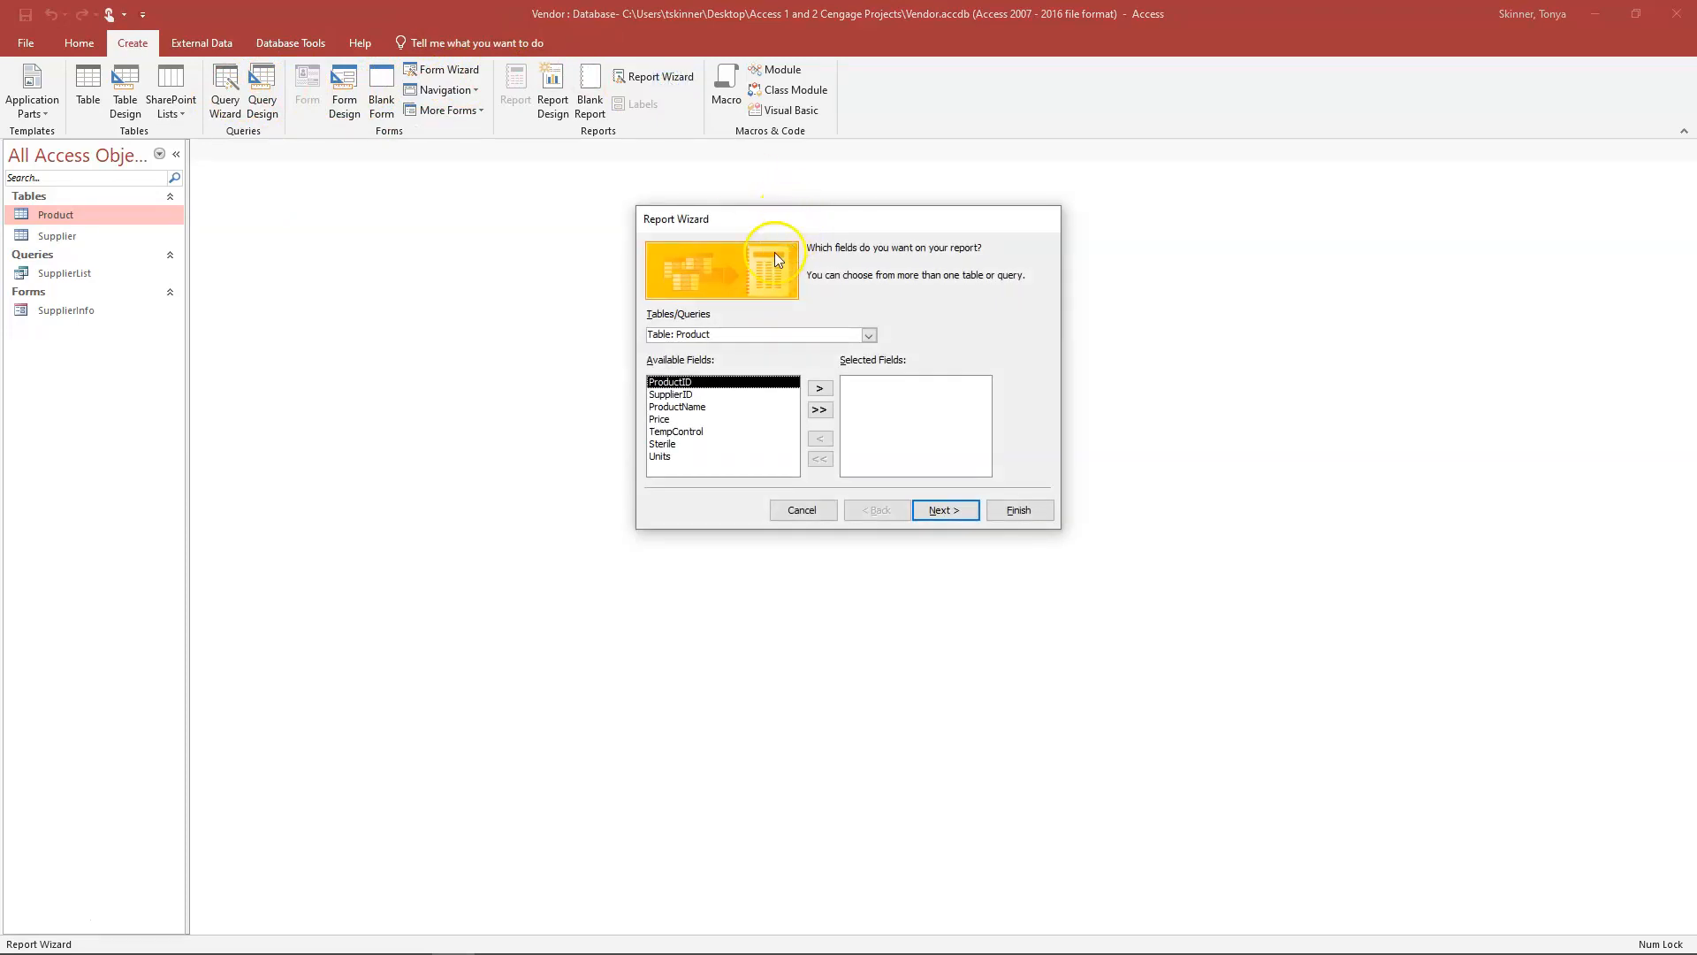
{"action": "left_click", "coordinate": [869, 335]}
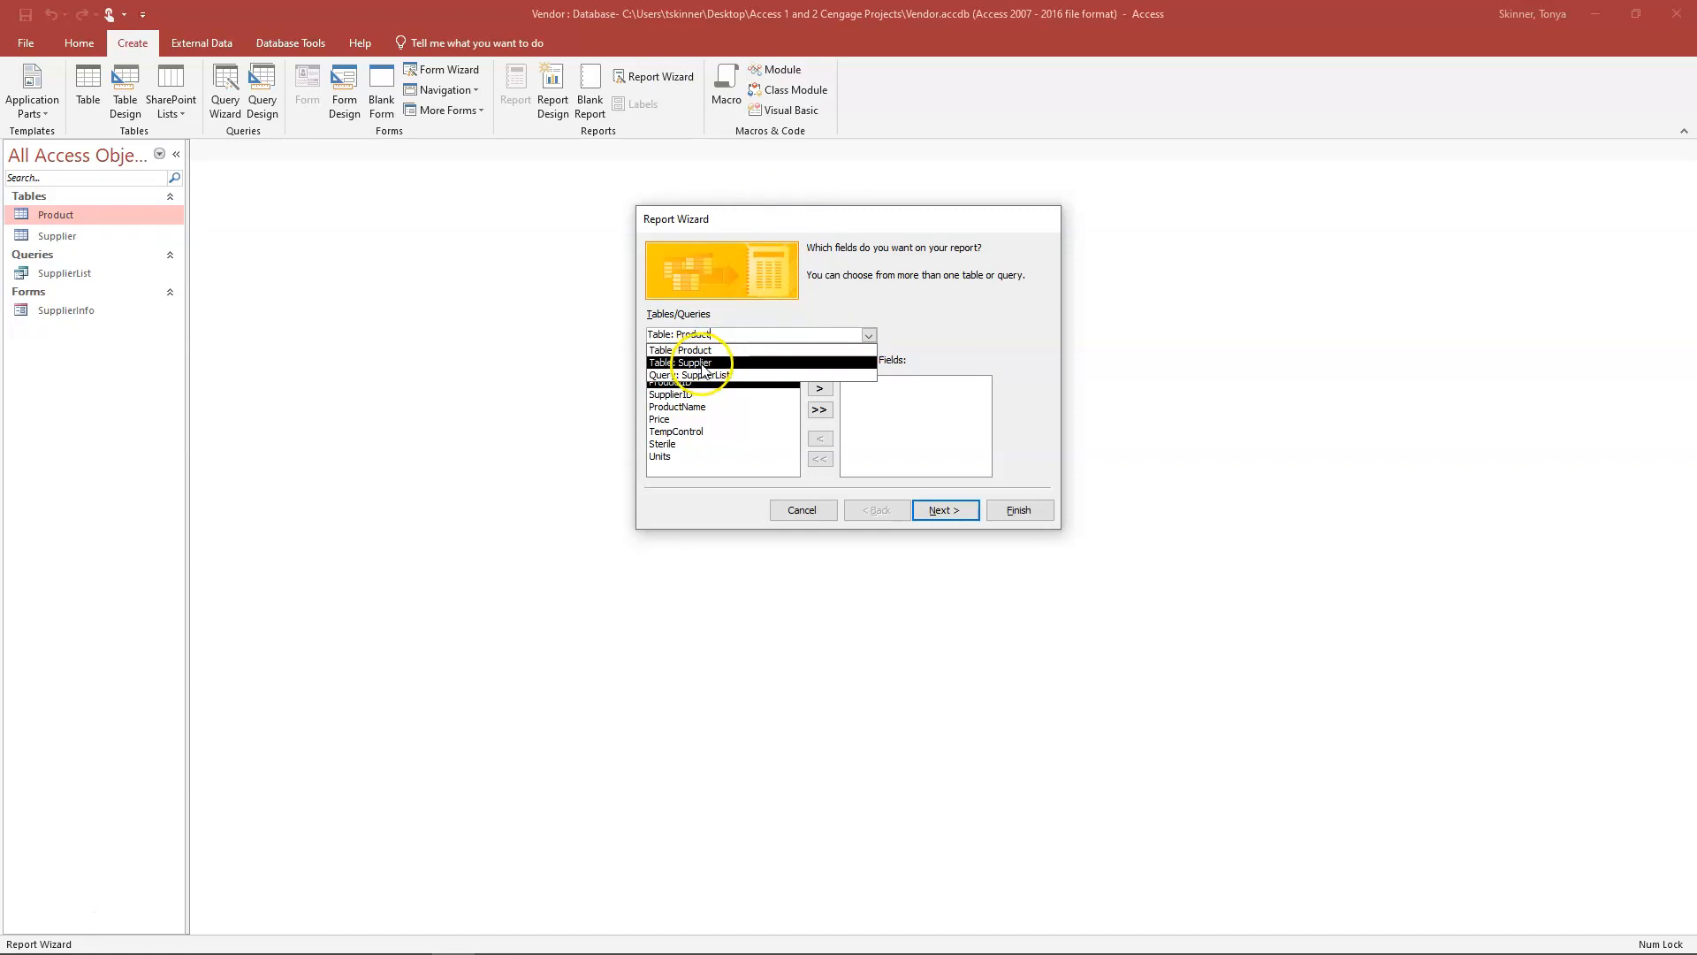
{"action": "left_click", "coordinate": [703, 363]}
{"action": "left_click", "coordinate": [869, 335]}
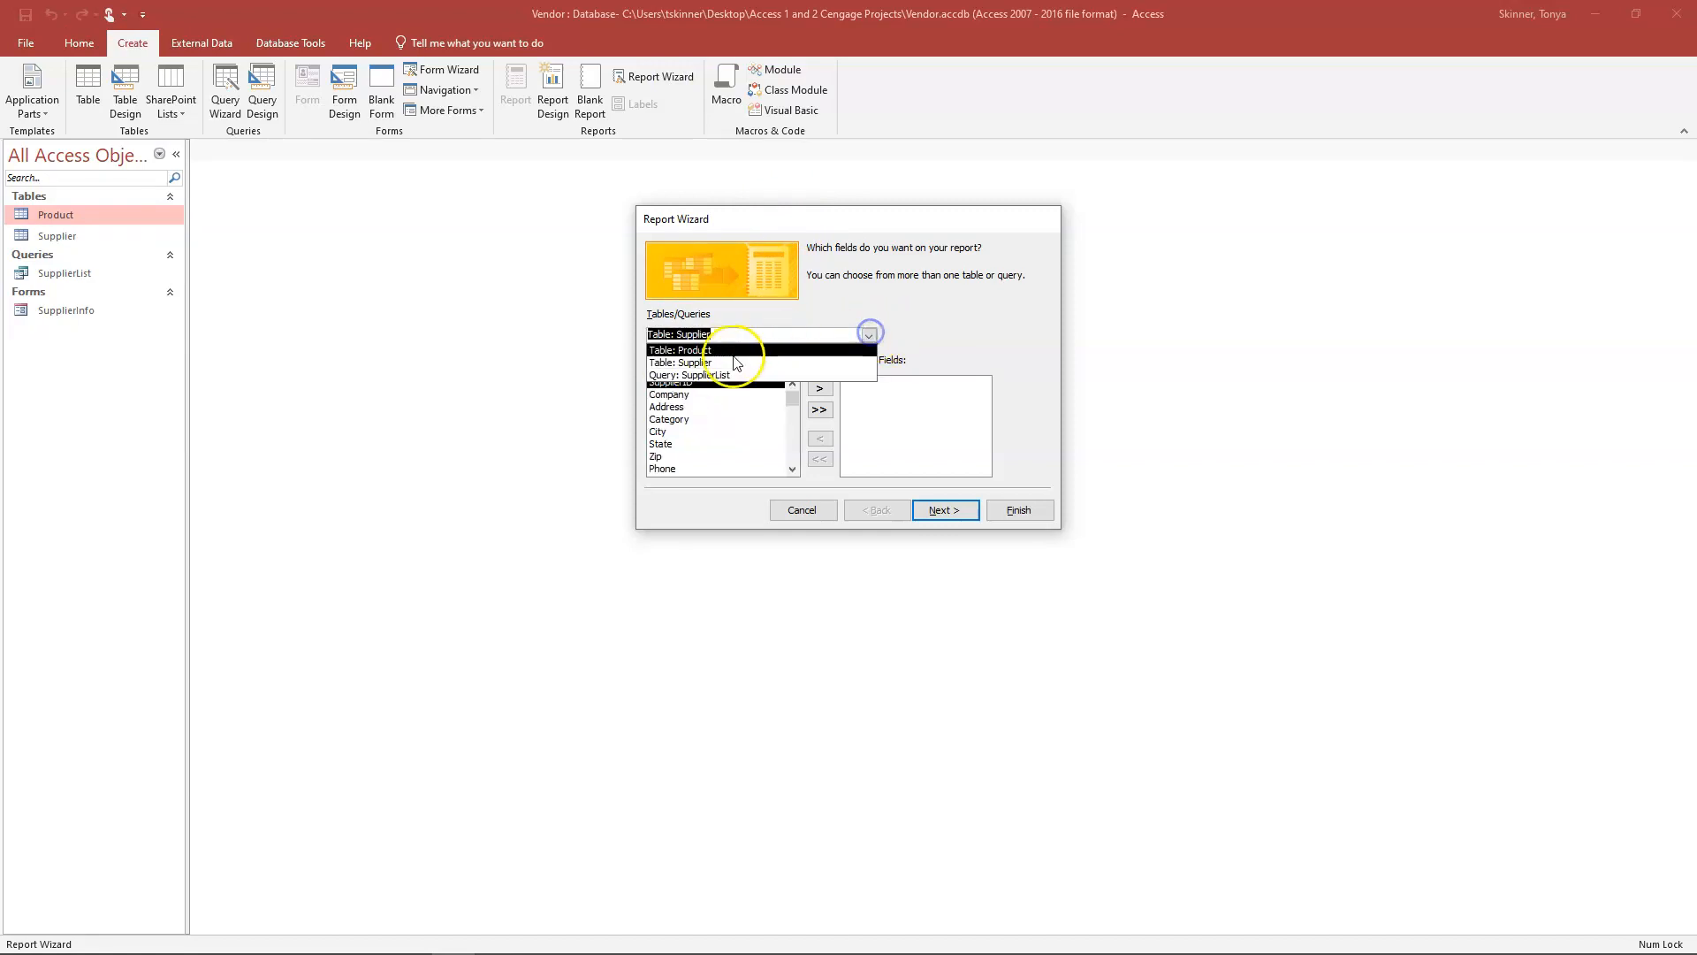
{"action": "left_click", "coordinate": [696, 376]}
{"action": "left_click", "coordinate": [869, 335]}
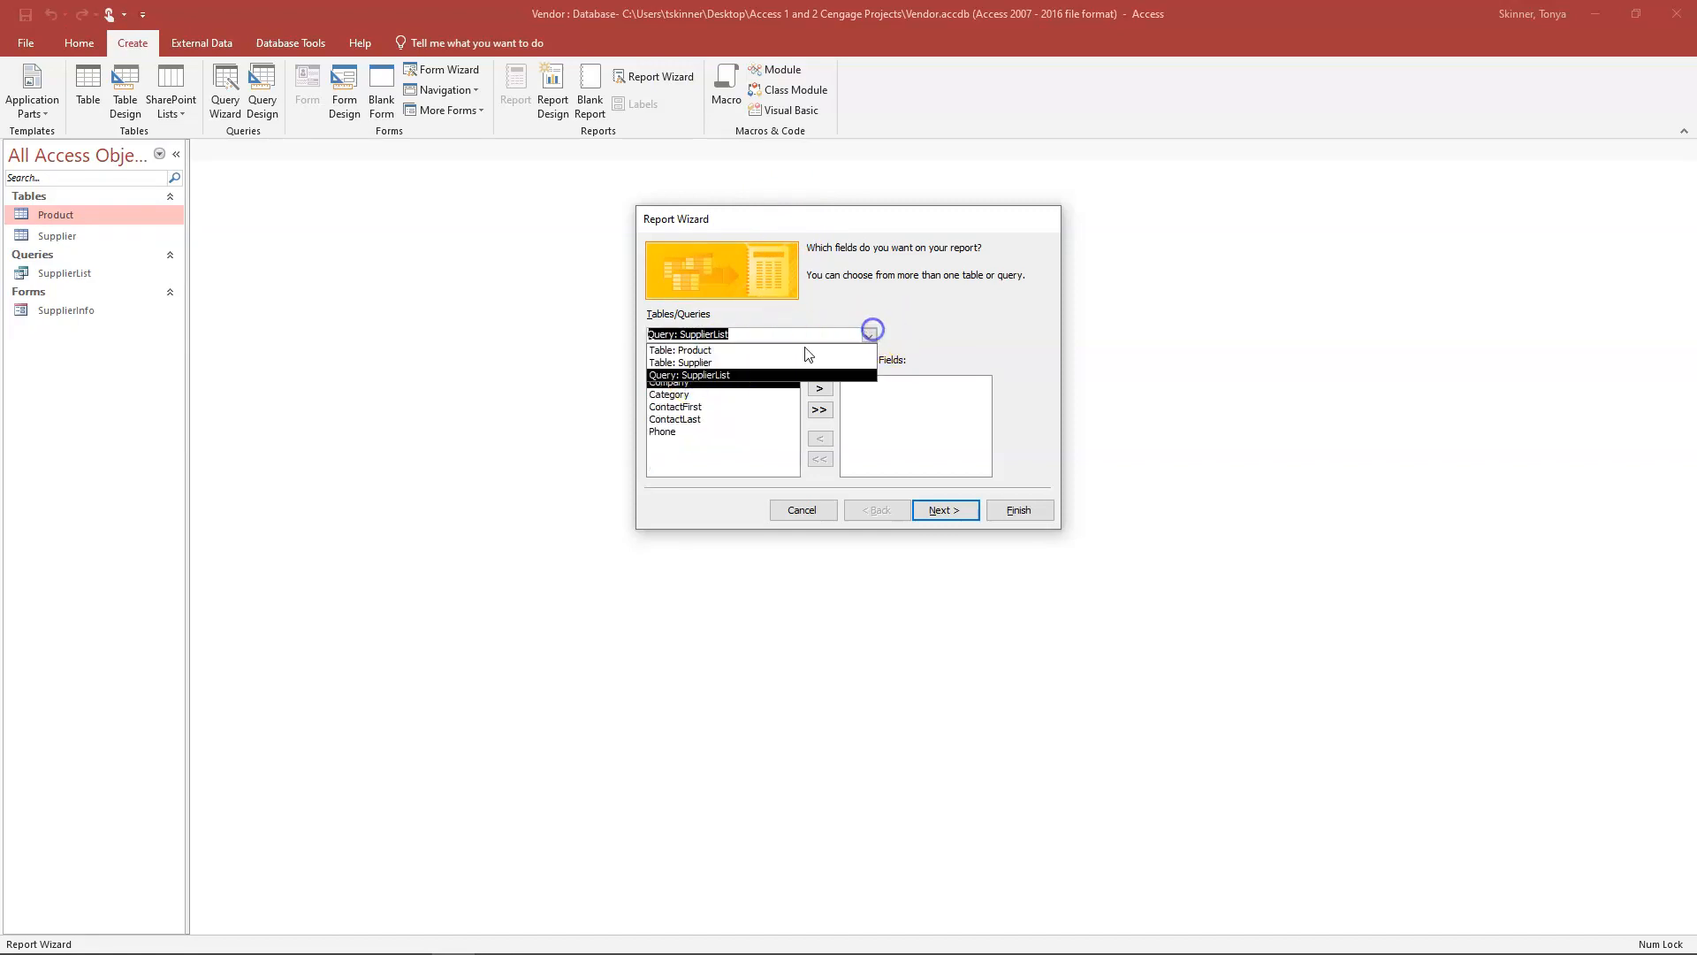
{"action": "left_click", "coordinate": [718, 358]}
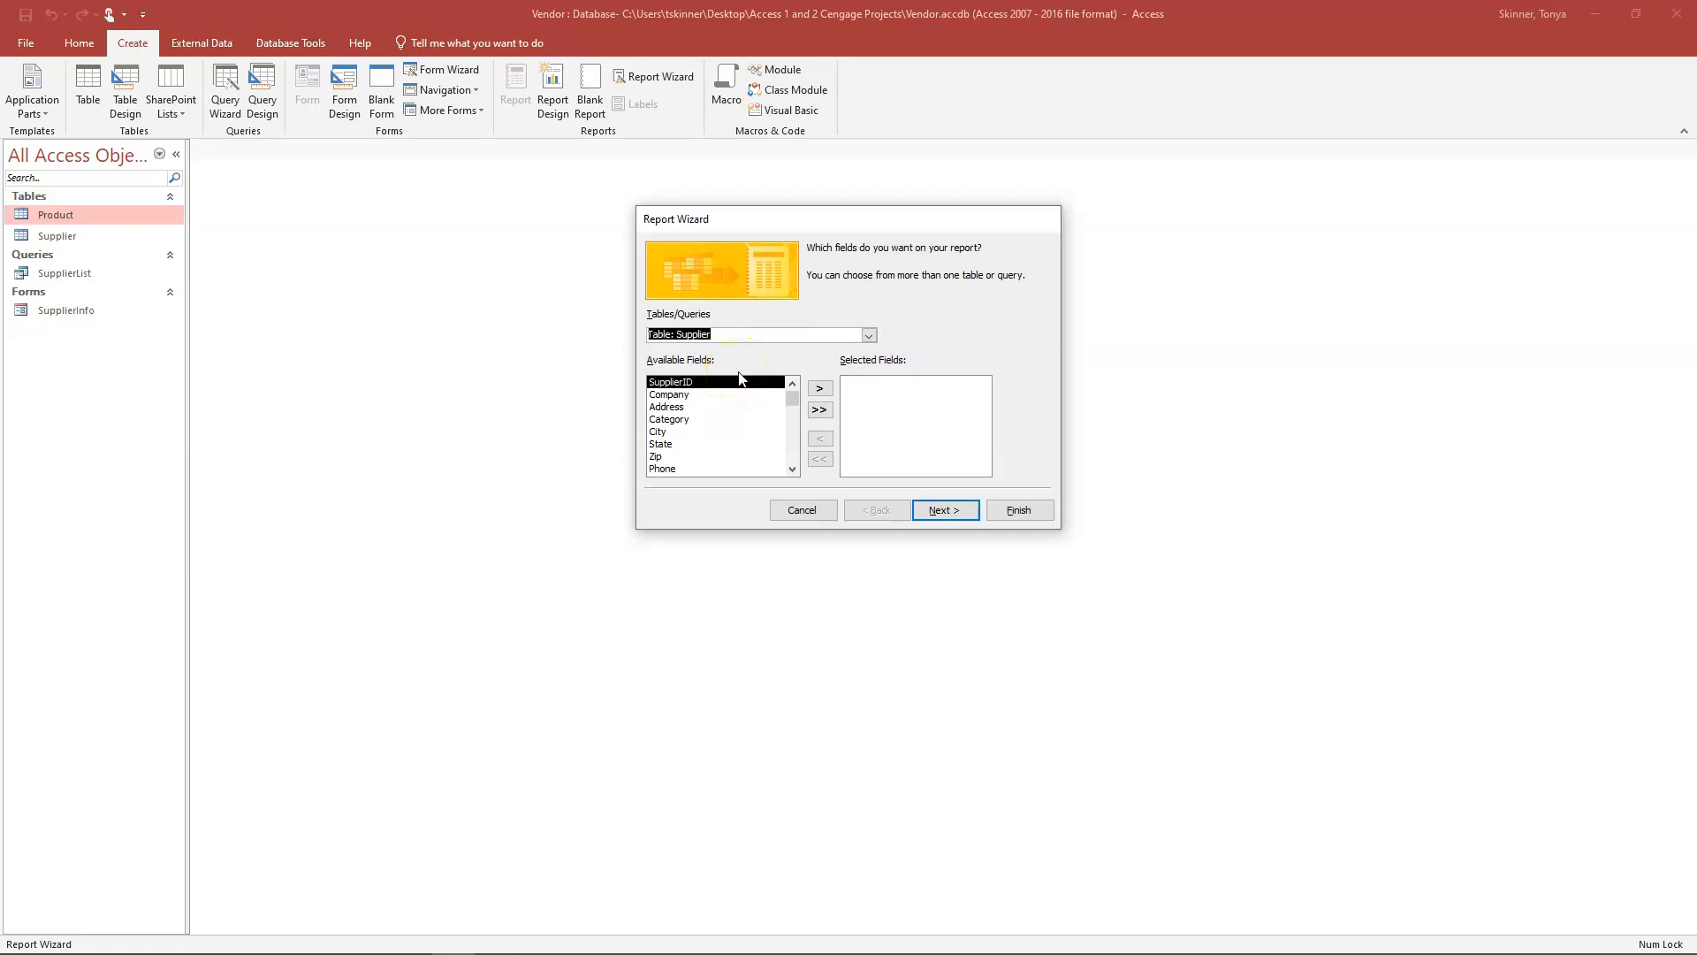
Include the SupplierID, Company and Phone fields in the report and continue to the grouping levels.
{"action": "left_click", "coordinate": [820, 391]}
{"action": "left_click", "coordinate": [821, 391]}
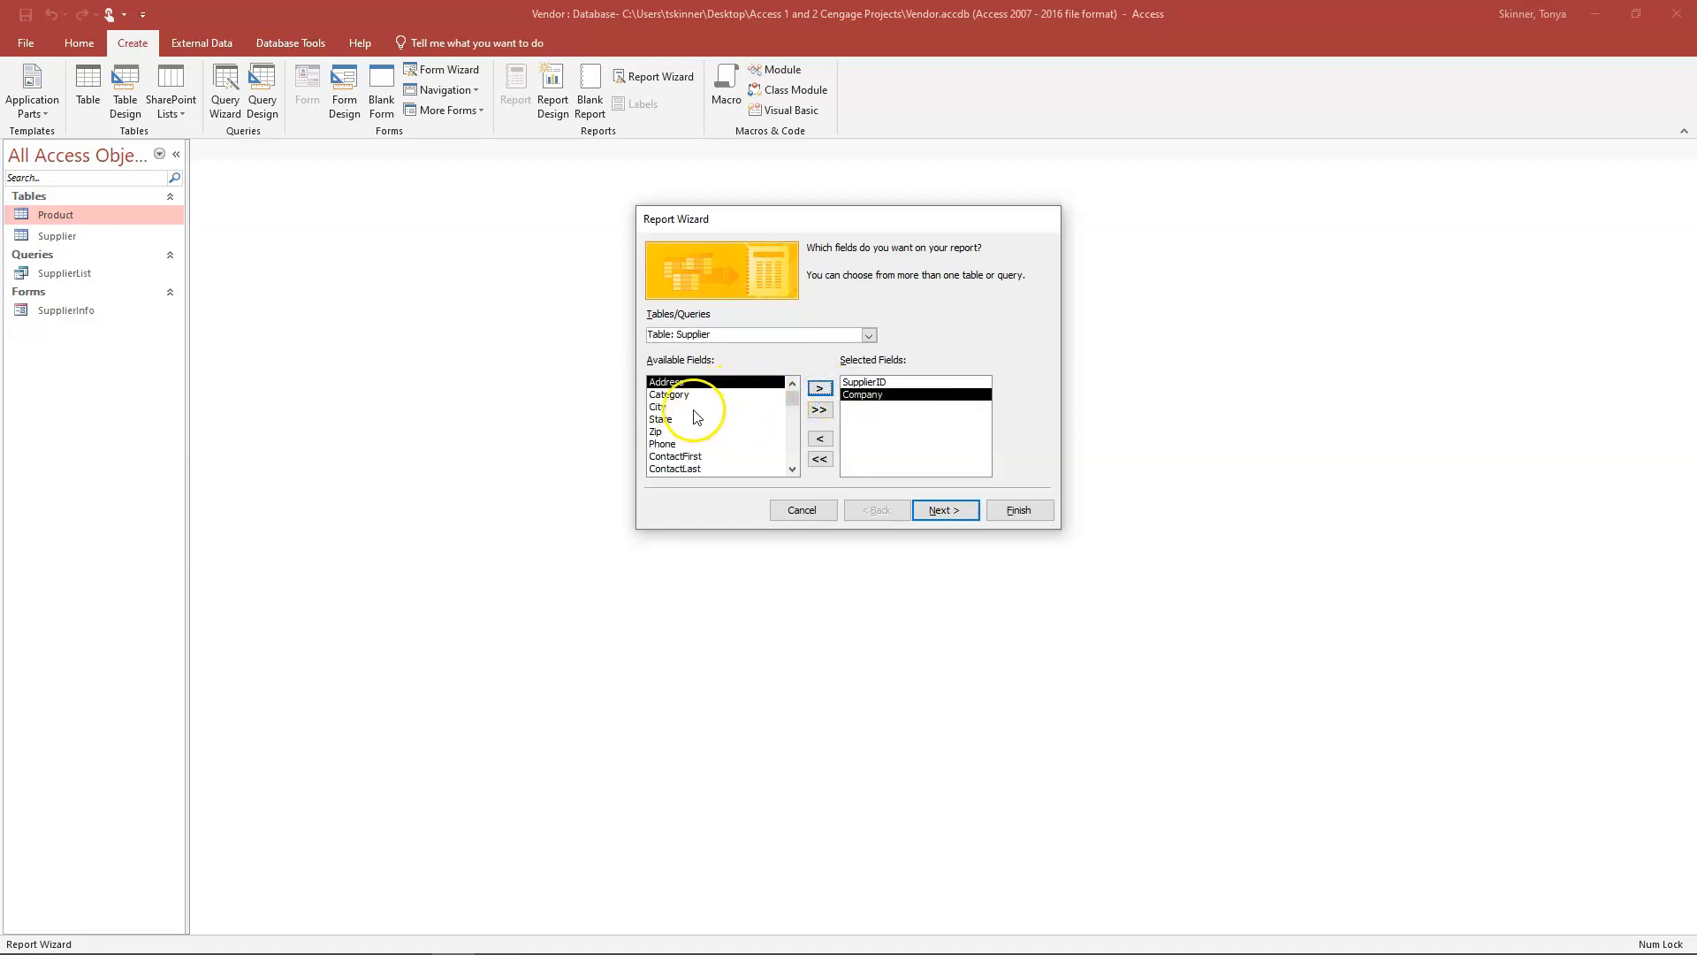
{"action": "left_click", "coordinate": [699, 444]}
{"action": "left_click", "coordinate": [821, 389]}
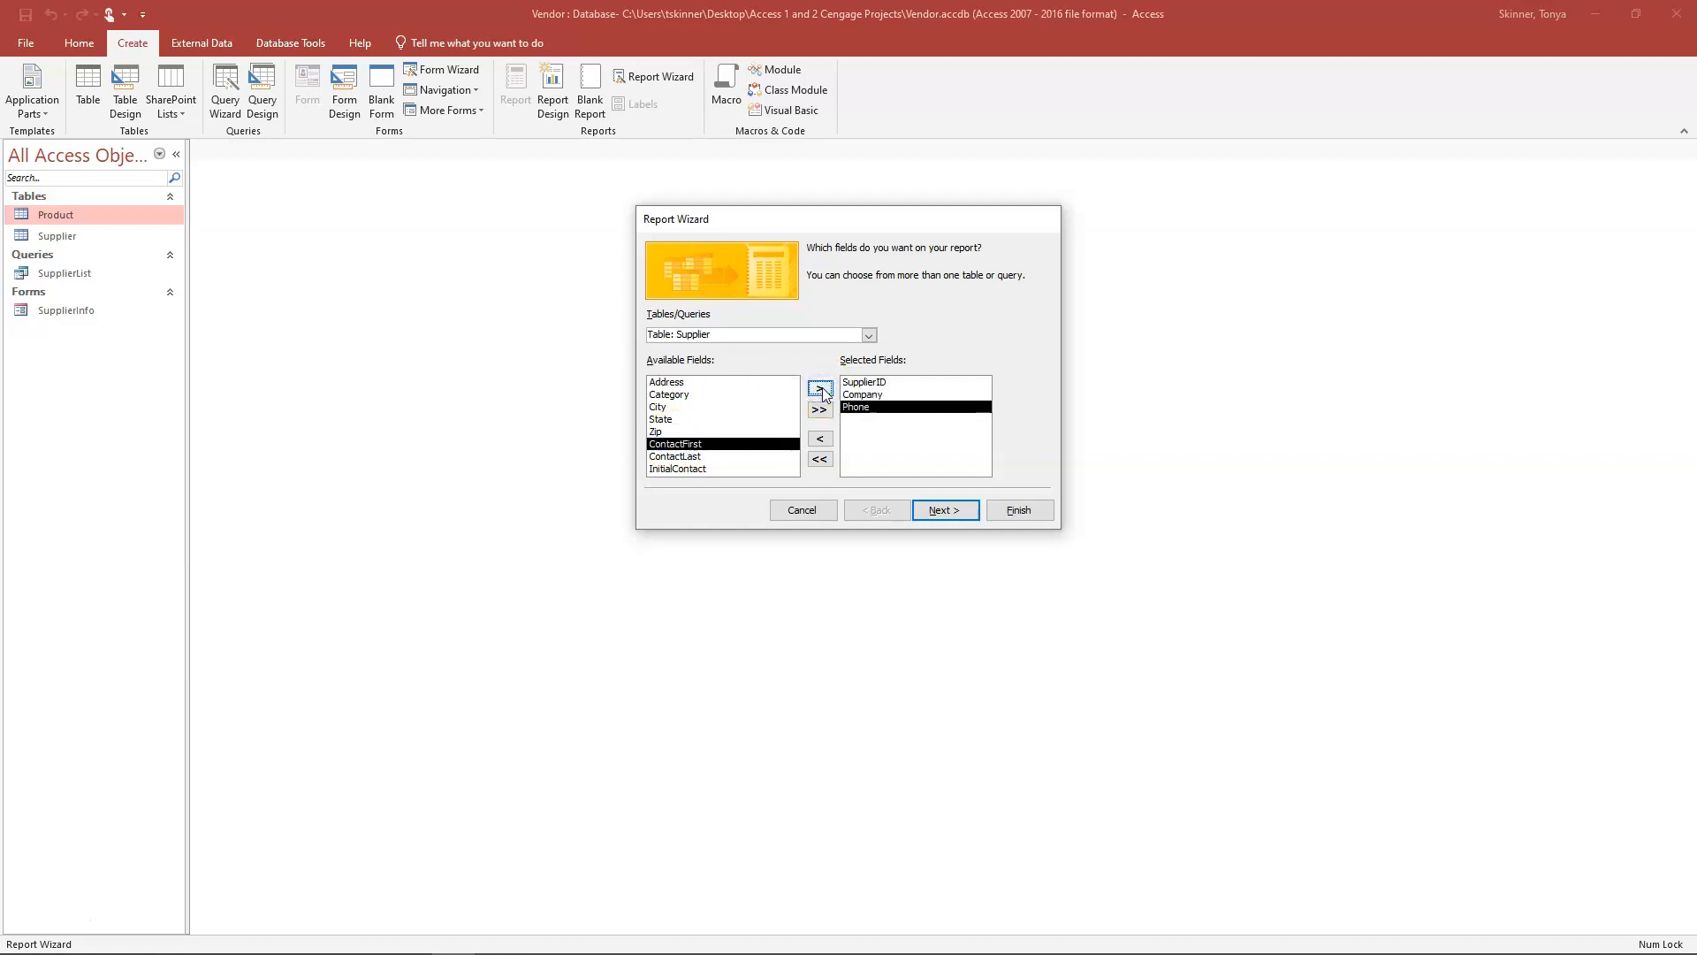
{"action": "left_click", "coordinate": [943, 510]}
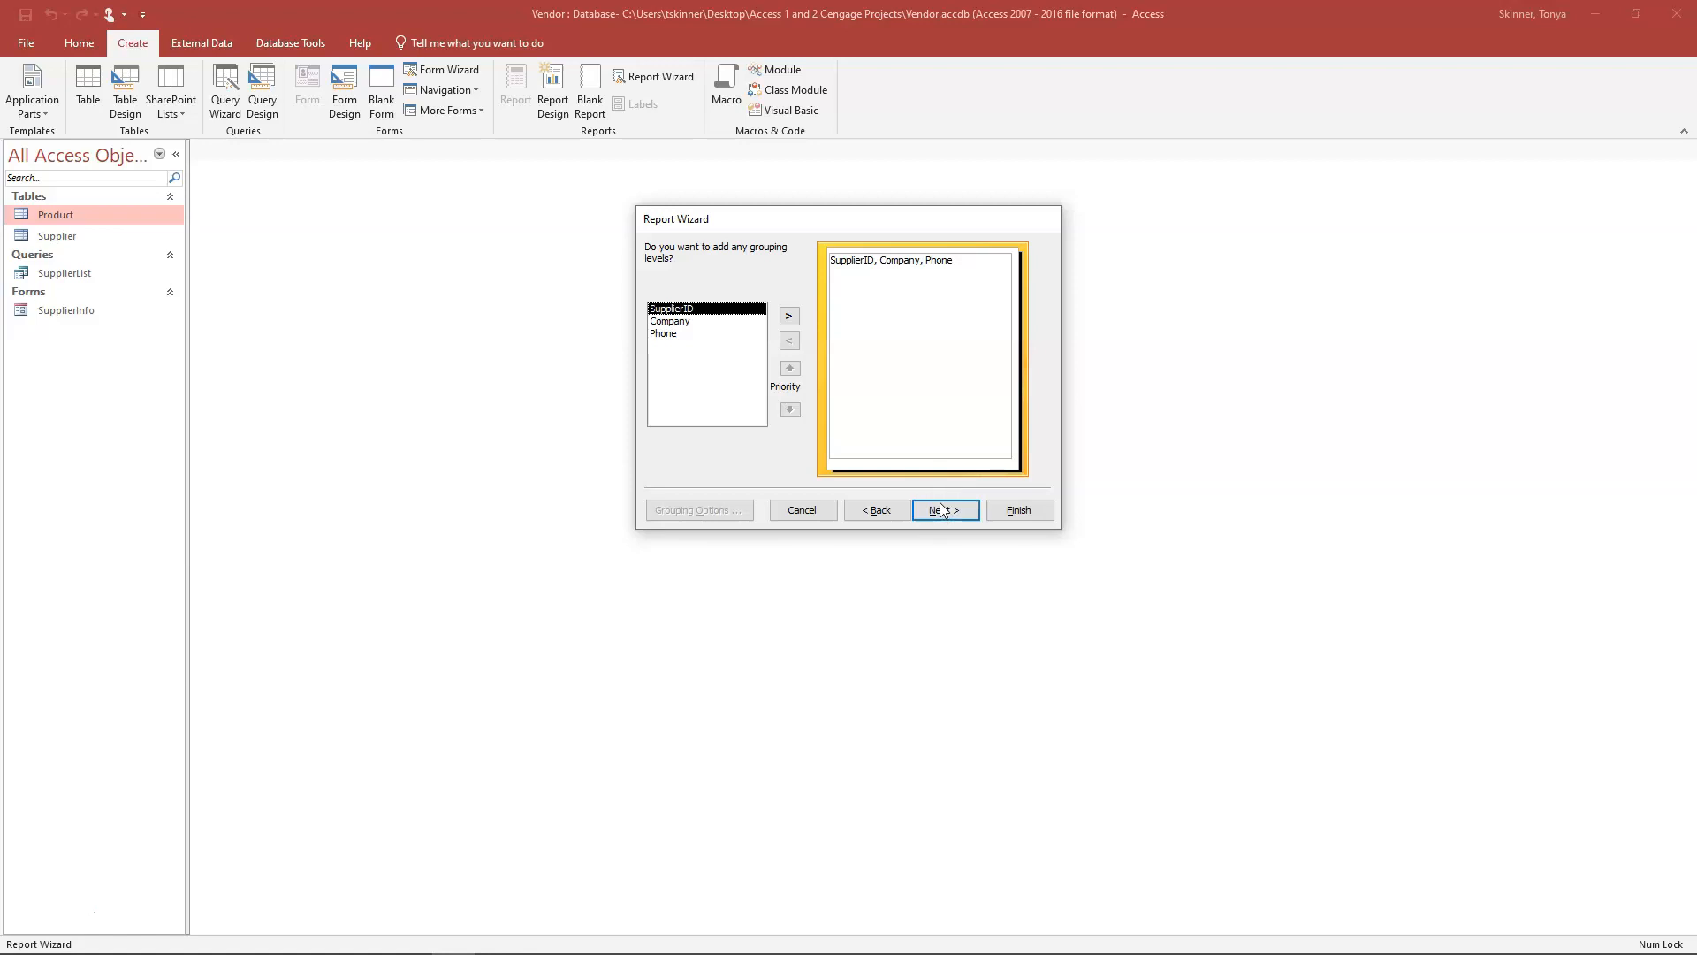